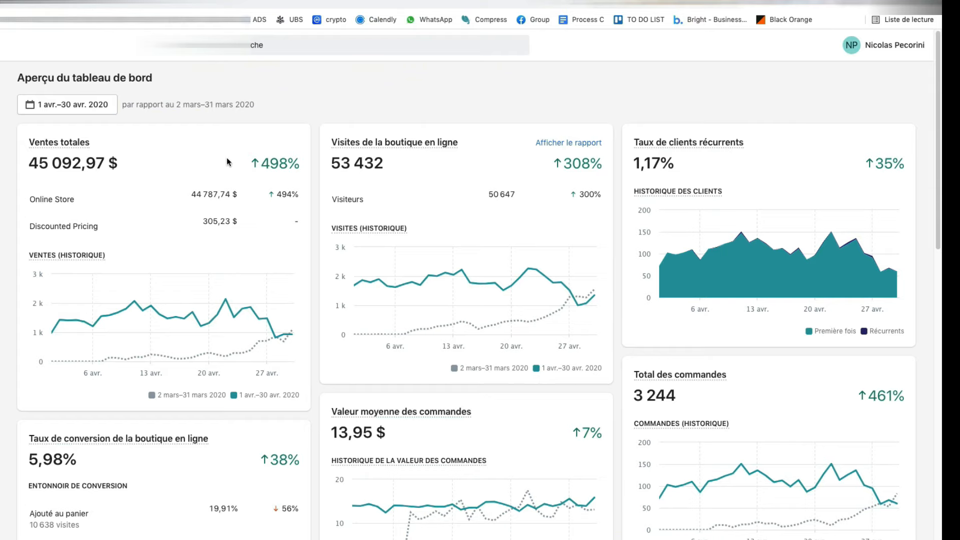
- Examine the store's April 2020 analytics dashboard, including the total sales figures
scroll(226, 157, down, 3)
scroll(194, 112, up, 3)
drag(29, 161, 175, 161)
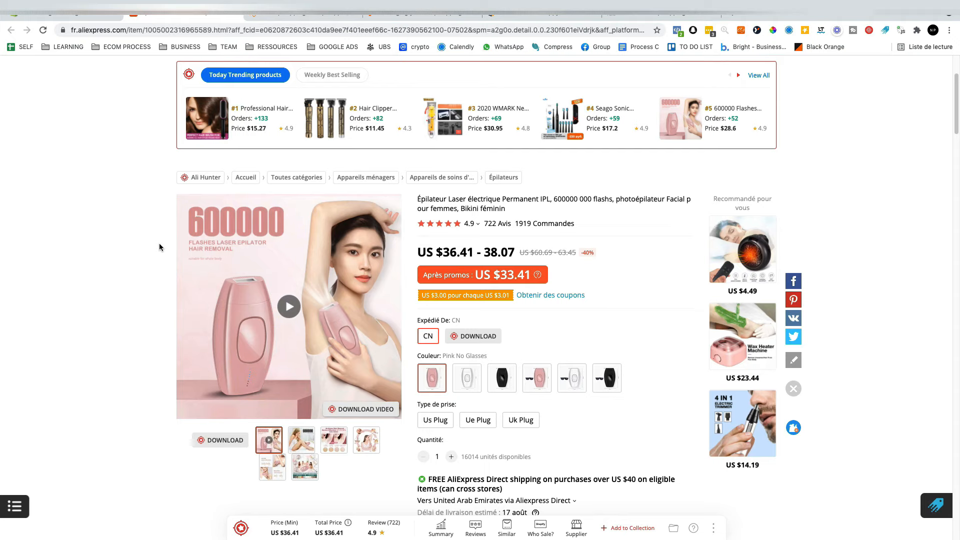
- Look back and forth between the AliExpress IPL laser epilator page and the CJ Dropshipping homepage
key(ctrl+Tab)
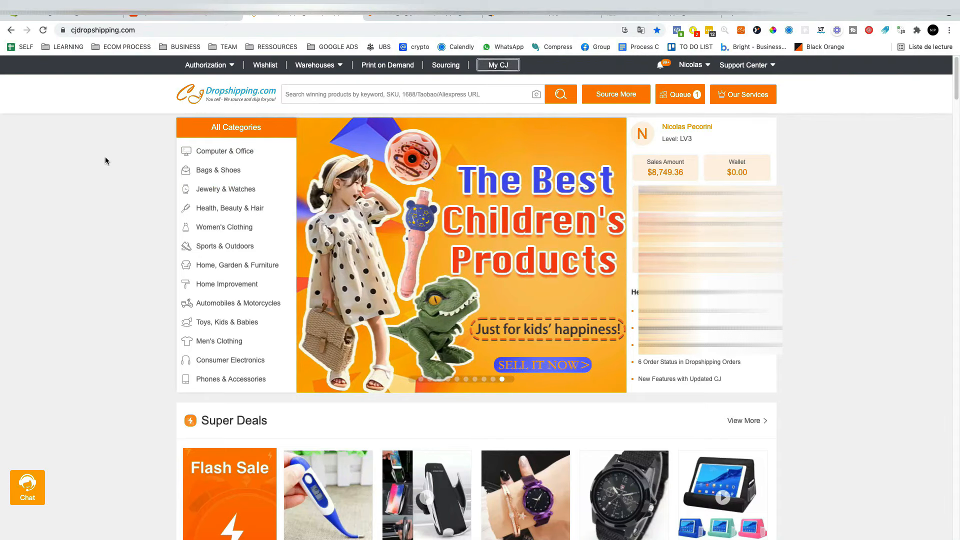
key(ctrl+shift+Tab)
key(ctrl+Tab)
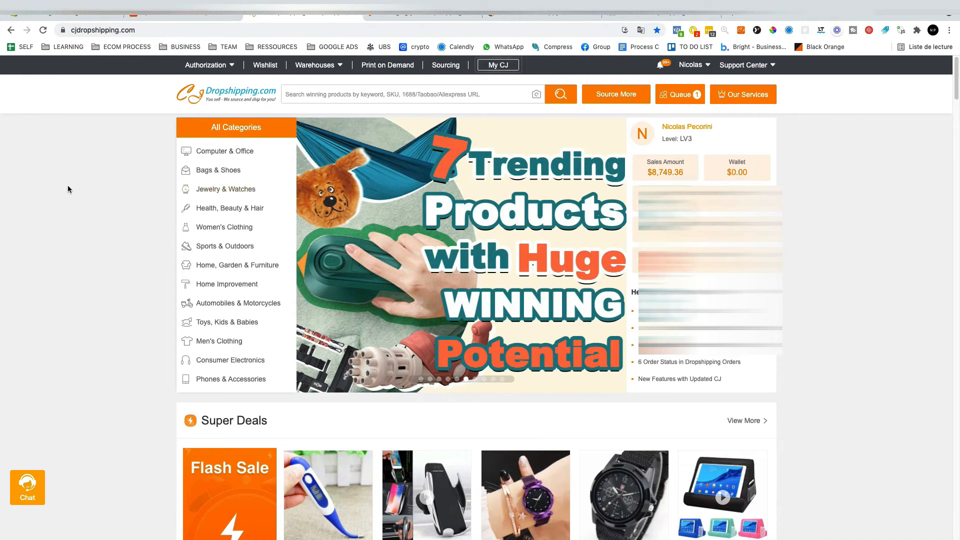
key(ctrl+shift+Tab)
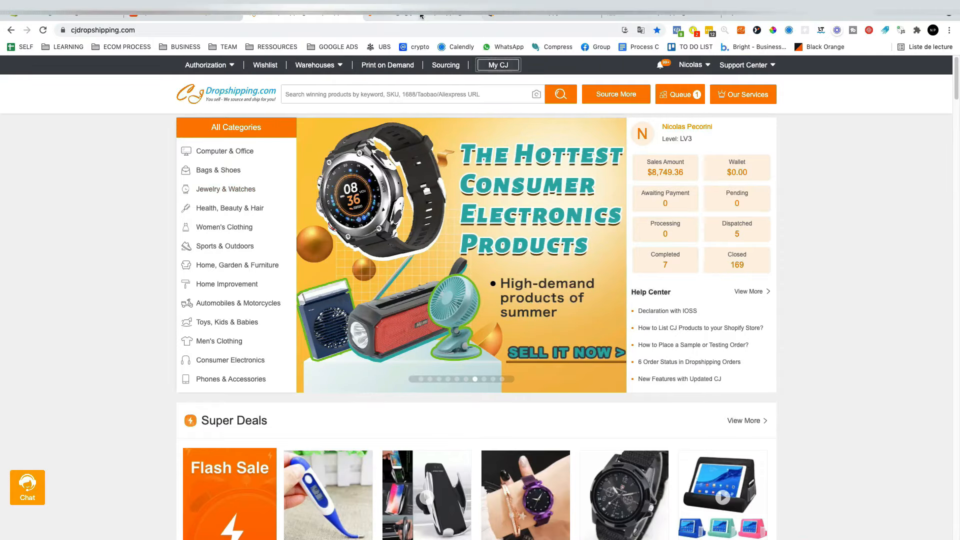
- View the Yakkyofy supplier homepage and look through the uDroppy homepage
click(408, 20)
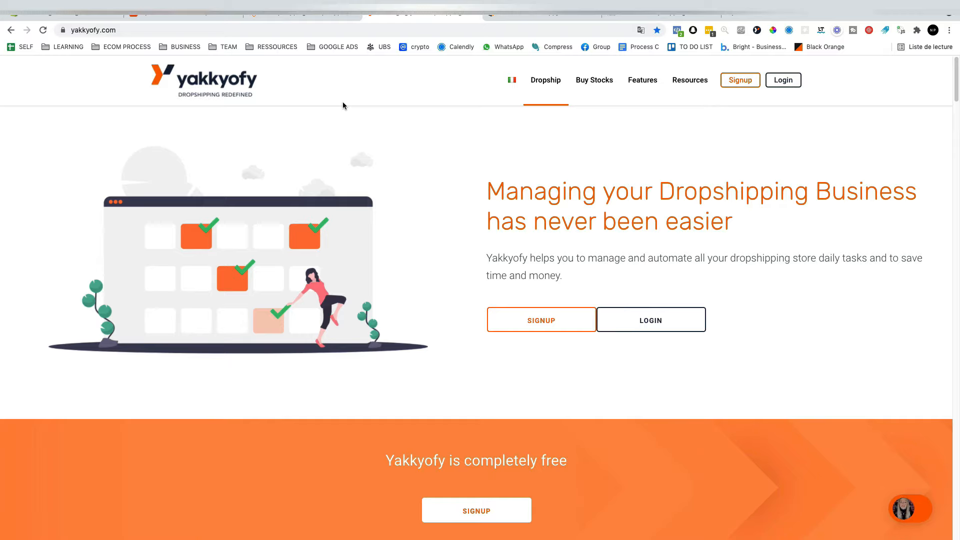
click(501, 18)
scroll(256, 180, down, 1)
scroll(255, 180, up, 1)
scroll(444, 172, down, 15)
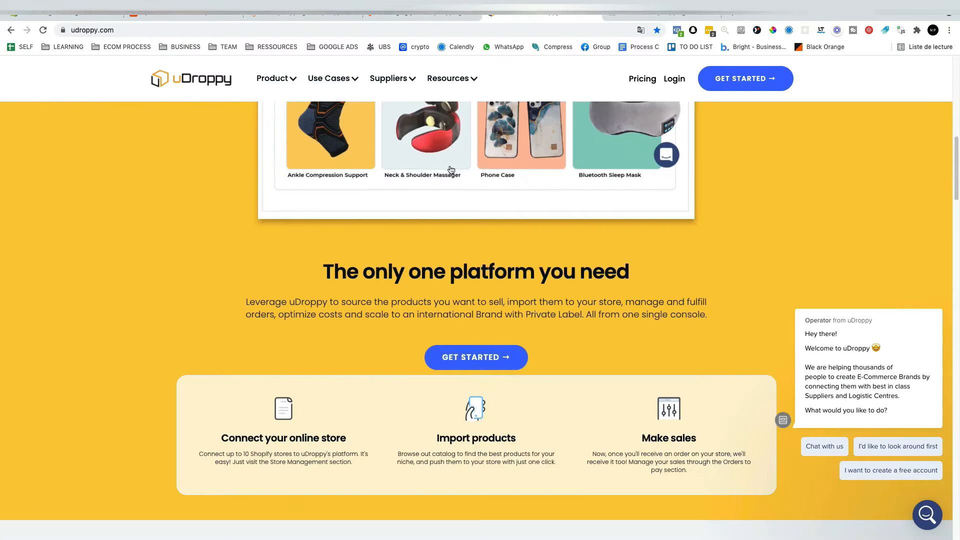
scroll(445, 172, up, 15)
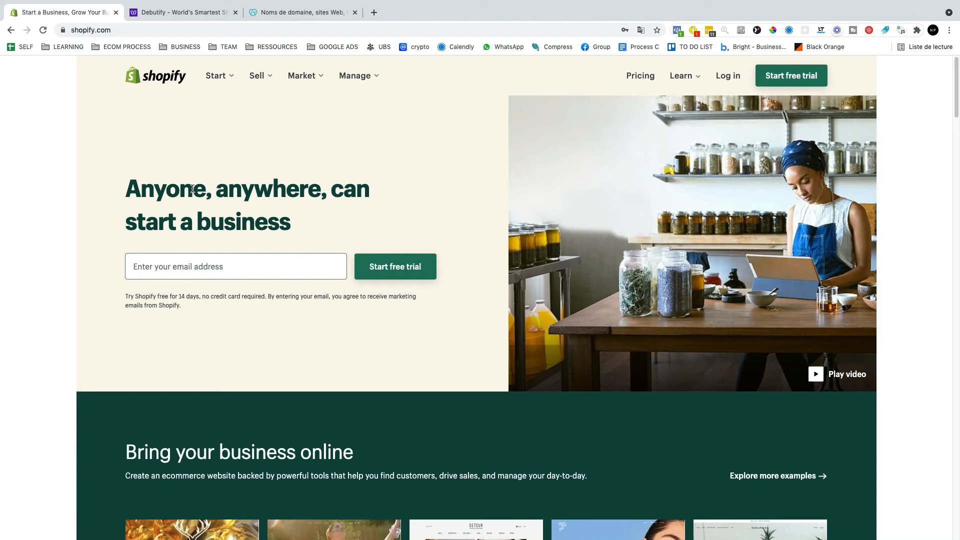
- Review the Debutify Shopify theme homepage, including its product page preview and example brand stores
key(ctrl+Tab)
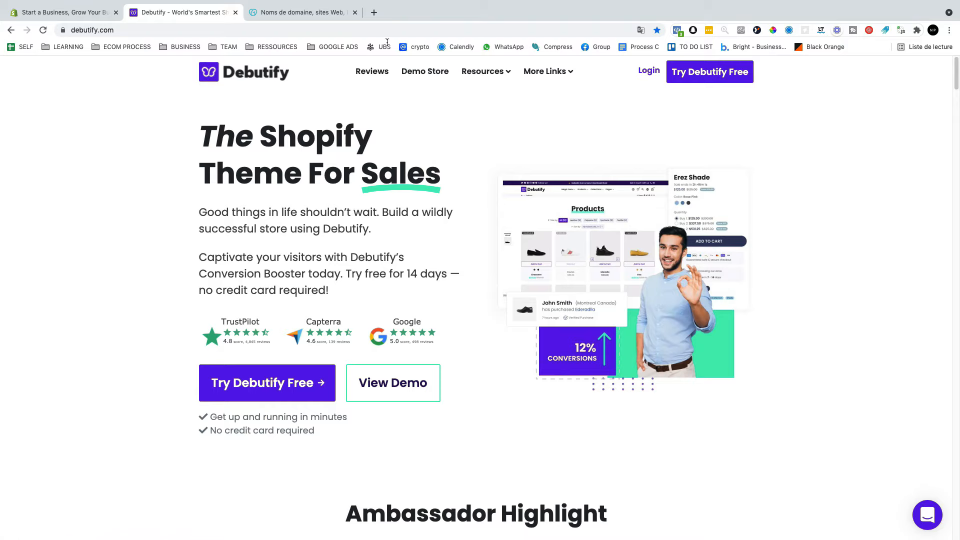
scroll(493, 411, down, 15)
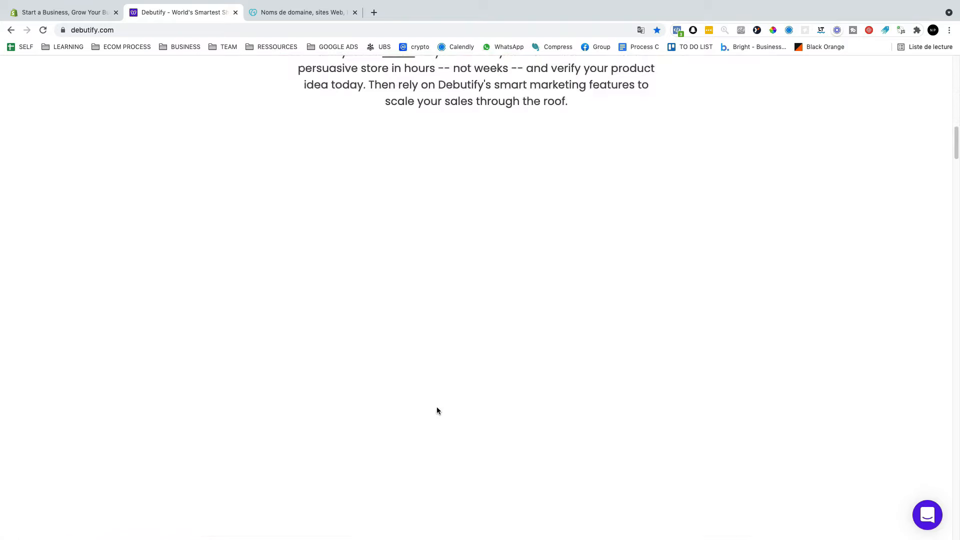
scroll(436, 411, down, 3)
scroll(433, 404, up, 4)
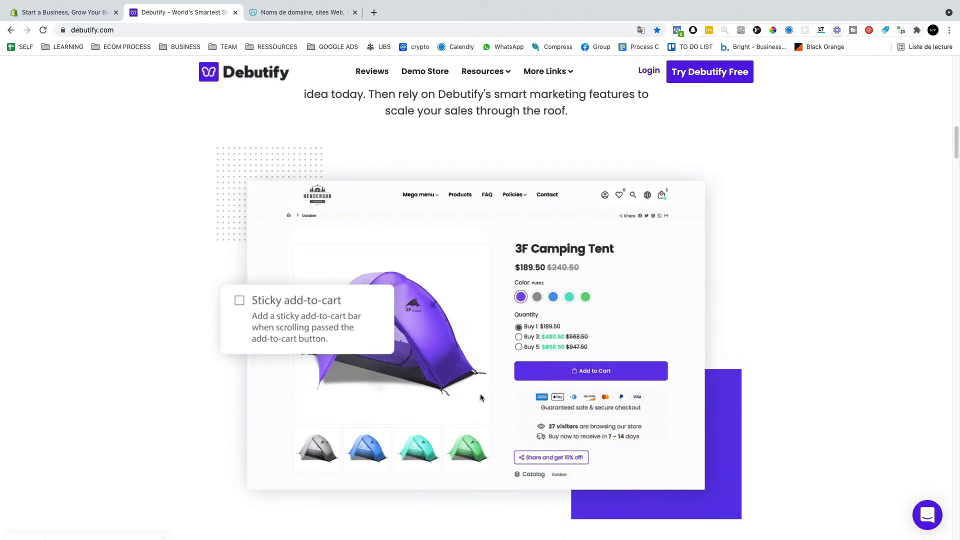
scroll(479, 397, down, 18)
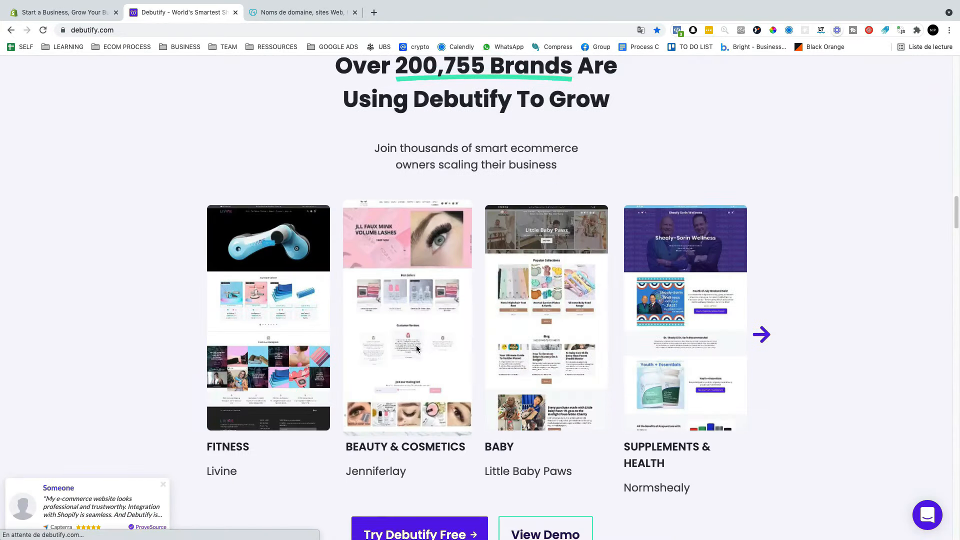
scroll(416, 349, down, 3)
scroll(488, 313, up, 20)
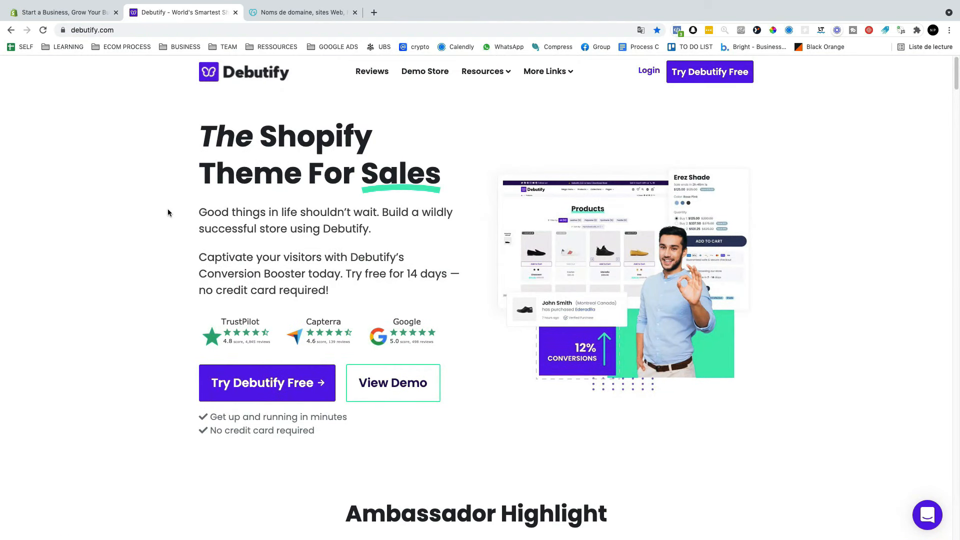
- Return to the Shopify homepage and open the sign-up form for the free 14-day trial
key(ctrl+Tab)
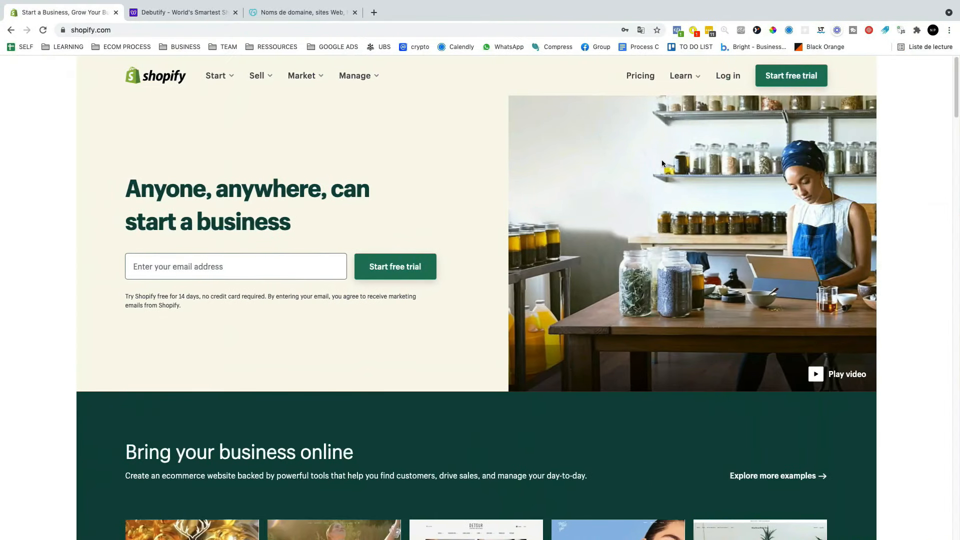
click(791, 83)
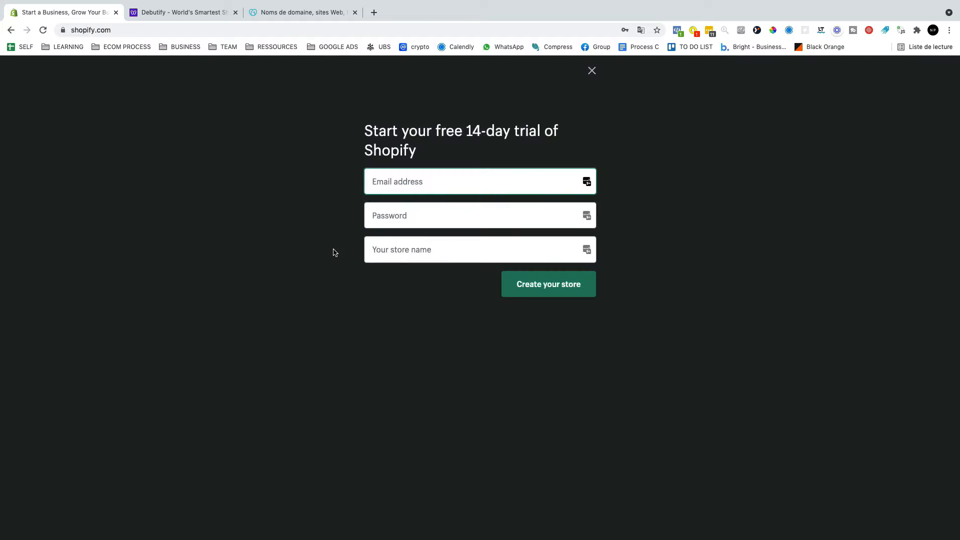
click(434, 173)
click(172, 158)
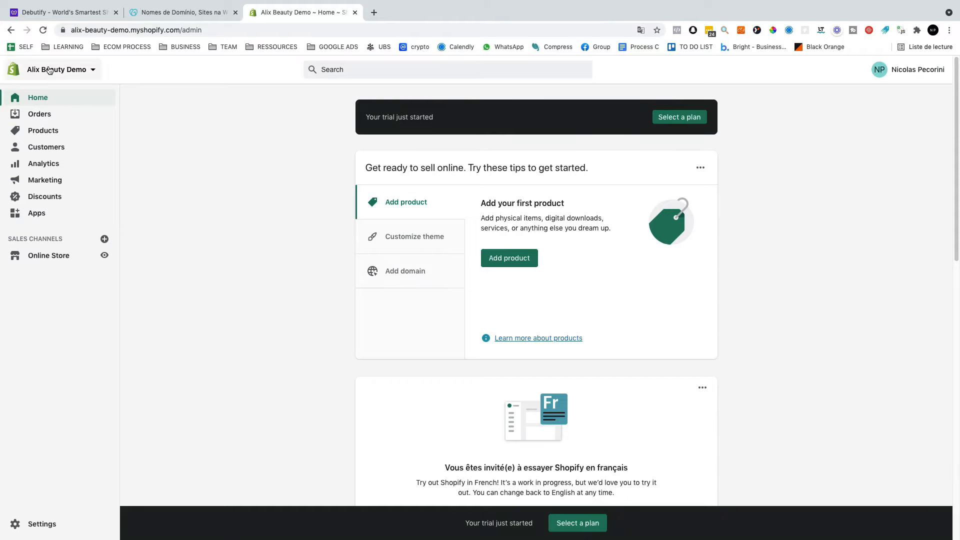
- Open the Shopify account profile from the store admin and set the preferred language to Français (Version bêta)
click(910, 69)
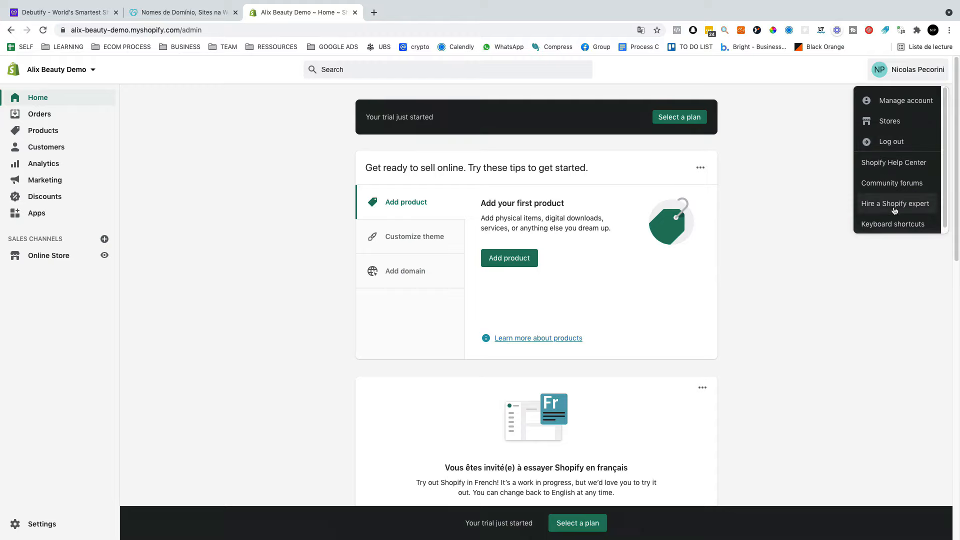
click(901, 101)
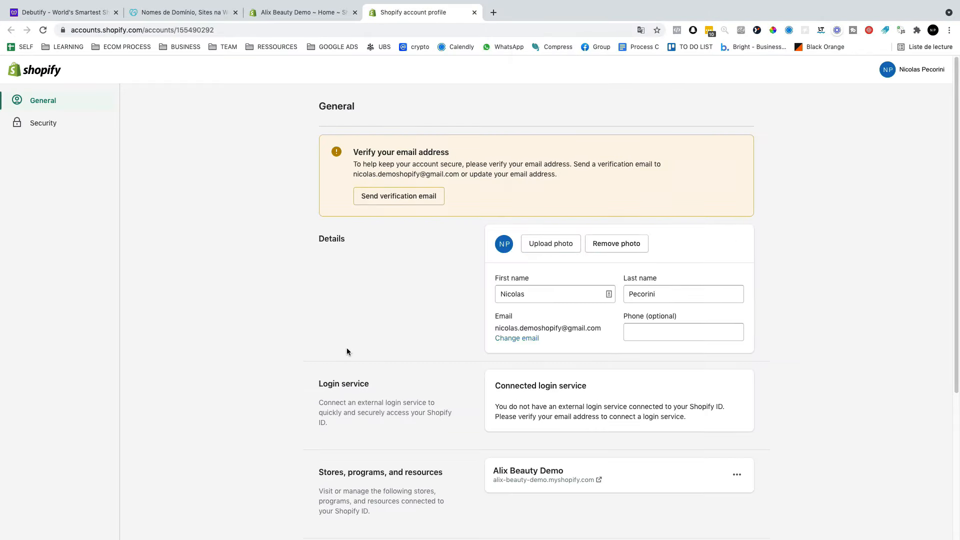
scroll(346, 349, down, 4)
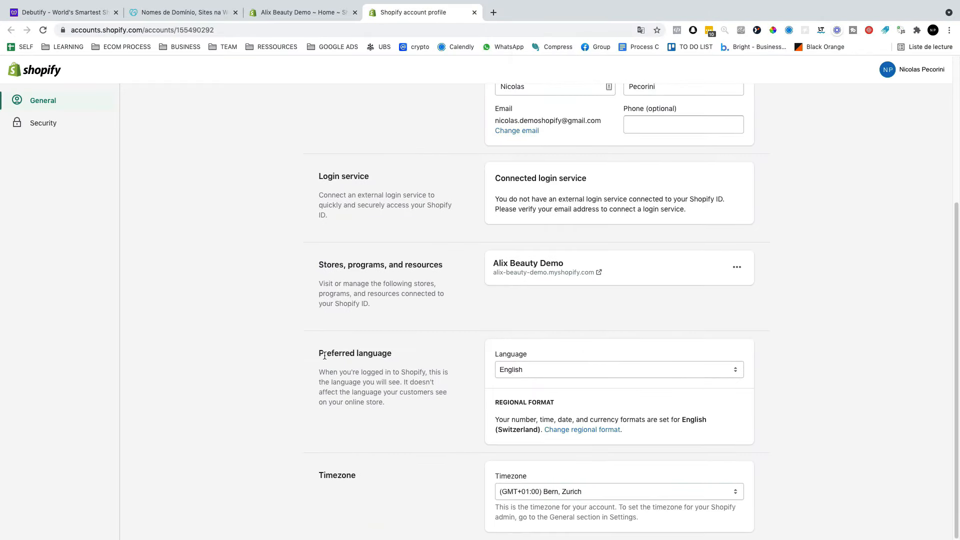
scroll(524, 366, up, 1)
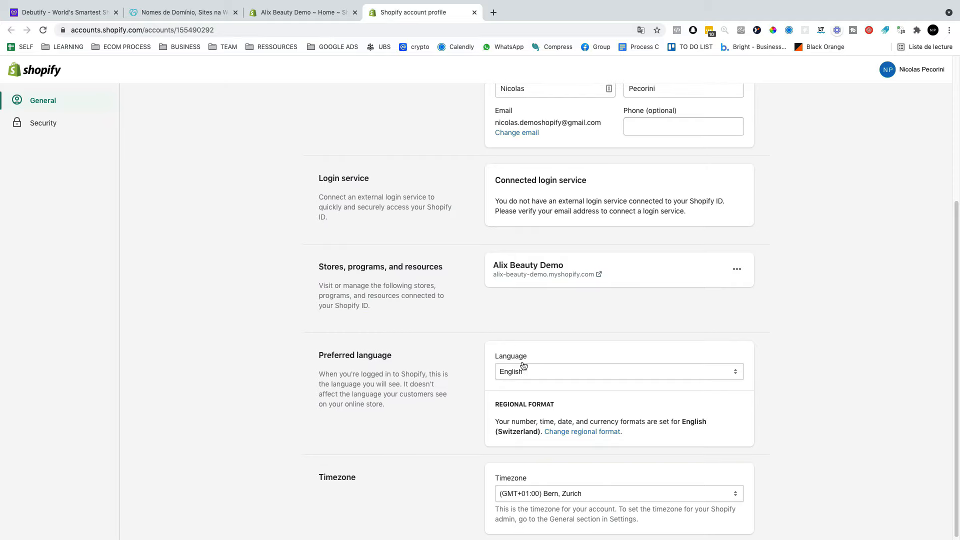
click(524, 369)
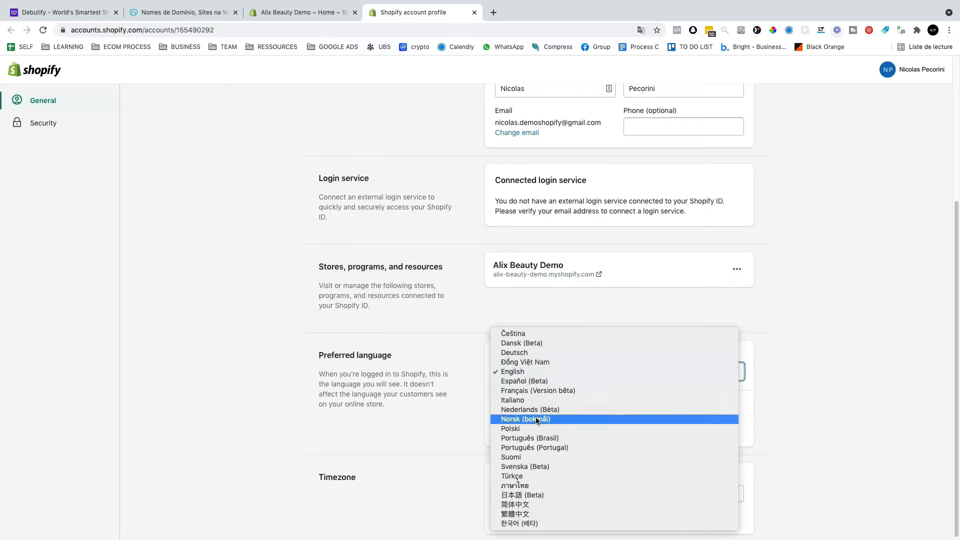
click(531, 390)
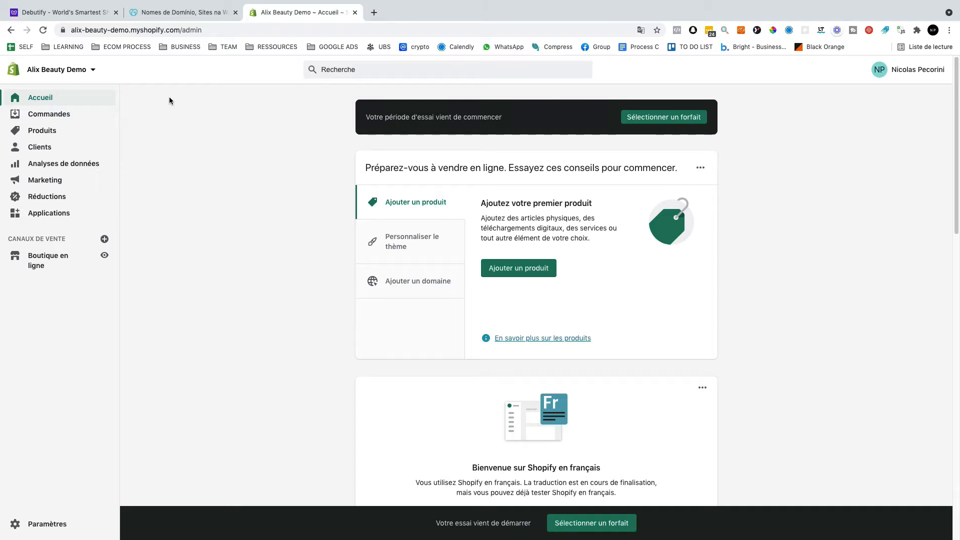
- View the orders, products and customers sections of the store admin
click(52, 118)
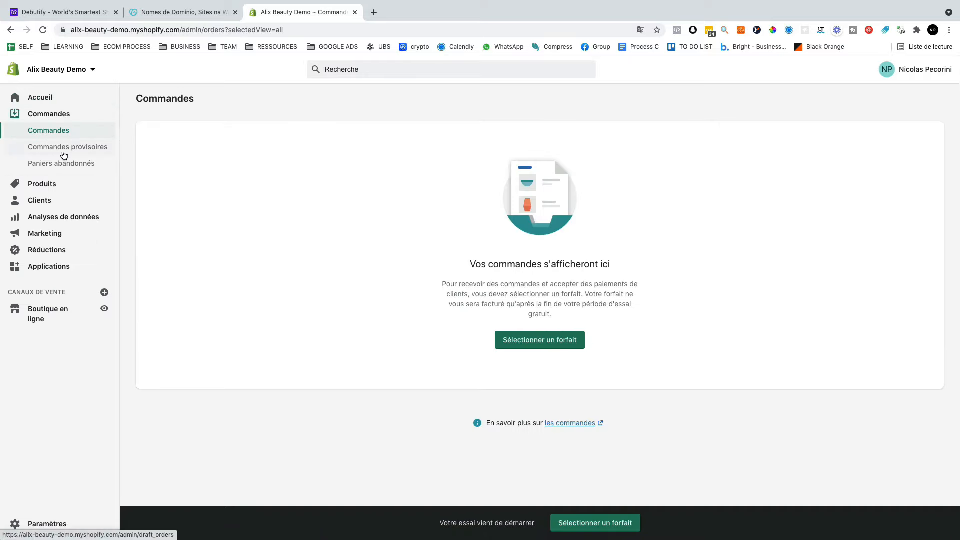
click(42, 185)
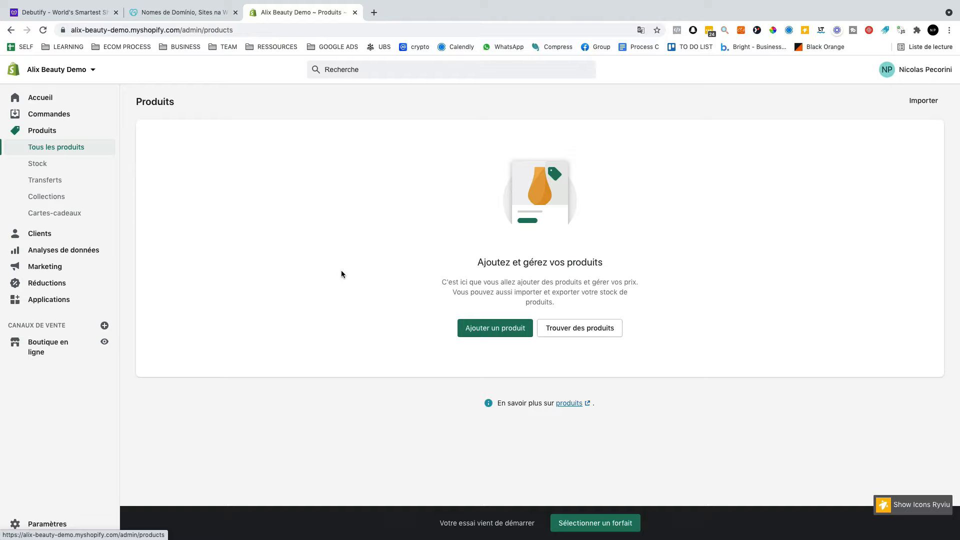
click(40, 232)
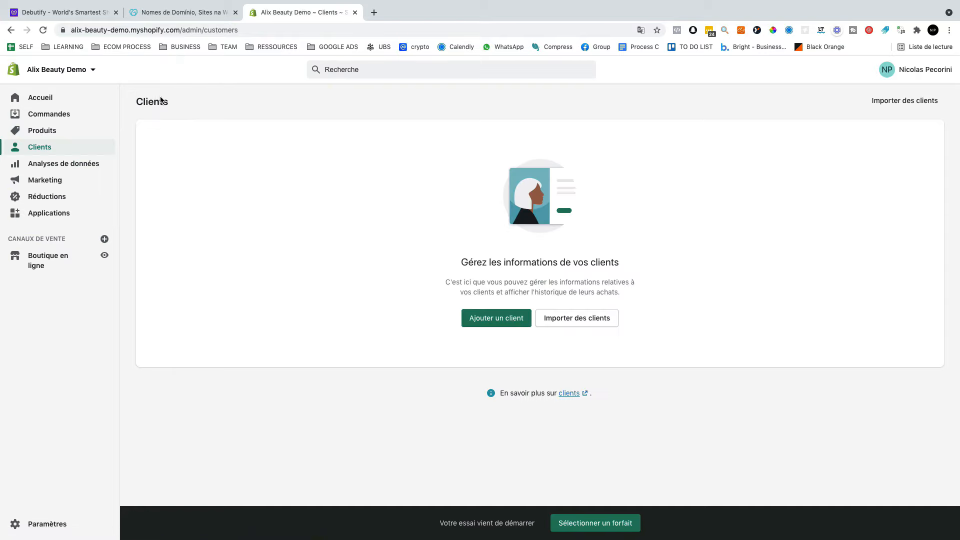
- Examine the sales, visits, conversion and order cards on the analytics dashboard
click(65, 166)
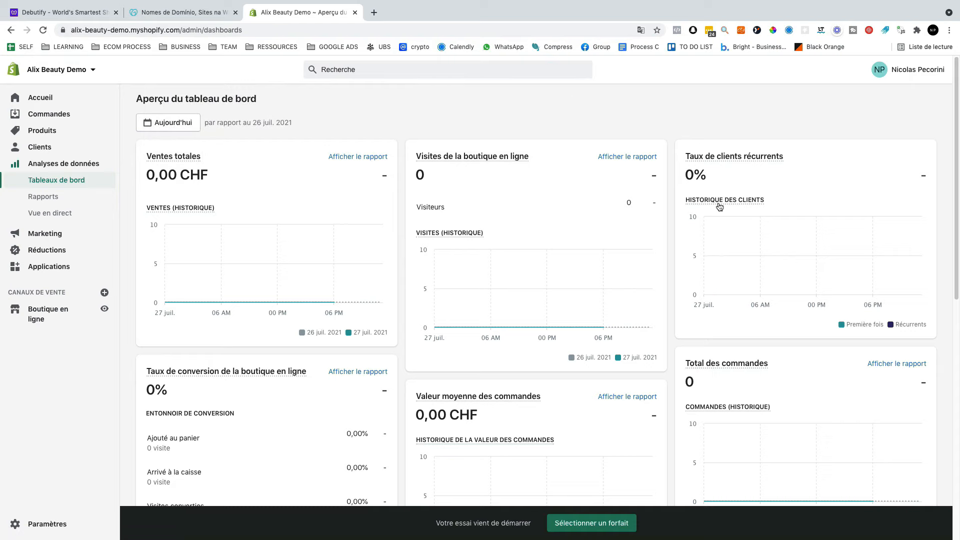
scroll(171, 213, down, 5)
scroll(350, 300, up, 2)
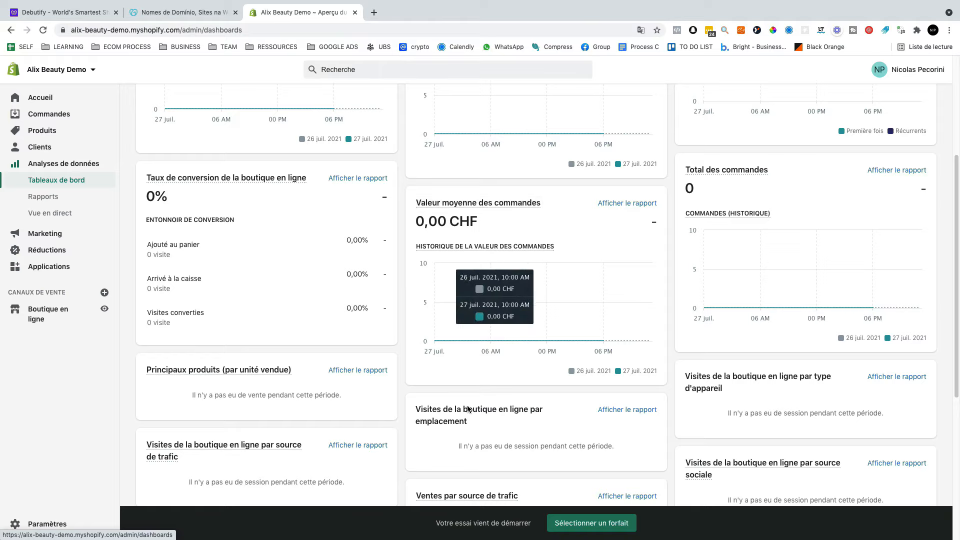
scroll(522, 280, up, 4)
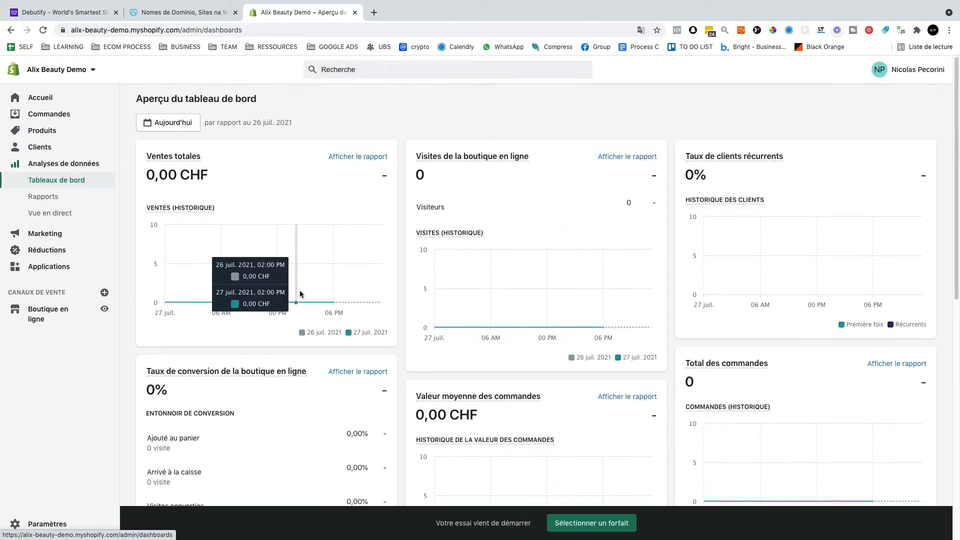
- Open the analytics live view and rotate the visitor globe to inspect it
click(50, 213)
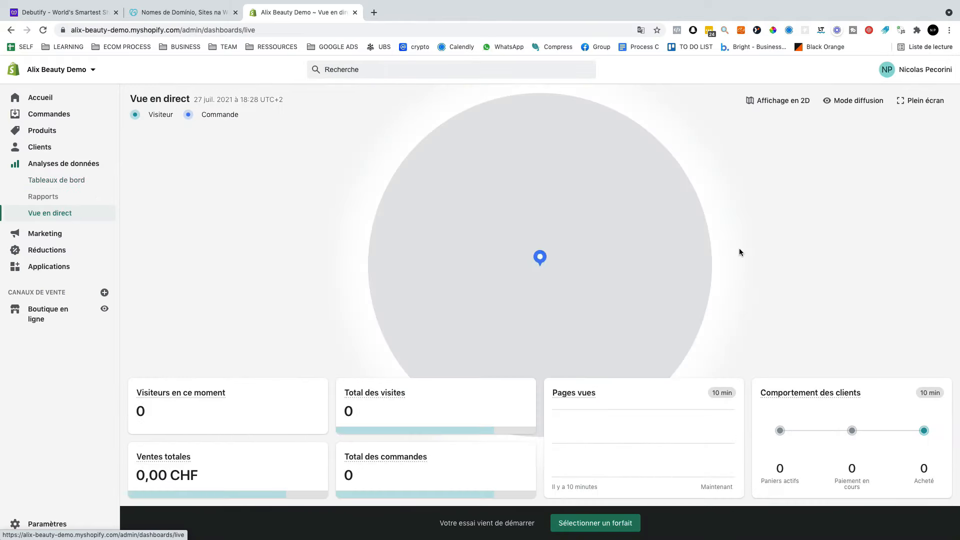
drag(653, 293, 767, 338)
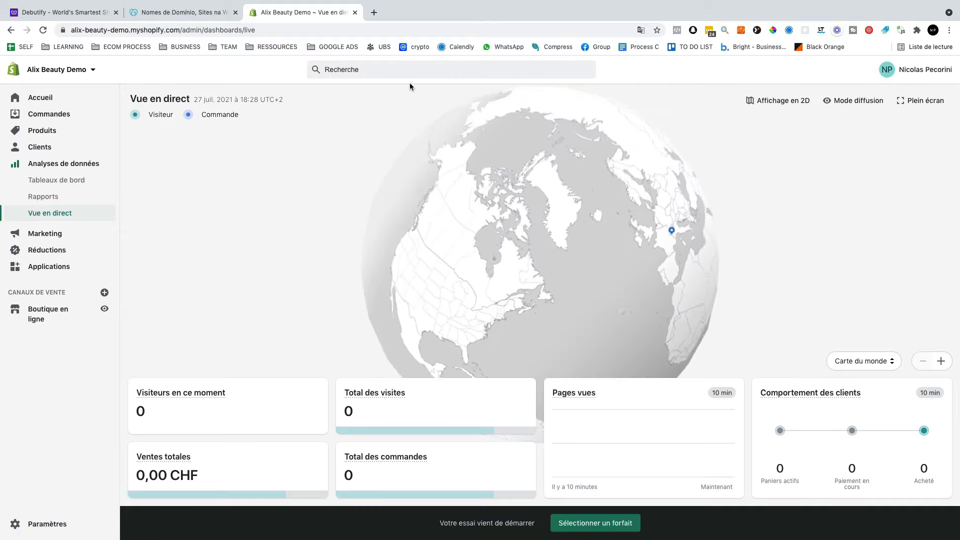
drag(645, 224, 563, 178)
- View the store's marketing overview and the discounts section
click(45, 234)
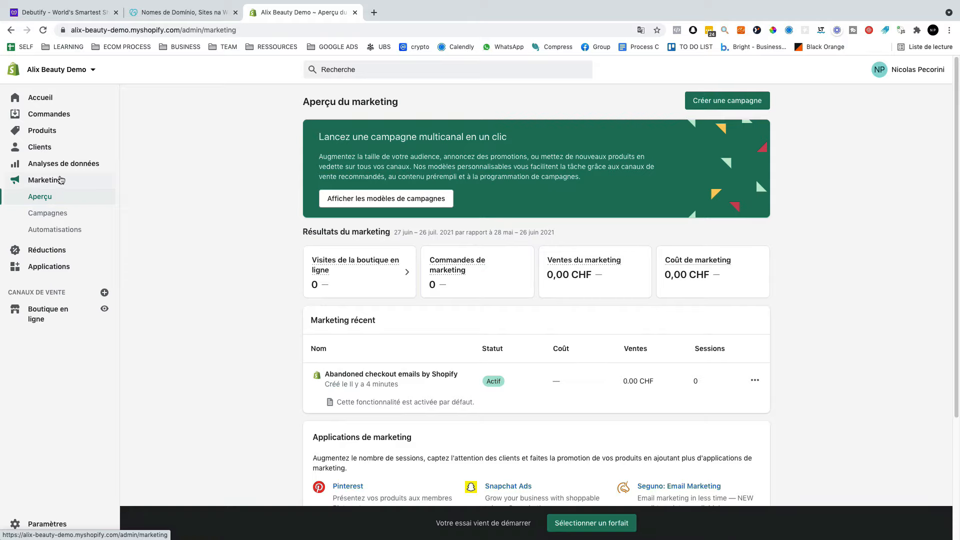
click(61, 251)
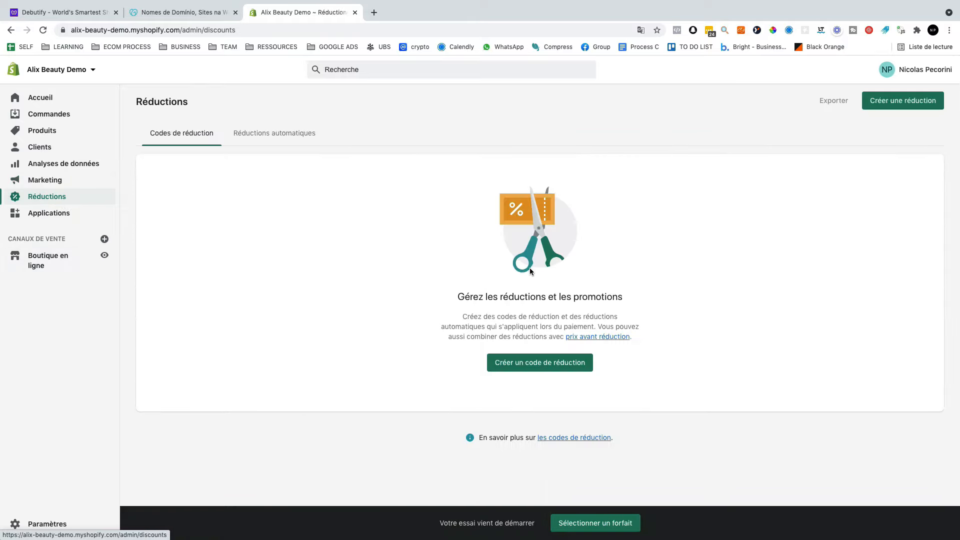
- Open the Shopify App Store from the admin's apps section and search for "cj dropshipping"
click(49, 213)
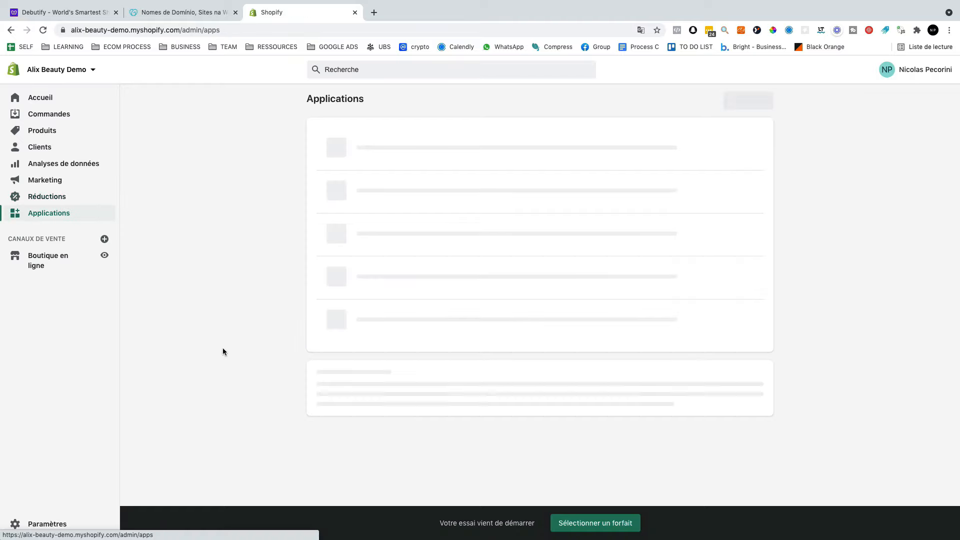
click(700, 103)
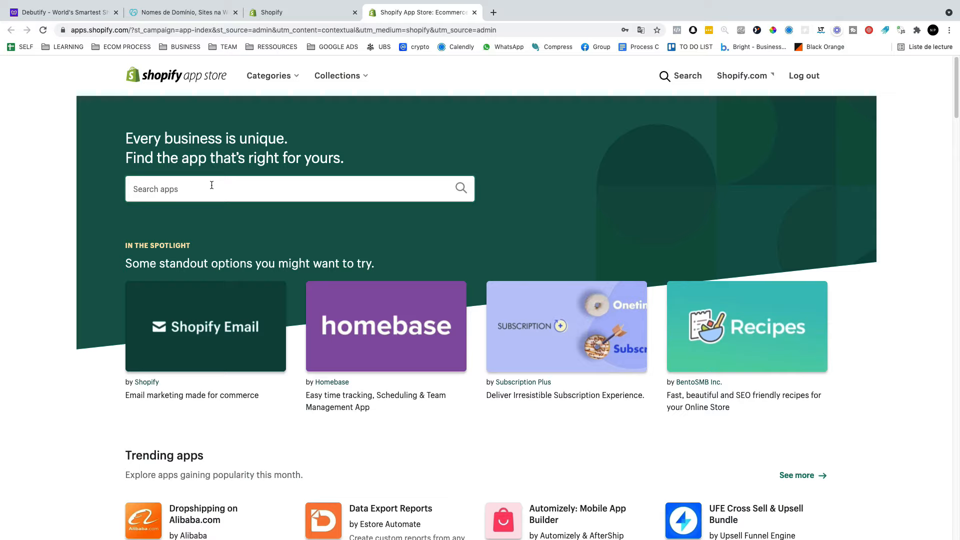
text(cj dropshipping)
key(Return)
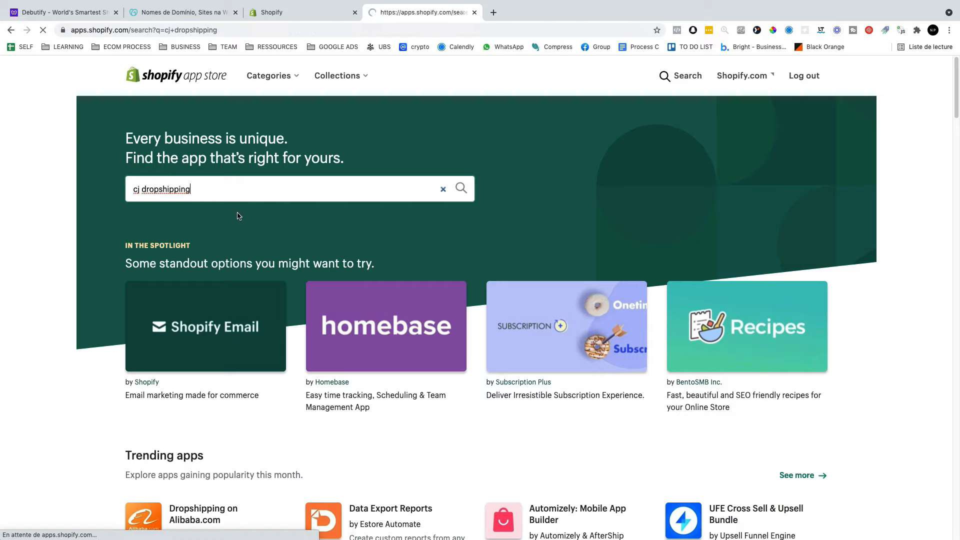
scroll(426, 279, down, 3)
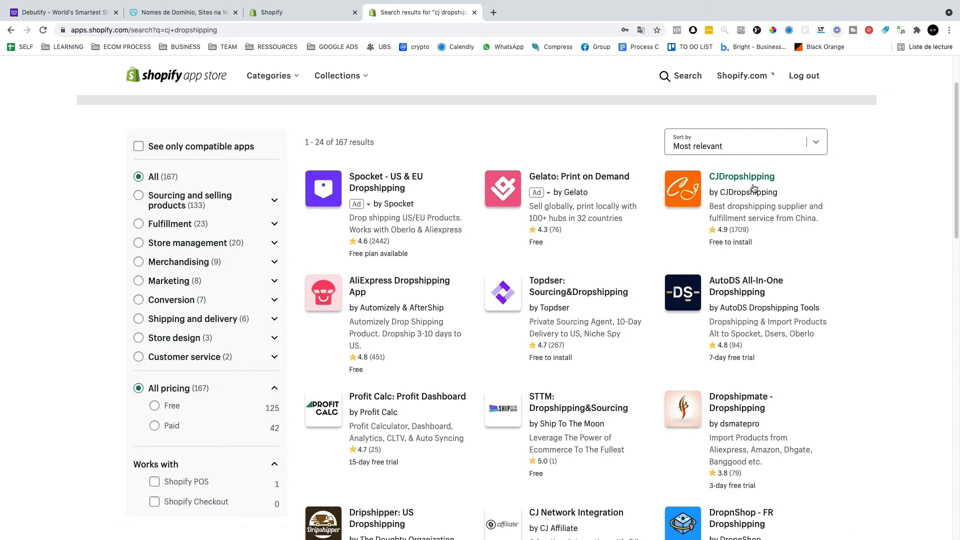
- Add the CJDropshipping app from the App Store search results and authorize its installation on the store
click(556, 294)
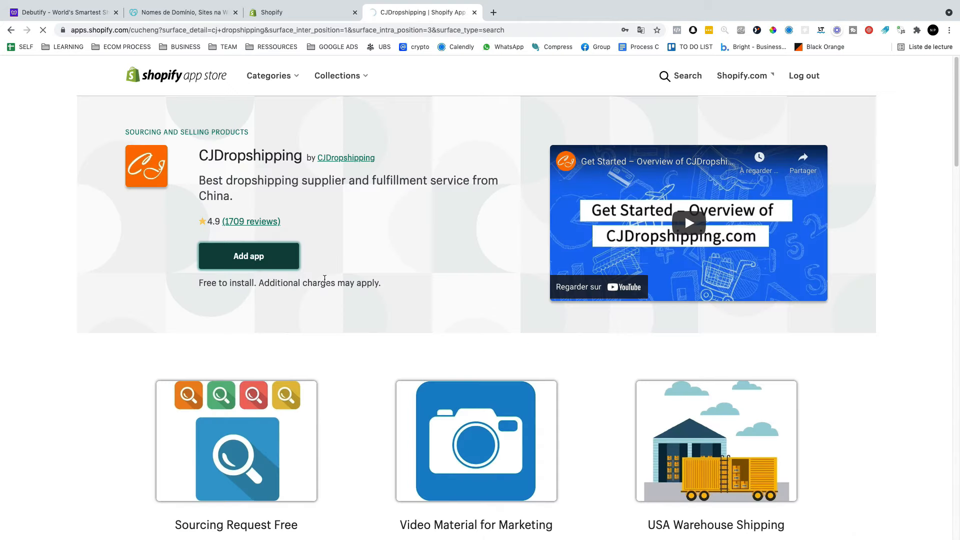
click(270, 260)
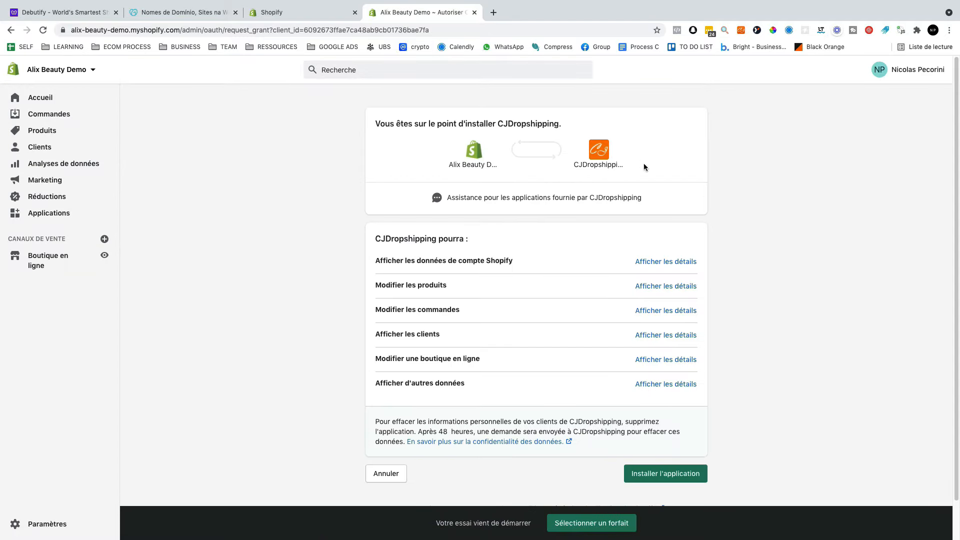
scroll(660, 365, down, 2)
click(677, 433)
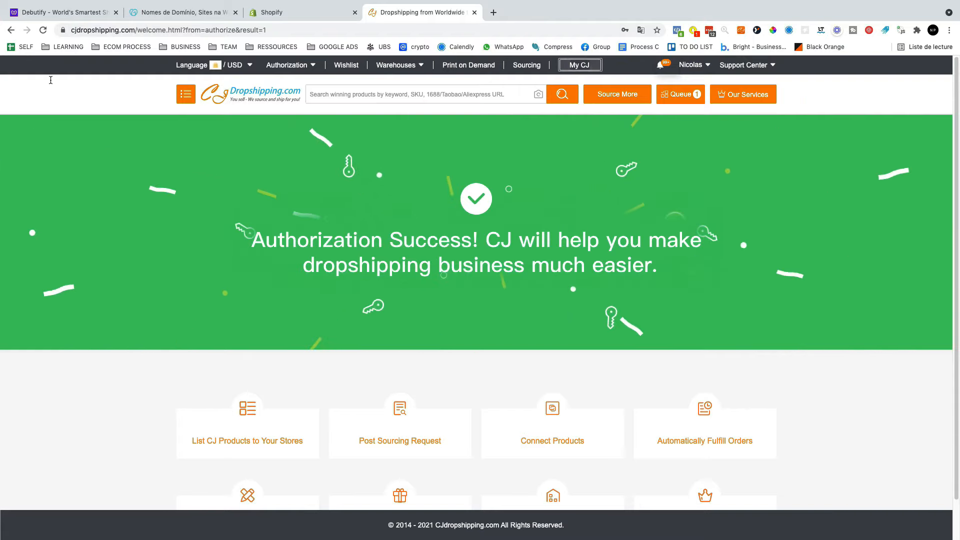
scroll(504, 275, down, 1)
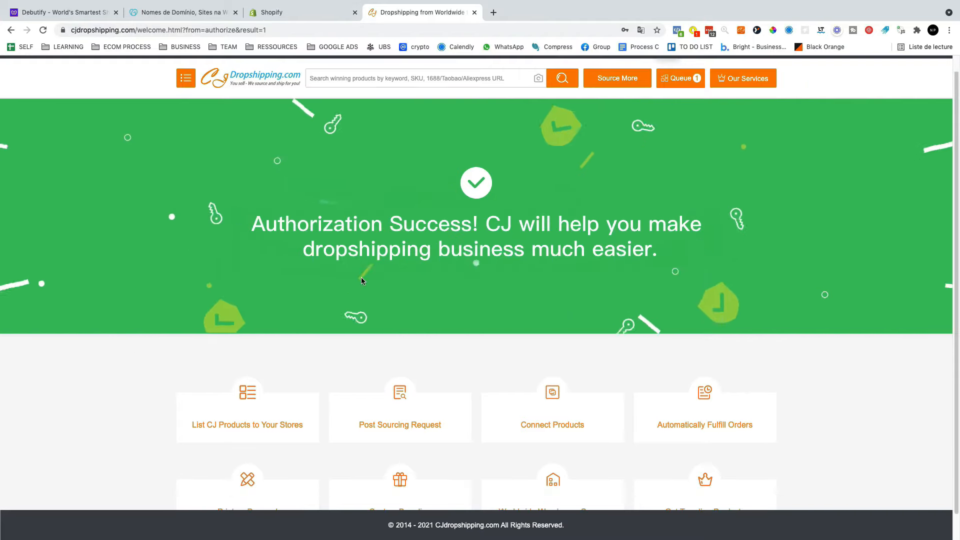
scroll(526, 292, up, 1)
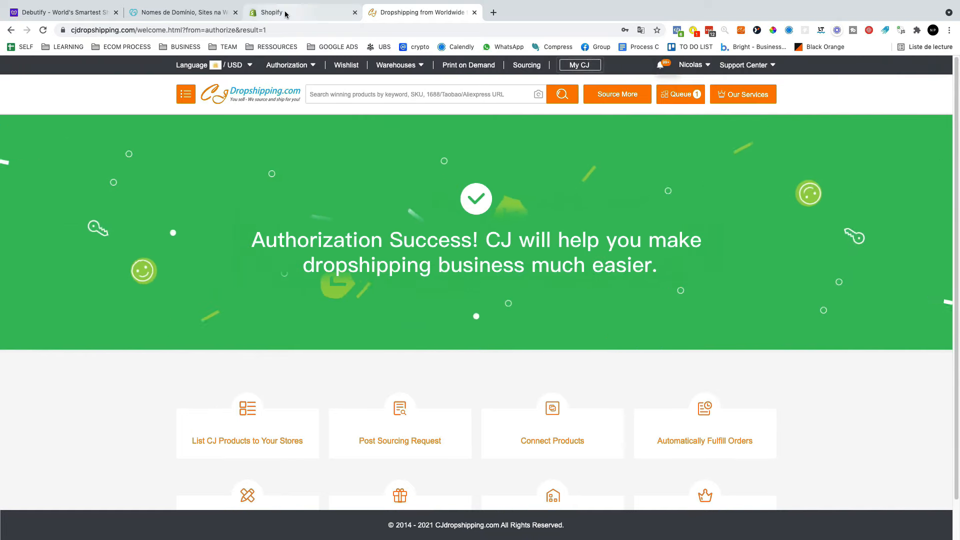
- Return to the Shopify admin, refresh the store's installed applications and close the CJDropshipping page
click(300, 12)
click(43, 30)
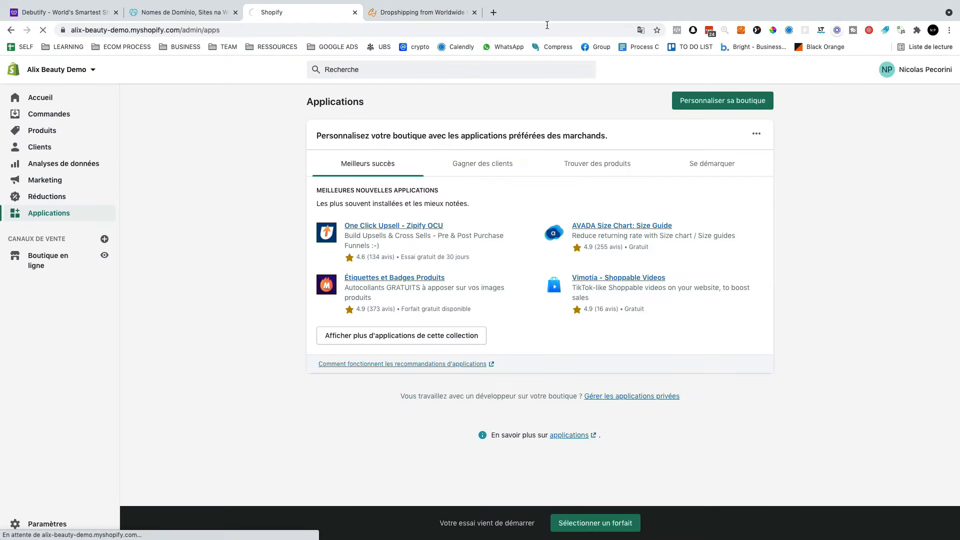
click(475, 12)
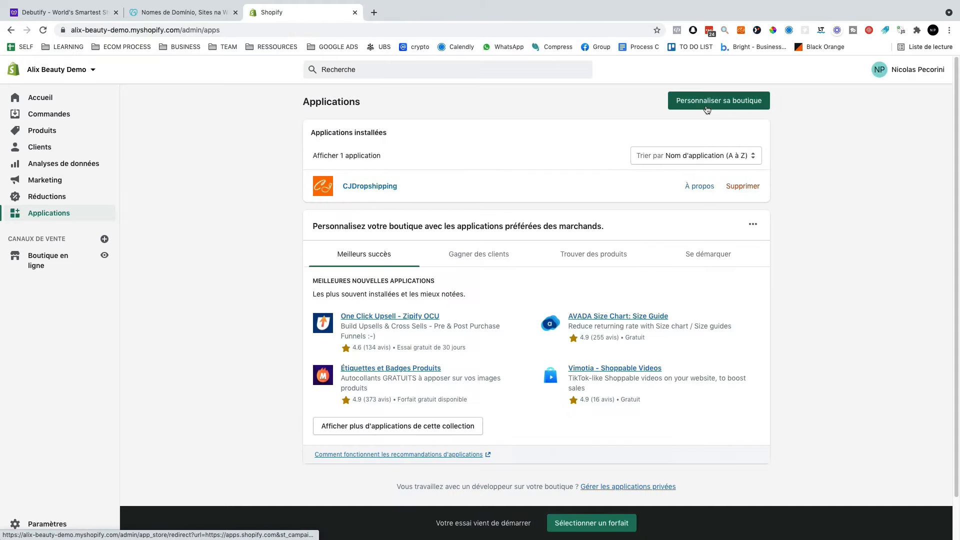
- Search the Shopify App Store for "dsers" and look over the homepage of the DSers website
click(706, 107)
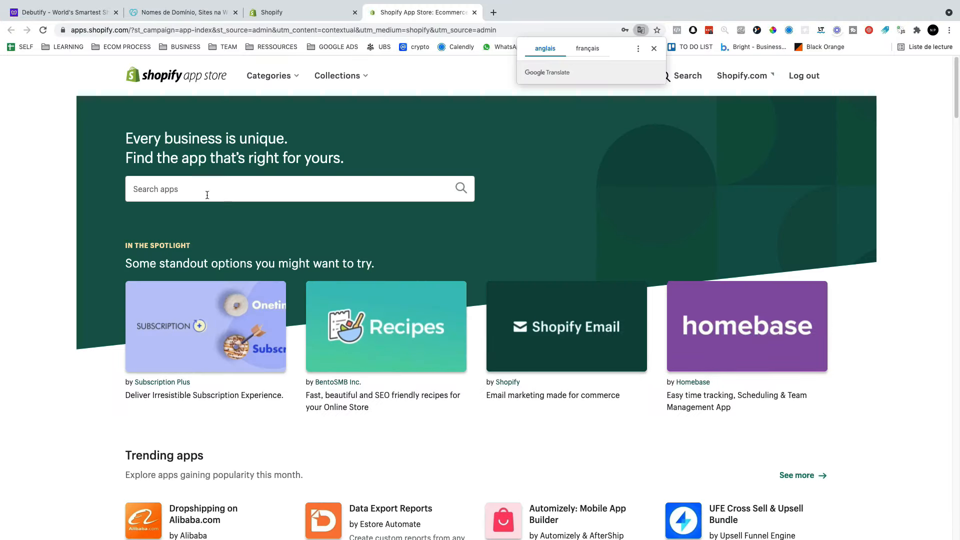
click(207, 195)
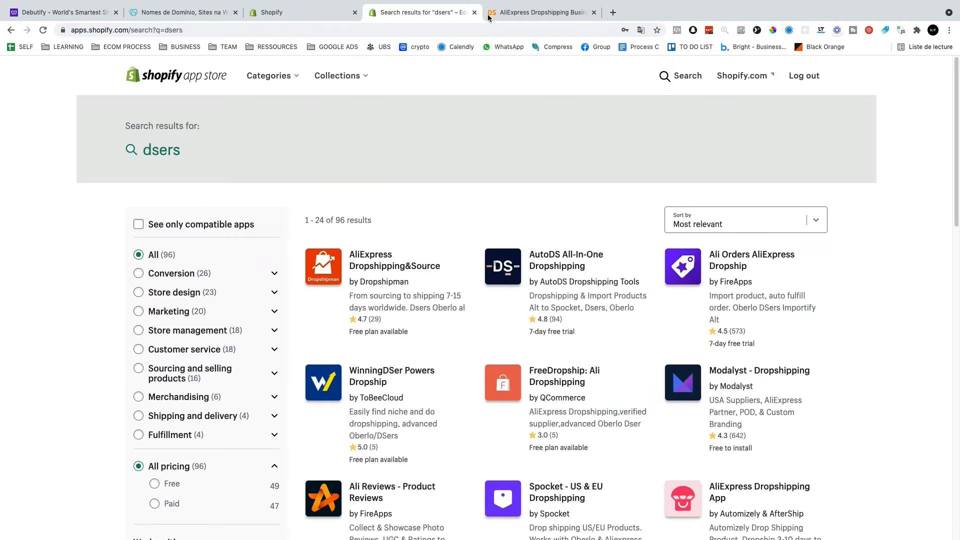
click(540, 12)
click(93, 25)
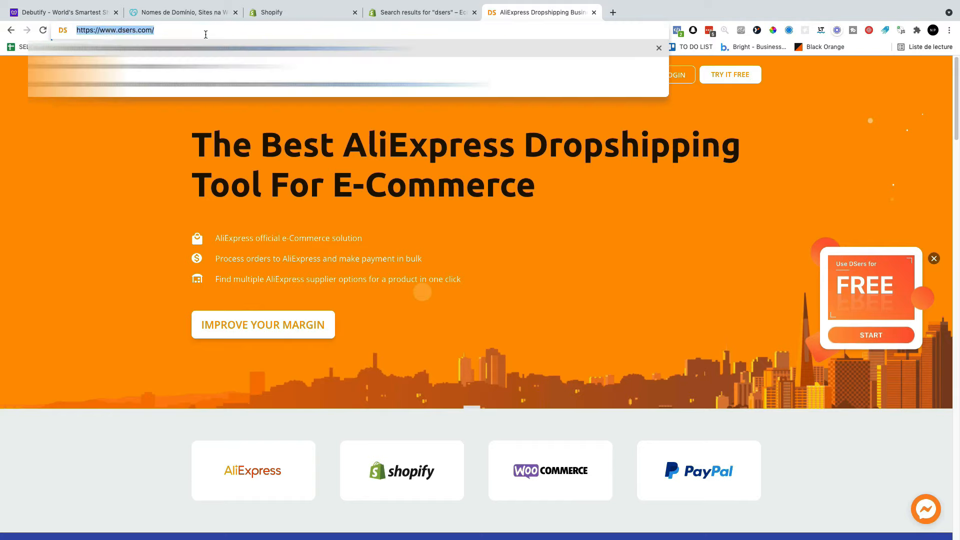
click(58, 192)
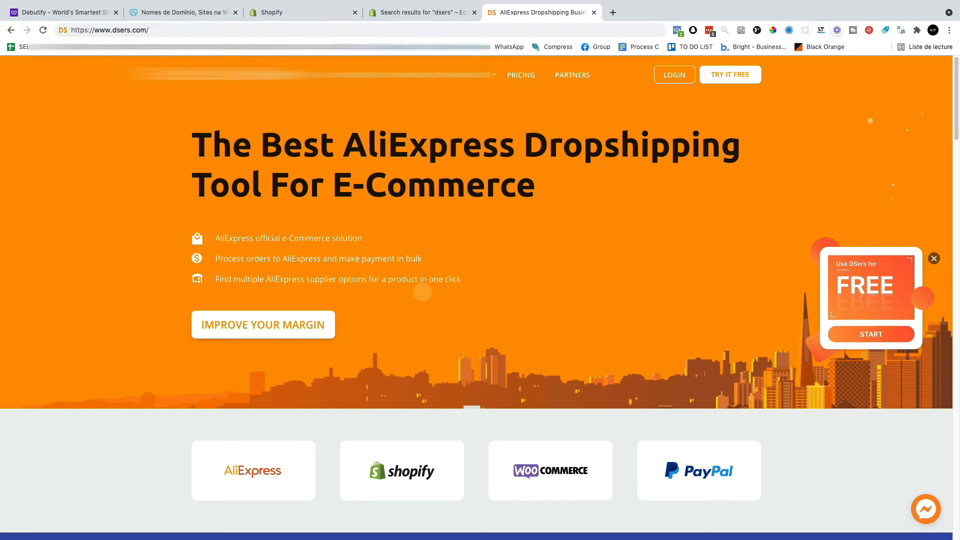
scroll(519, 339, down, 2)
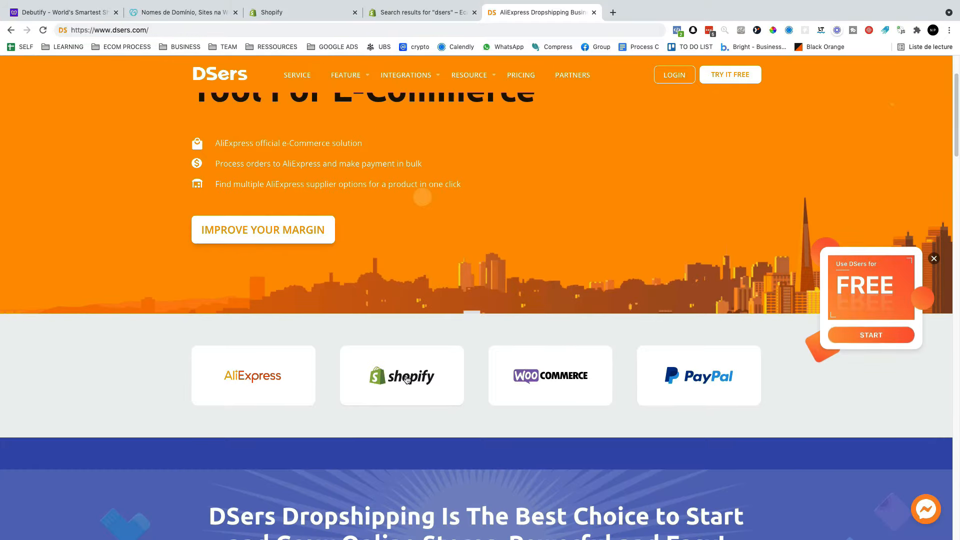
scroll(474, 388, up, 2)
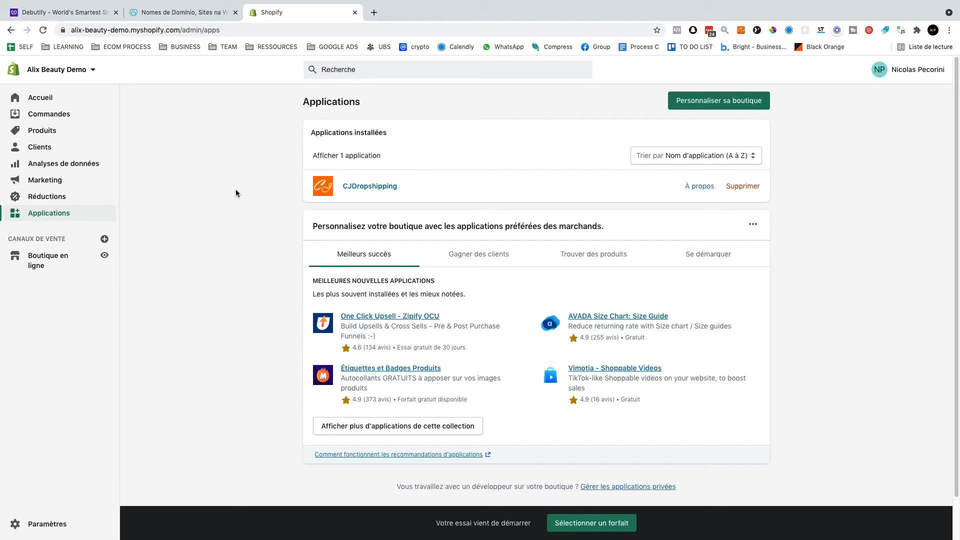
- Reorder the browser pages so the Shopify admin sits directly after the Debutify site
click(70, 12)
drag(286, 12, 170, 12)
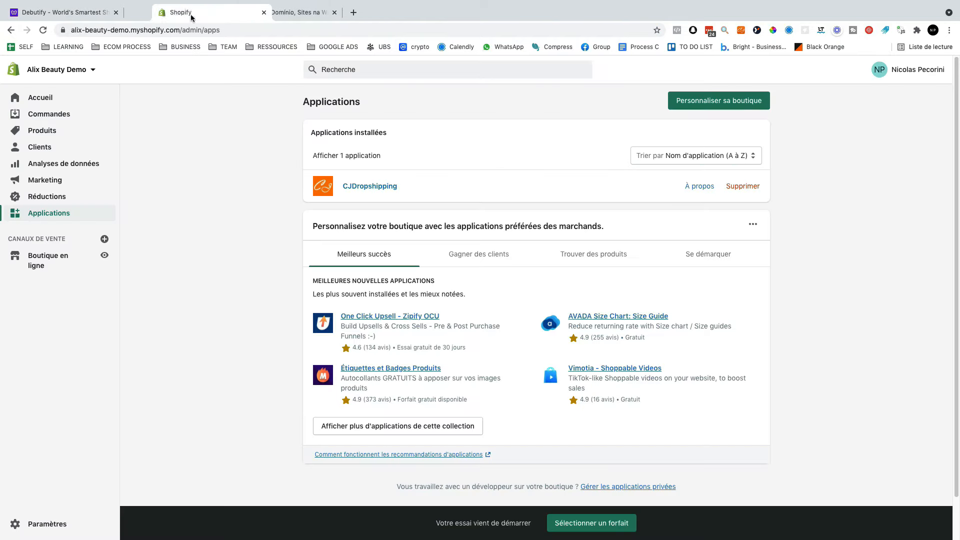
click(62, 12)
click(197, 11)
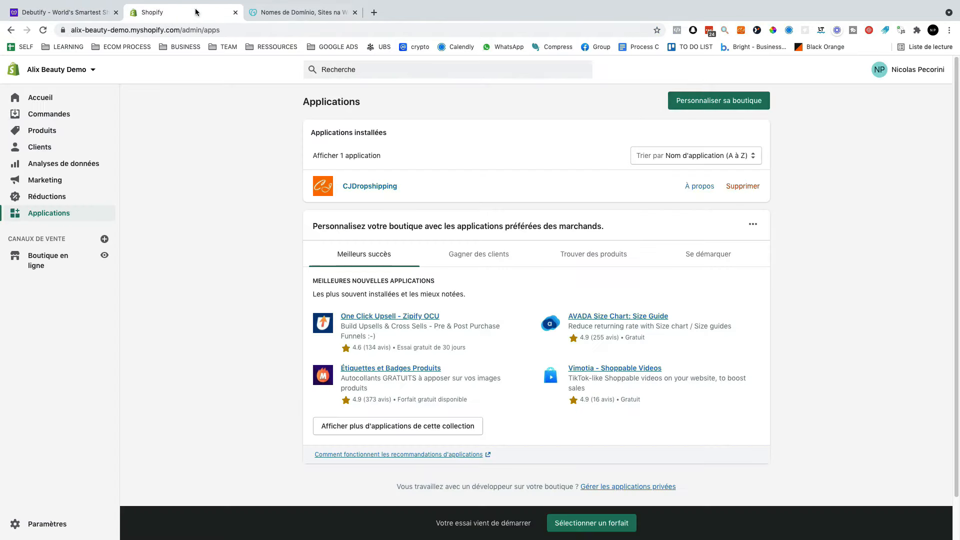
- Request the free Debutify trial on the Debutify site, submitting the first name and e-mail address
click(58, 12)
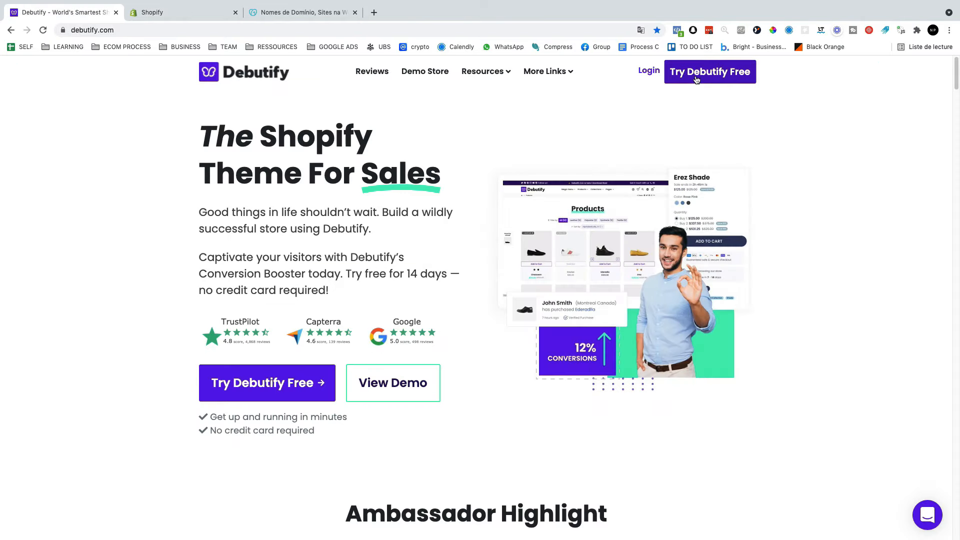
click(694, 74)
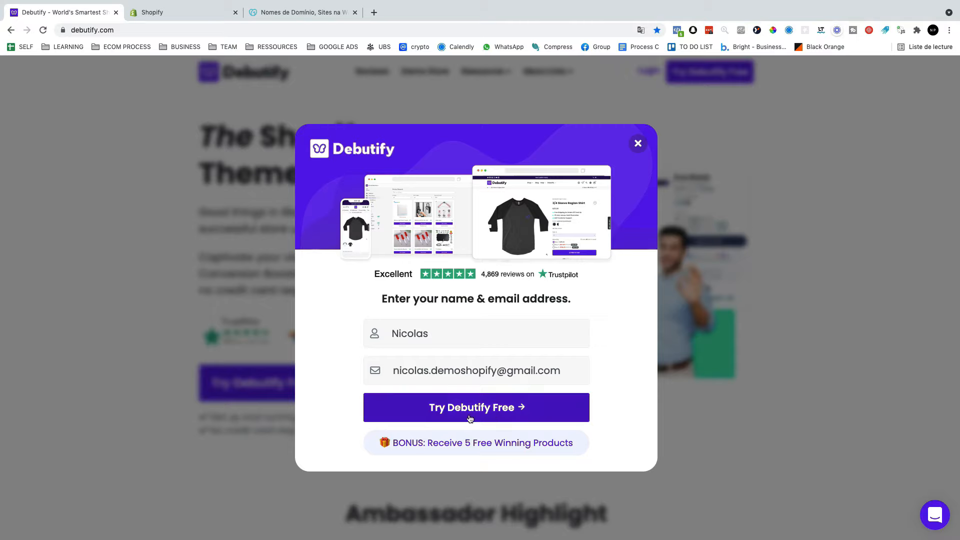
click(498, 413)
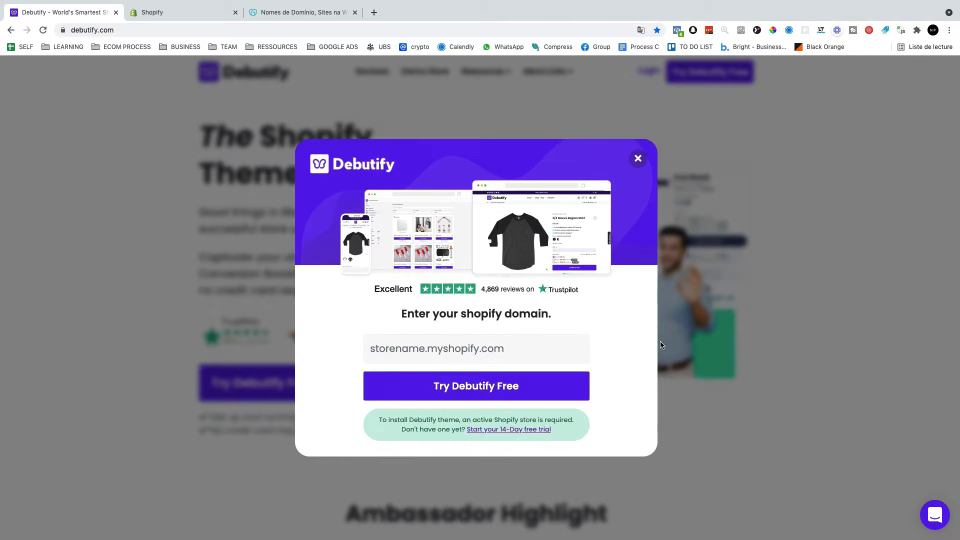
click(373, 349)
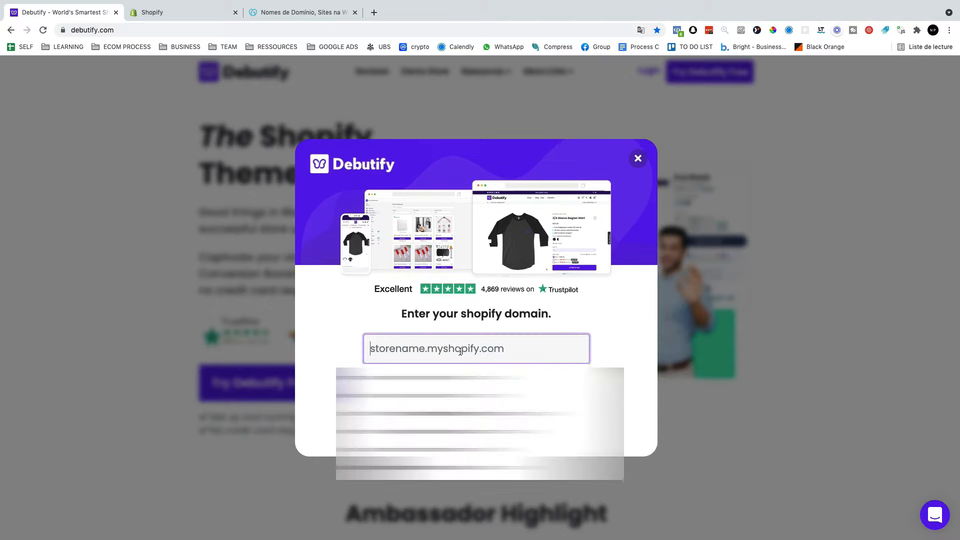
click(322, 318)
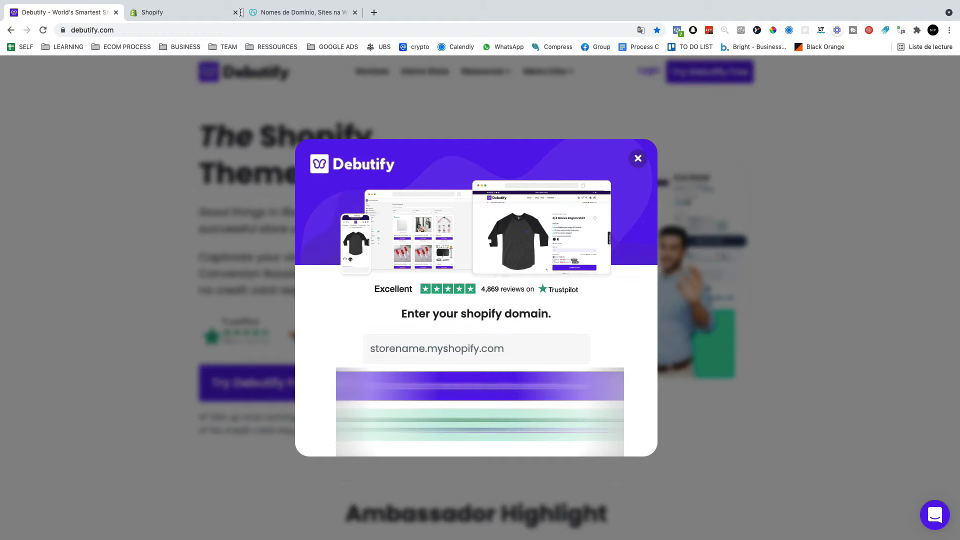
click(220, 12)
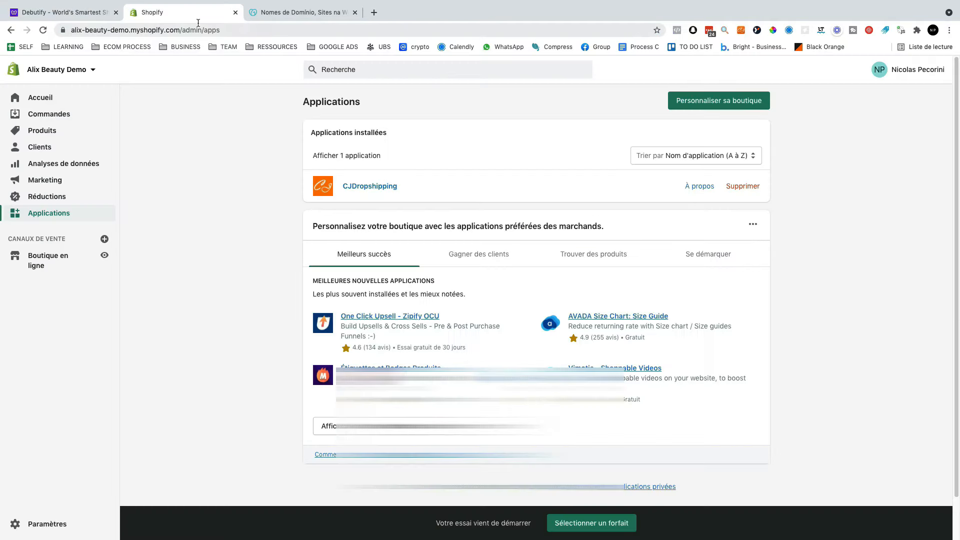
drag(180, 31, 72, 30)
click(88, 30)
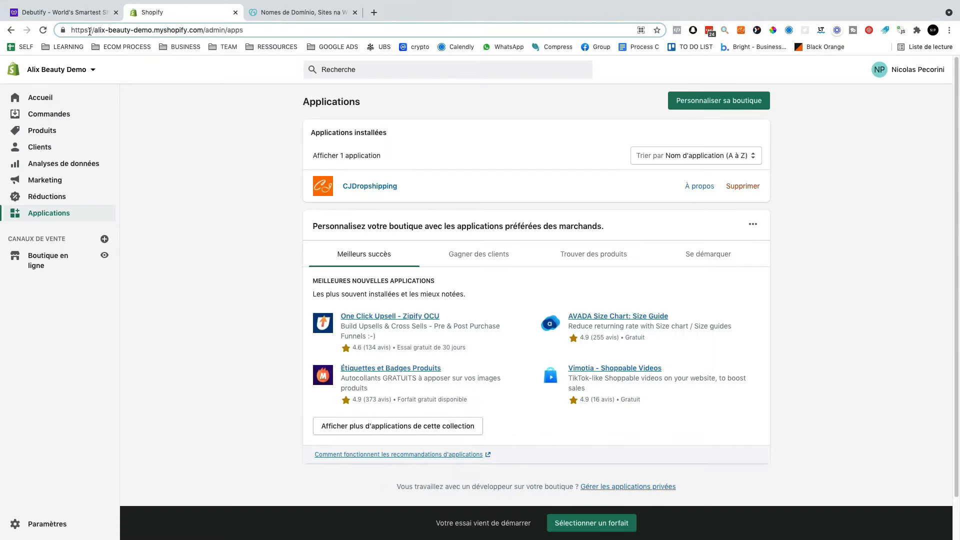
drag(99, 31, 203, 31)
right_click(203, 31)
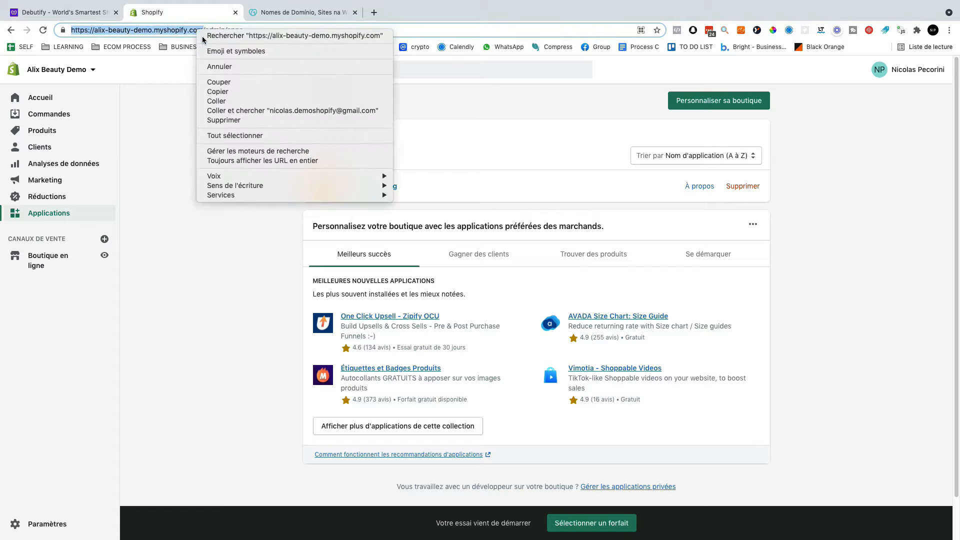
click(220, 92)
click(60, 12)
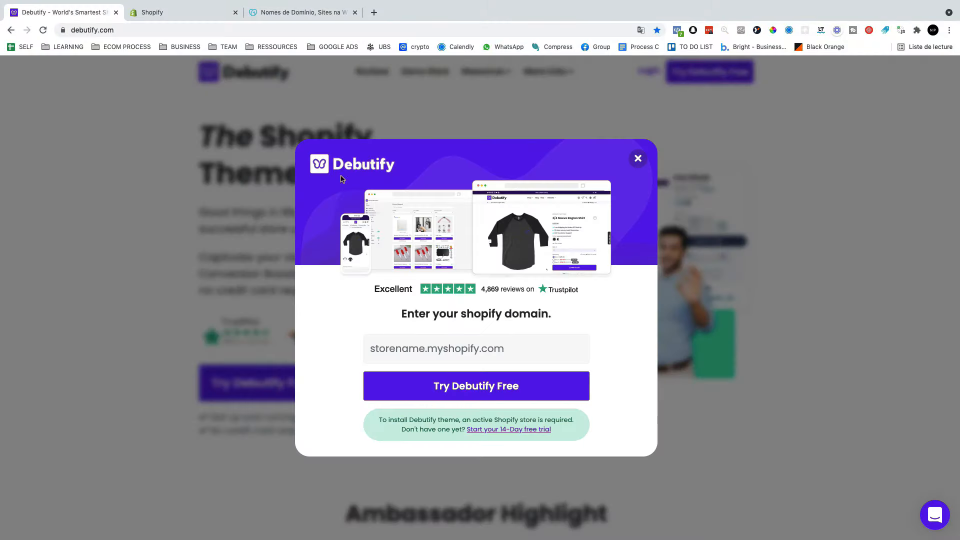
click(440, 352)
key(super+v)
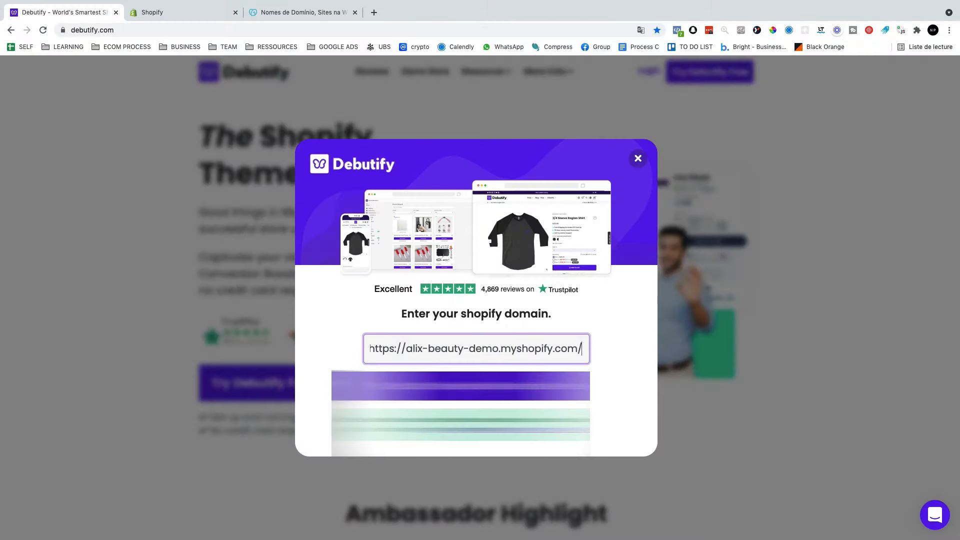
key(Return)
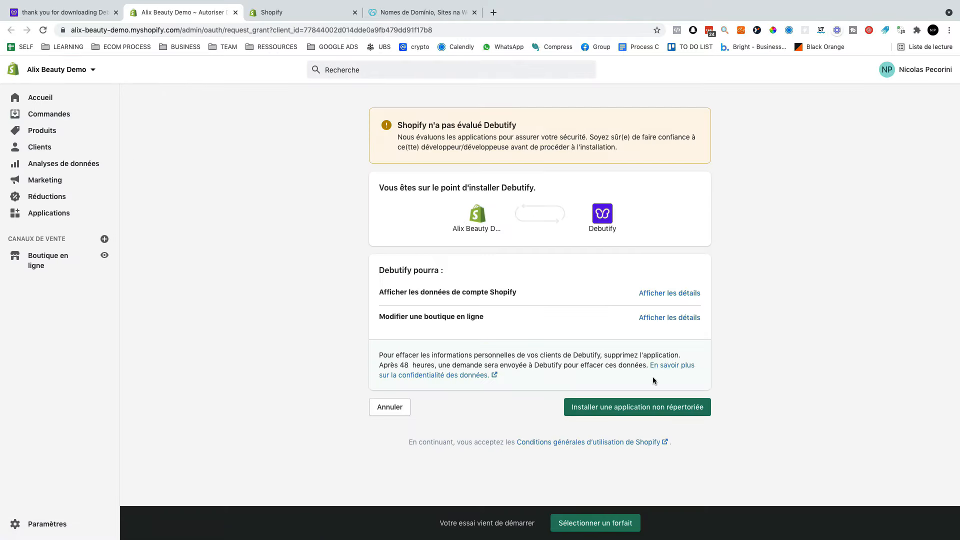
- Install the unlisted Debutify app on the store and add Debutify theme 3.0.4 to the theme library
click(644, 413)
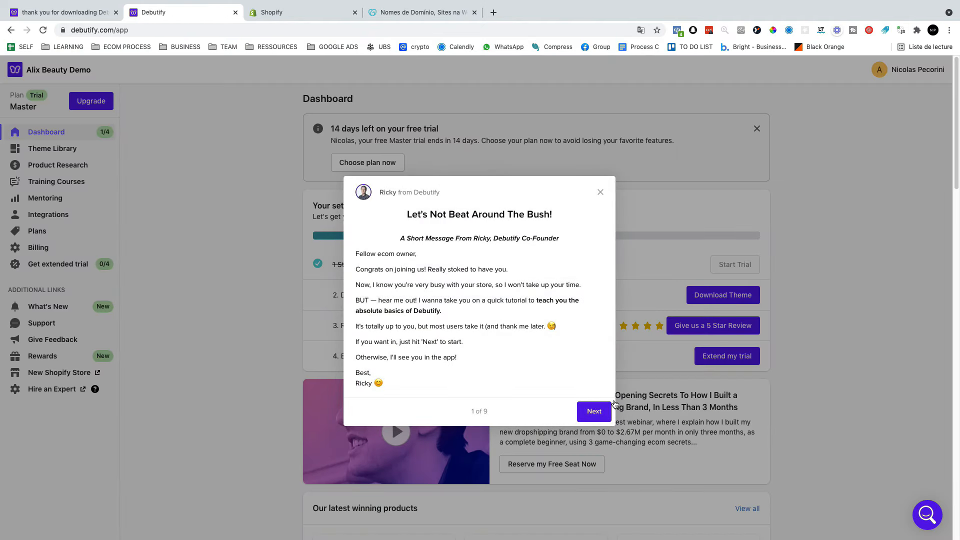
click(599, 193)
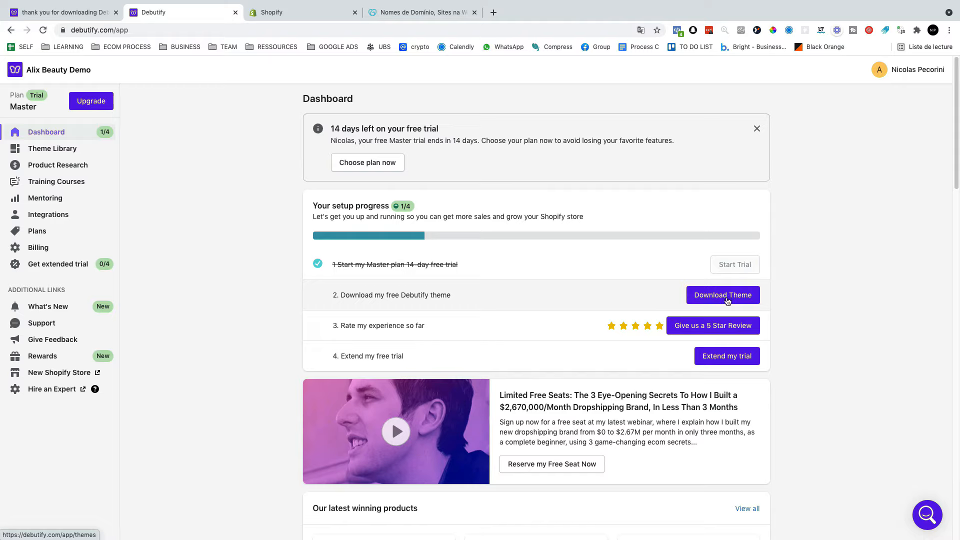
click(716, 297)
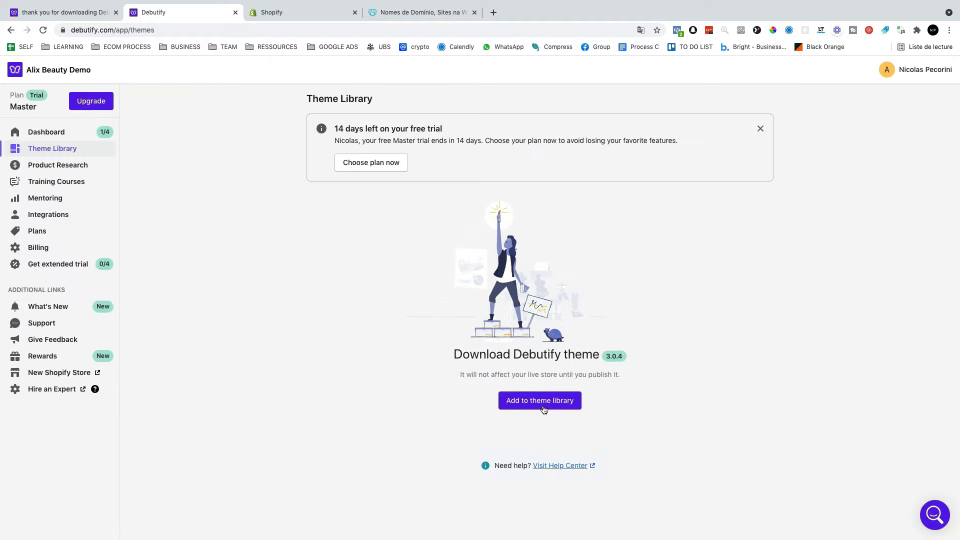
click(544, 408)
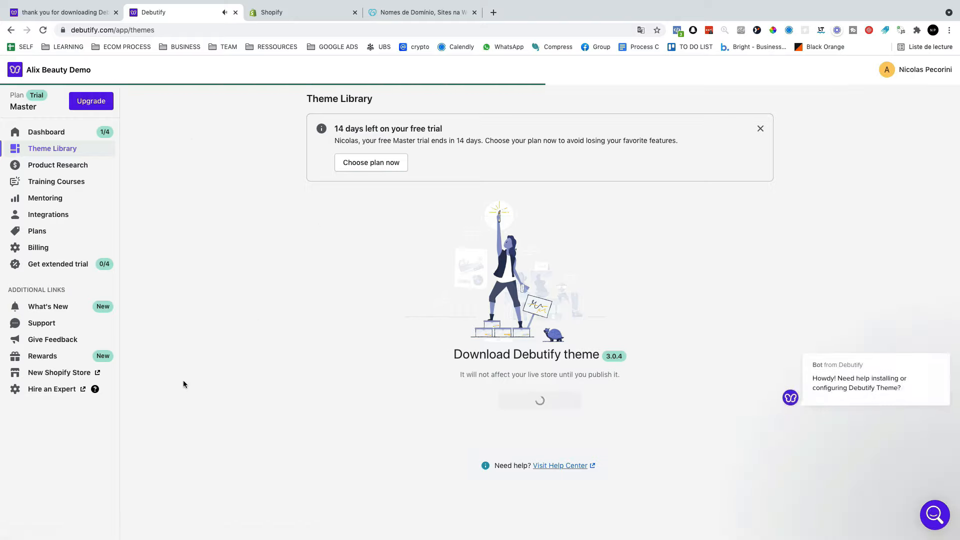
- Review the setup progress and the free-trial notice on the Debutify dashboard
click(52, 133)
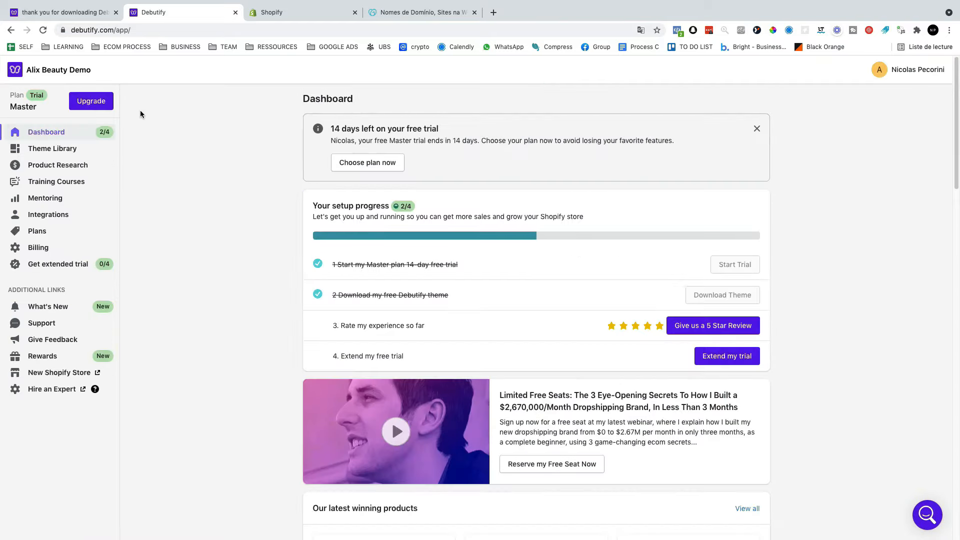
drag(325, 126, 474, 133)
click(285, 150)
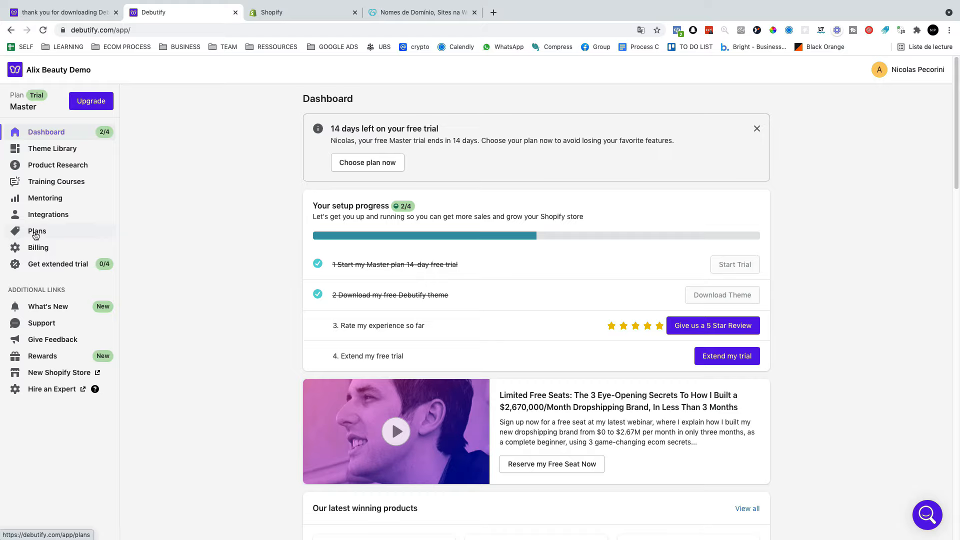
- Compare the prices and features of the Free, Starter, Hustler and Master plans in Debutify
click(35, 232)
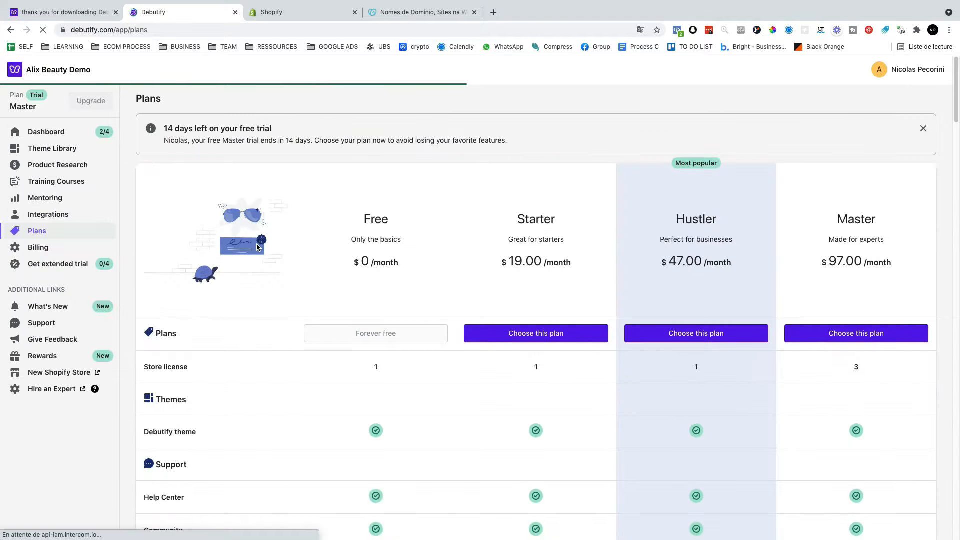
scroll(347, 338, down, 3)
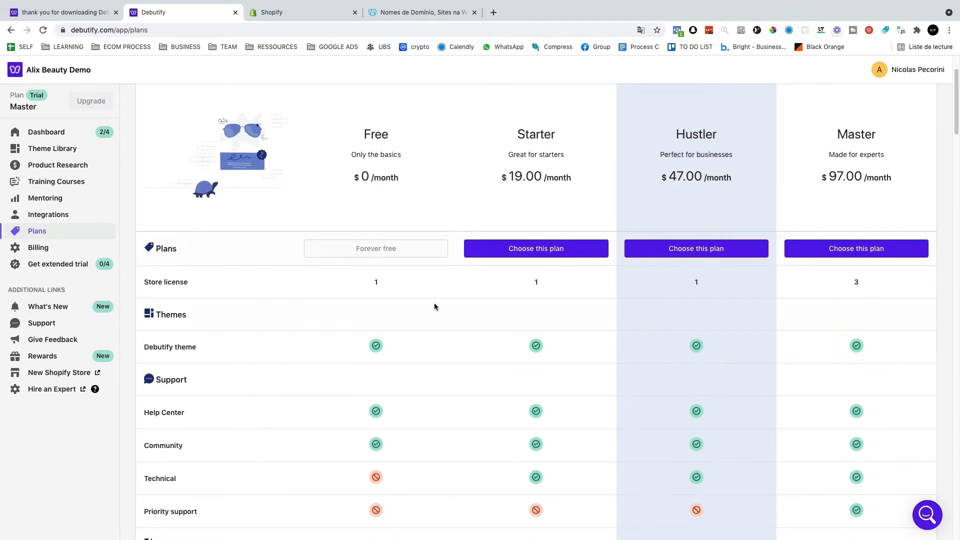
scroll(393, 171, up, 3)
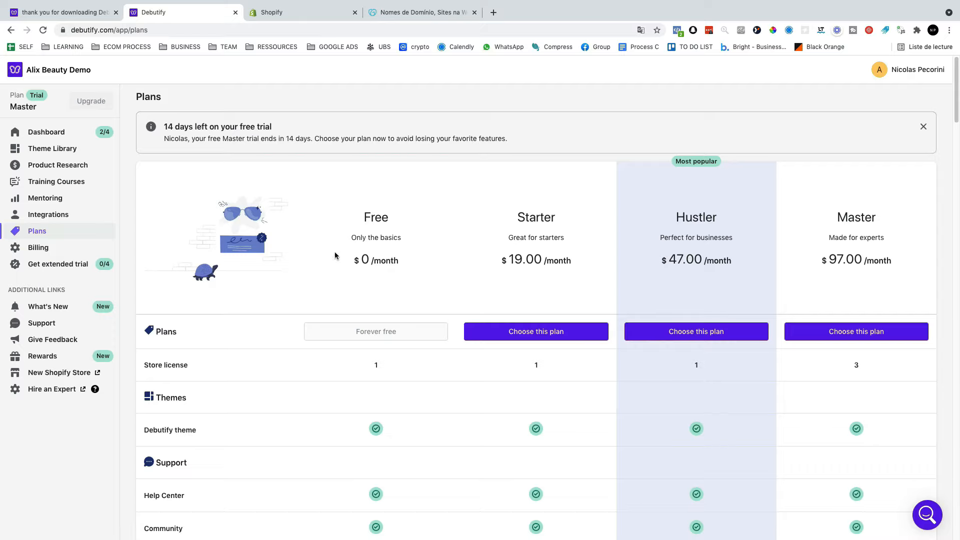
- Review the add-ons and support included in each Debutify plan
scroll(703, 302, down, 4)
scroll(617, 216, down, 6)
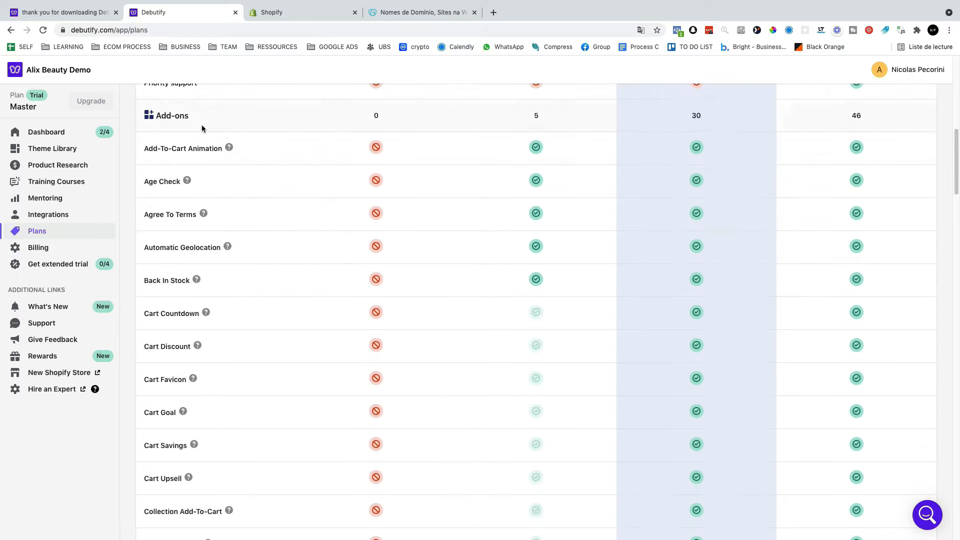
scroll(203, 125, up, 2)
scroll(193, 124, up, 4)
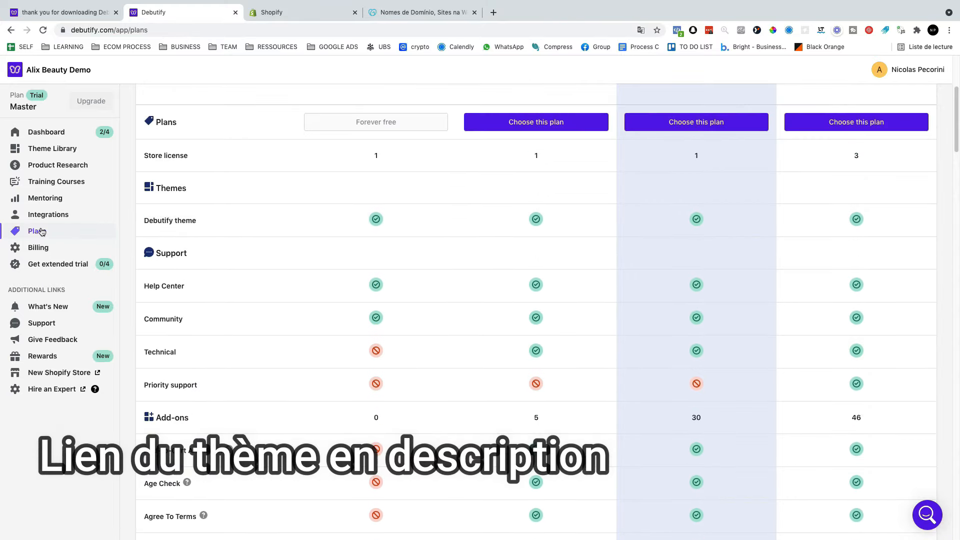
click(69, 234)
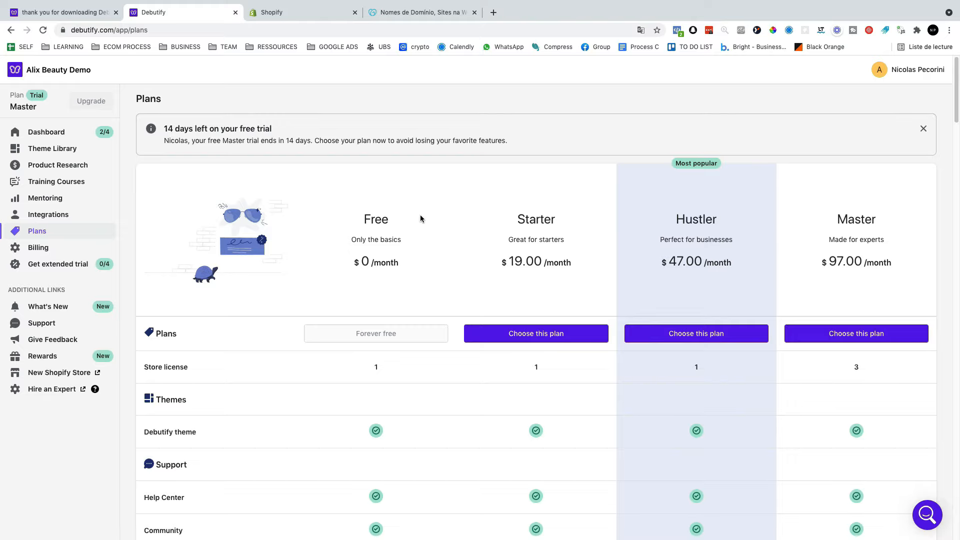
scroll(390, 269, down, 1)
scroll(390, 269, up, 1)
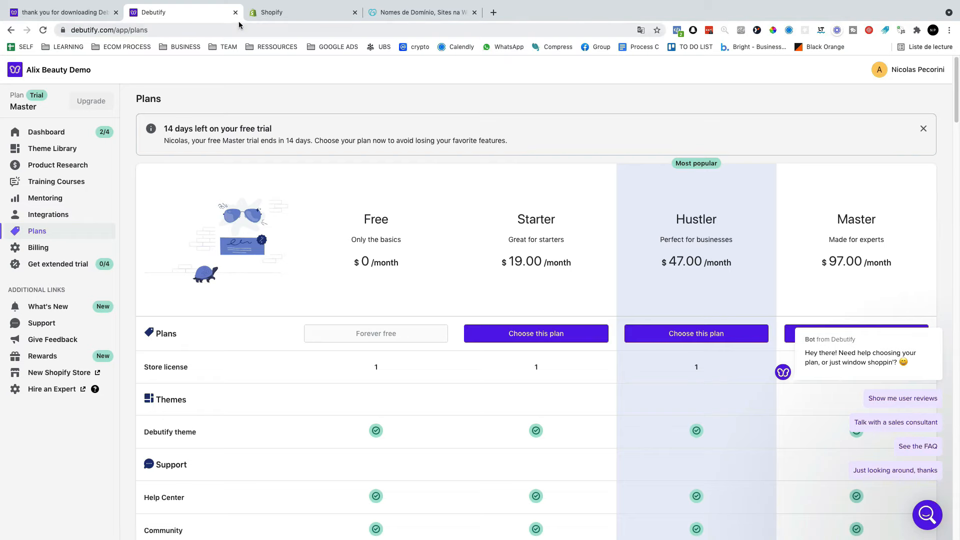
- Publish the first Debutify 3.0.4 copy in the Shopify theme library as the store's live theme
click(289, 12)
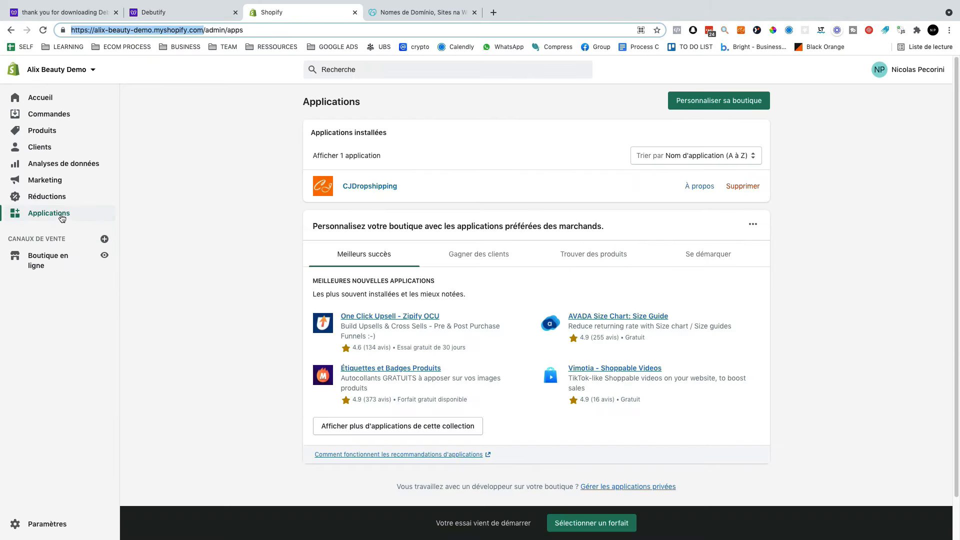
click(89, 266)
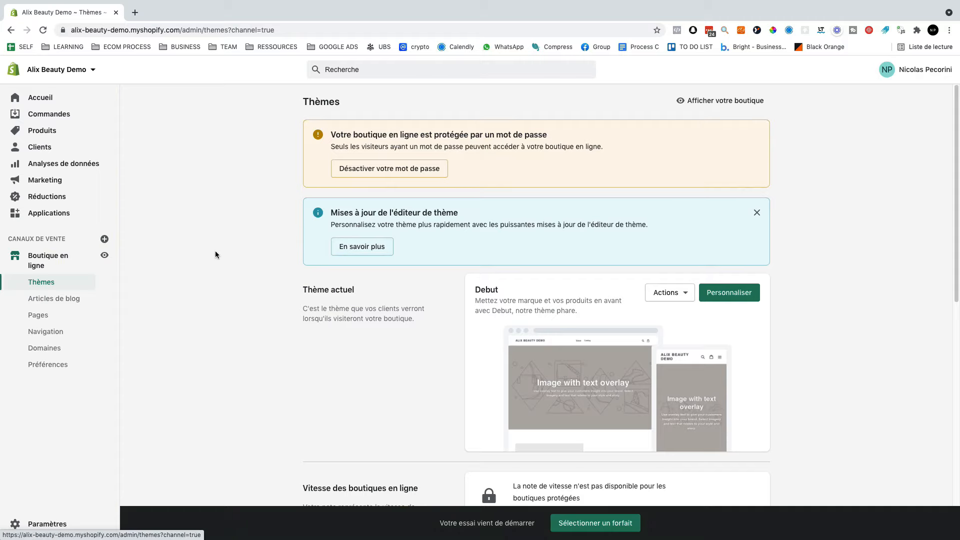
scroll(541, 285, down, 8)
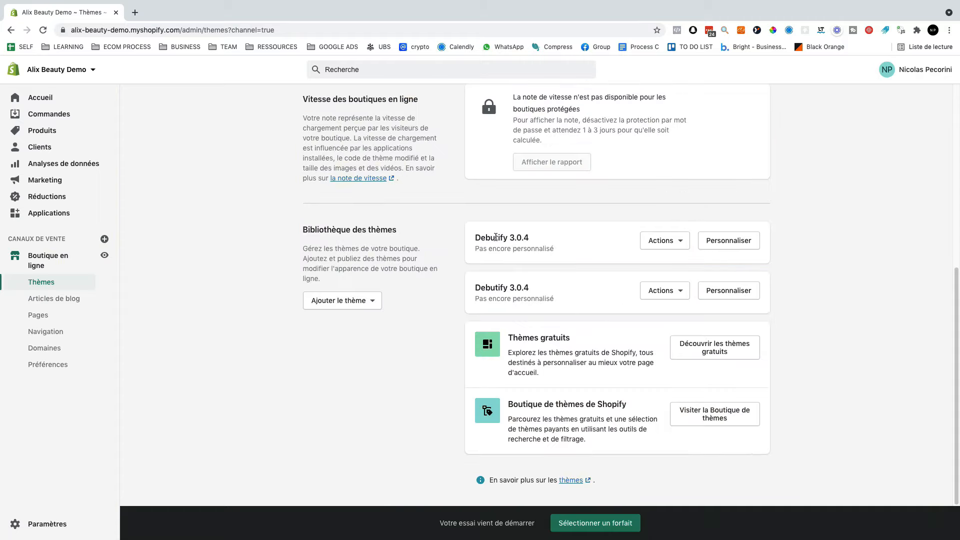
drag(475, 235, 544, 242)
click(672, 242)
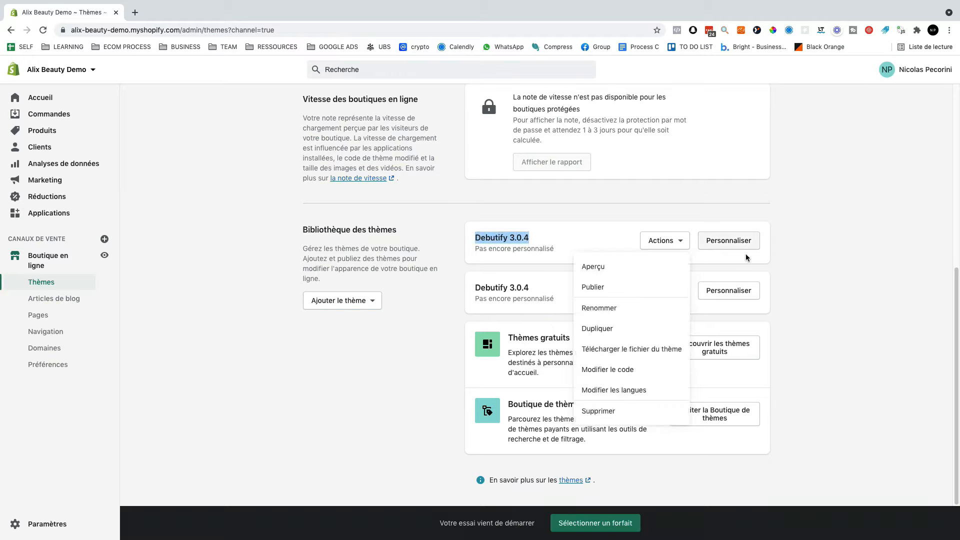
click(589, 289)
click(613, 425)
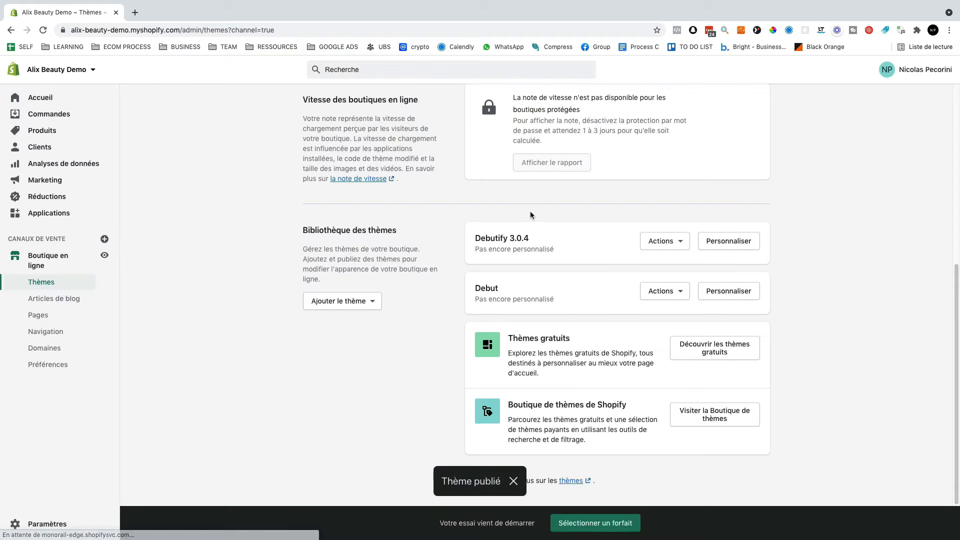
scroll(530, 215, up, 6)
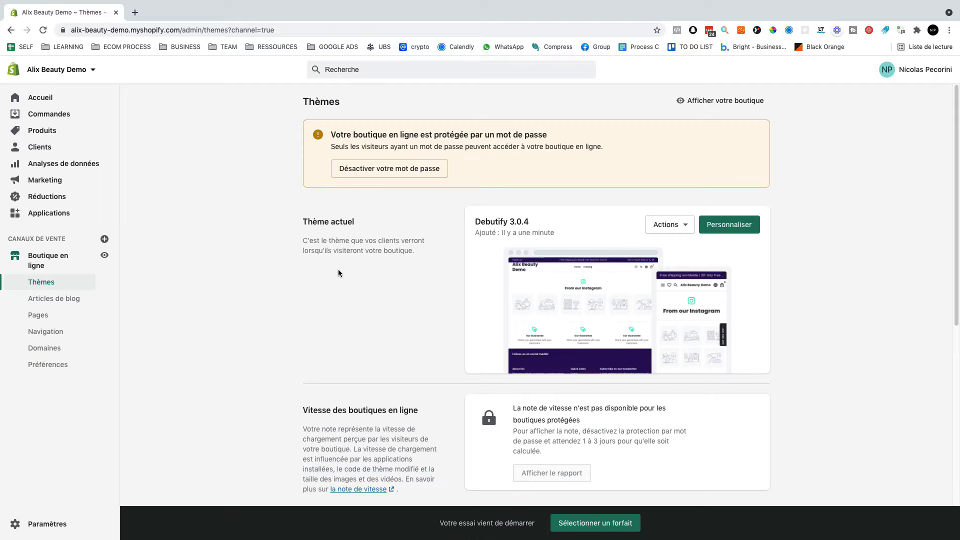
- Browse Shopify's free themes and return to the current Debutify theme
scroll(476, 326, down, 6)
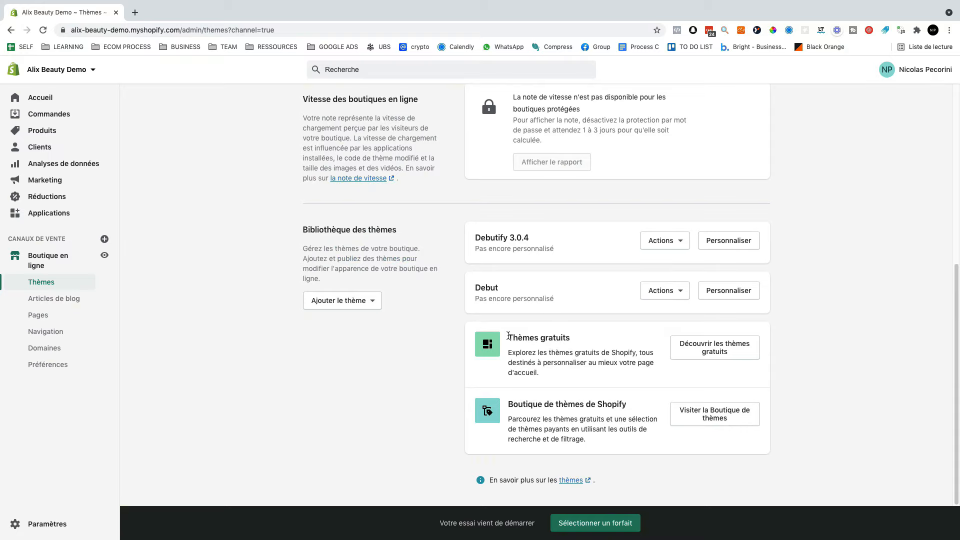
drag(506, 338, 582, 340)
click(708, 352)
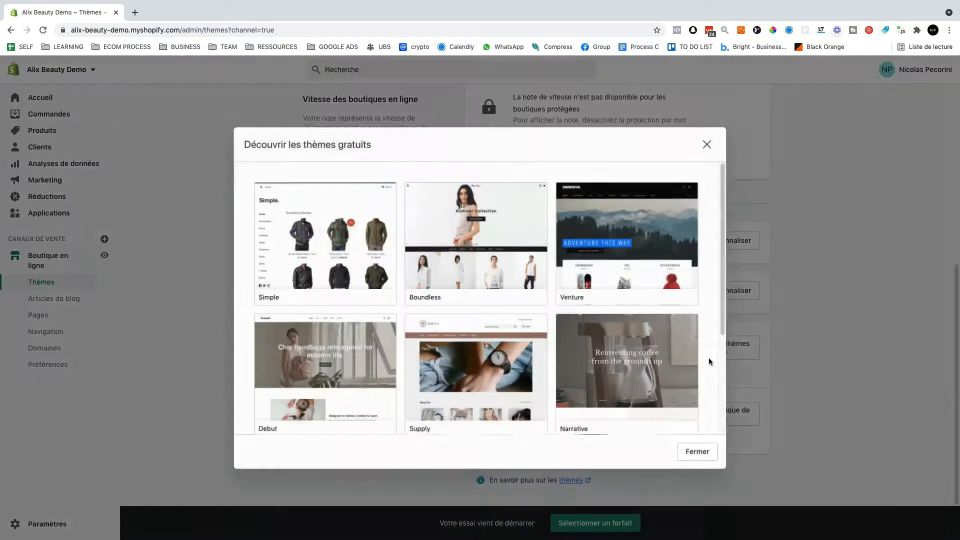
scroll(423, 353, down, 4)
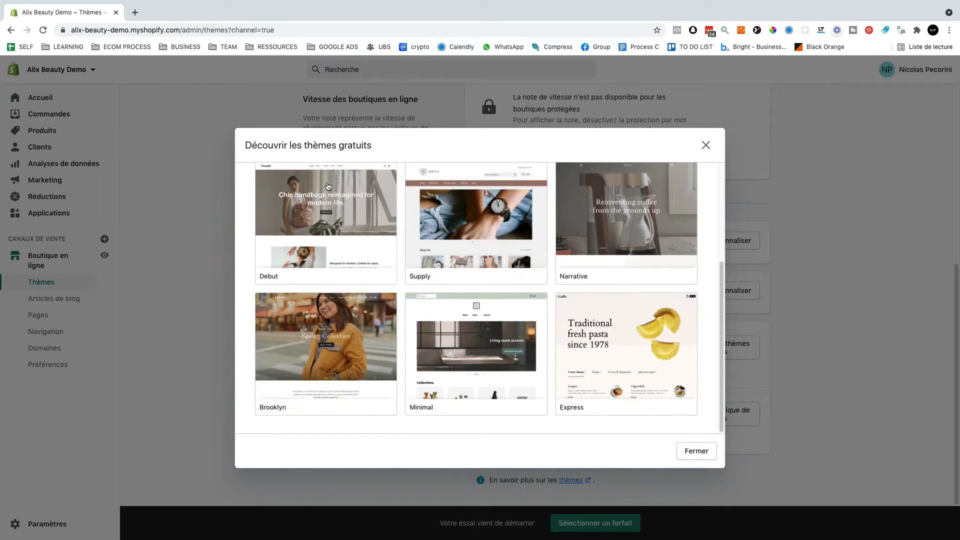
scroll(423, 352, up, 3)
click(706, 144)
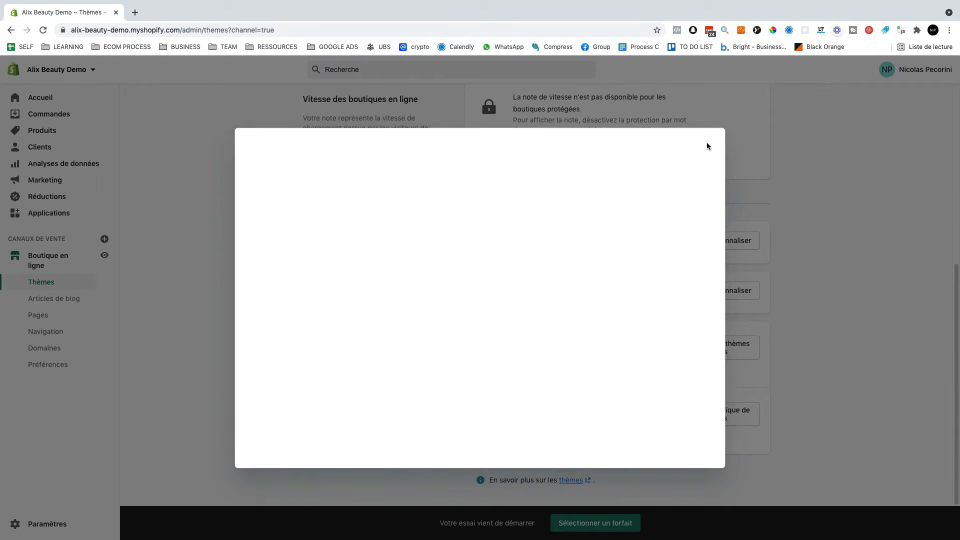
scroll(743, 251, up, 6)
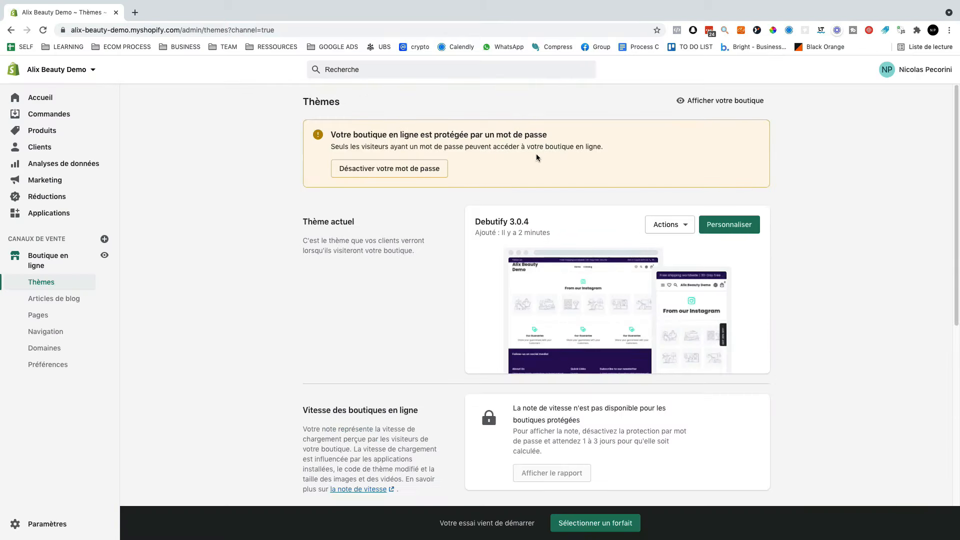
drag(473, 222, 586, 222)
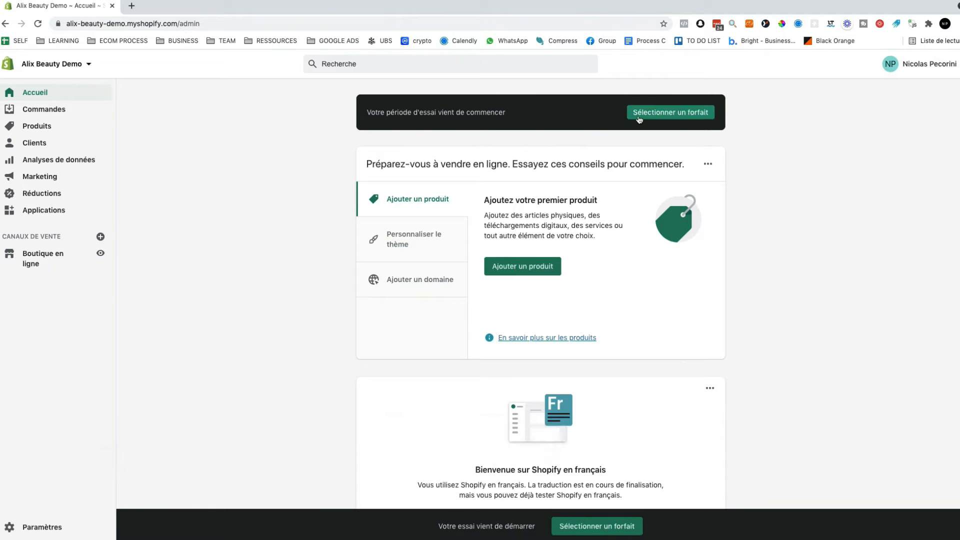
- Compare the prices, features and payment fees of the Basic Shopify, Shopify and Advanced Shopify plans
click(675, 119)
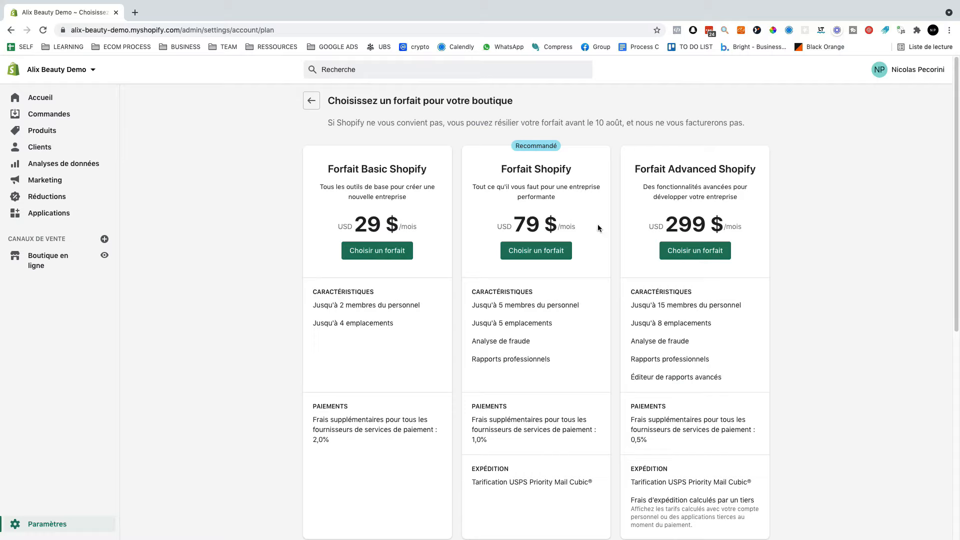
scroll(555, 312, down, 1)
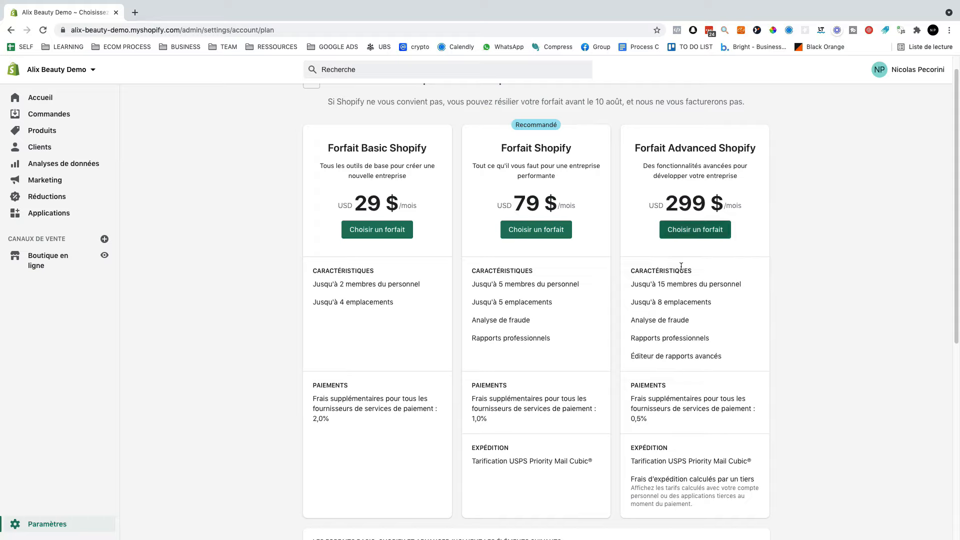
drag(516, 201, 572, 236)
scroll(574, 284, down, 3)
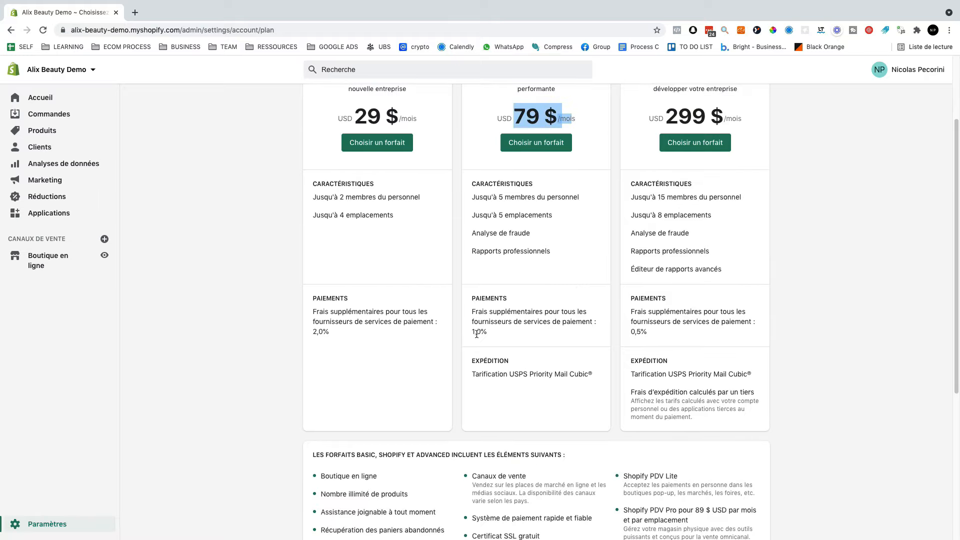
drag(471, 333, 495, 334)
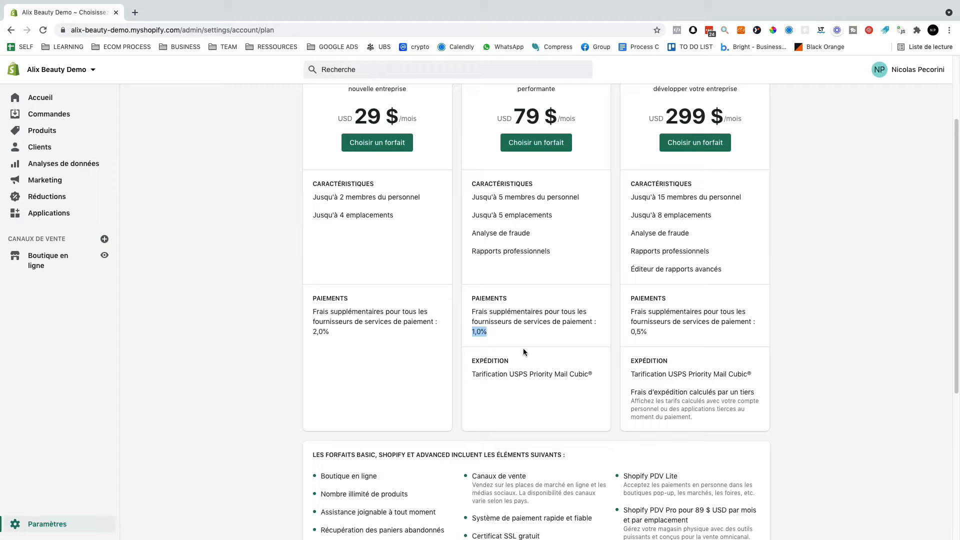
drag(471, 215, 549, 216)
scroll(500, 249, up, 3)
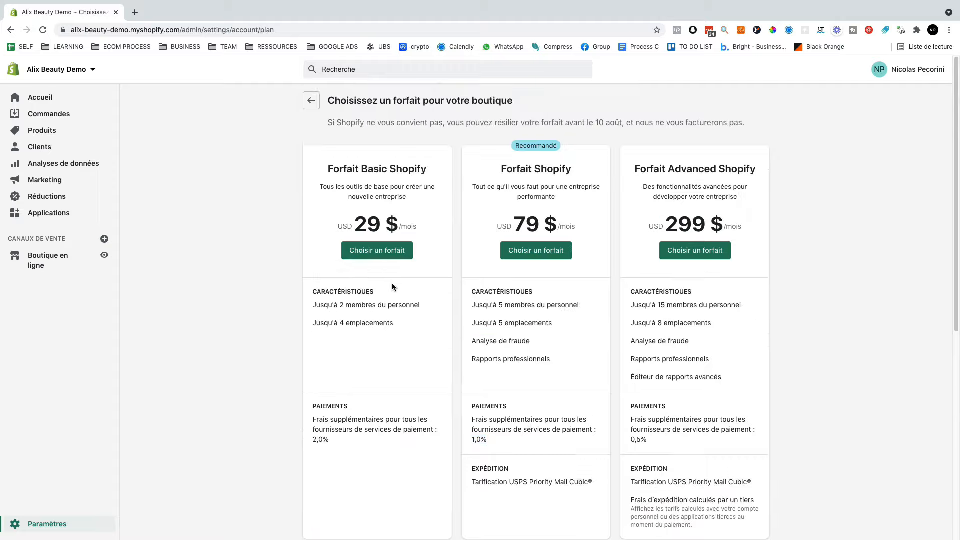
- Choose the Basic Shopify plan with monthly billing and turn off the online store's password protection
click(378, 250)
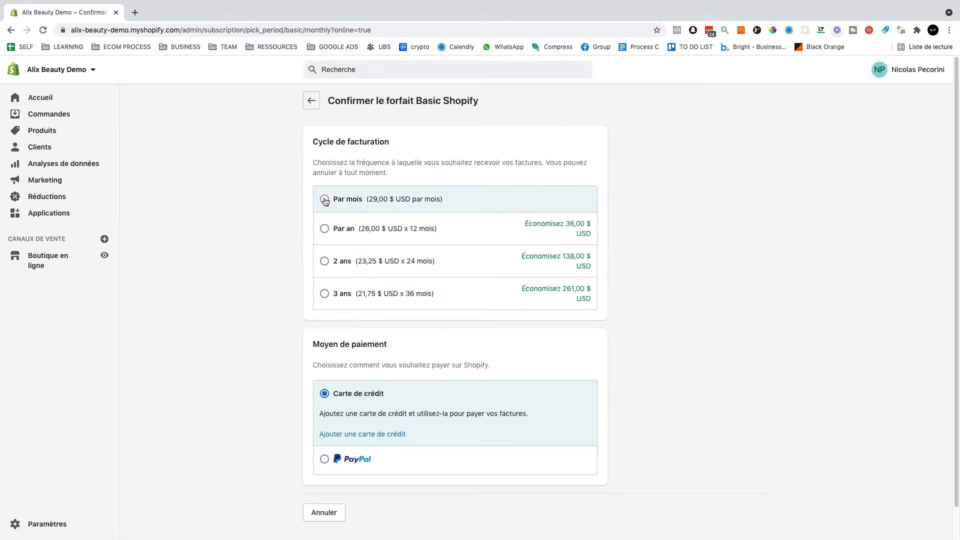
click(324, 199)
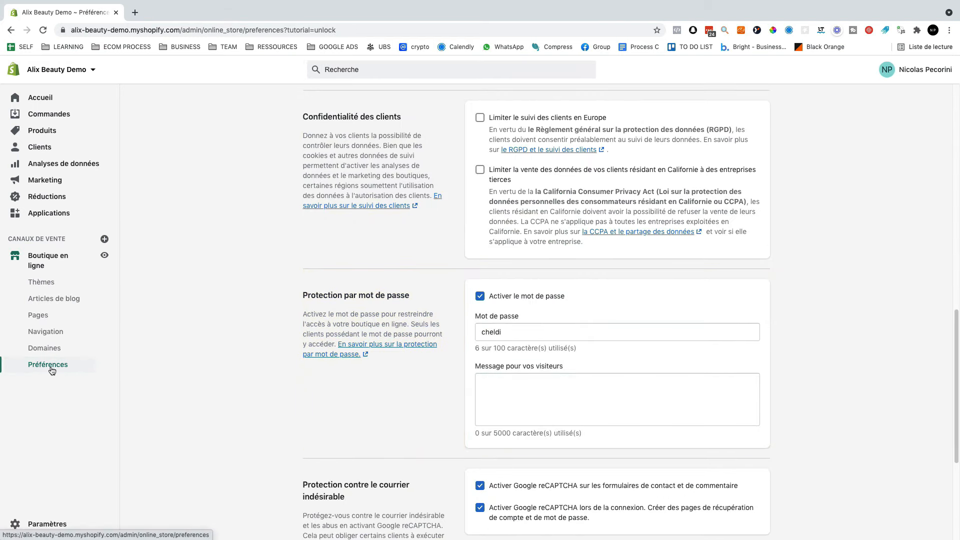
click(480, 295)
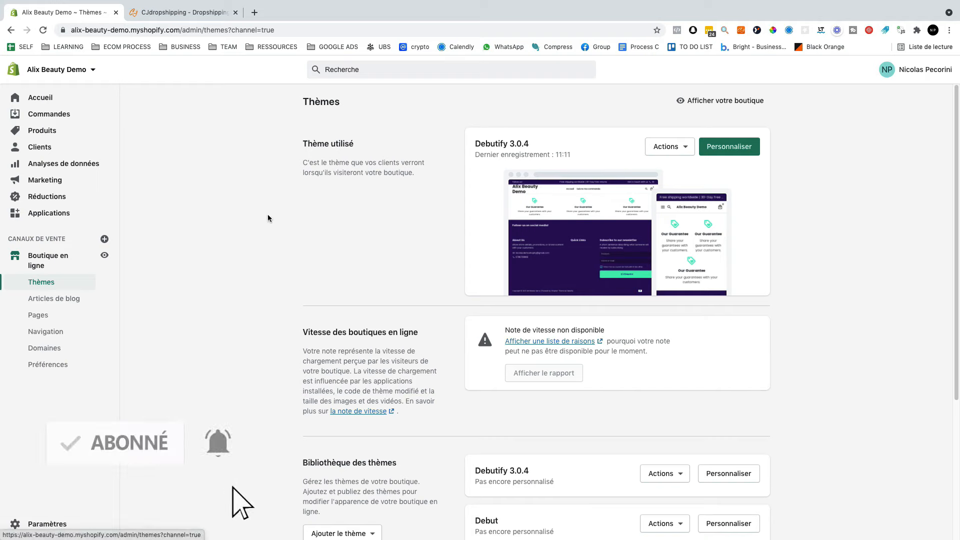
- Open the sourcing requests in CJDropshipping and select the AliExpress URL of the IPL laser epilator for women
click(206, 7)
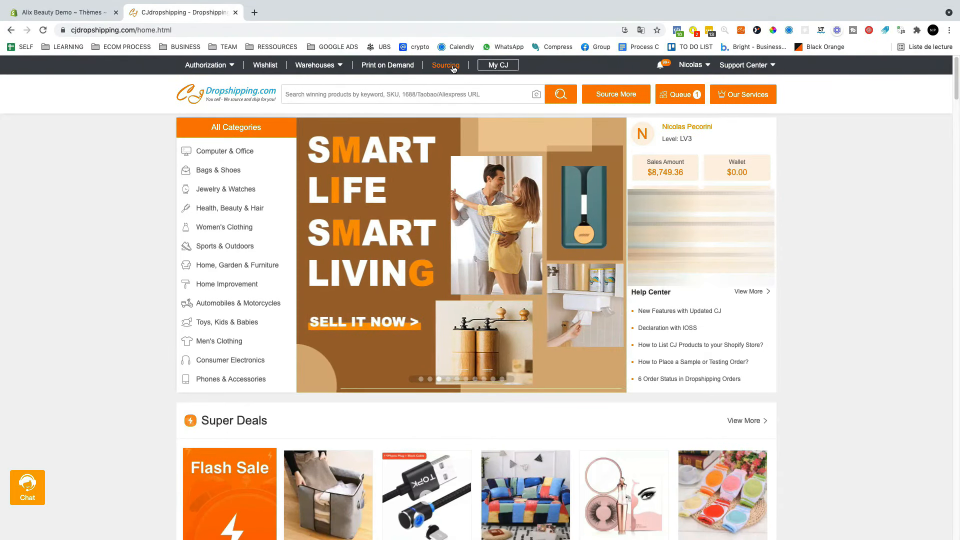
click(452, 70)
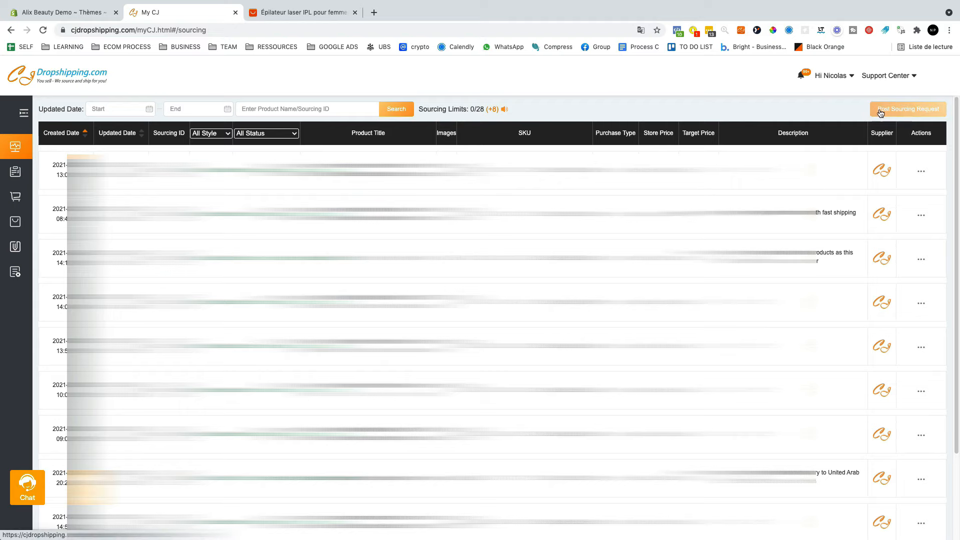
click(300, 14)
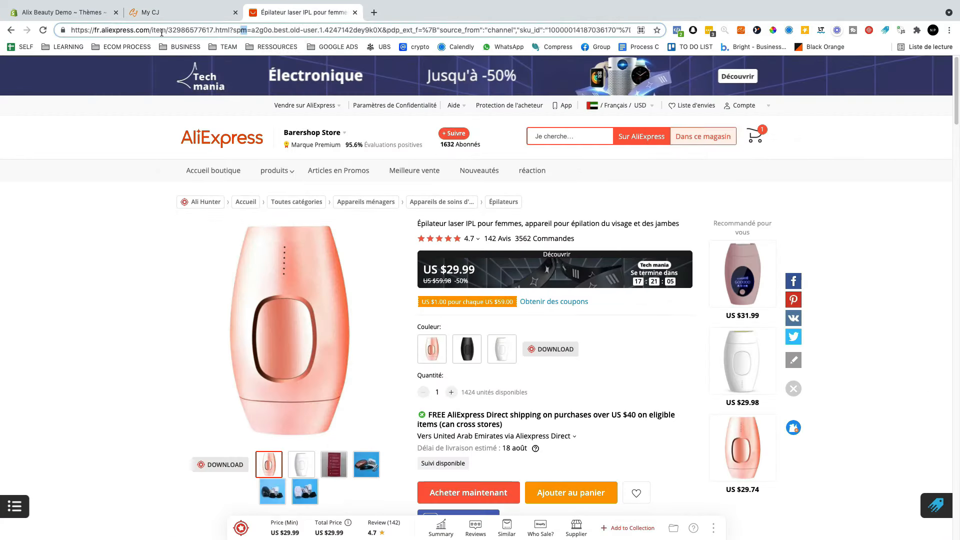
click(198, 29)
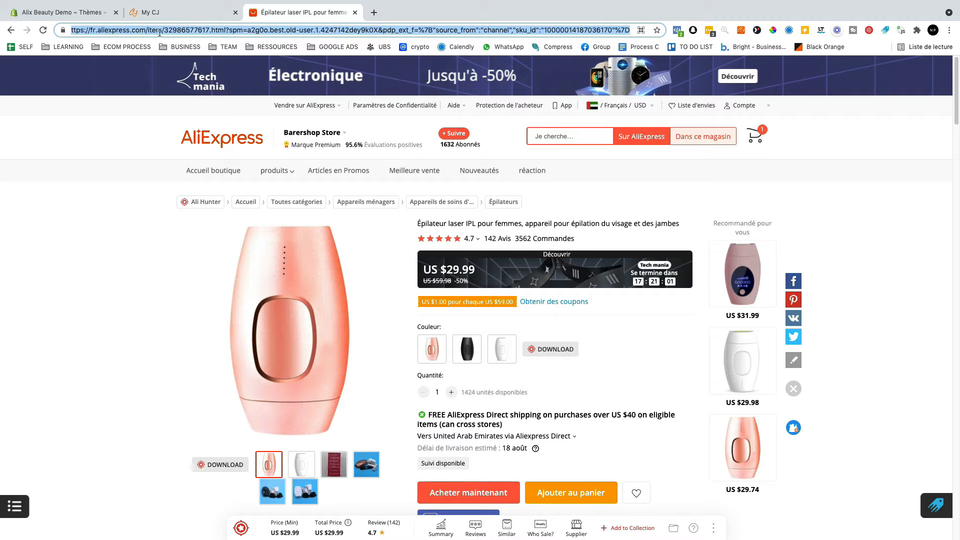
scroll(284, 70, down, 2)
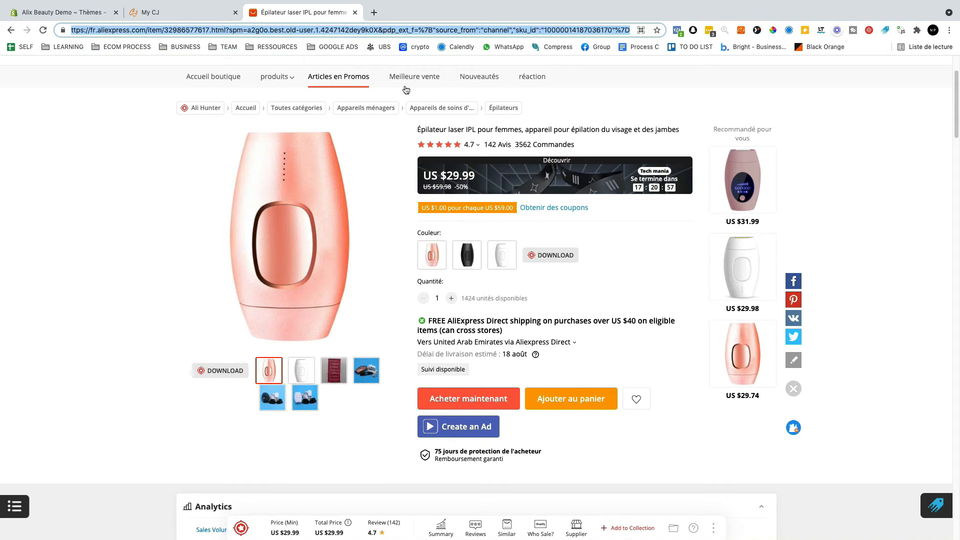
- Start a new CJDropshipping sourcing request with the sourcing type Individual Product
click(195, 16)
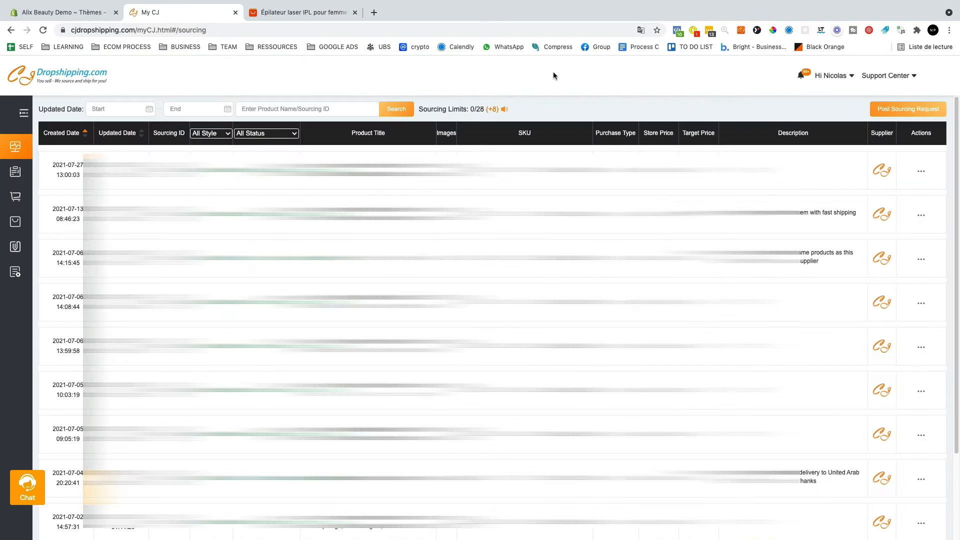
click(890, 113)
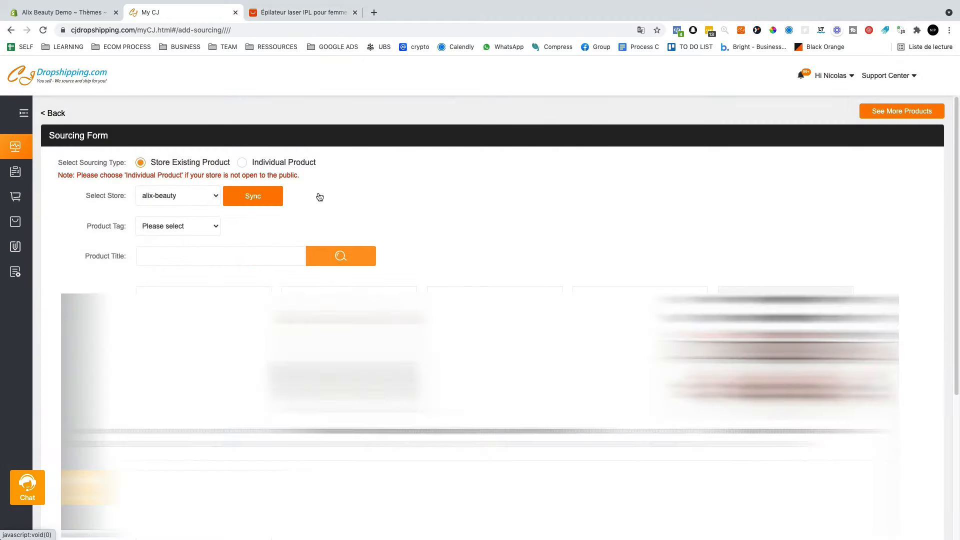
click(242, 162)
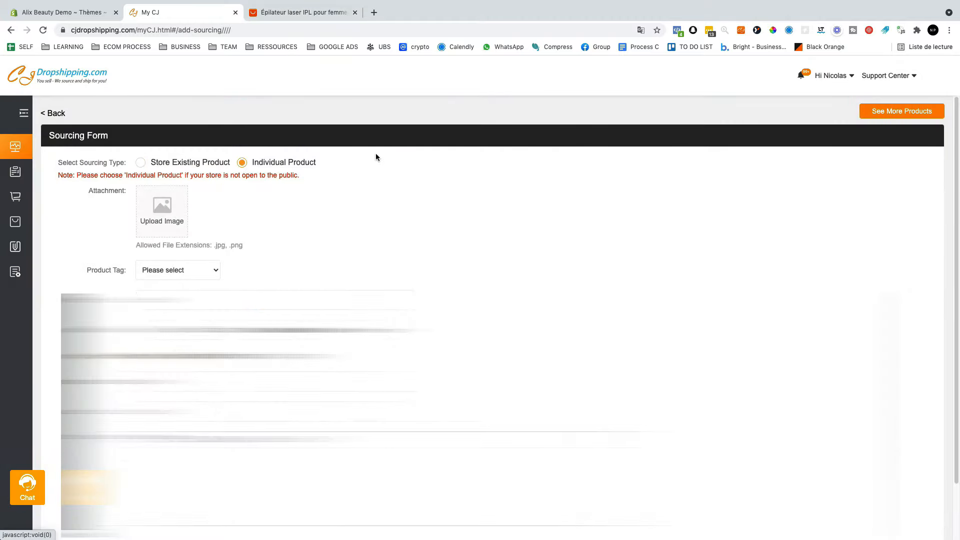
- Check the epilator's AliExpress page and review the fields of the Individual Product sourcing form
click(325, 15)
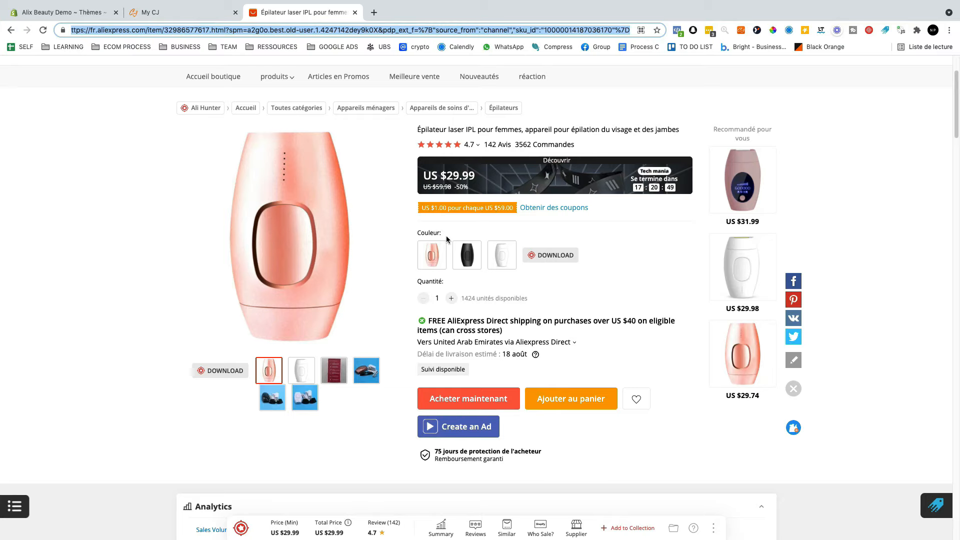
click(204, 12)
scroll(379, 210, down, 2)
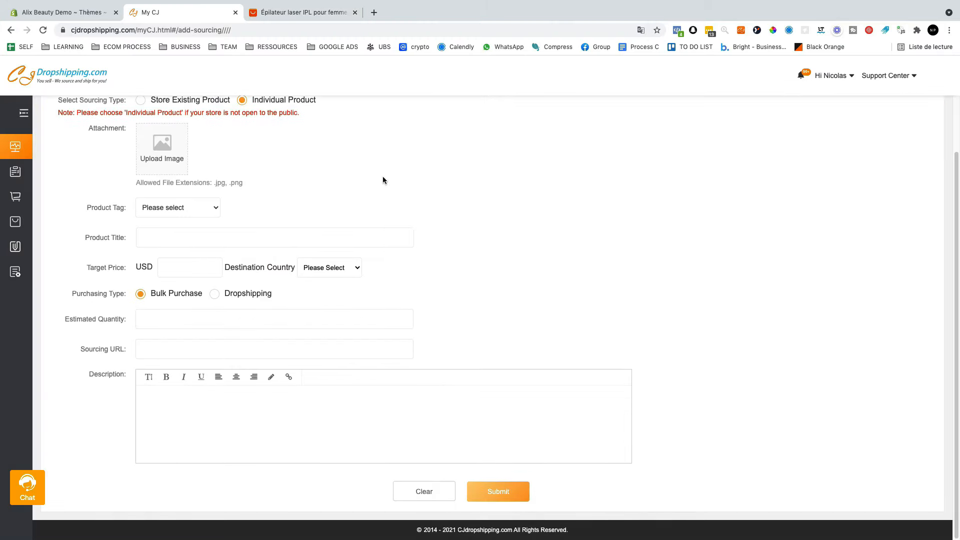
scroll(404, 171, up, 1)
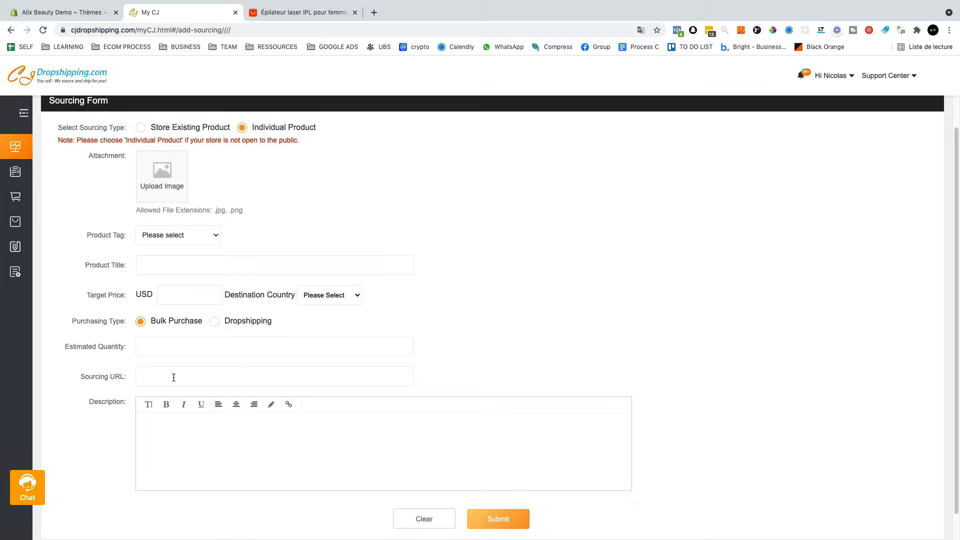
- Fill in the sourcing form with the copied AliExpress URL, Dropshipping as purchasing type, a 5 USD target price and France as destination country
key(super+v)
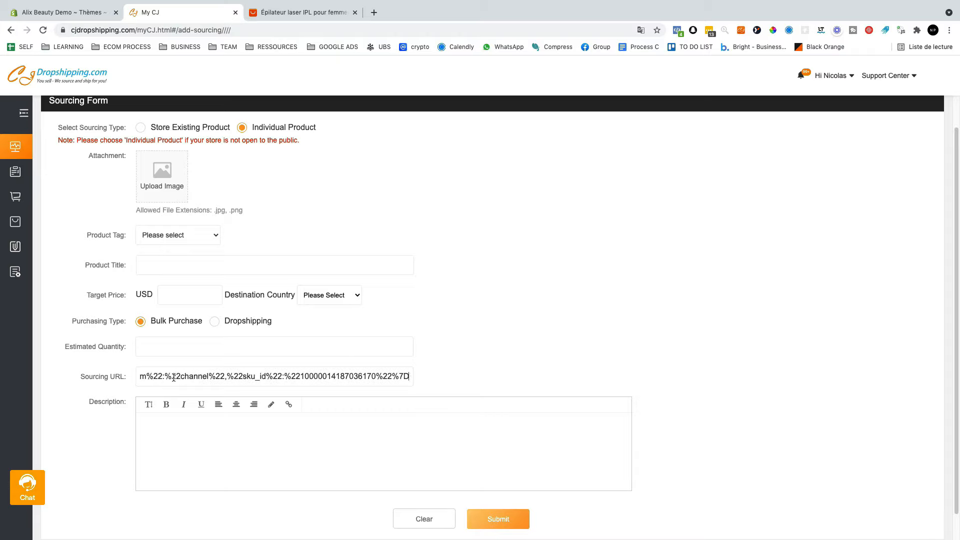
click(216, 324)
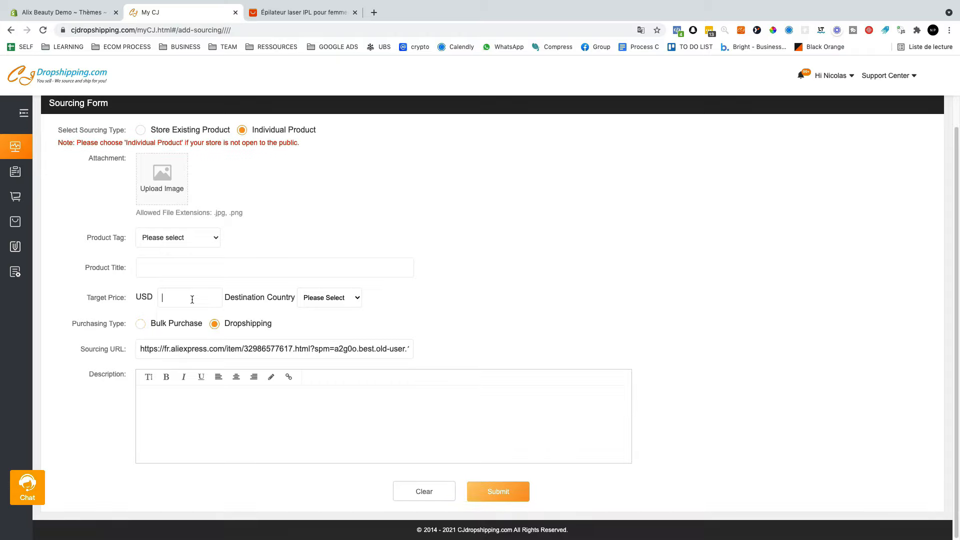
text(5)
click(344, 298)
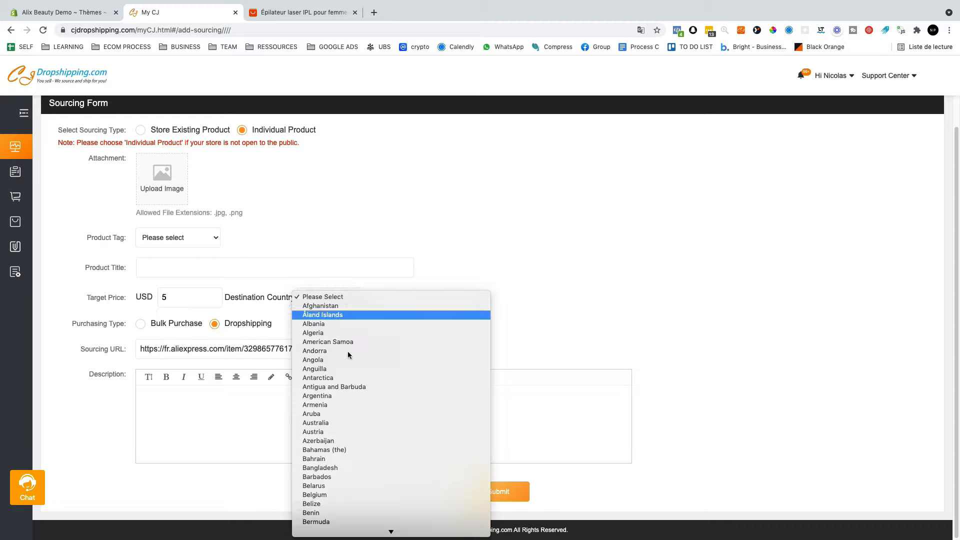
scroll(337, 476, down, 5)
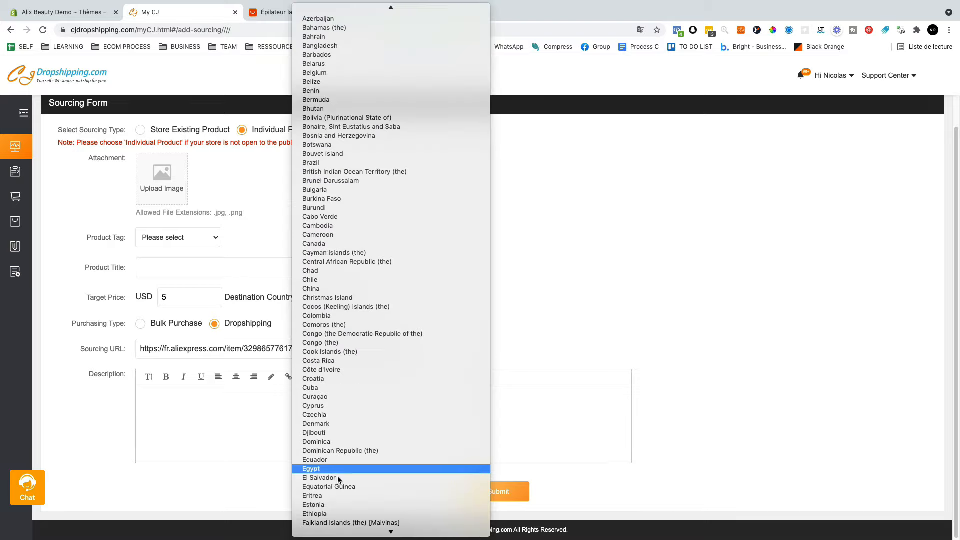
click(337, 503)
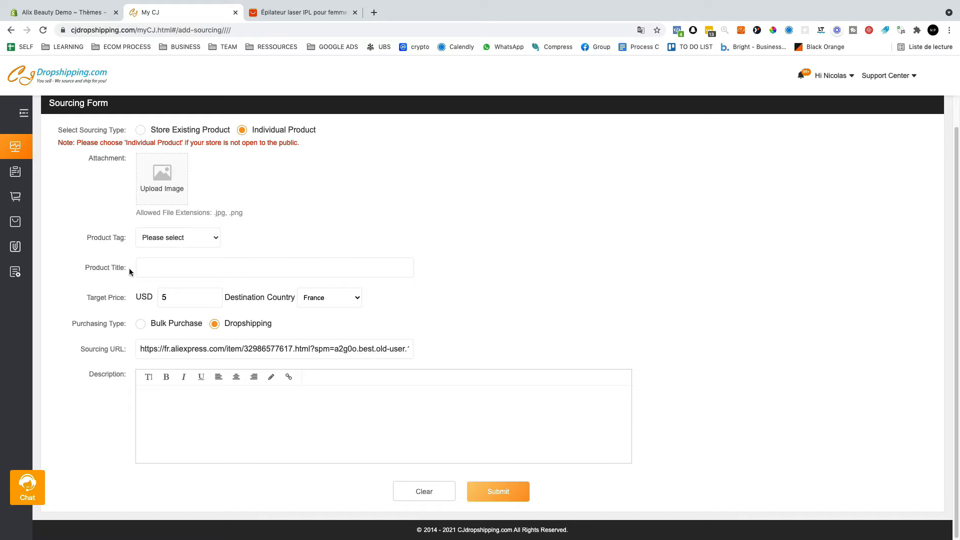
- Copy the full title of the IPL epilator from its AliExpress product page
click(179, 266)
click(228, 250)
click(296, 12)
scroll(521, 192, up, 2)
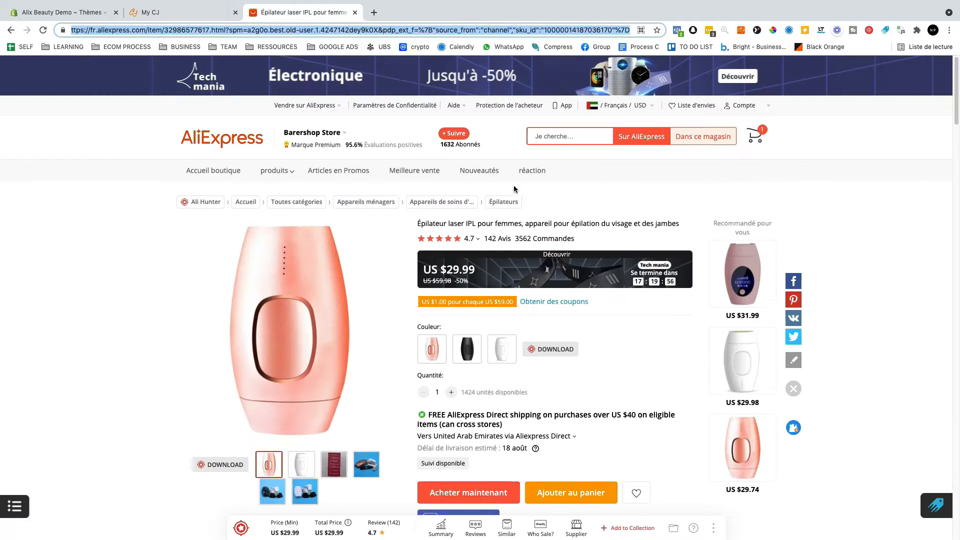
click(418, 224)
drag(418, 223, 679, 223)
key(super+c)
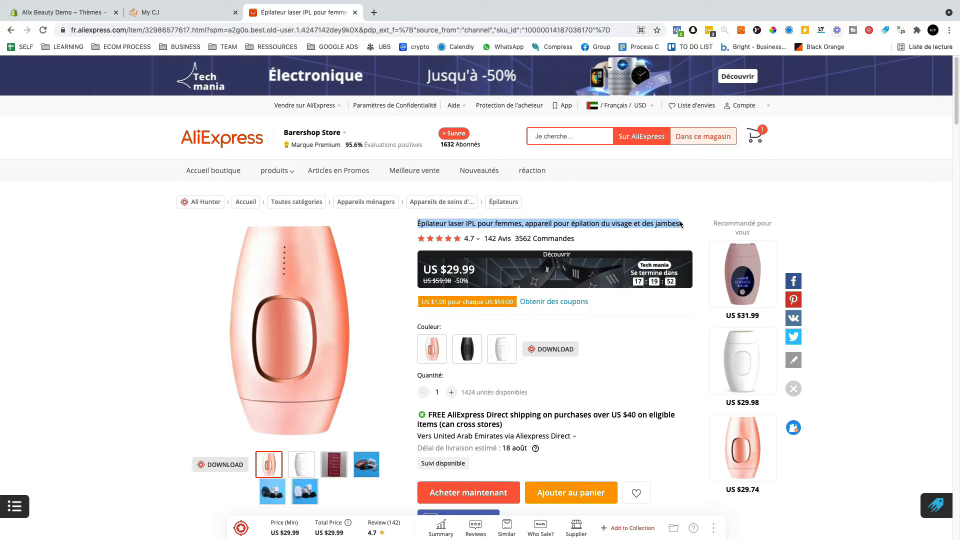
- Paste the copied title as the sourcing form's product title and set the product tag to Health & Beauty, Hair
click(204, 12)
click(169, 272)
key(super+v)
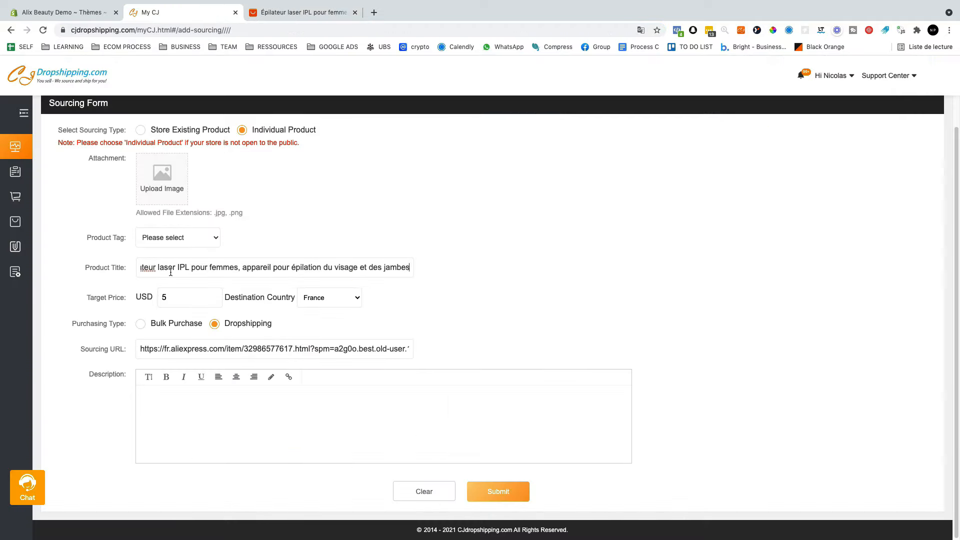
click(274, 236)
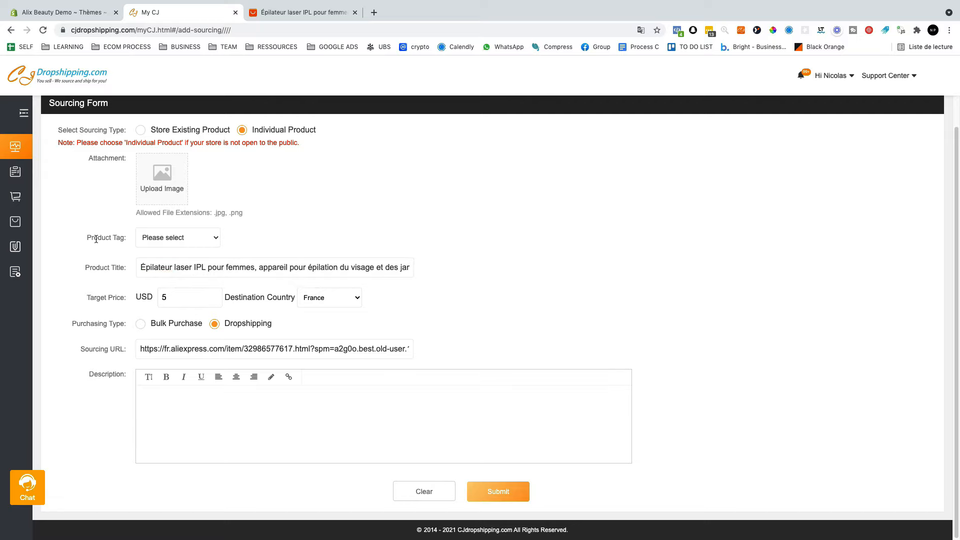
click(157, 238)
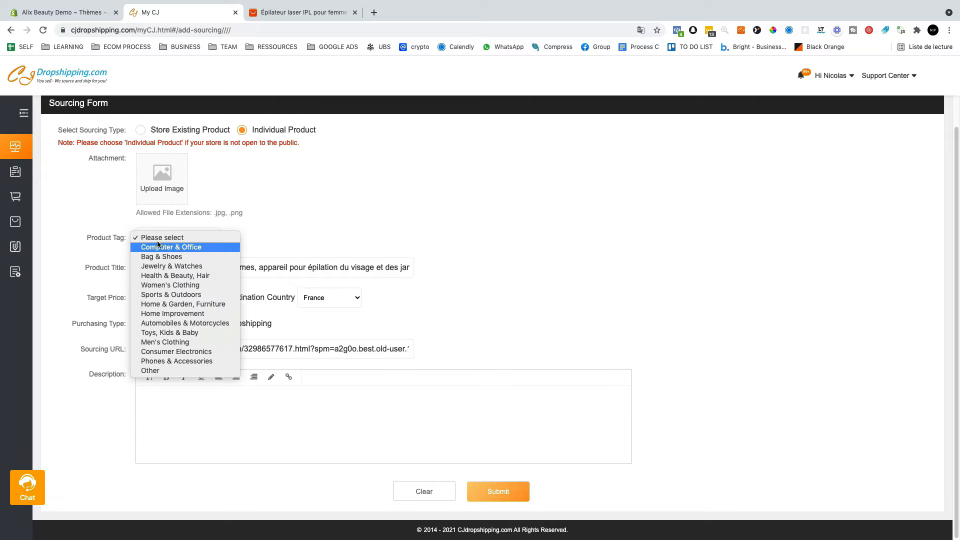
click(167, 276)
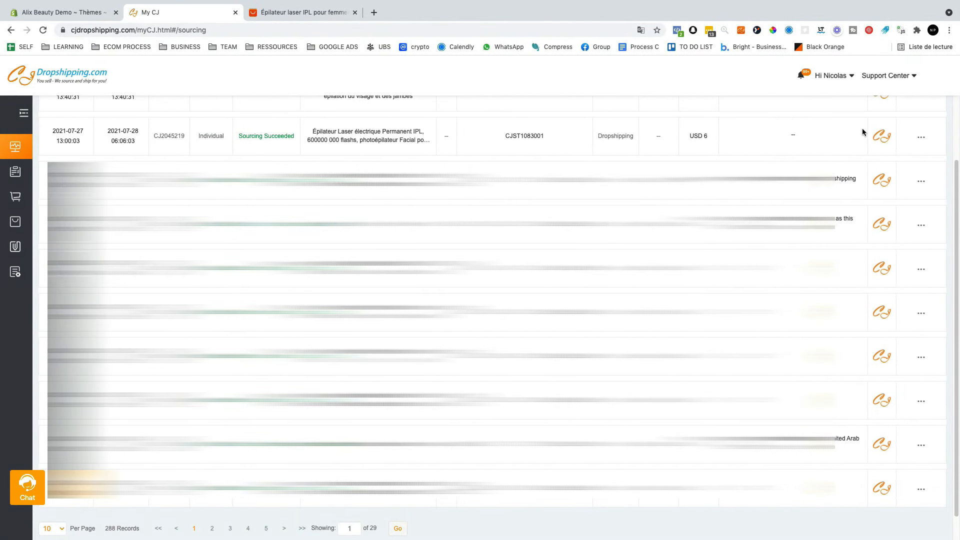
- Open the details of the succeeded sourcing request for the permanent IPL laser epilator and view its CJDropshipping product page
mouse_move(922, 141)
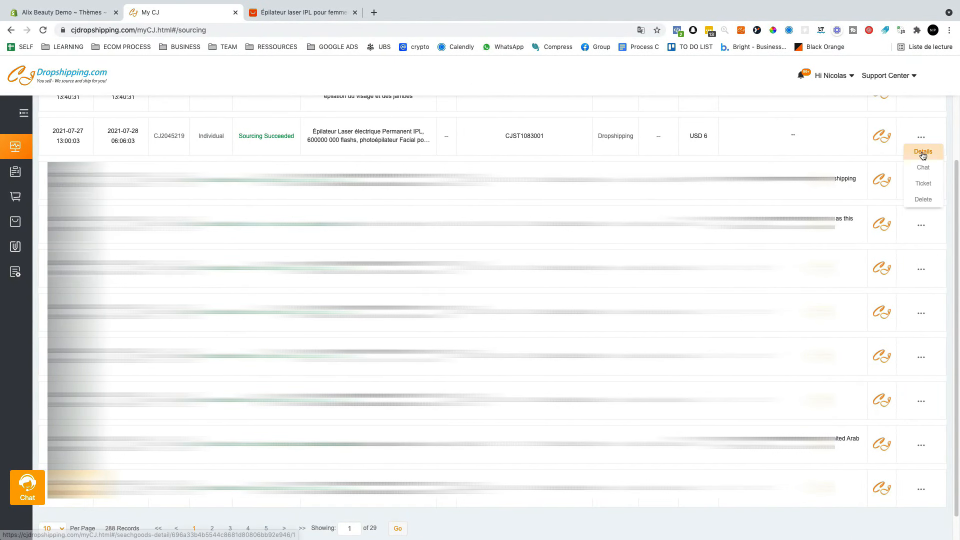
click(922, 151)
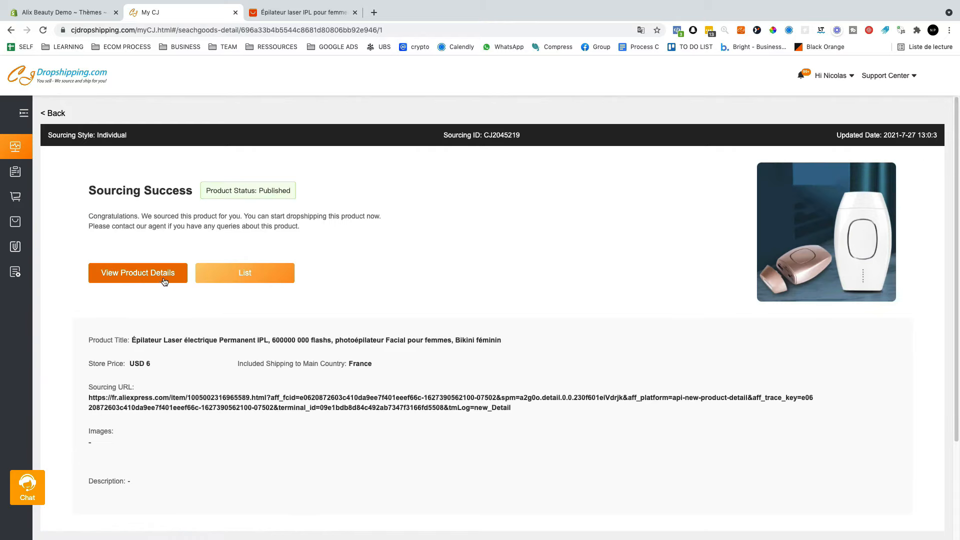
click(148, 274)
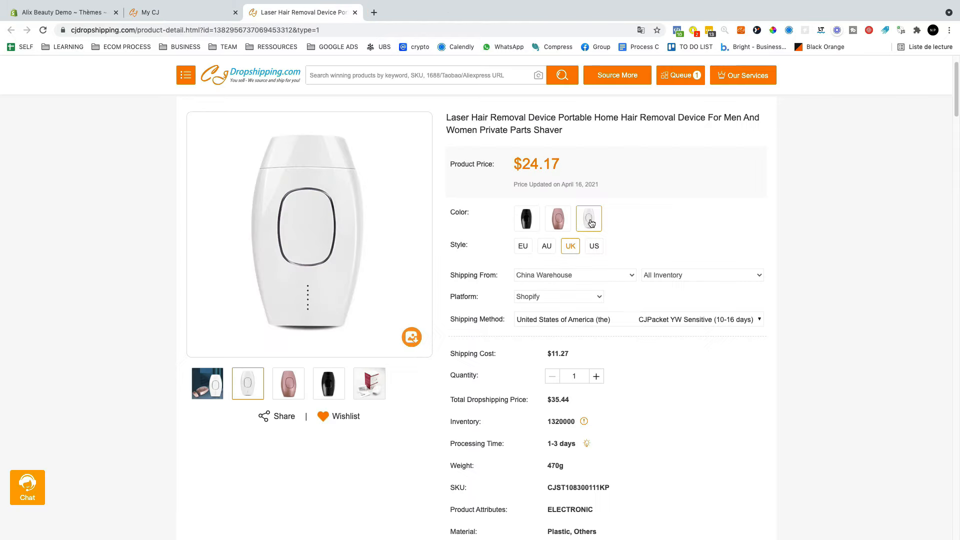
- Choose the white colour and EU style, and set the shipping method to France with CJPacket Sensitive
click(591, 222)
click(590, 221)
click(531, 246)
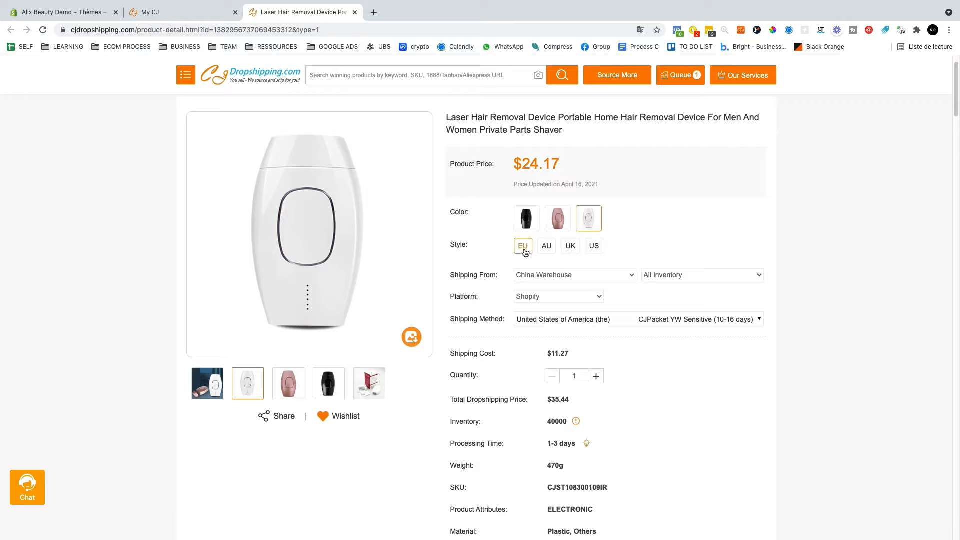
click(536, 320)
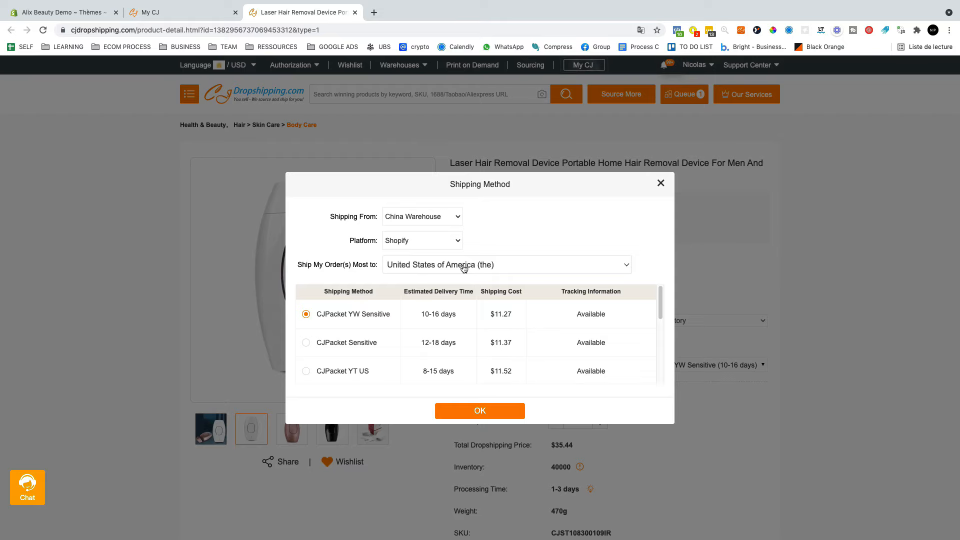
click(480, 410)
- Check the total dropshipping price for the white EU epilator, and open the product for editing before listing
scroll(566, 381, down, 4)
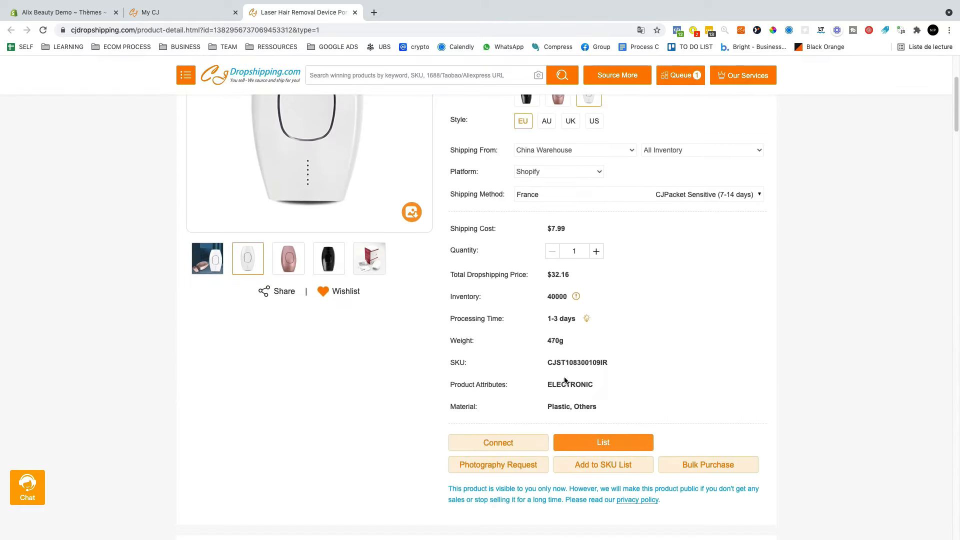
drag(449, 278, 580, 277)
scroll(592, 287, up, 3)
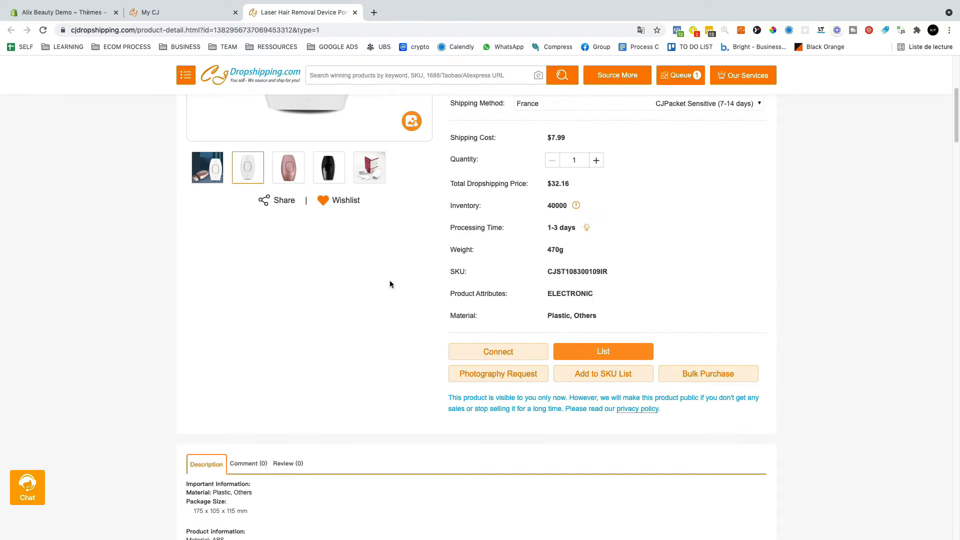
scroll(628, 357, up, 5)
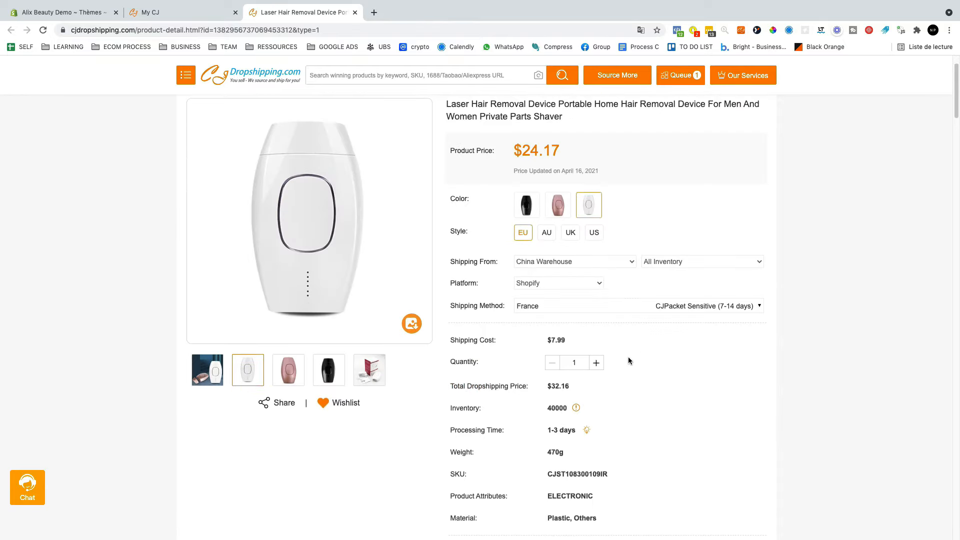
scroll(627, 356, down, 5)
click(626, 355)
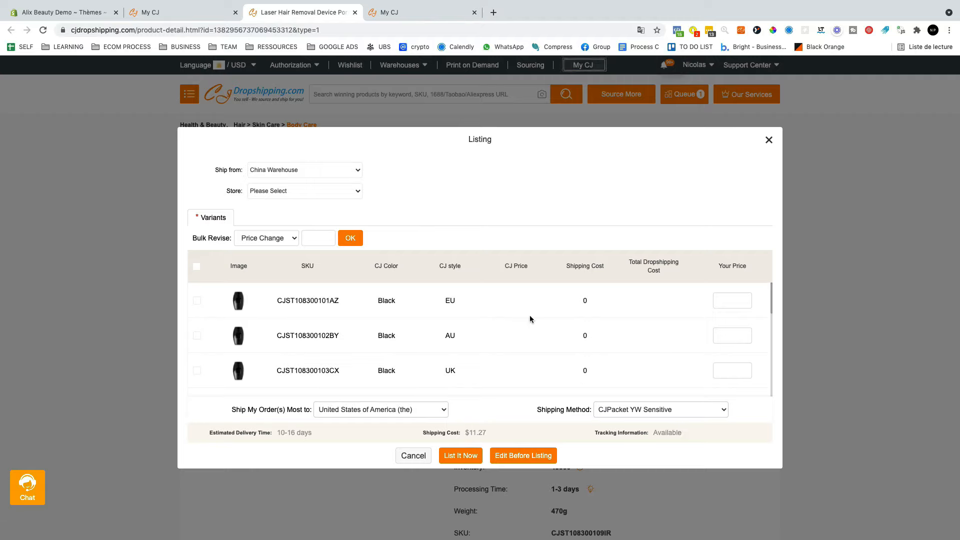
click(522, 455)
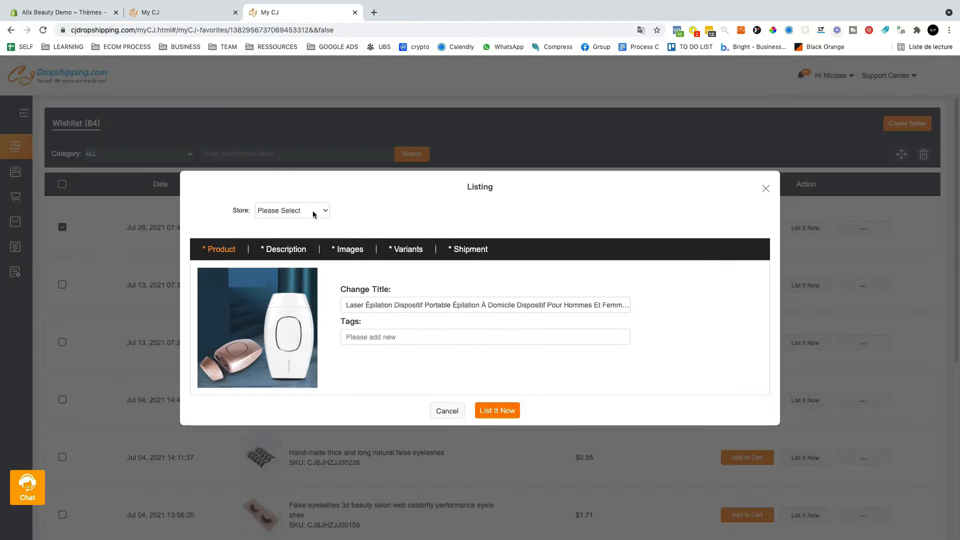
- Choose the alix-beauty-demo store for the listing and add the product type "Demo Produit 1"
click(312, 212)
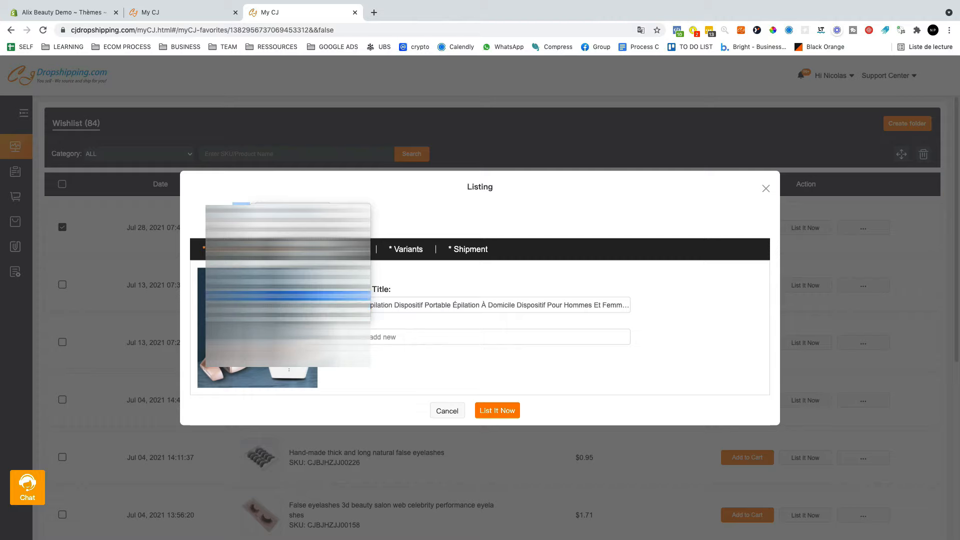
click(295, 296)
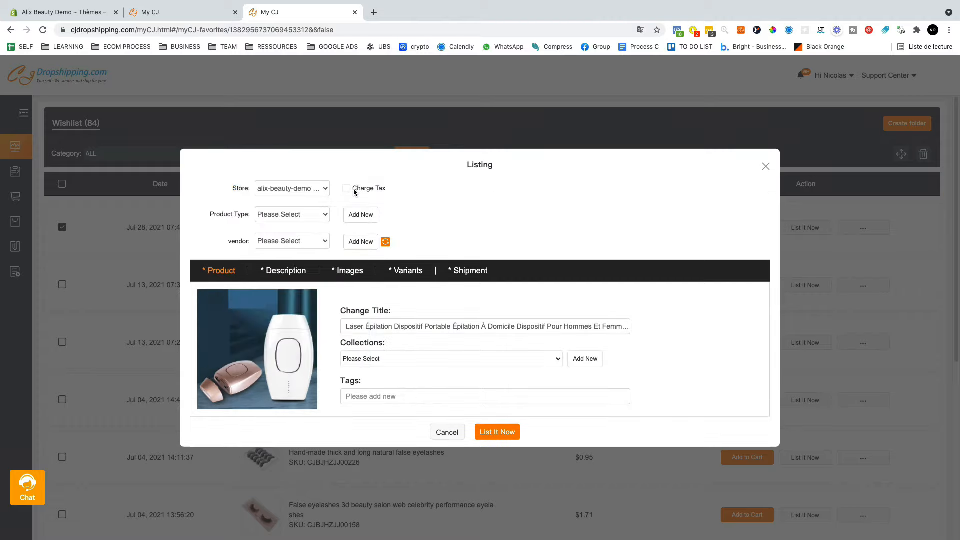
click(298, 215)
click(227, 215)
click(359, 216)
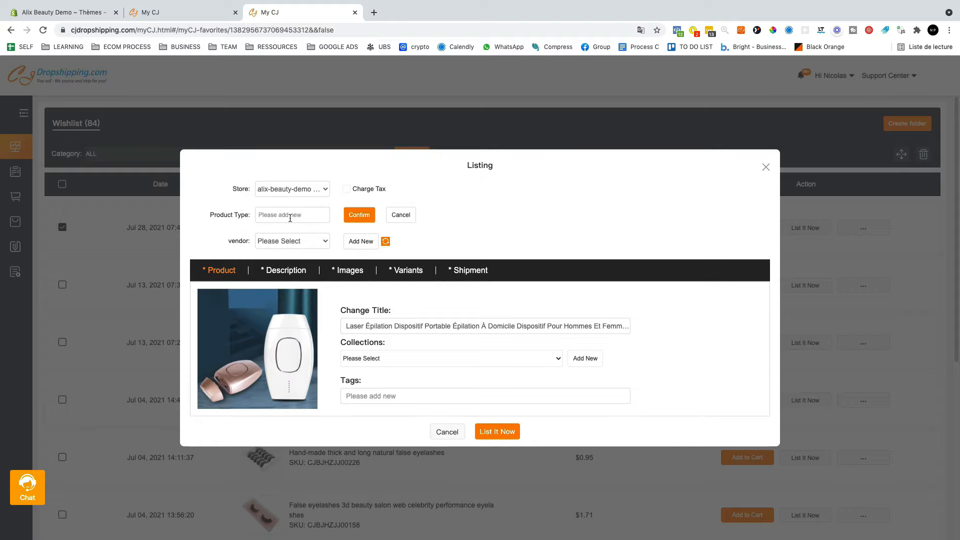
text(Demo Produit 1)
click(359, 215)
click(323, 215)
click(294, 223)
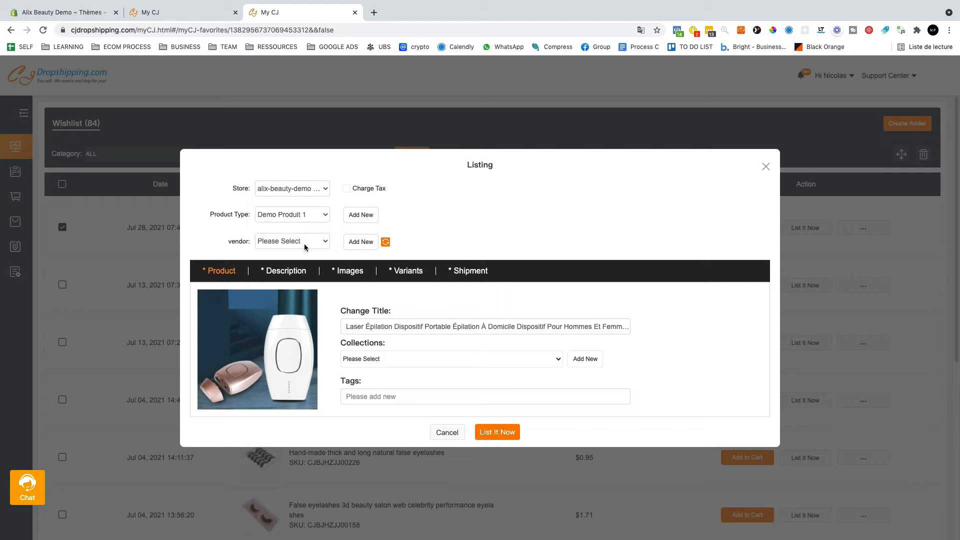
- Add "Alix Beauty Demo" as the listing's vendor
click(322, 242)
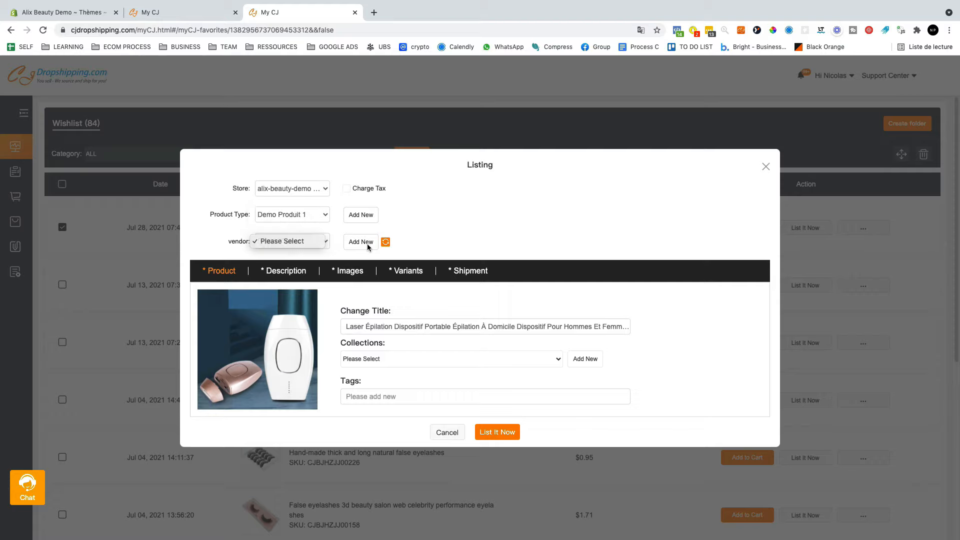
click(367, 244)
click(365, 244)
click(320, 243)
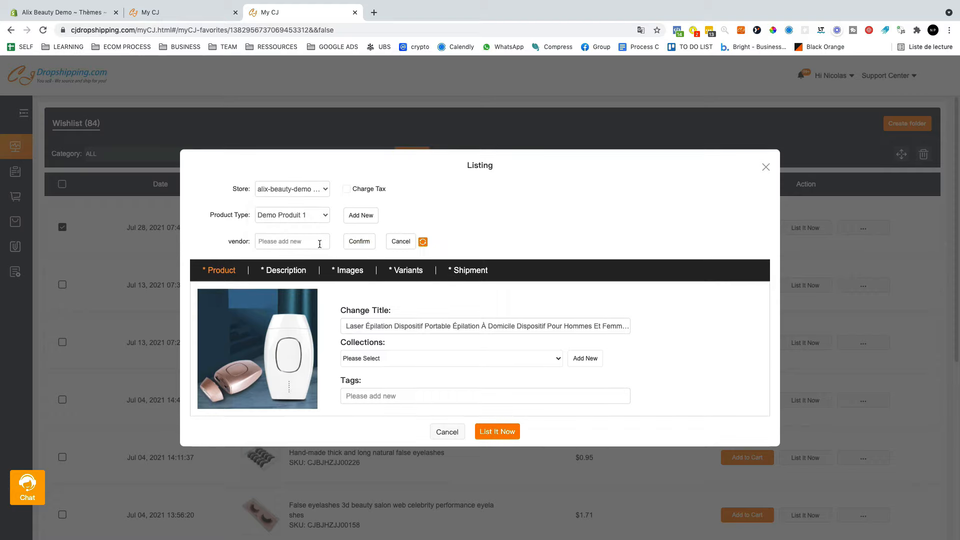
text(Alix Beauty Demo)
click(359, 241)
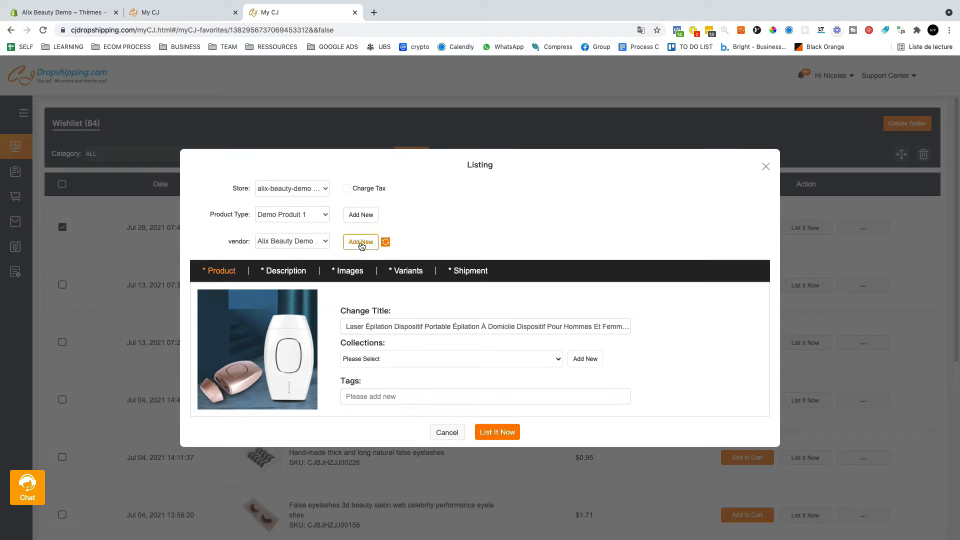
click(288, 242)
click(288, 242)
- Look at the listing's description, and include only the white epilator image and the packaging image in the listing's images
click(283, 273)
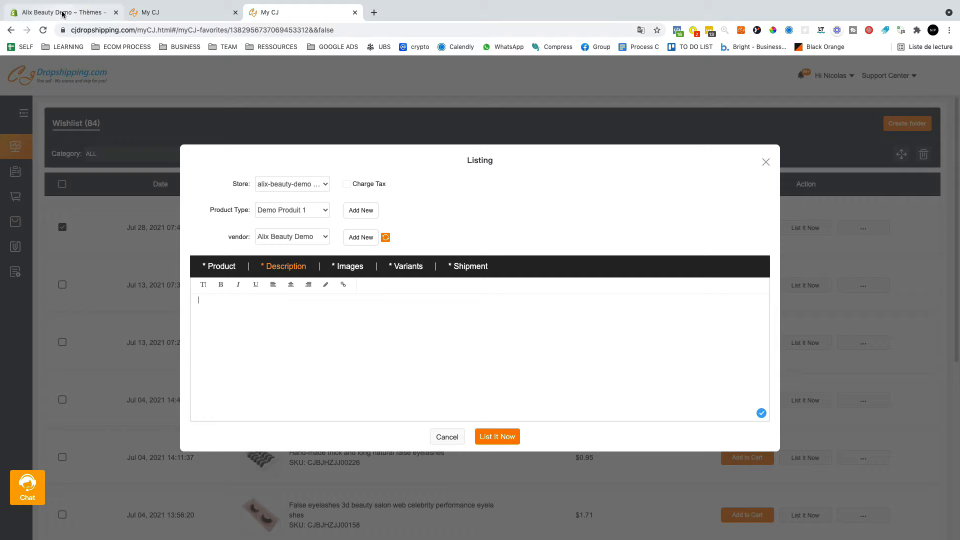
click(334, 270)
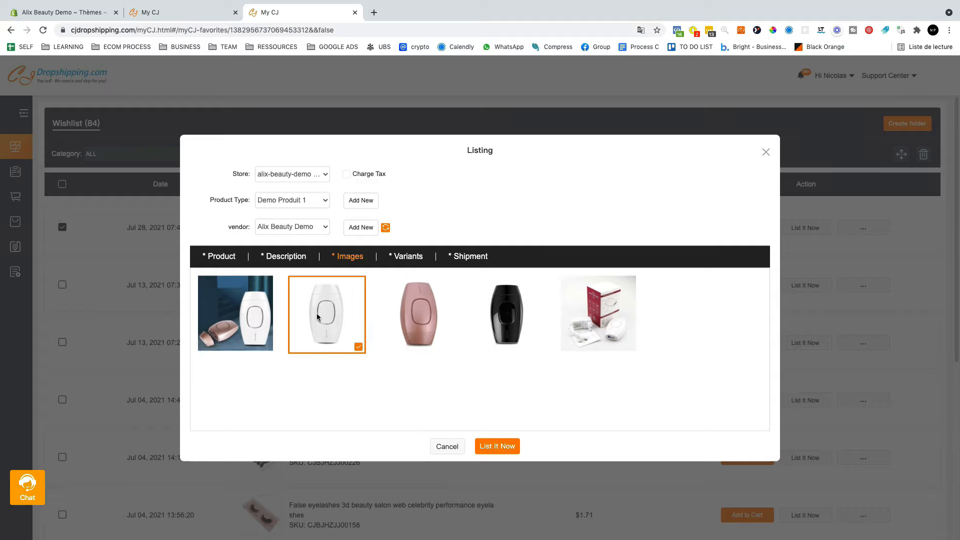
click(316, 315)
click(613, 314)
click(335, 324)
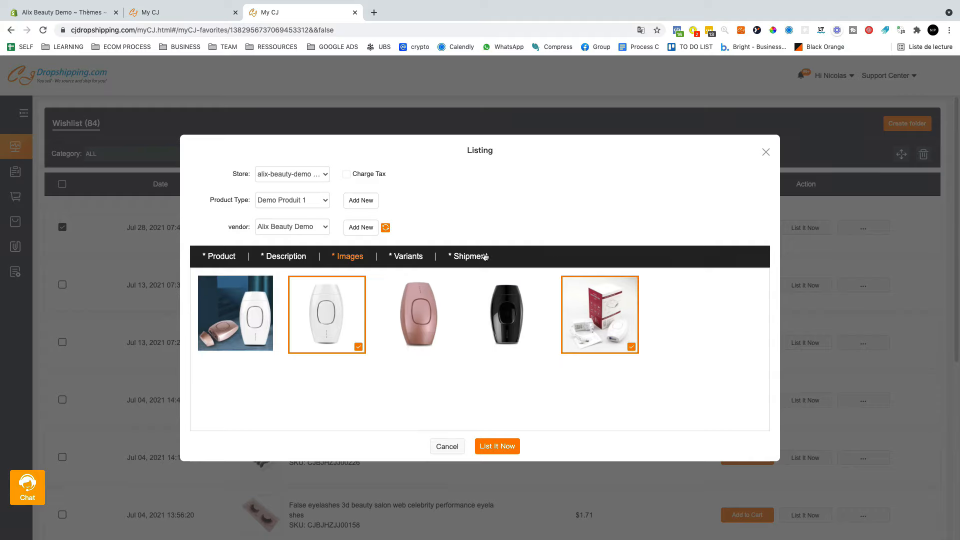
- Include the white EU variant in the listing and open its selling price for editing
click(419, 257)
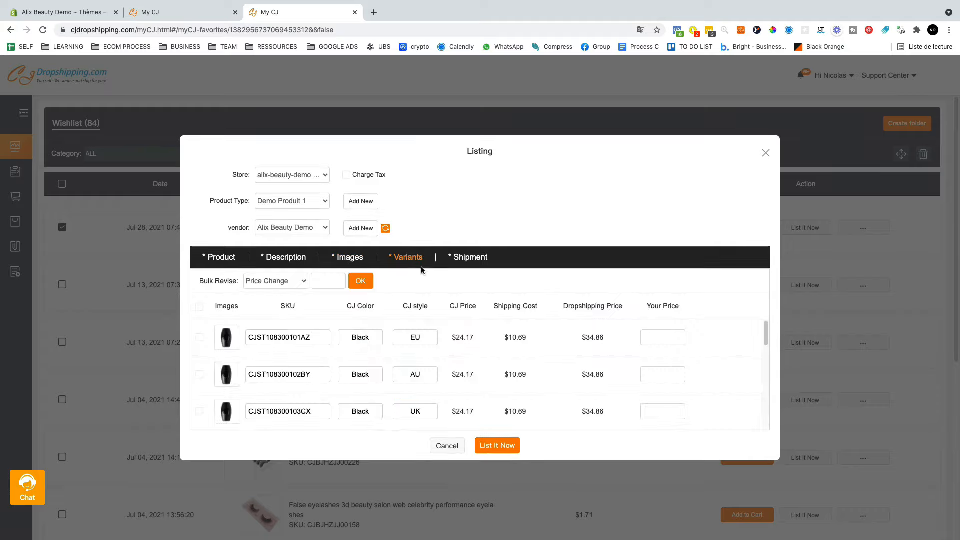
scroll(285, 386, down, 2)
scroll(285, 387, down, 5)
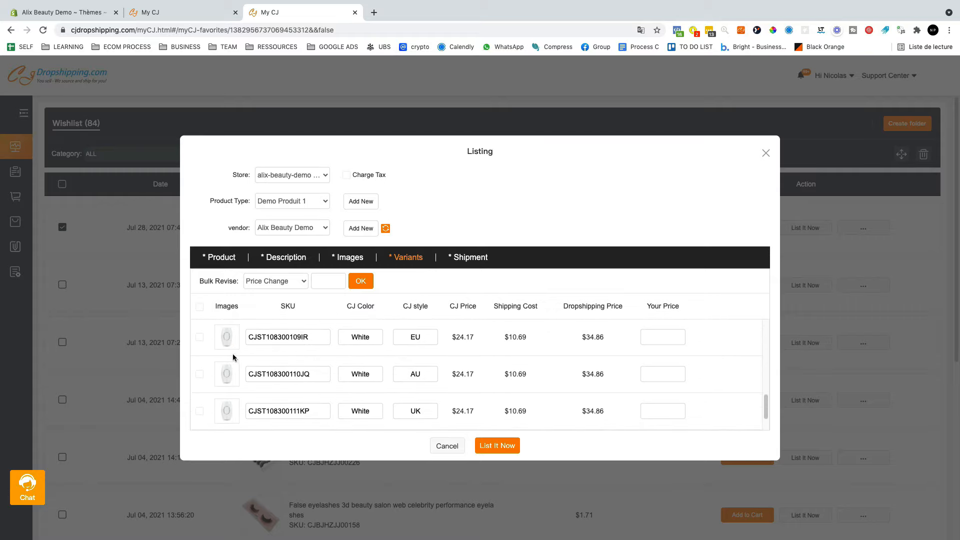
click(199, 337)
drag(406, 337, 434, 338)
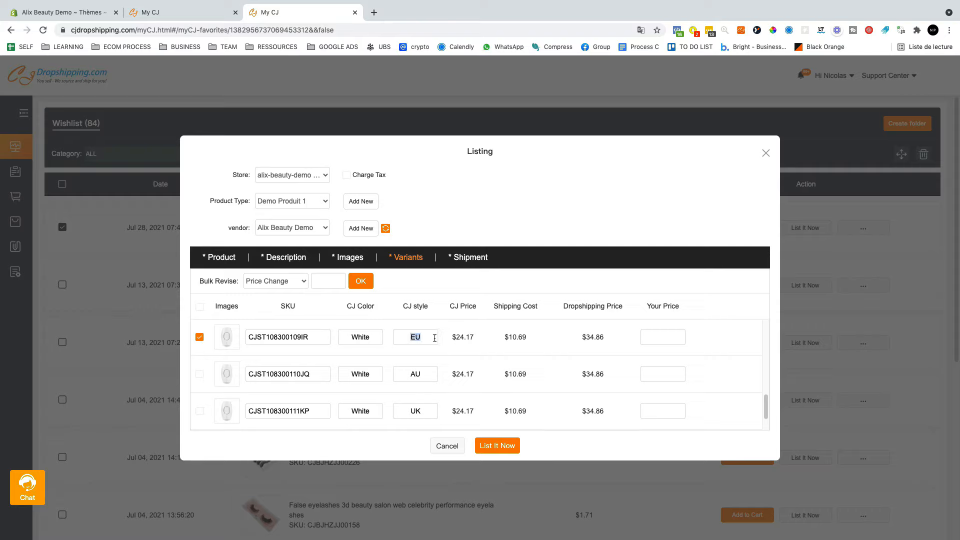
click(672, 334)
- Set the listing's main shipping destination to France with the CJPacket Sensitive method, and list the product in the store
click(475, 260)
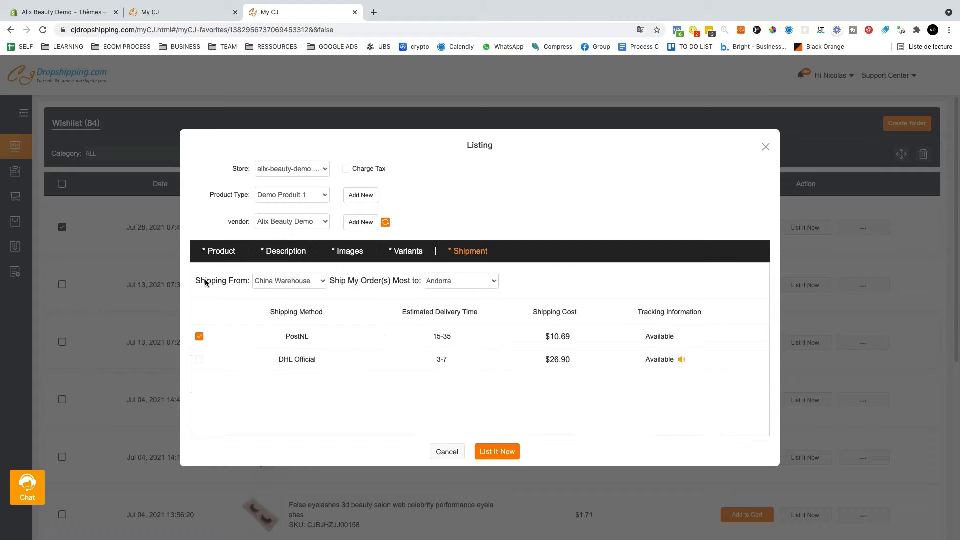
click(462, 281)
scroll(454, 475, down, 3)
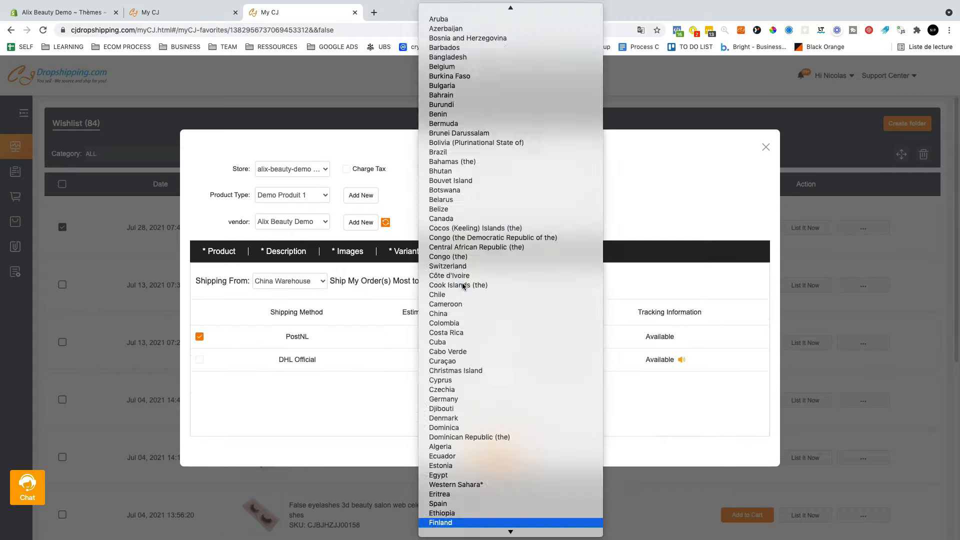
click(454, 463)
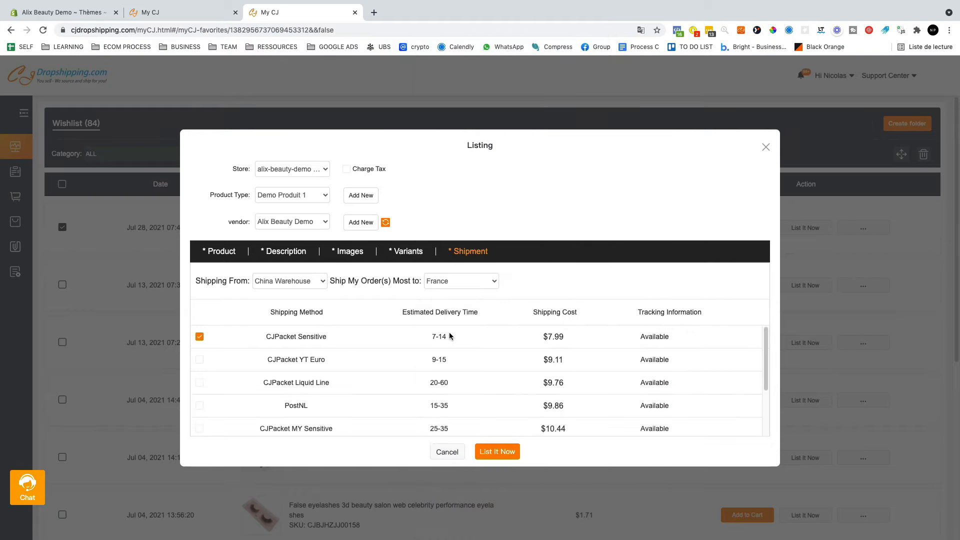
scroll(320, 358, down, 1)
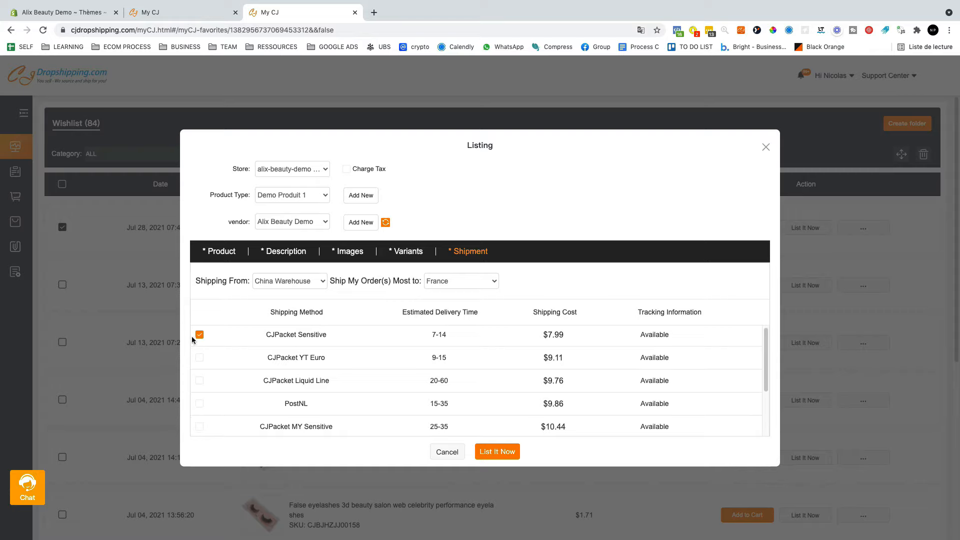
click(505, 452)
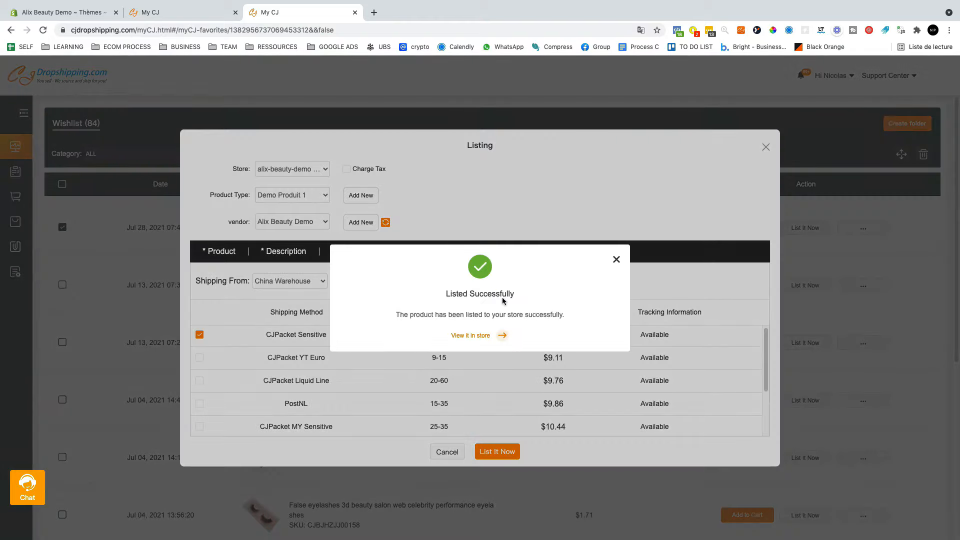
- Open the listed product in the Shopify admin and examine its title, description, media files and variants
click(482, 336)
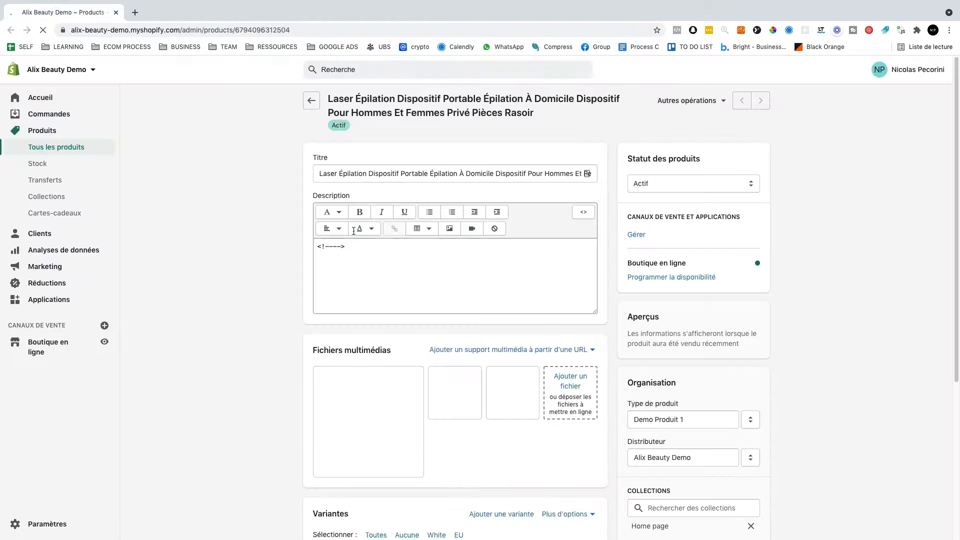
scroll(311, 372, down, 5)
scroll(311, 373, up, 5)
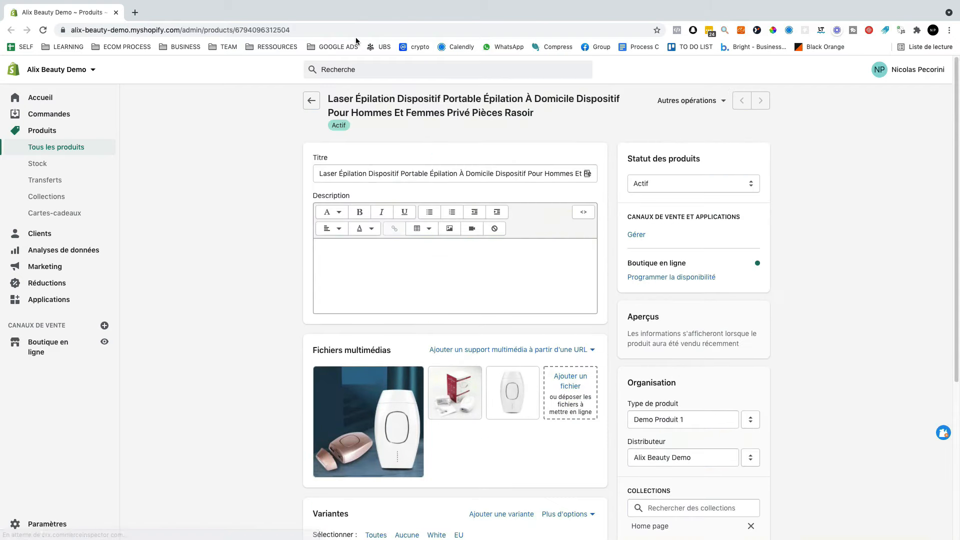
scroll(326, 315, down, 5)
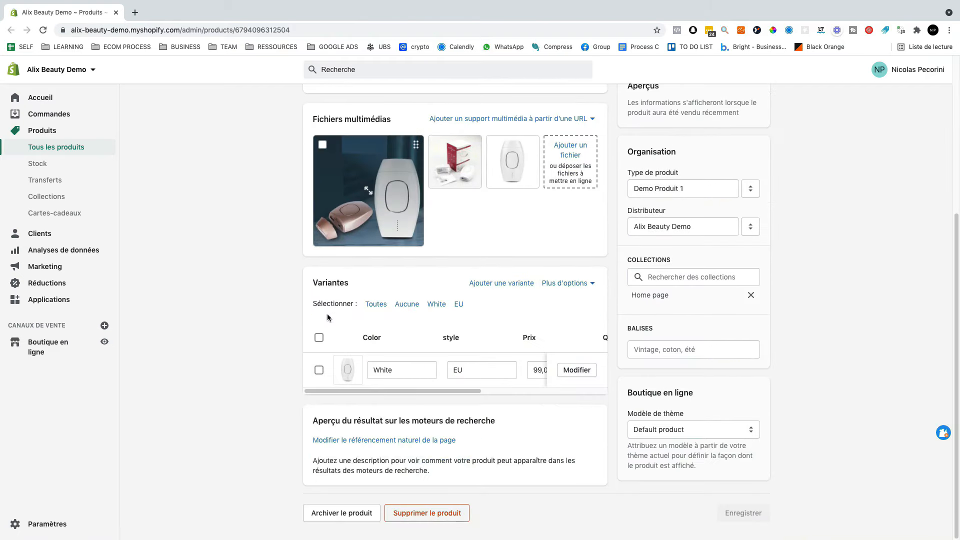
scroll(326, 315, up, 5)
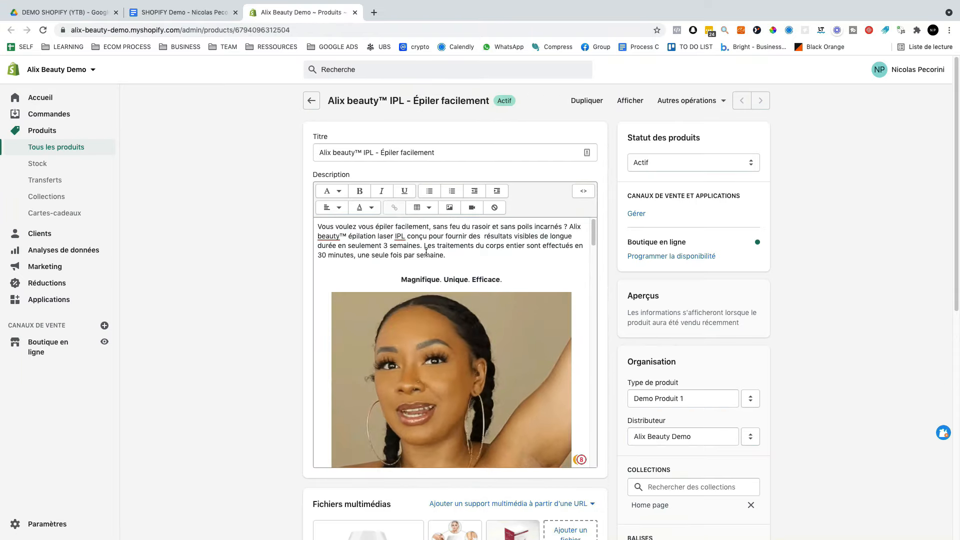
scroll(447, 294, down, 3)
scroll(448, 294, down, 5)
scroll(408, 354, up, 10)
scroll(408, 353, up, 2)
- Switch to Google Drive and look through the TEXTES (Shopify), GIF and Images - Alix beauty (demo) folders
click(62, 12)
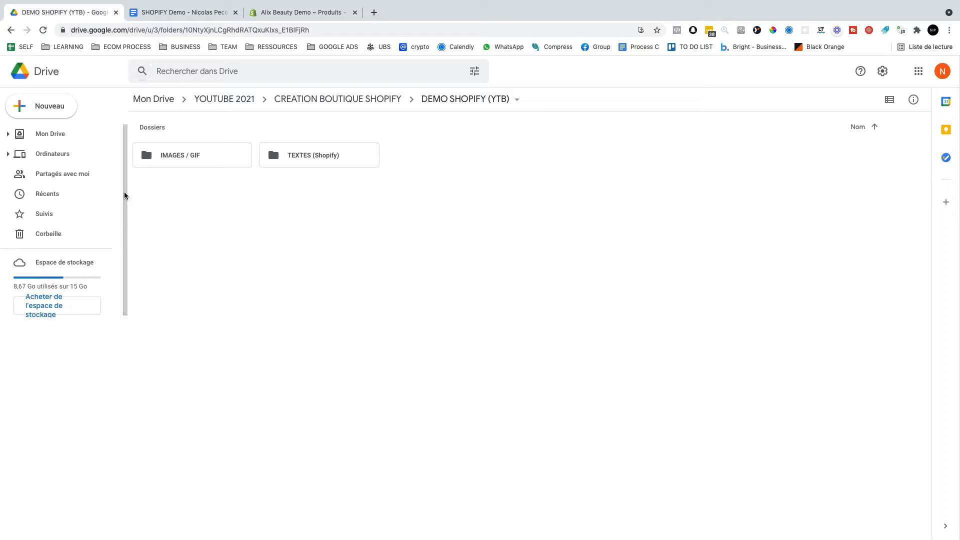
double_click(308, 155)
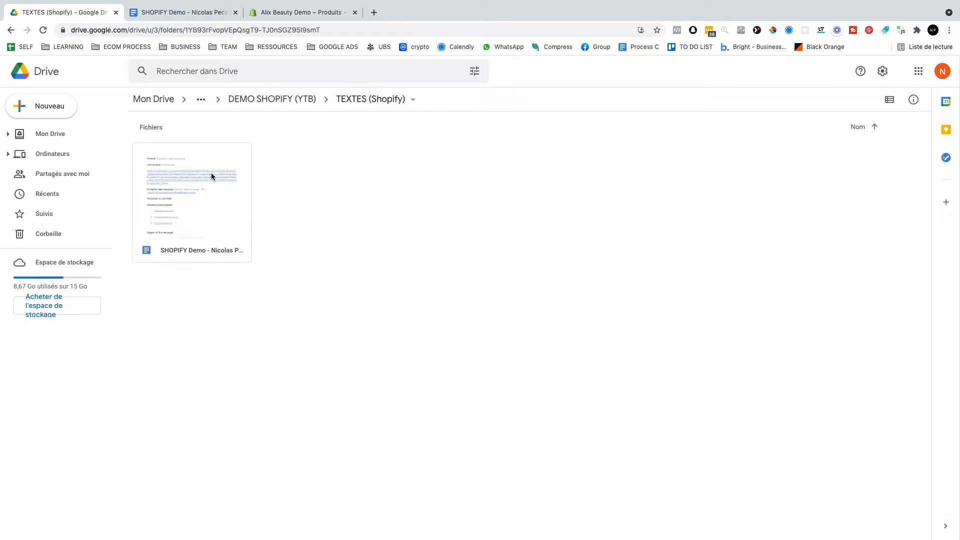
click(10, 30)
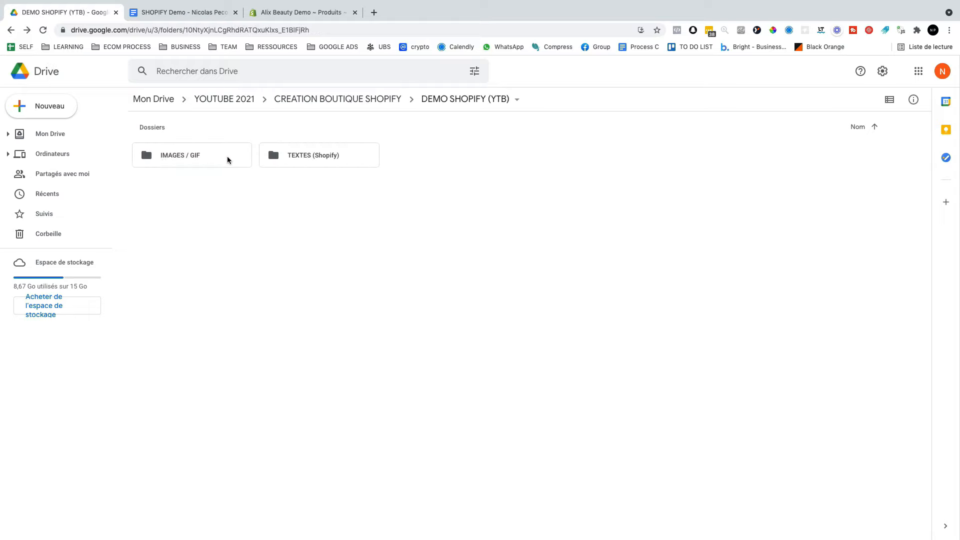
double_click(176, 156)
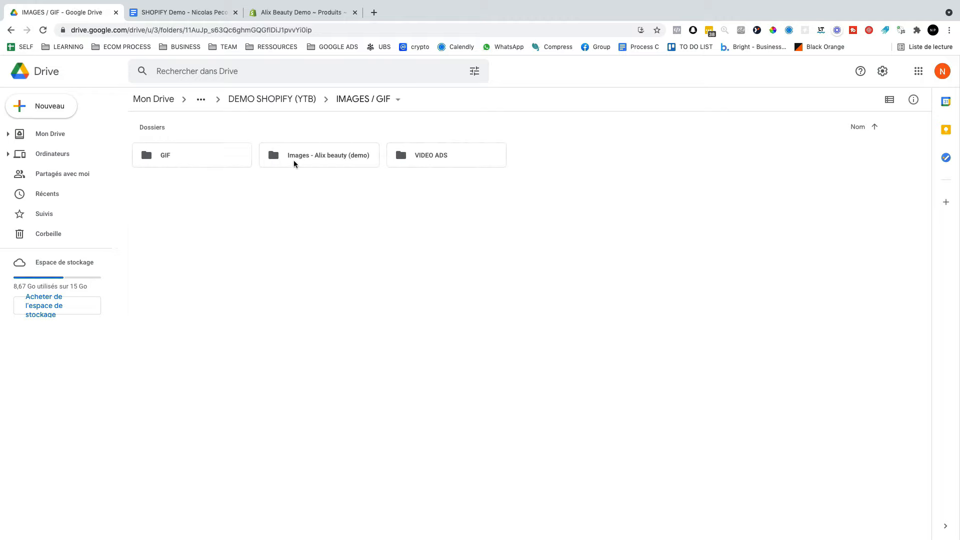
double_click(238, 157)
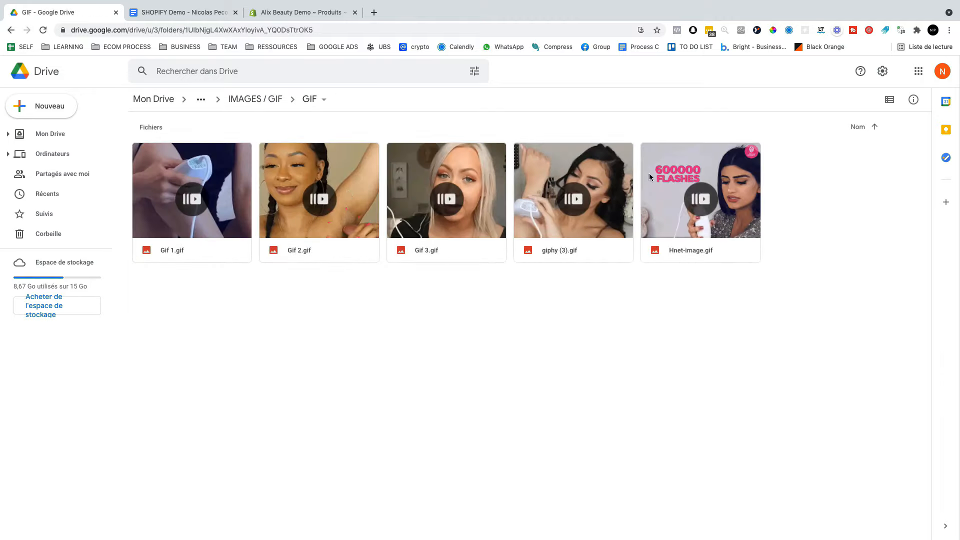
click(11, 30)
double_click(320, 161)
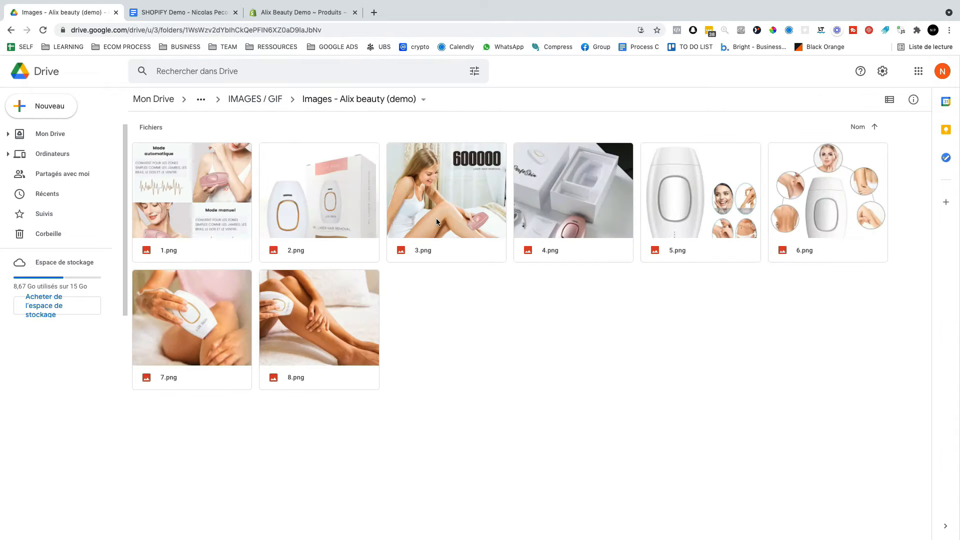
- Select the whole "PAGE DE VENTE" text in the Google Docs document, and return to the product's description in Shopify
click(197, 13)
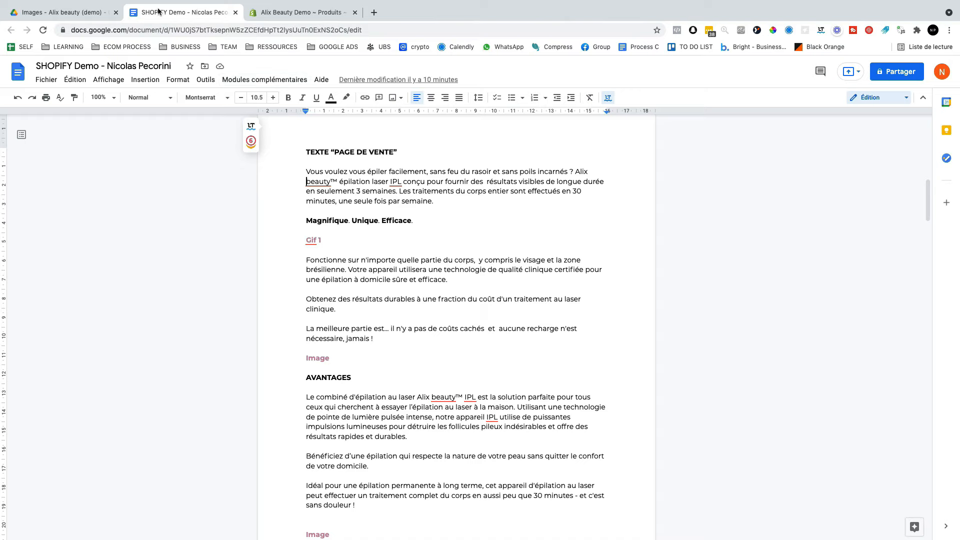
scroll(371, 213, down, 1)
drag(302, 170, 391, 453)
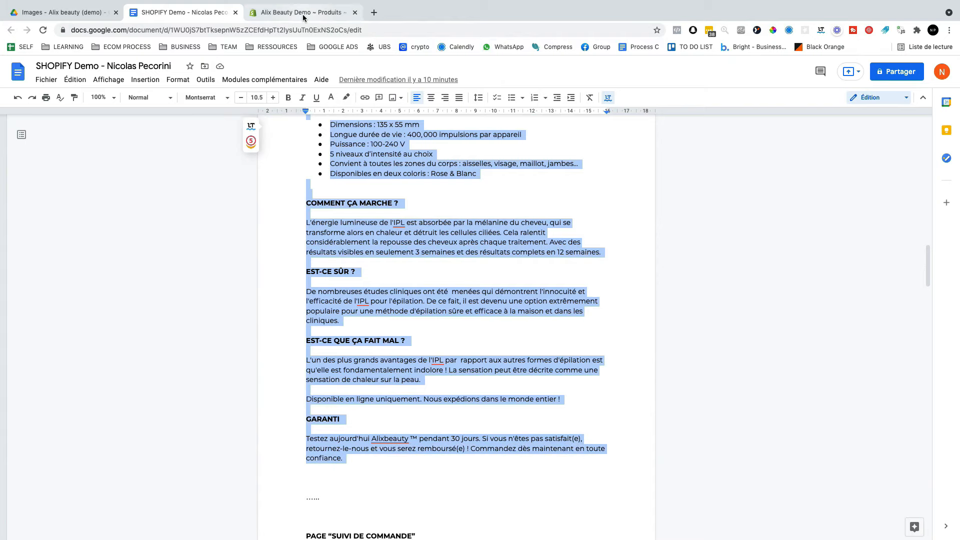
click(334, 11)
click(418, 256)
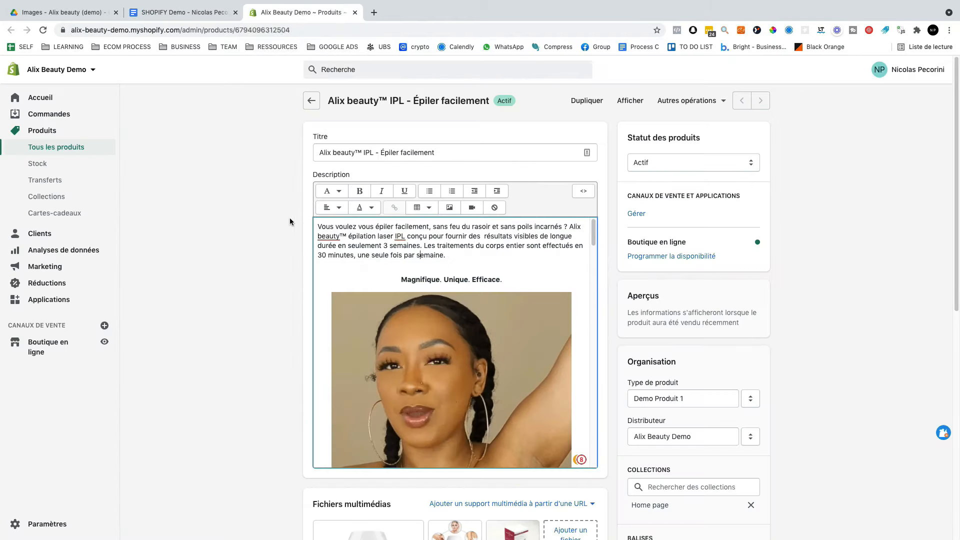
- Look at the uploaded images available for insertion into the description without inserting any, and save the product
scroll(451, 281, down, 1)
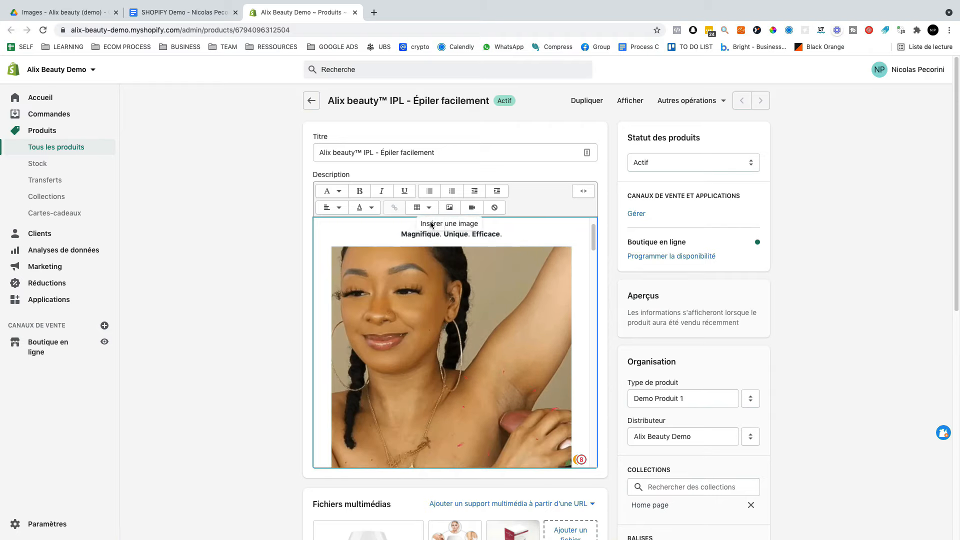
click(450, 208)
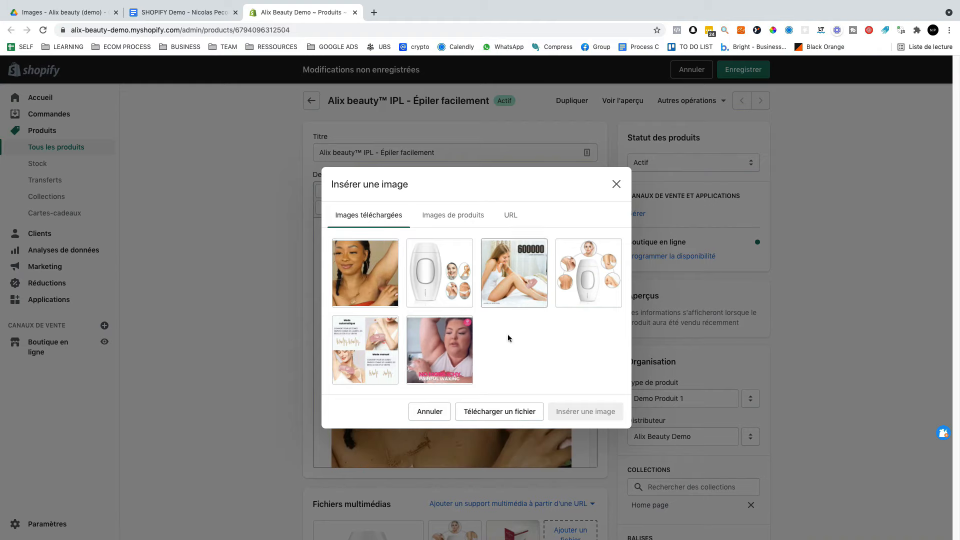
click(616, 185)
click(757, 79)
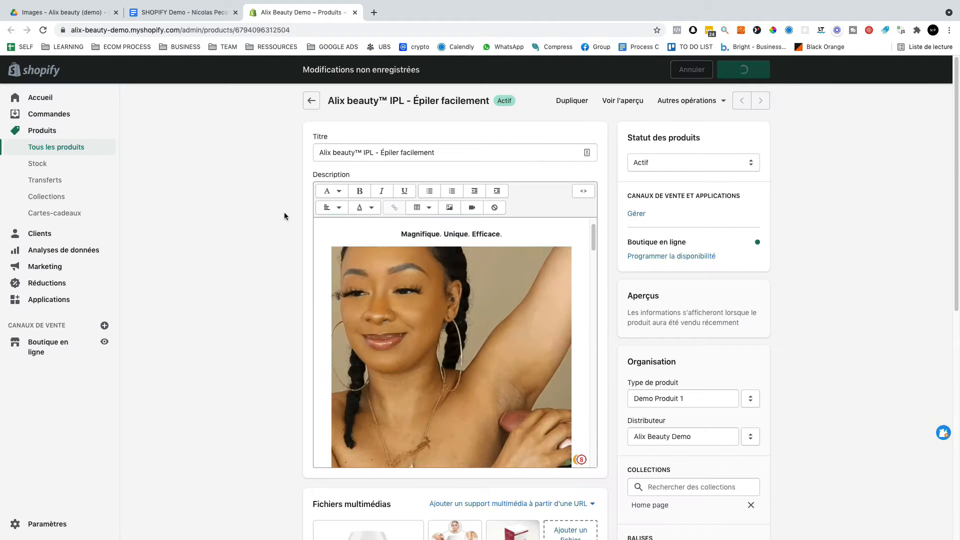
- Select "Épiler facilement" in the product title, and look at the product status options while keeping Actif
triple_click(317, 151)
click(318, 152)
double_click(358, 152)
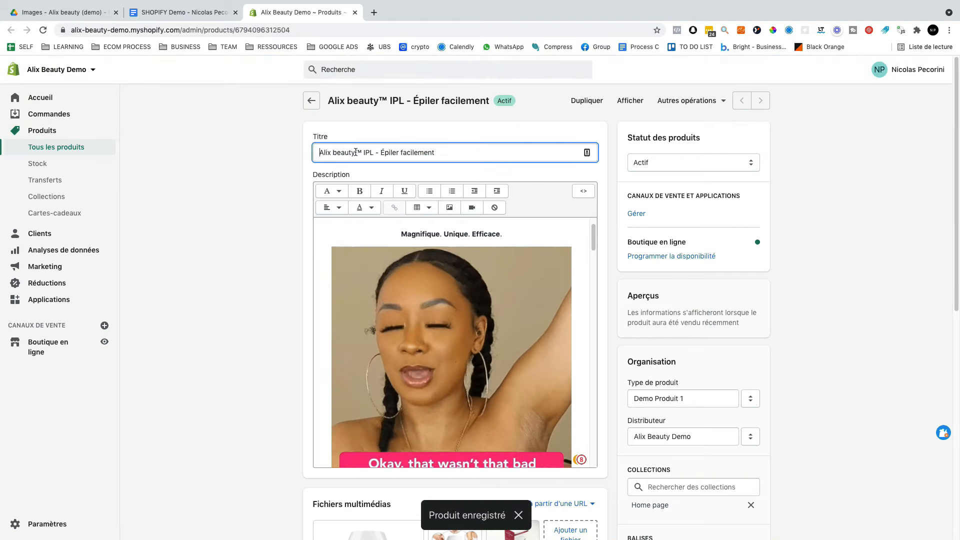
click(380, 156)
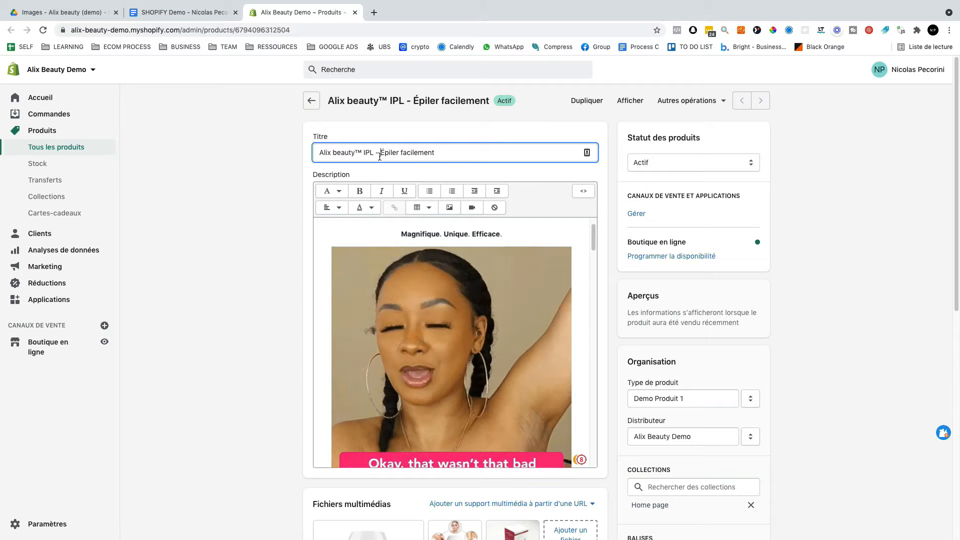
shift+click(430, 152)
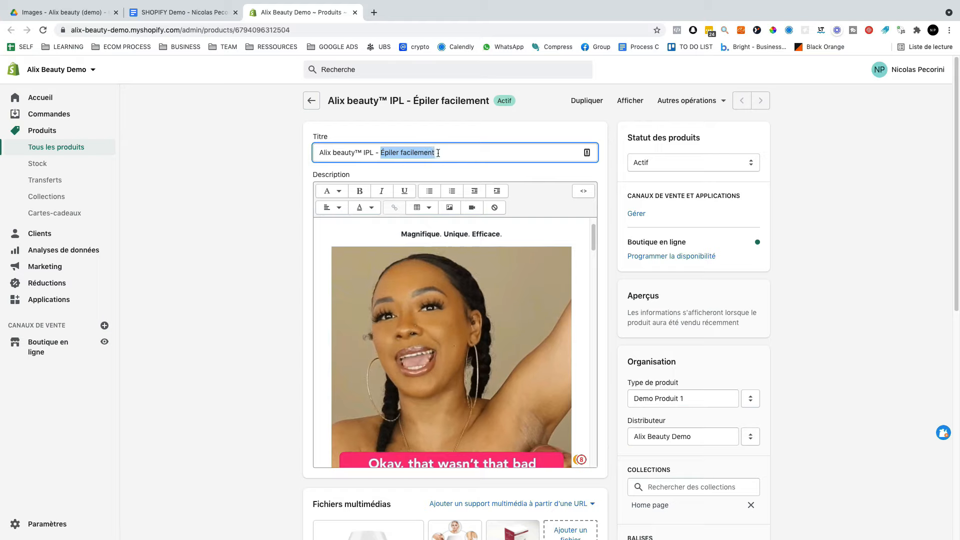
click(660, 162)
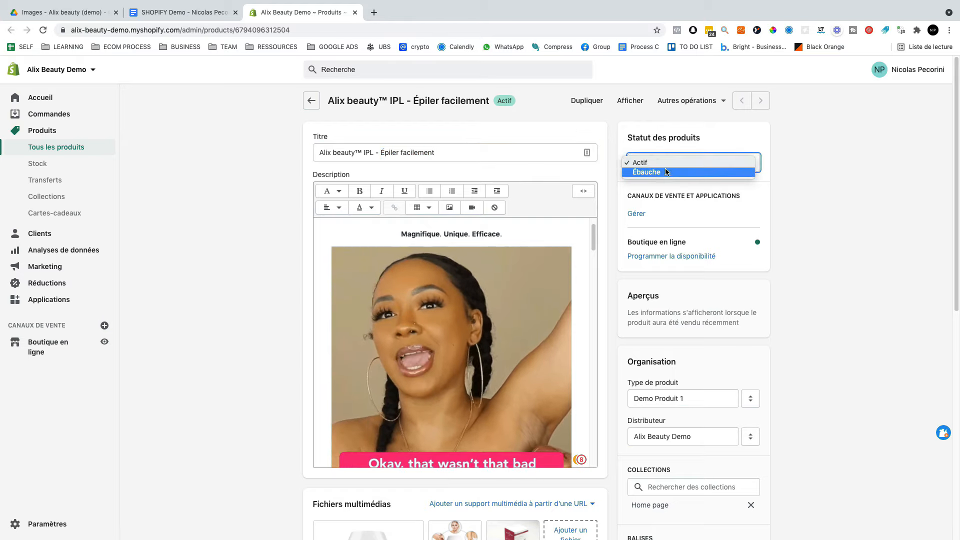
click(655, 164)
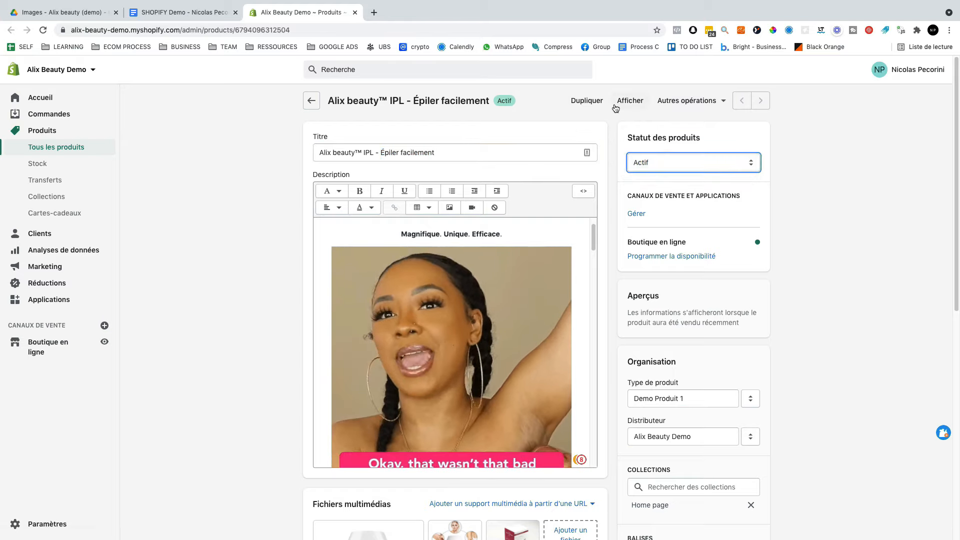
- View the packaging image from the product's media files at full size and close the preview
scroll(413, 258, down, 10)
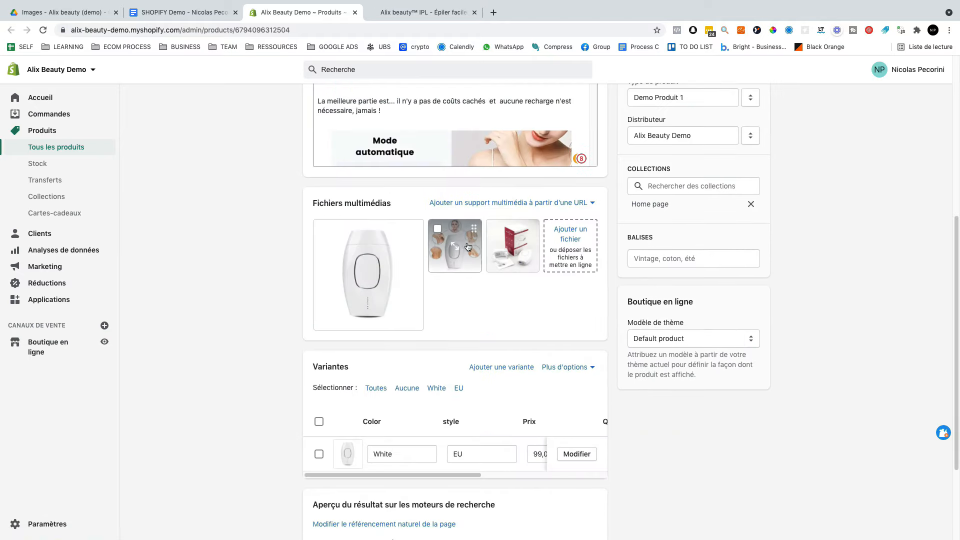
click(518, 268)
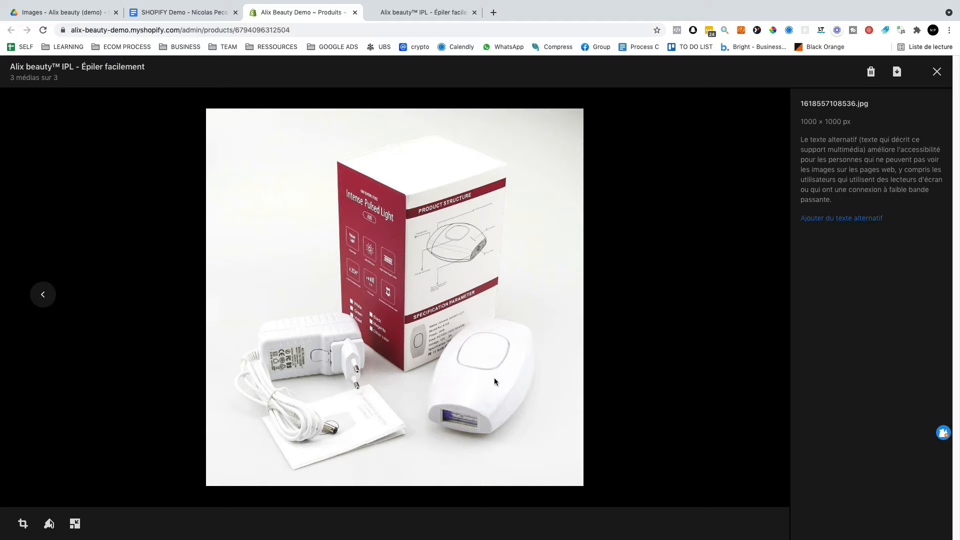
click(937, 71)
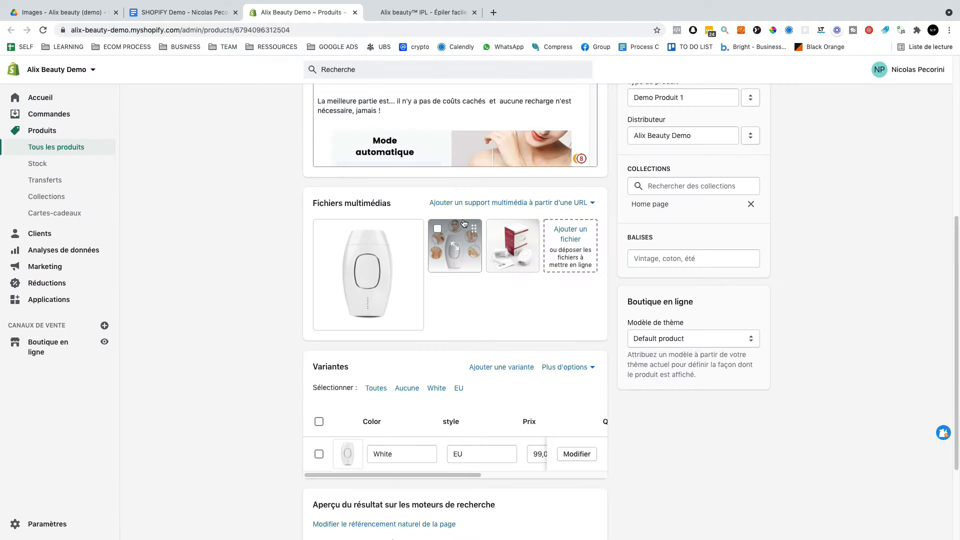
- Rename the variant option Color as "Couleur", delete the style option, and save the product
scroll(385, 369, down, 3)
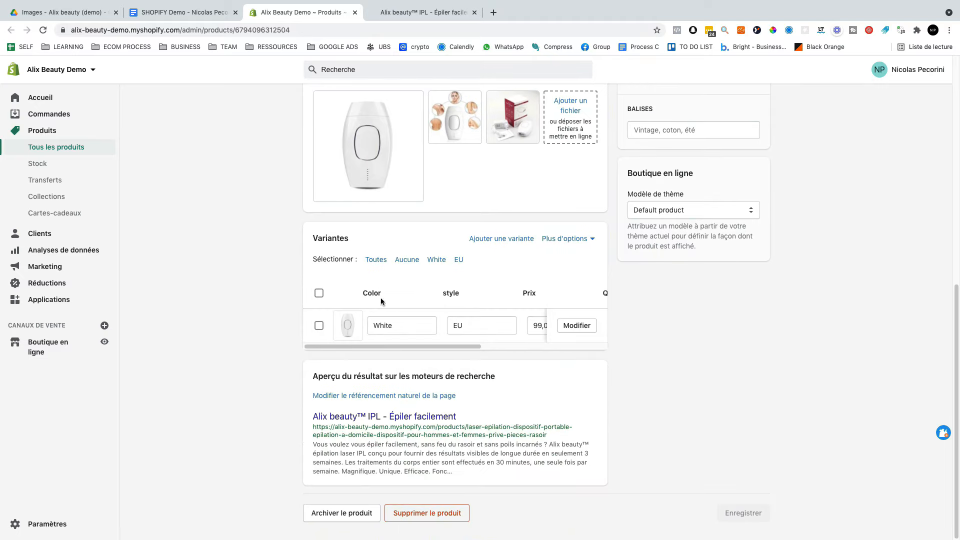
click(578, 242)
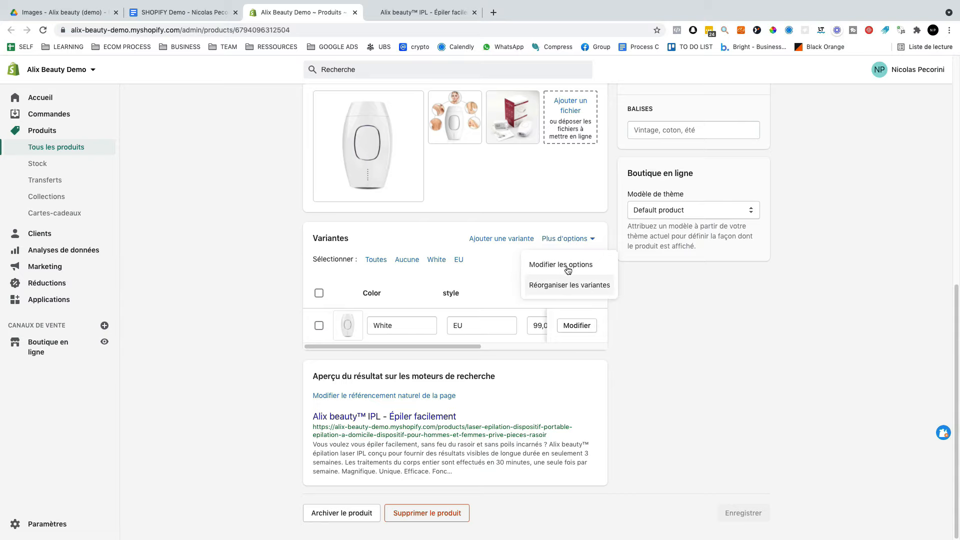
click(570, 267)
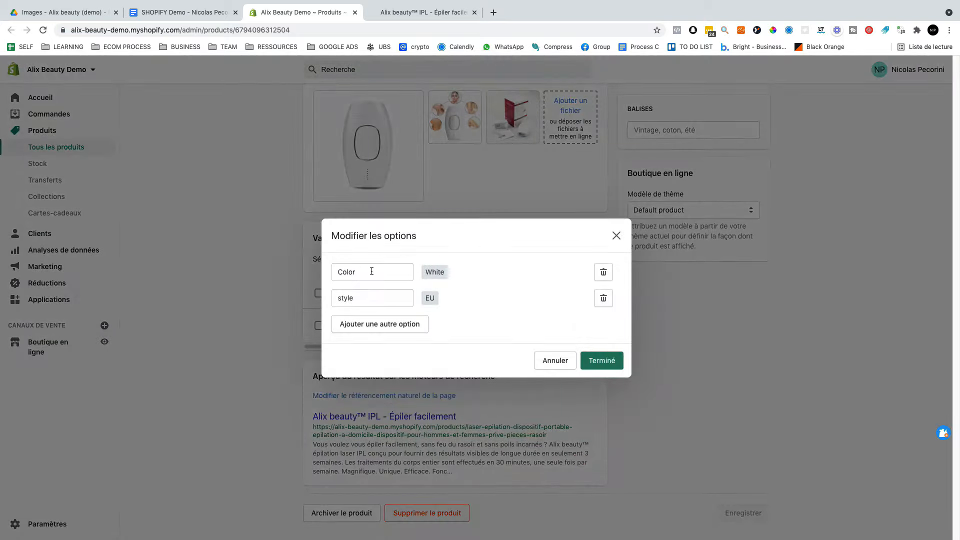
drag(363, 273, 309, 275)
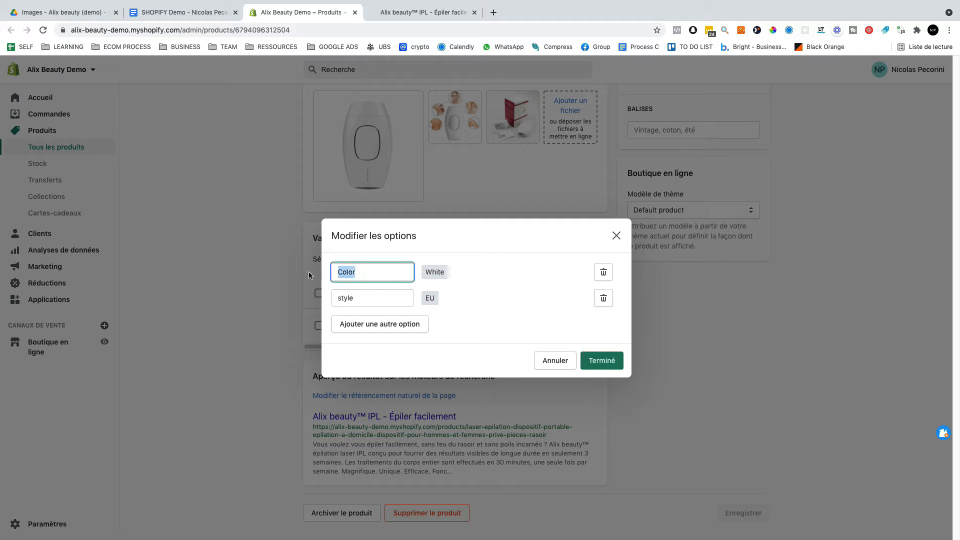
text(Couleu)
click(603, 298)
click(602, 345)
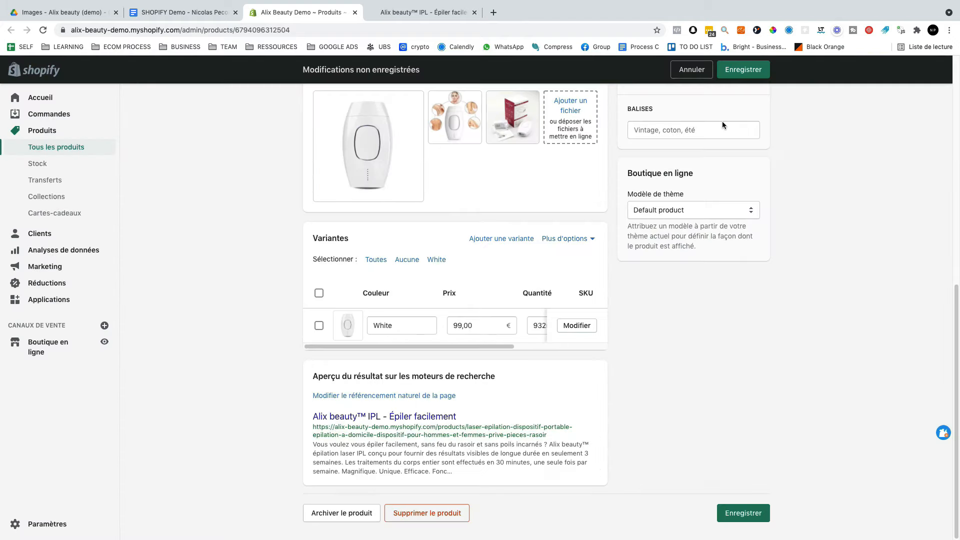
click(754, 73)
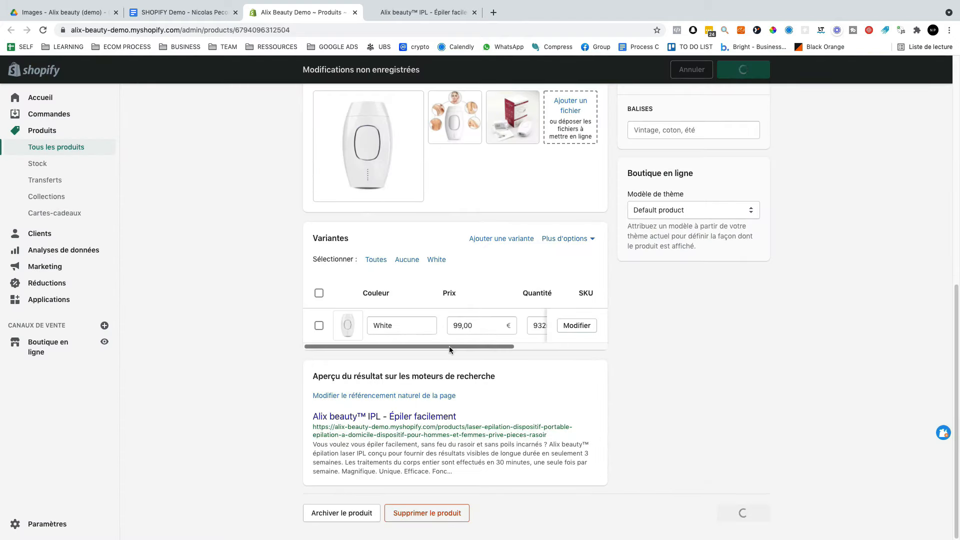
- Set the White variant's Prix avant réduction to 149 € in the bulk editor and save it
scroll(278, 388, down, 8)
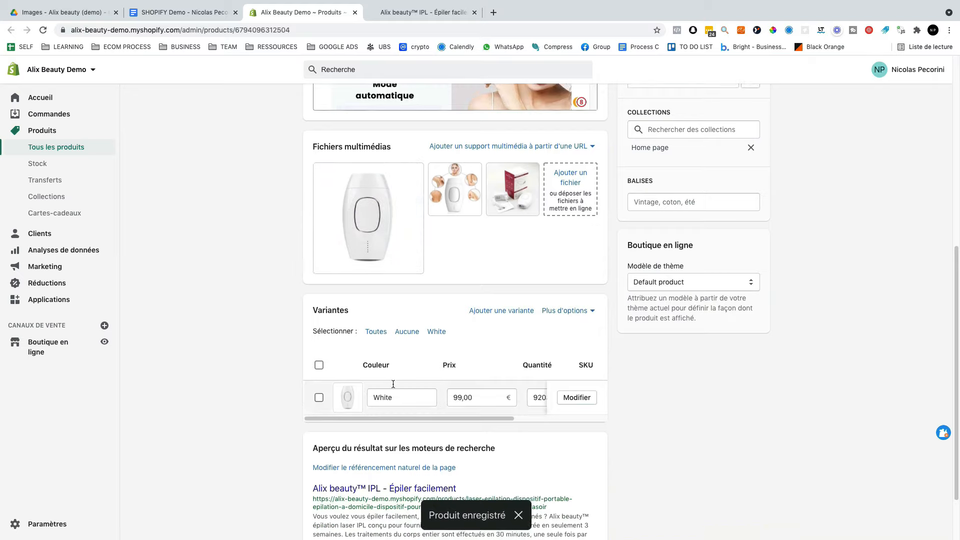
click(323, 365)
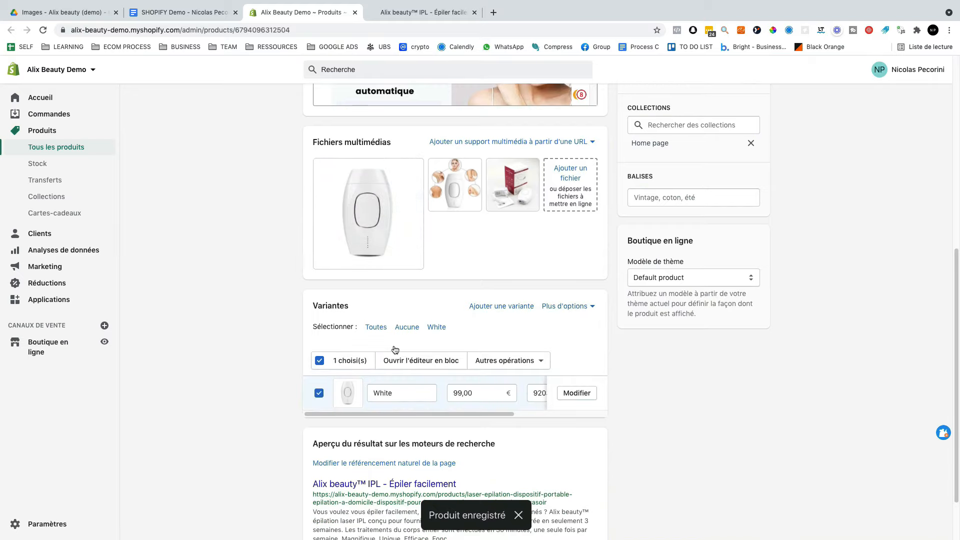
click(441, 364)
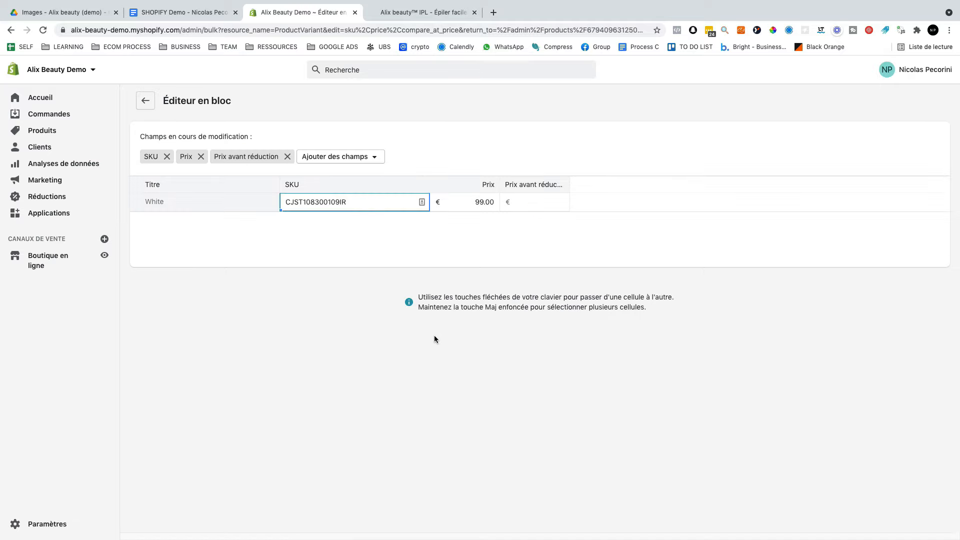
click(546, 204)
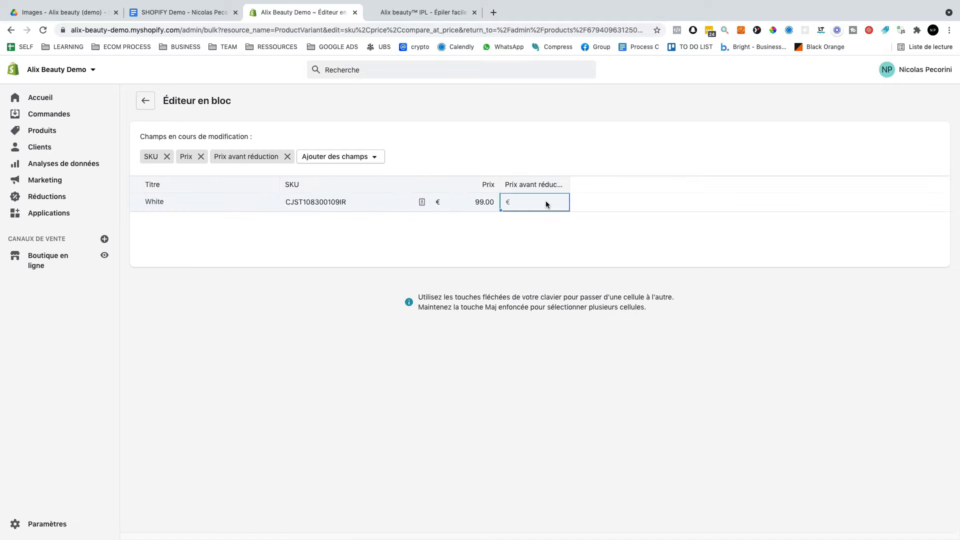
text(149)
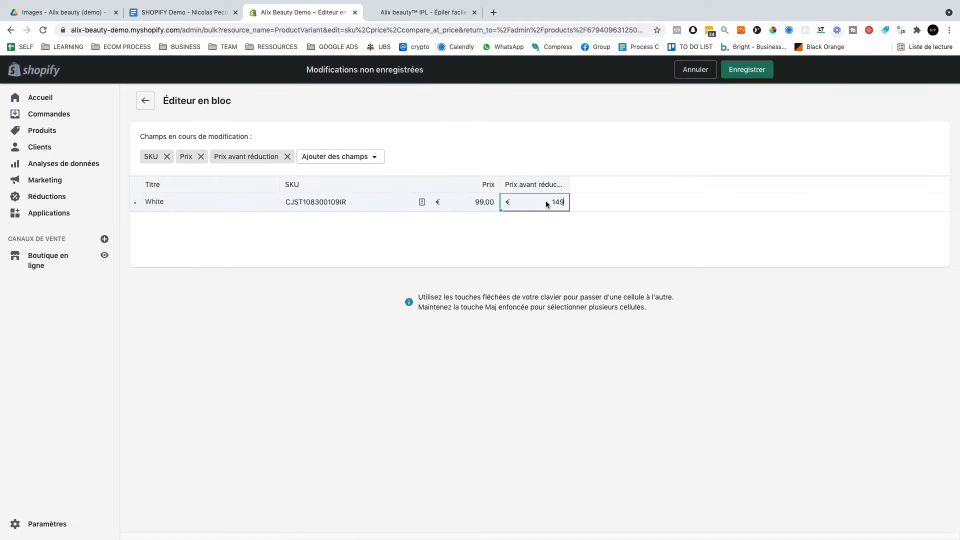
click(583, 224)
click(484, 205)
click(564, 248)
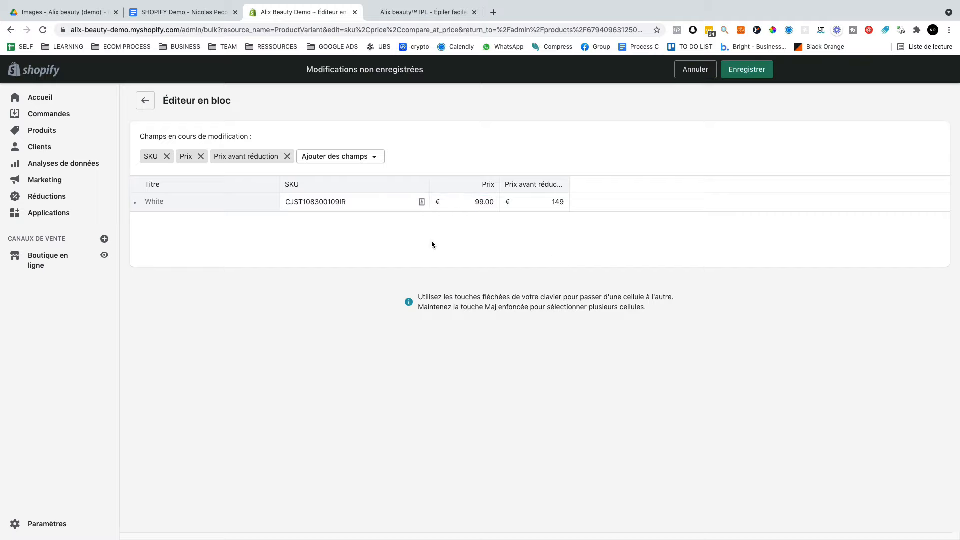
click(746, 70)
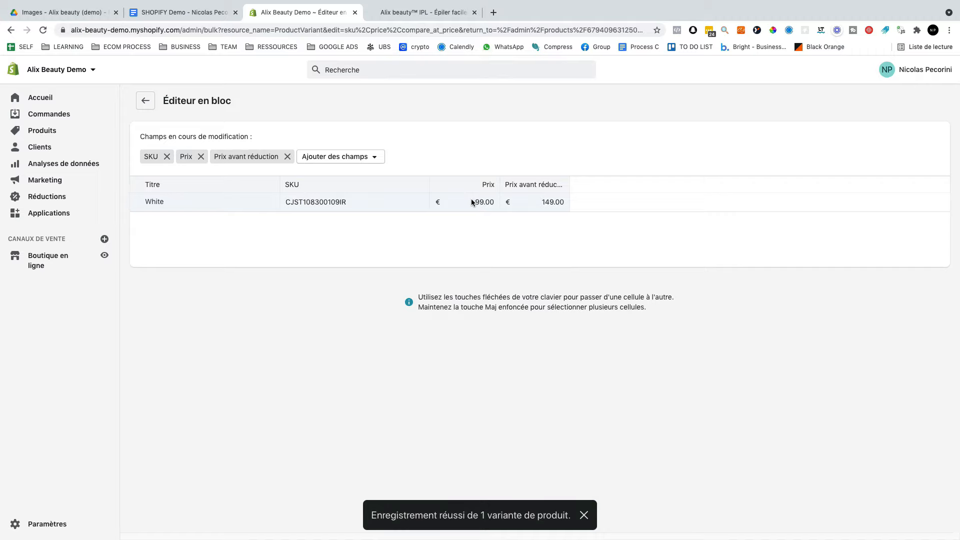
- Return to the epilator product, rename its White colour variant as "Blanc", and save the product
click(144, 100)
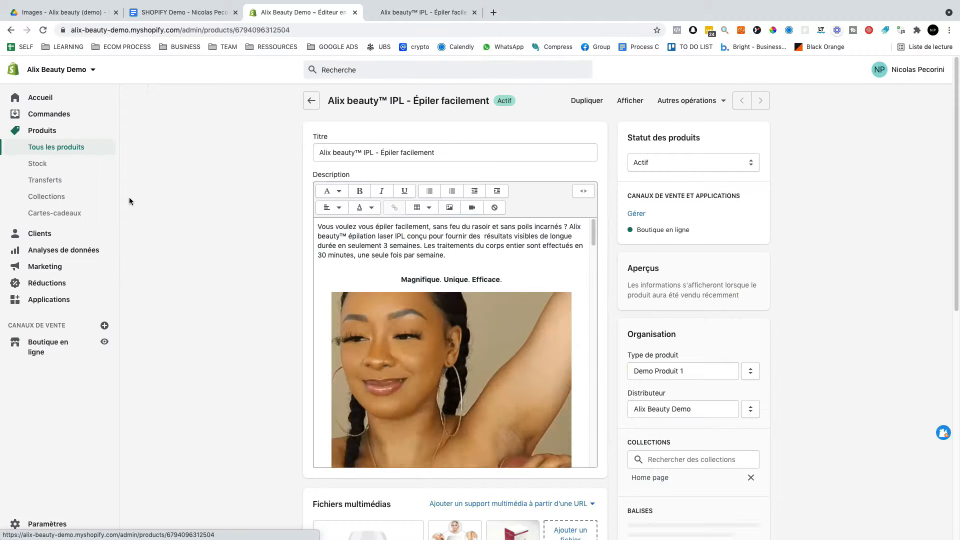
scroll(391, 293, down, 10)
drag(393, 325, 345, 327)
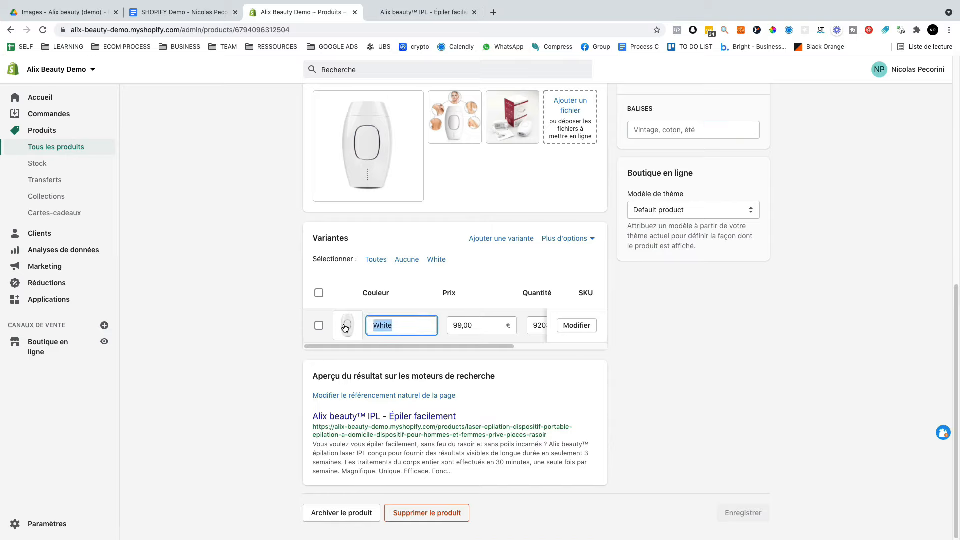
text(Blanc)
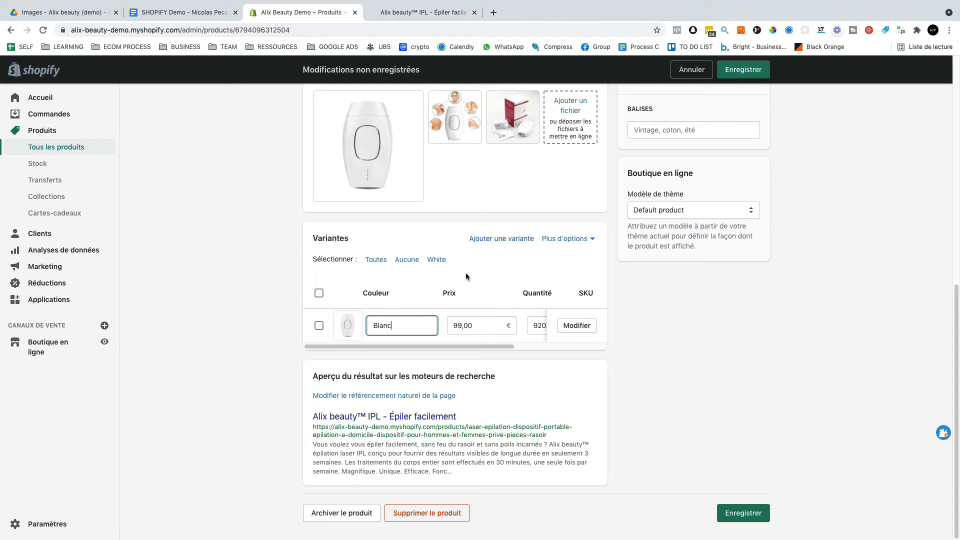
click(731, 69)
- Switch to the GoDaddy website and enter alixbeauty.com in the domain search
key(ctrl+Left)
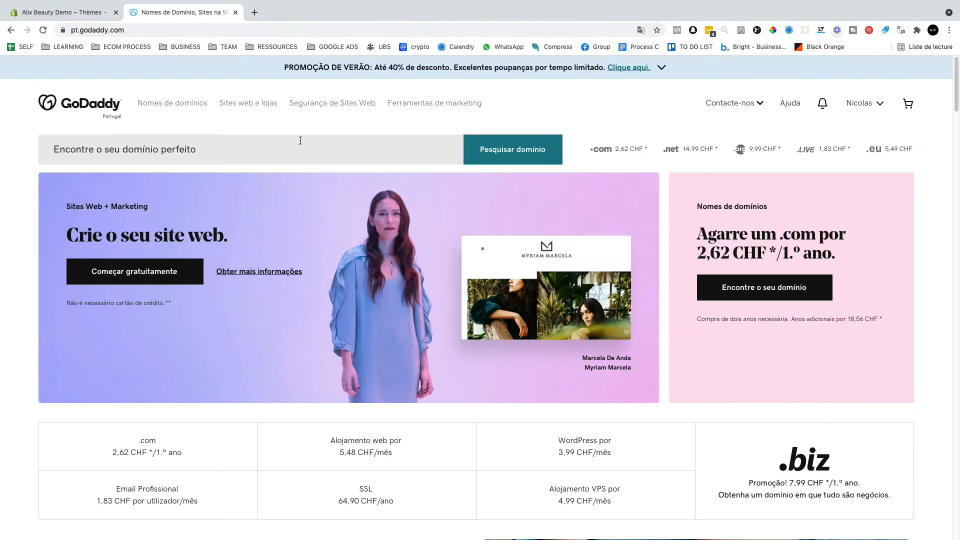
click(275, 144)
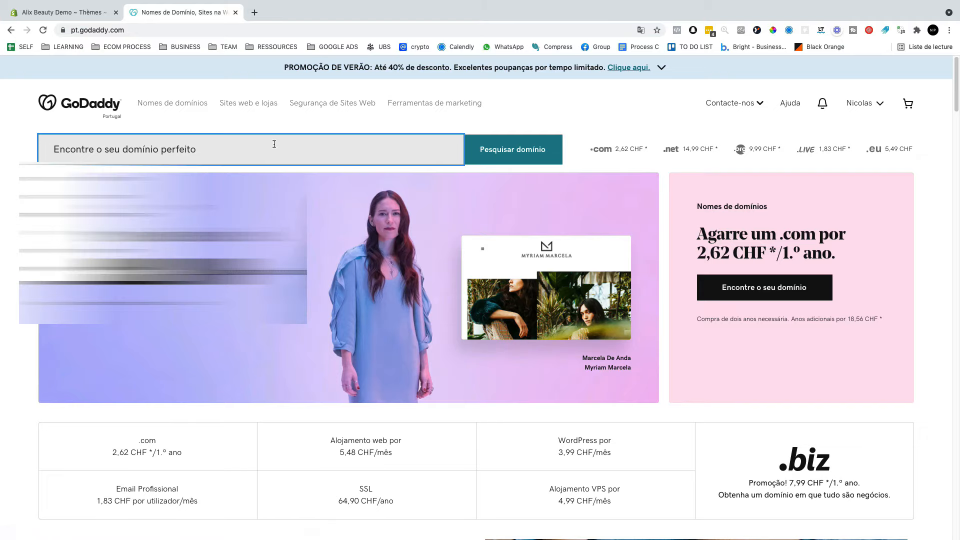
text(alixbeauty.com)
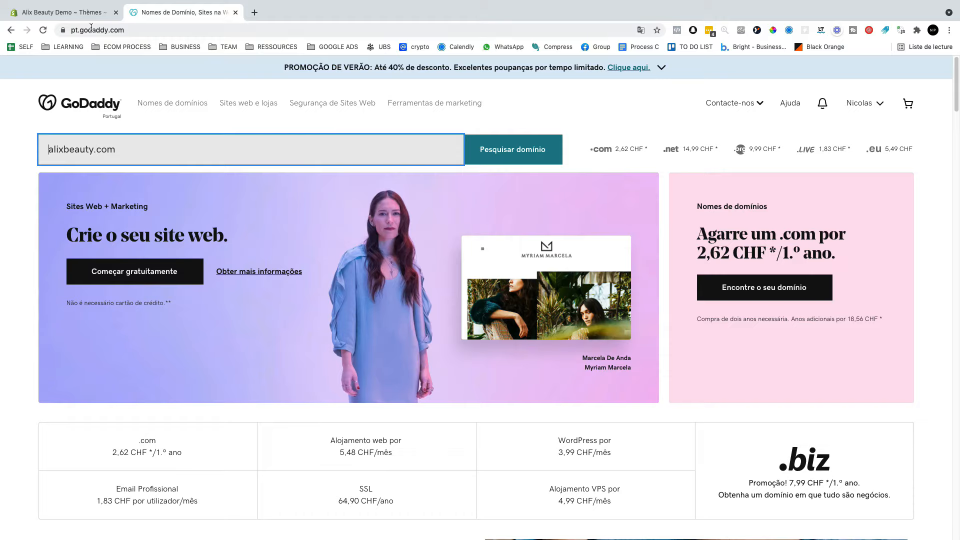
- In the Shopify store's domain settings, start connecting an existing domain and enter votreboutique.com
click(75, 13)
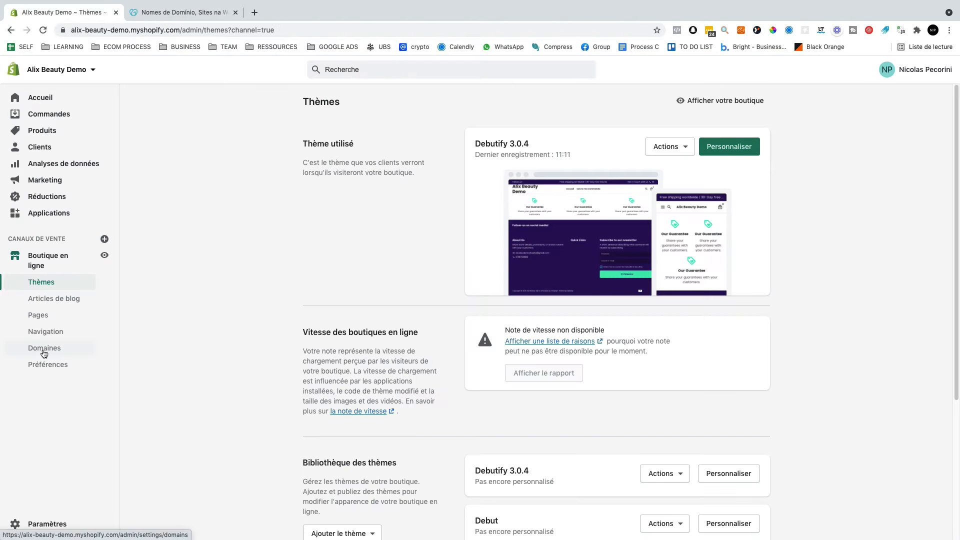
click(45, 350)
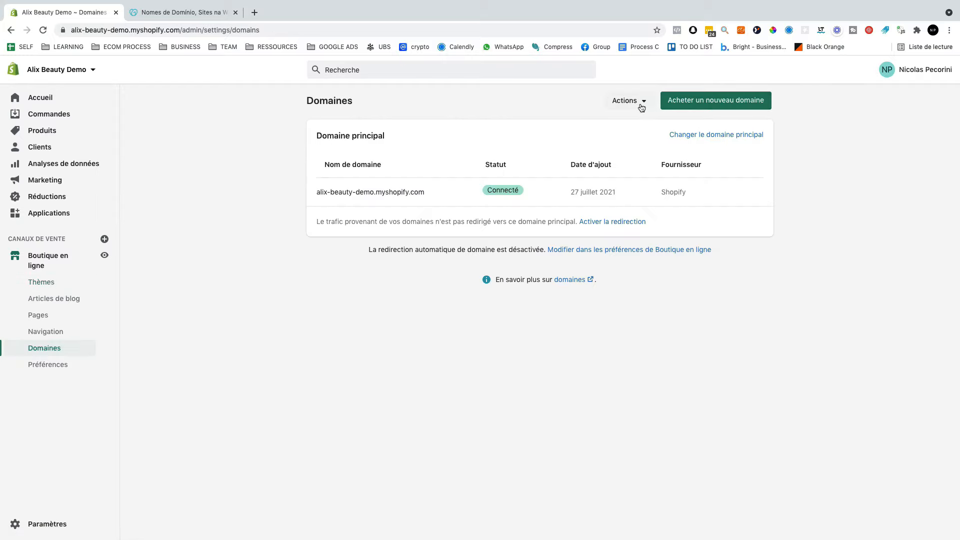
click(642, 105)
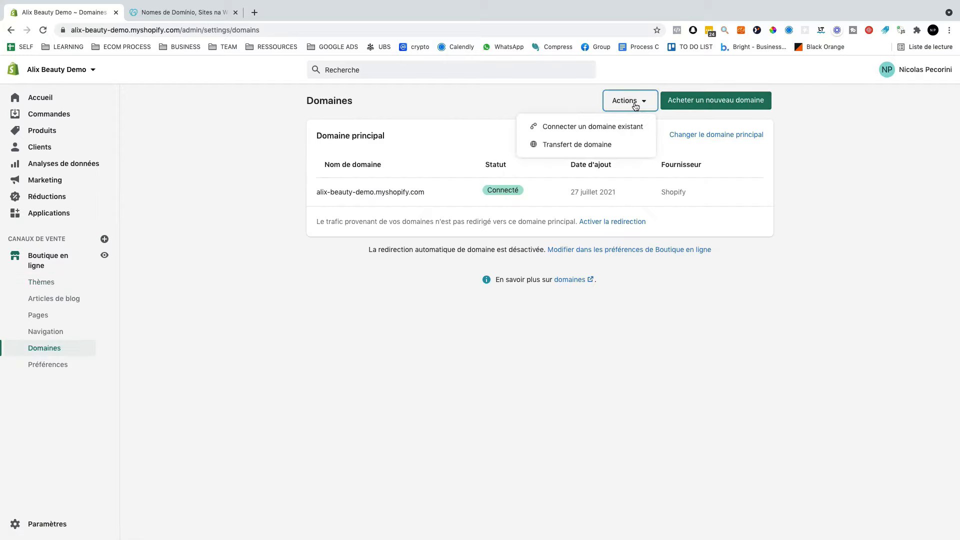
click(567, 131)
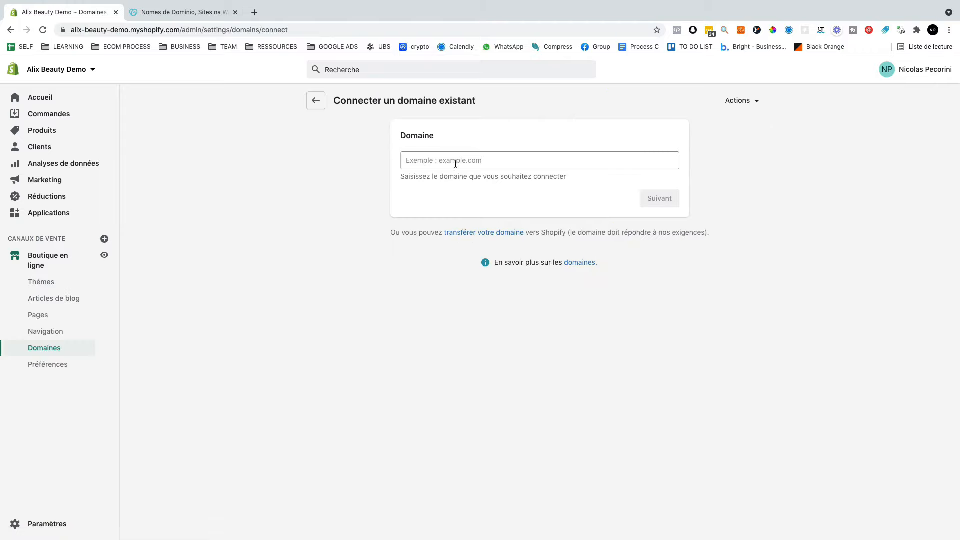
click(455, 163)
text(a)
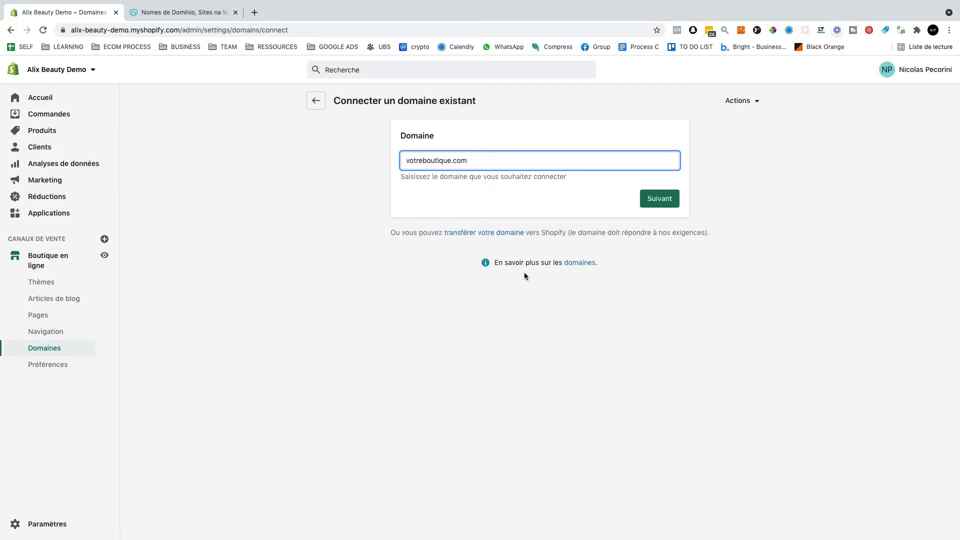
- Look at the GoDaddy domain search again, leave Shopify's domain connection form, and choose to buy a new domain
click(198, 18)
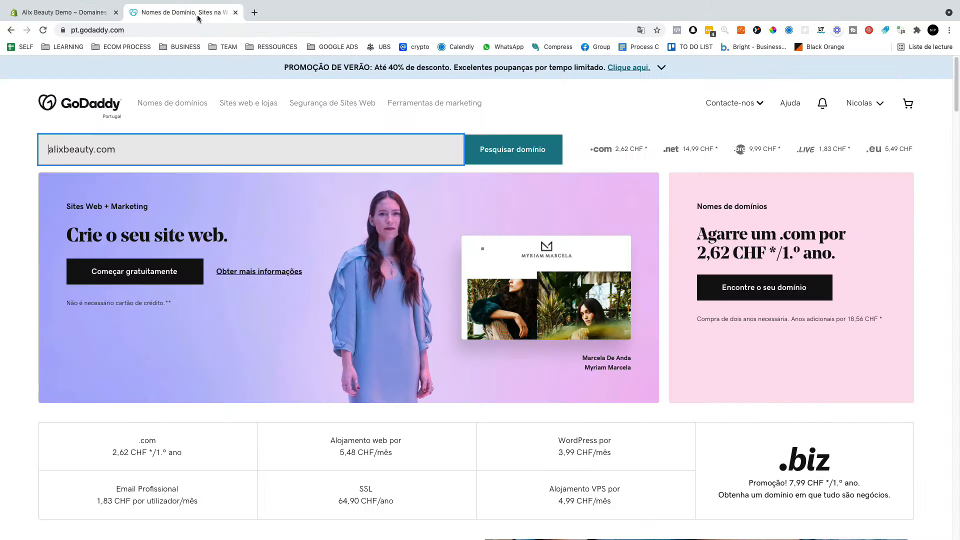
click(69, 18)
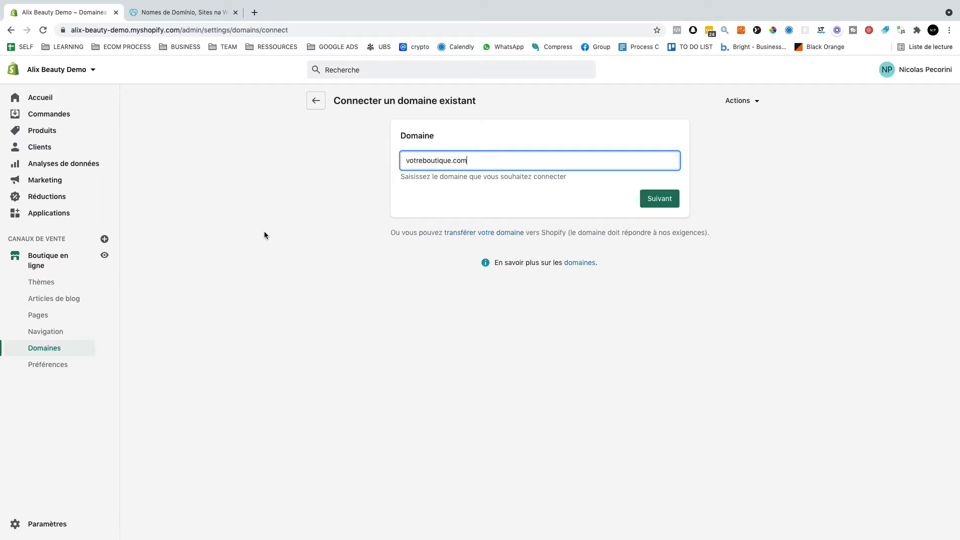
click(315, 101)
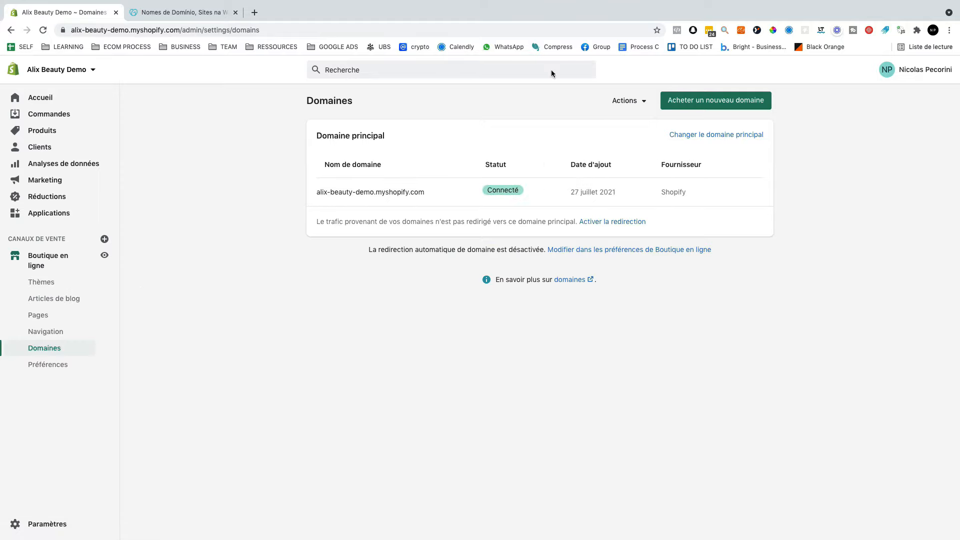
click(734, 102)
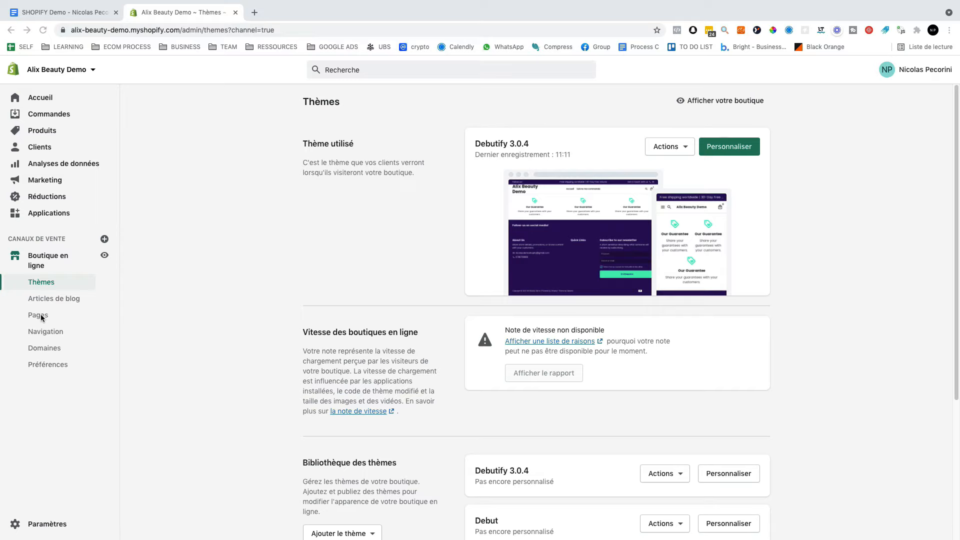
- Examine the store's existing pages and compare them with the page names in the Navigation section of the SHOPIFY Demo document
click(43, 318)
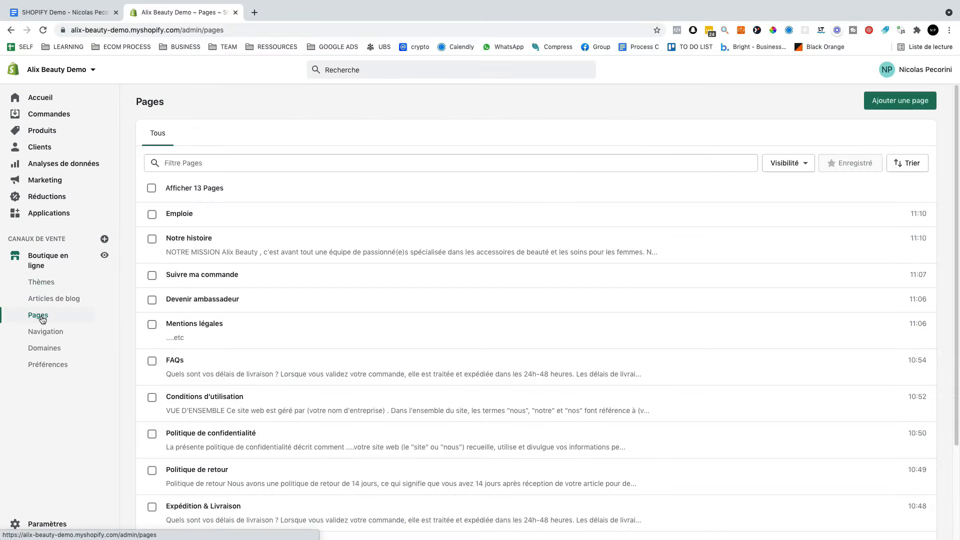
scroll(208, 311, down, 3)
scroll(212, 469, up, 5)
scroll(419, 283, down, 3)
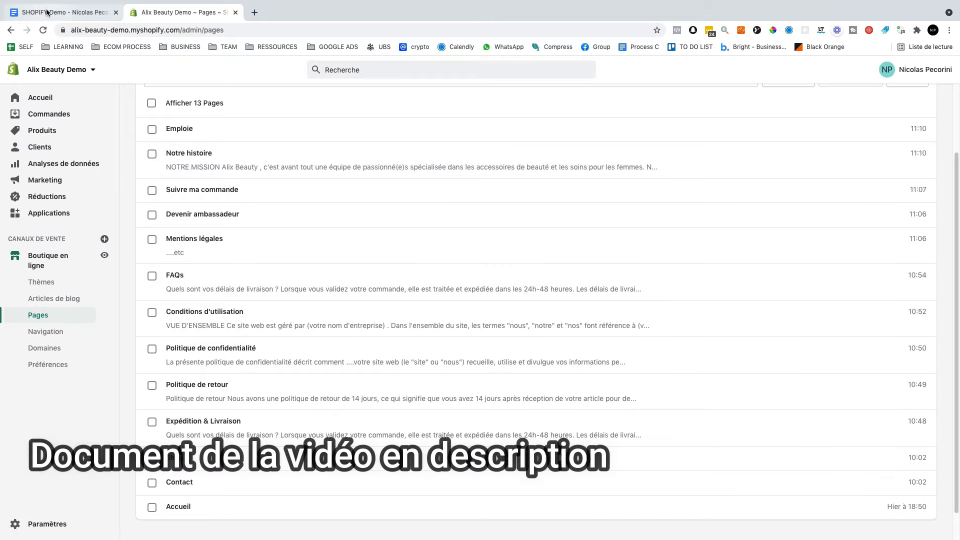
click(65, 12)
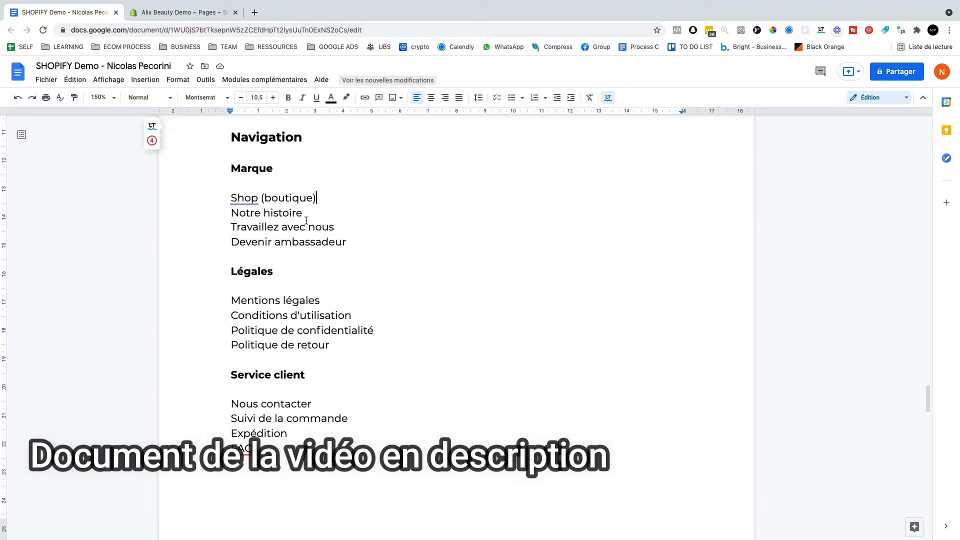
scroll(320, 315, up, 4)
scroll(330, 295, down, 7)
scroll(329, 294, up, 4)
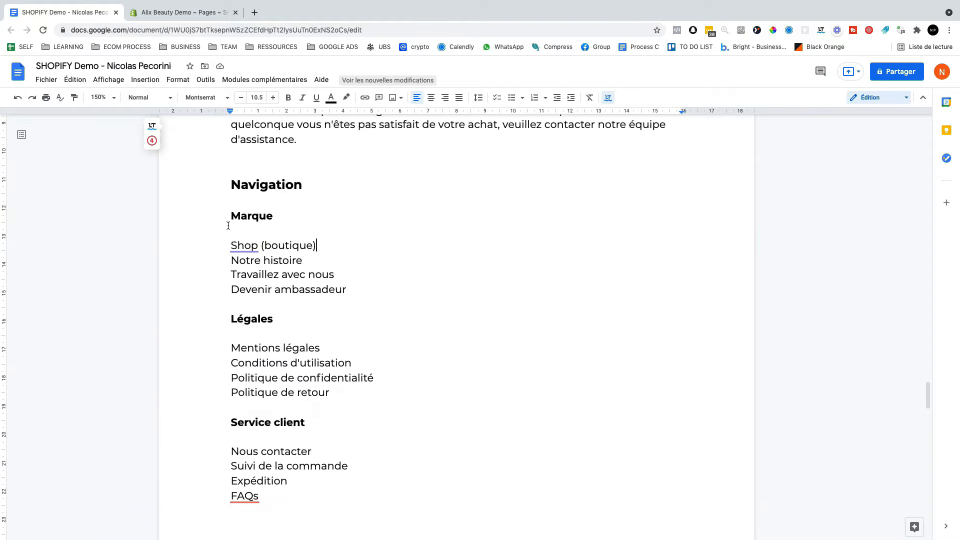
triple_click(230, 260)
key(ctrl+Tab)
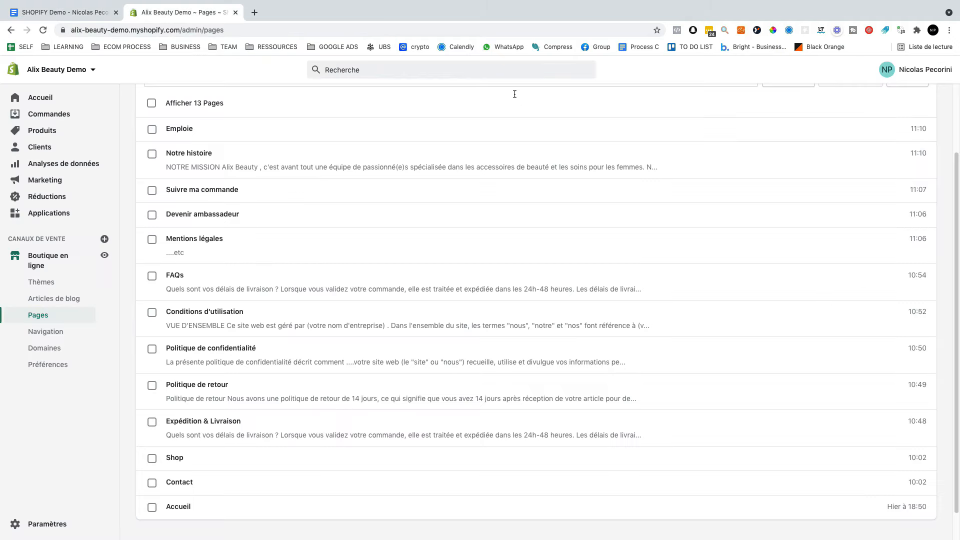
- Start adding a new page to the store, and go over the page names under Marque and Légales in the Google Docs document
scroll(478, 344, up, 3)
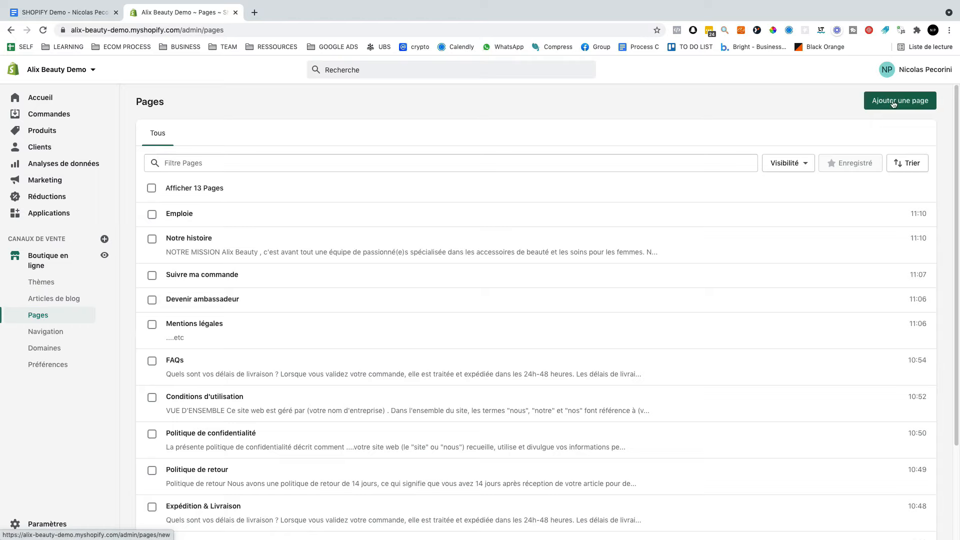
click(893, 102)
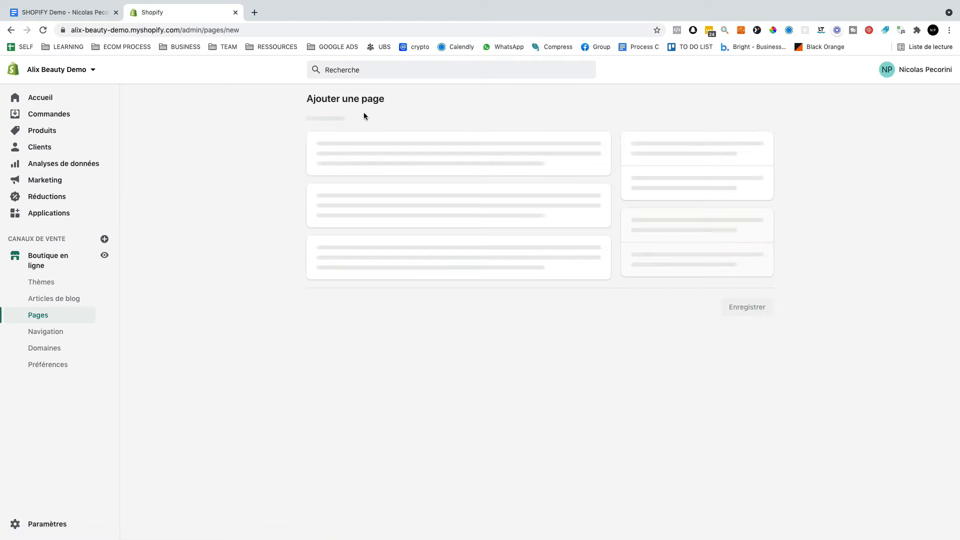
click(86, 14)
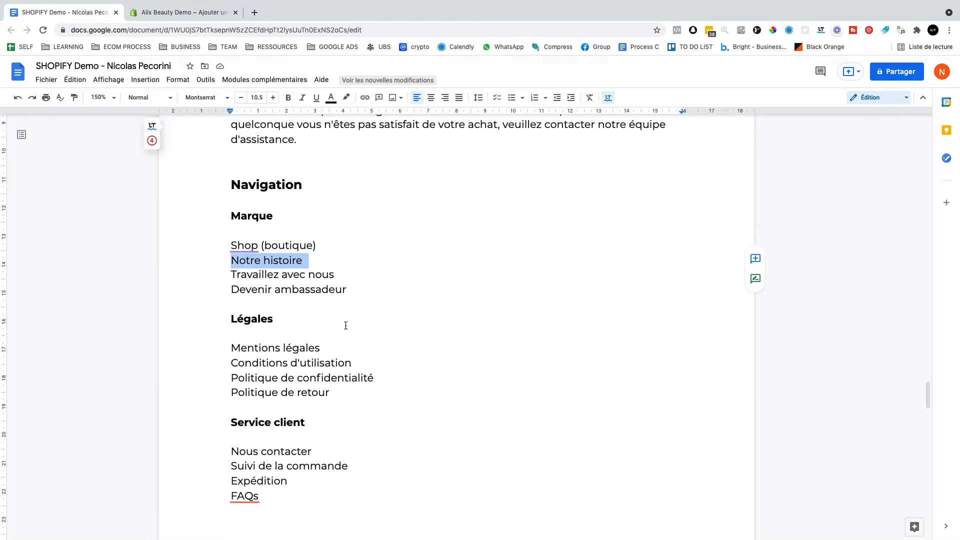
drag(223, 244, 317, 246)
drag(228, 275, 329, 301)
scroll(328, 304, down, 1)
drag(227, 327, 300, 330)
drag(229, 354, 295, 360)
click(257, 375)
- Copy "Shop" from the document as the new Shopify page's title, leave the content empty, and save the page
triple_click(248, 237)
double_click(246, 223)
key(ctrl+c)
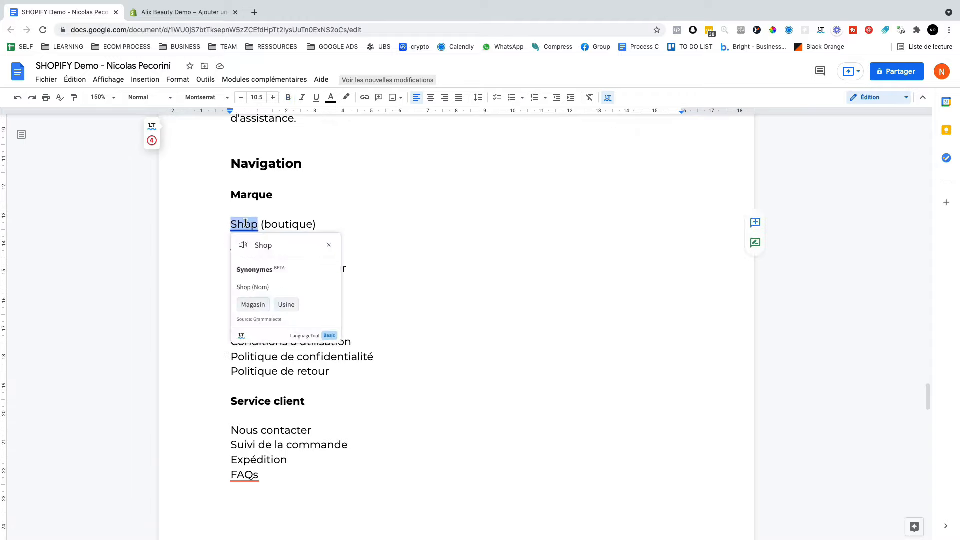
click(165, 12)
click(377, 146)
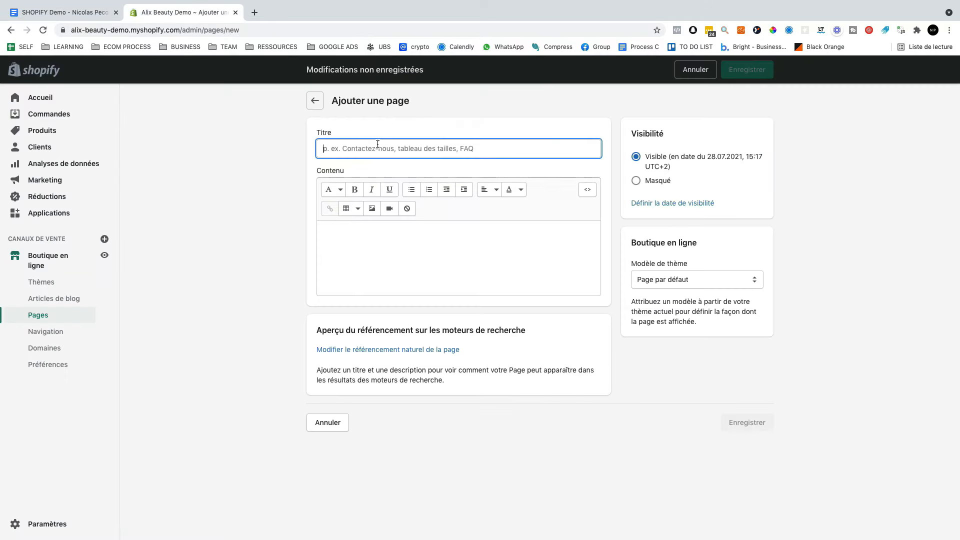
key(ctrl+v)
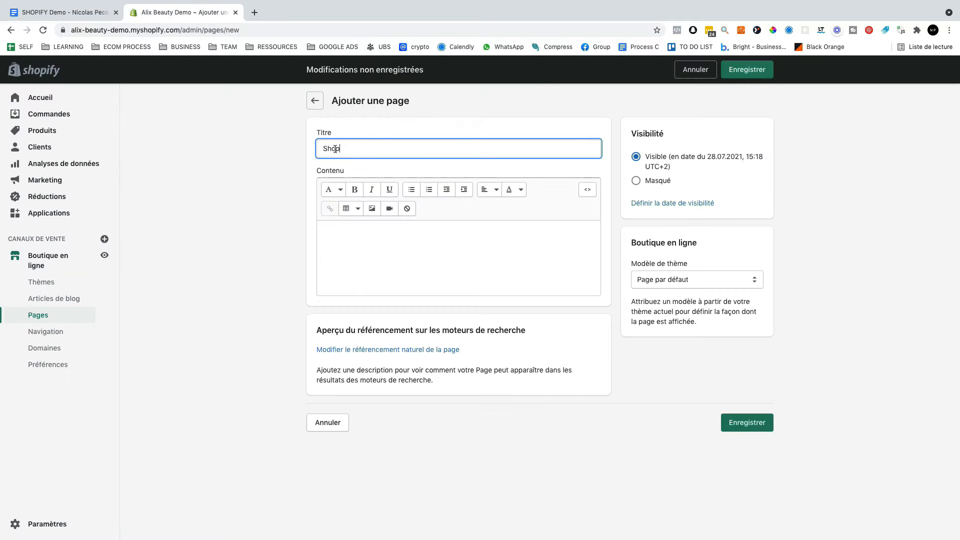
click(372, 246)
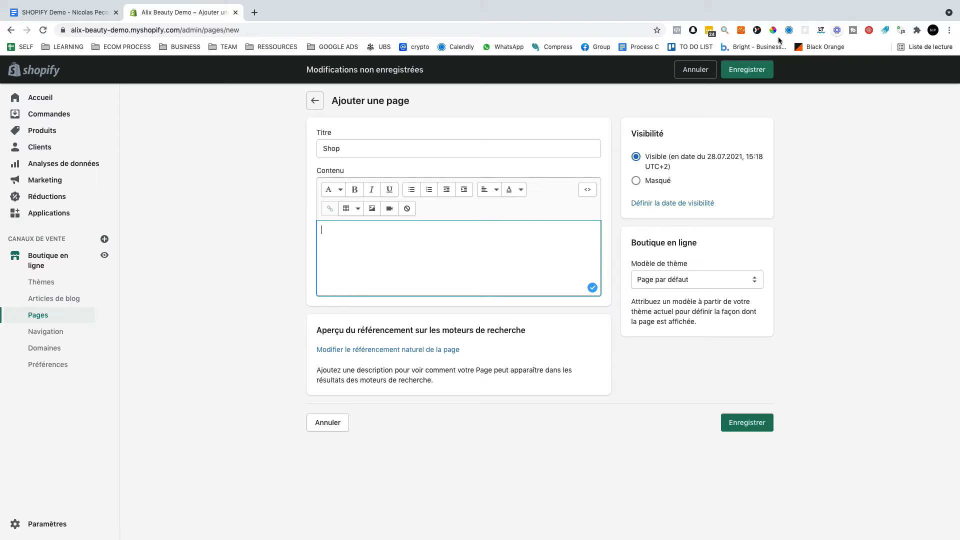
click(746, 69)
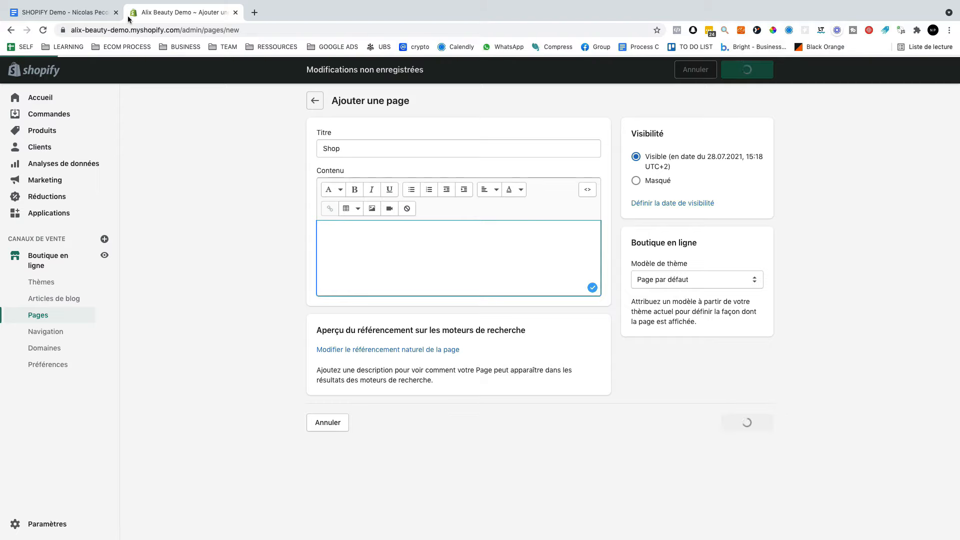
- Copy "Notre histoire" from the document as the title of another new Shopify page, leave its content empty, and save it
click(65, 12)
click(202, 244)
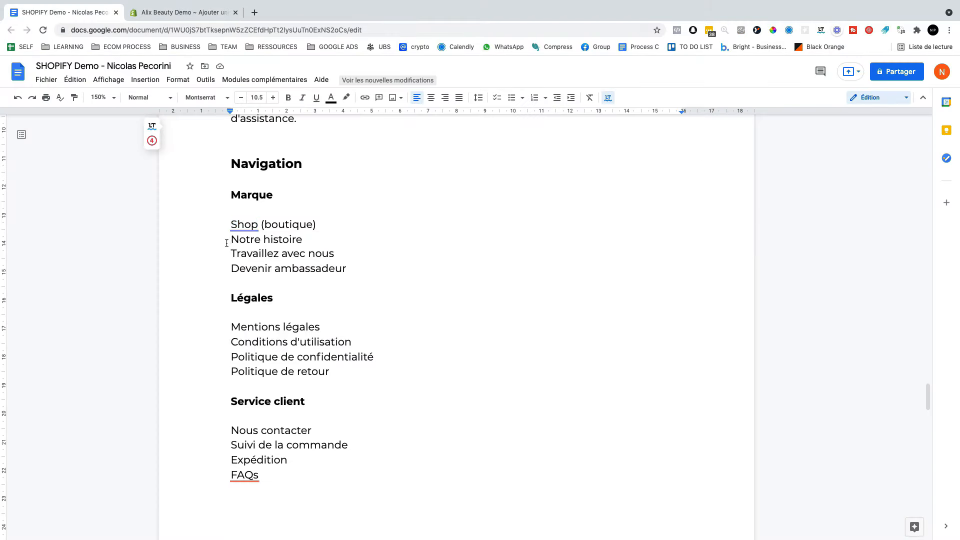
drag(227, 243, 311, 241)
key(ctrl+c)
click(183, 12)
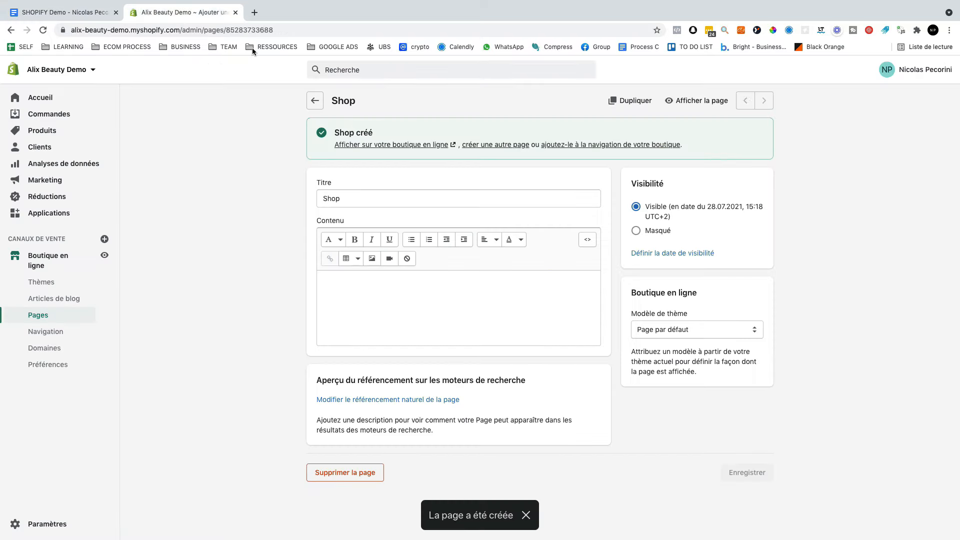
click(323, 103)
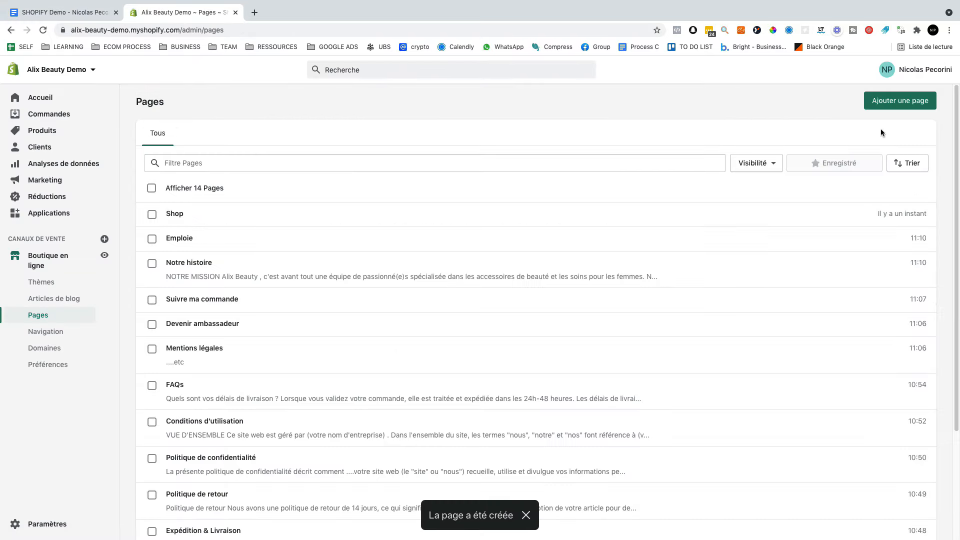
click(899, 102)
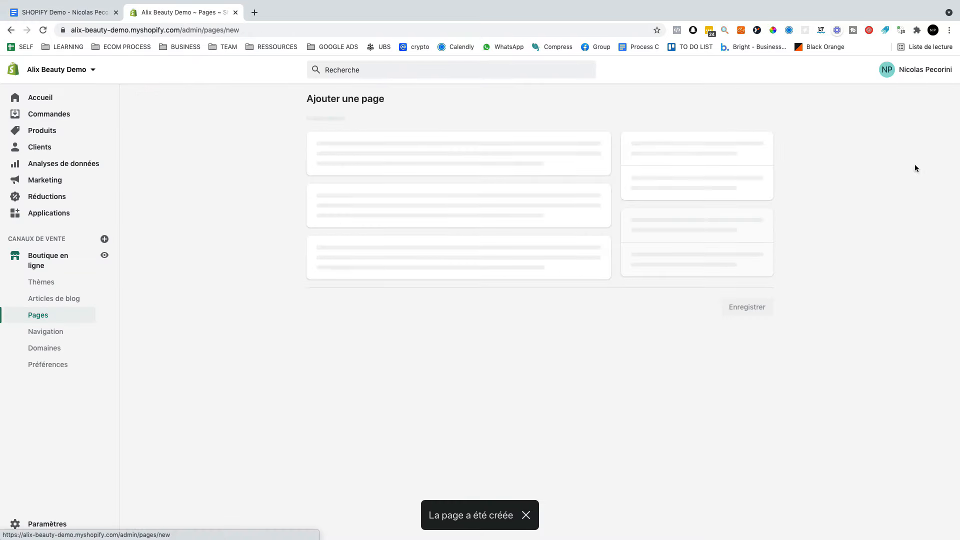
click(348, 149)
key(ctrl+v)
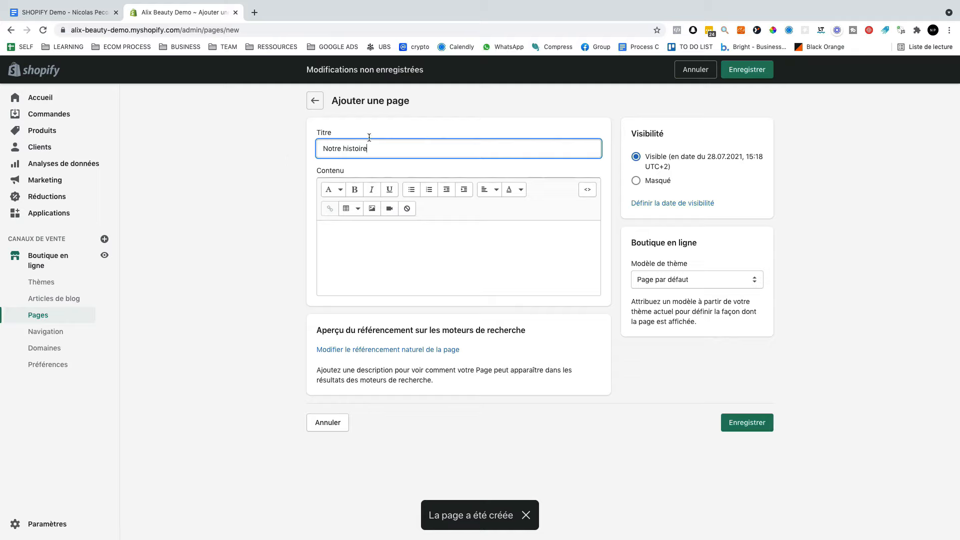
click(394, 241)
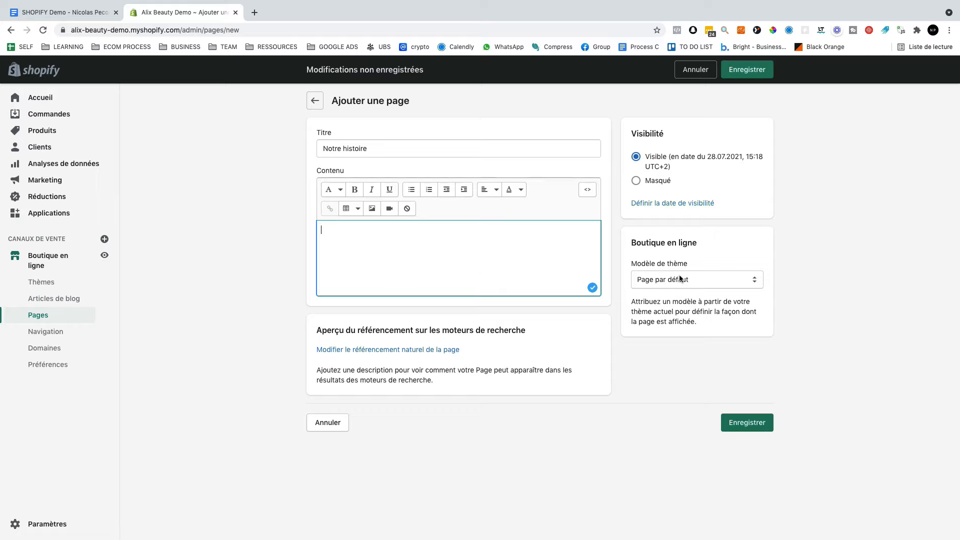
click(756, 70)
- Assign the contact theme template to the new "Devenir ambassadeur" page and save the page
click(668, 280)
click(643, 290)
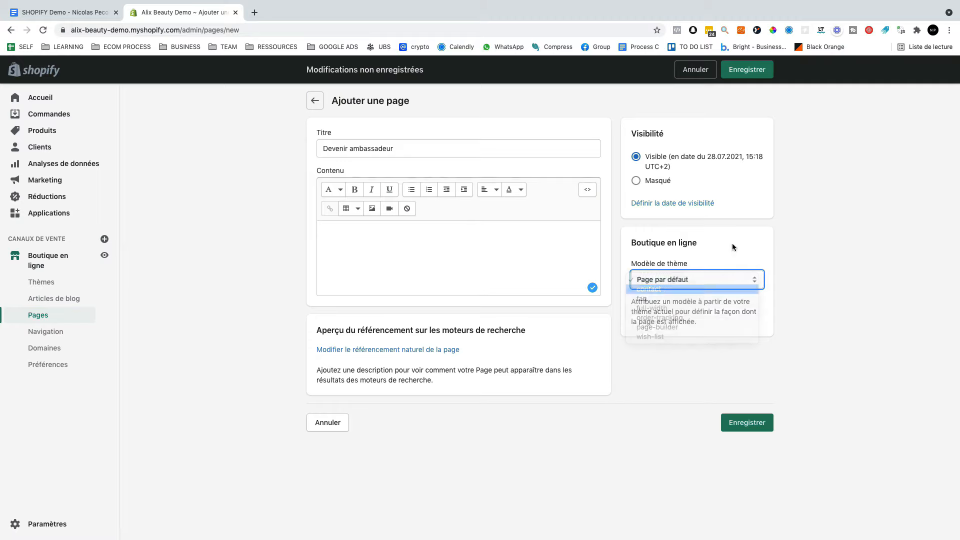
click(745, 69)
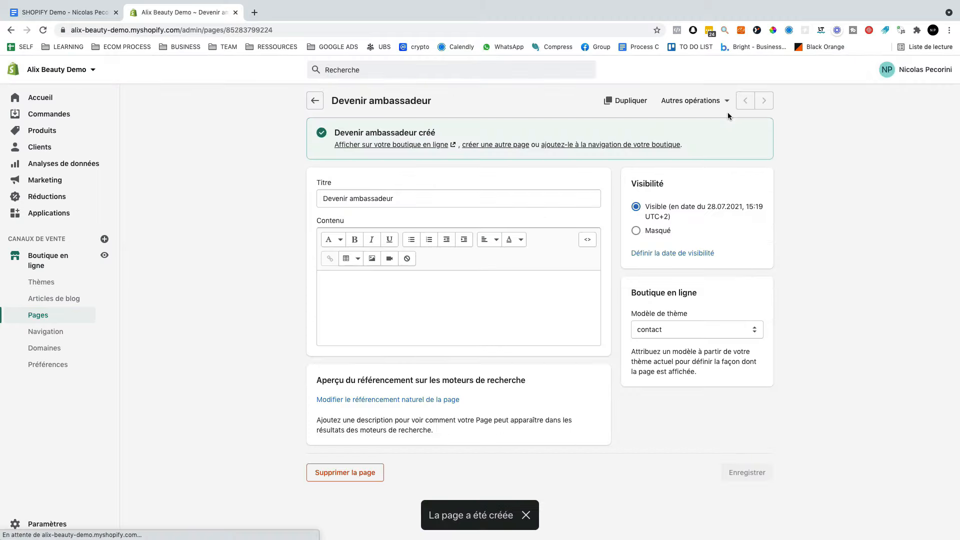
- View the "Devenir ambassadeur" page and its contact form in the storefront, close it, and return to the page list
click(696, 111)
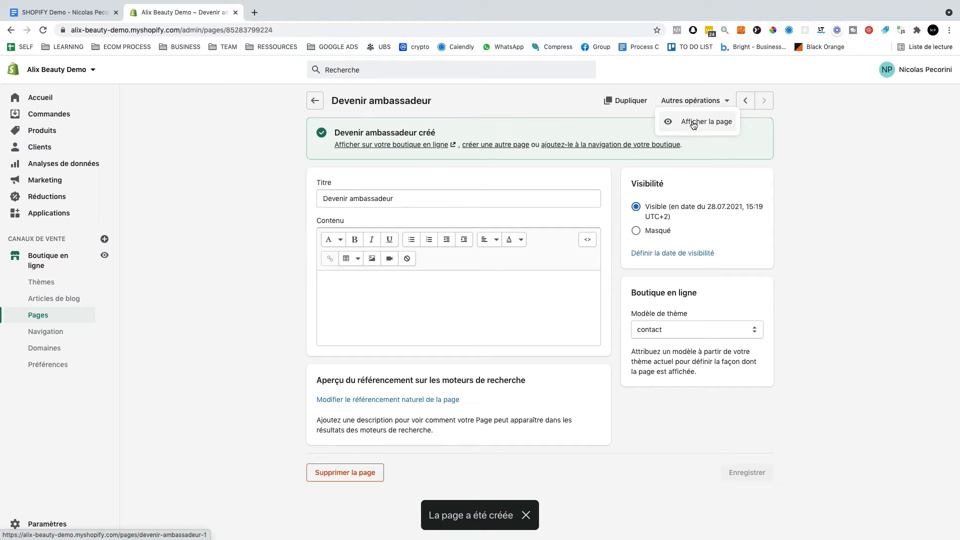
click(692, 121)
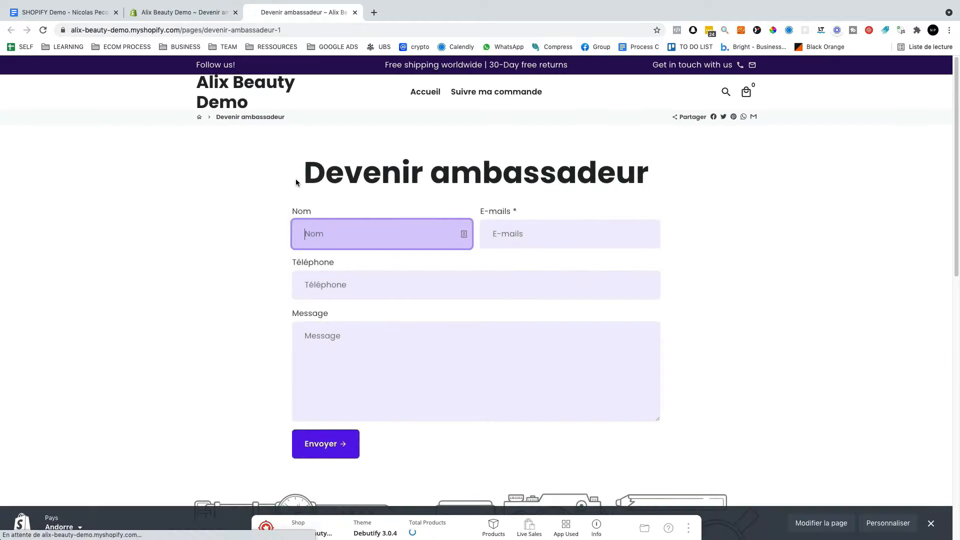
scroll(402, 250, down, 3)
scroll(440, 233, up, 2)
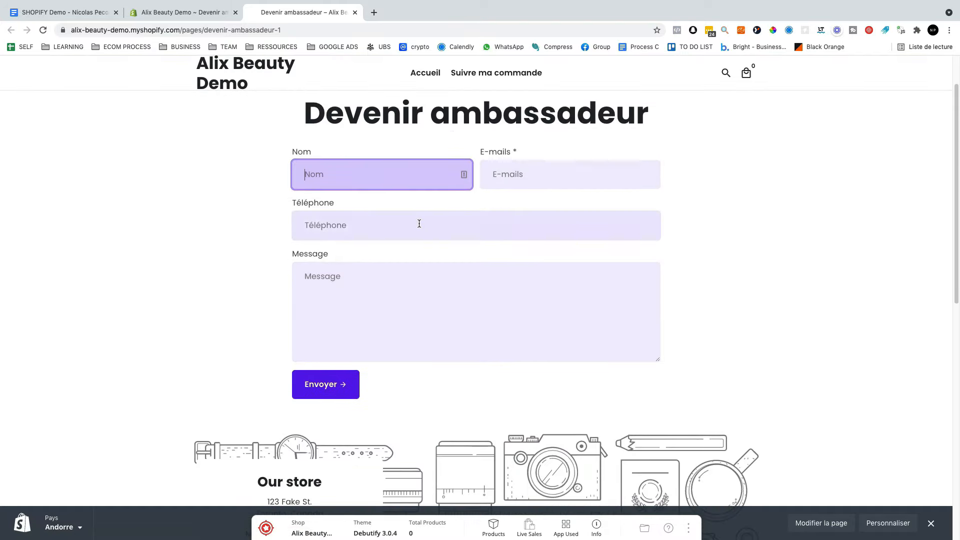
click(169, 14)
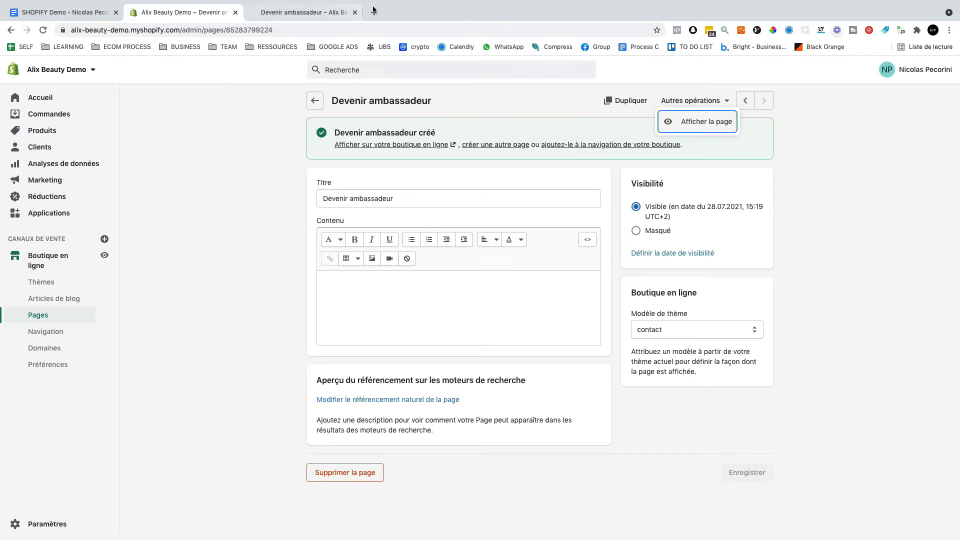
click(355, 12)
click(314, 110)
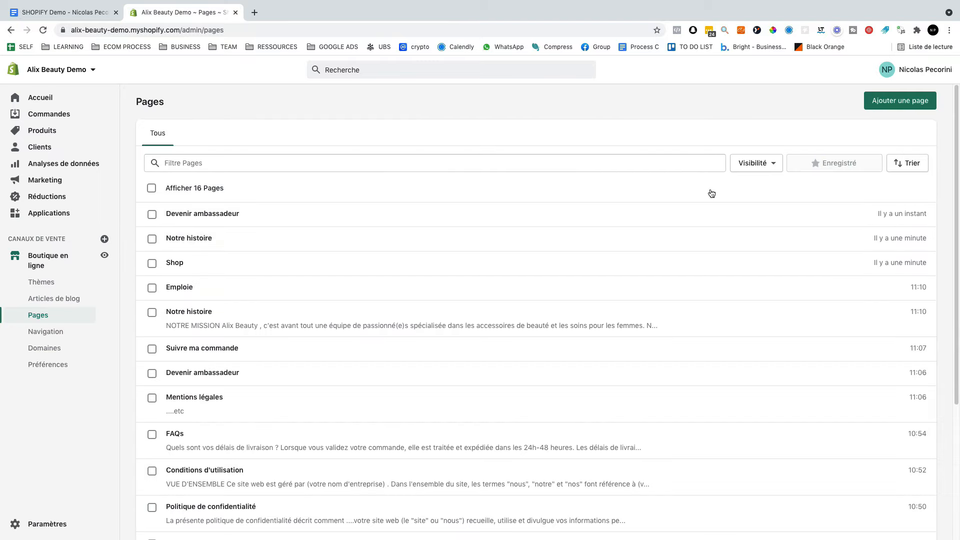
- Go through the store's page list and compare it with the page names in the SHOPIFY Demo document
scroll(500, 235, down, 5)
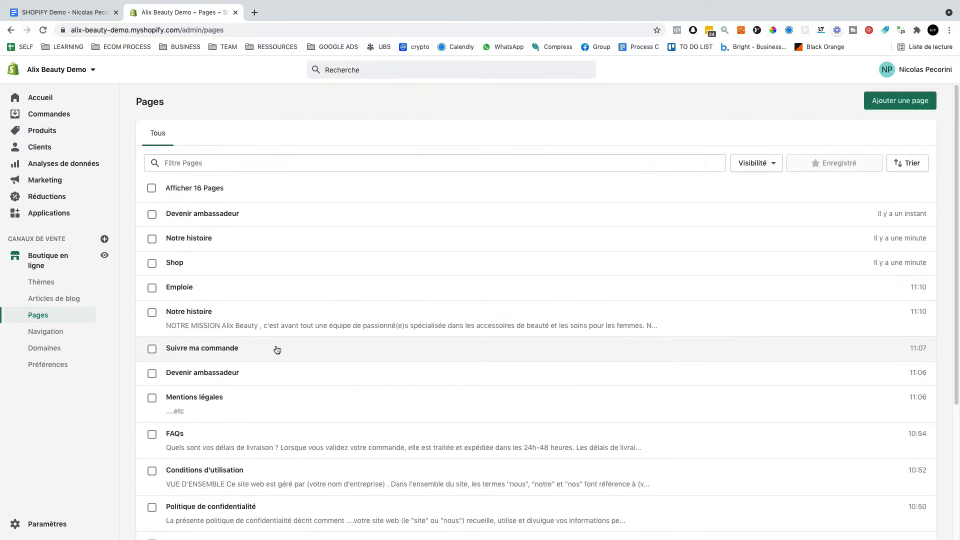
click(83, 12)
scroll(306, 285, down, 1)
drag(231, 295, 161, 319)
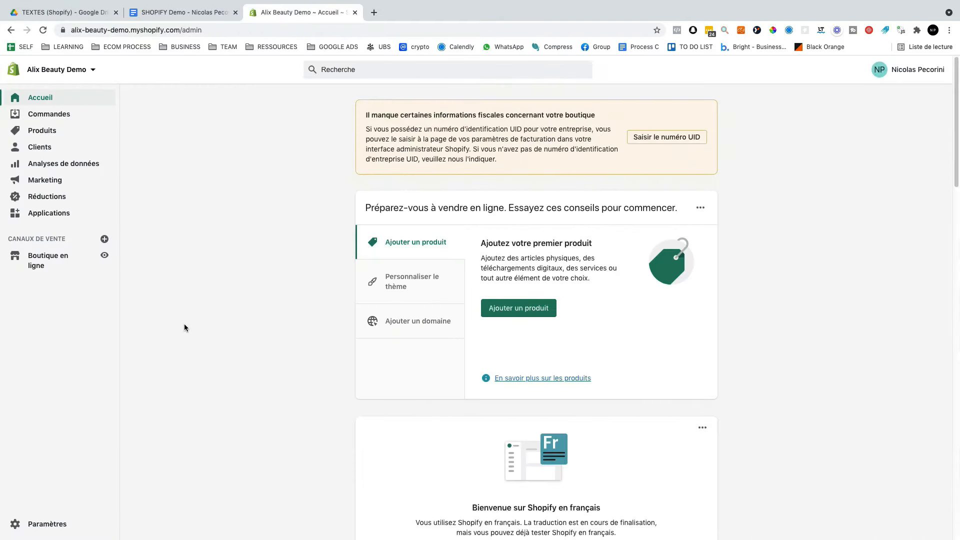
- Start a new menu in the online store's navigation and title it "Marque"
click(60, 265)
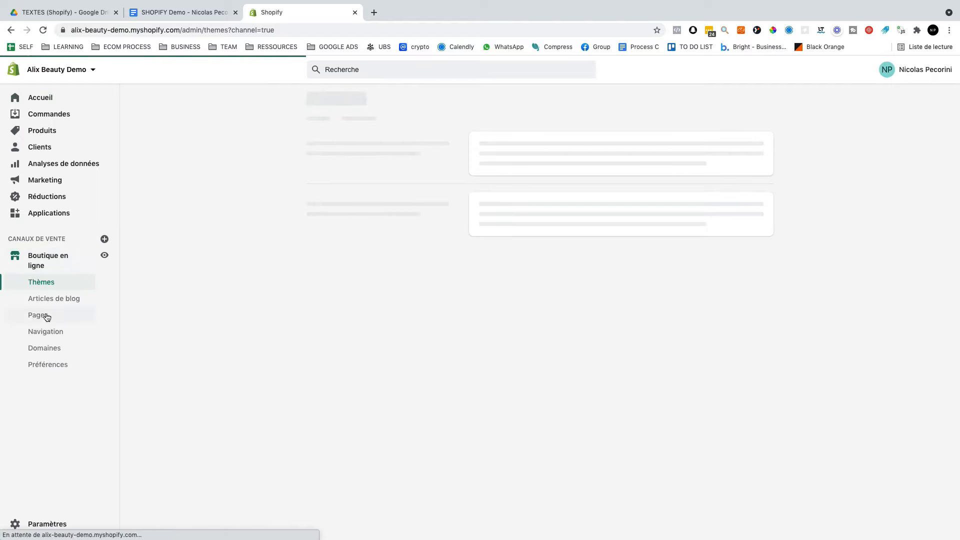
click(47, 332)
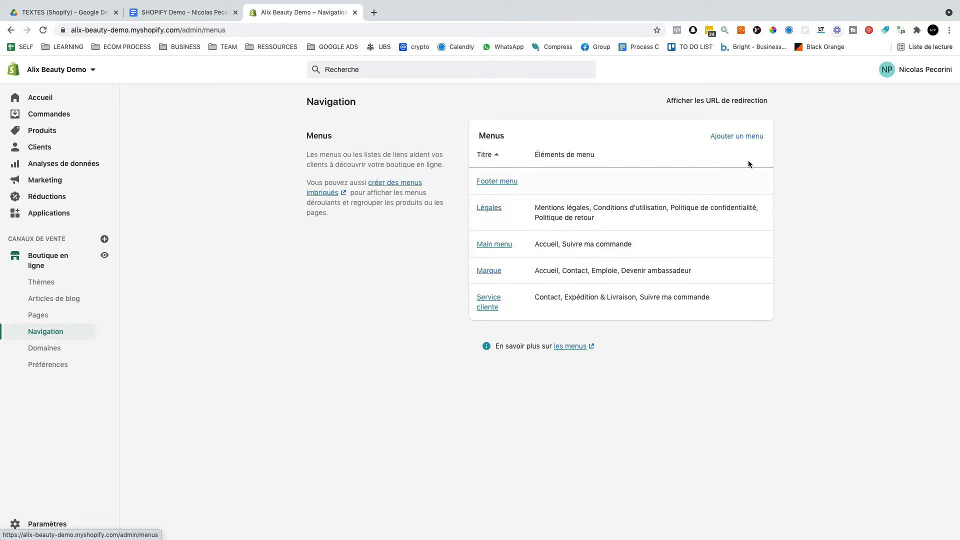
click(725, 137)
click(377, 149)
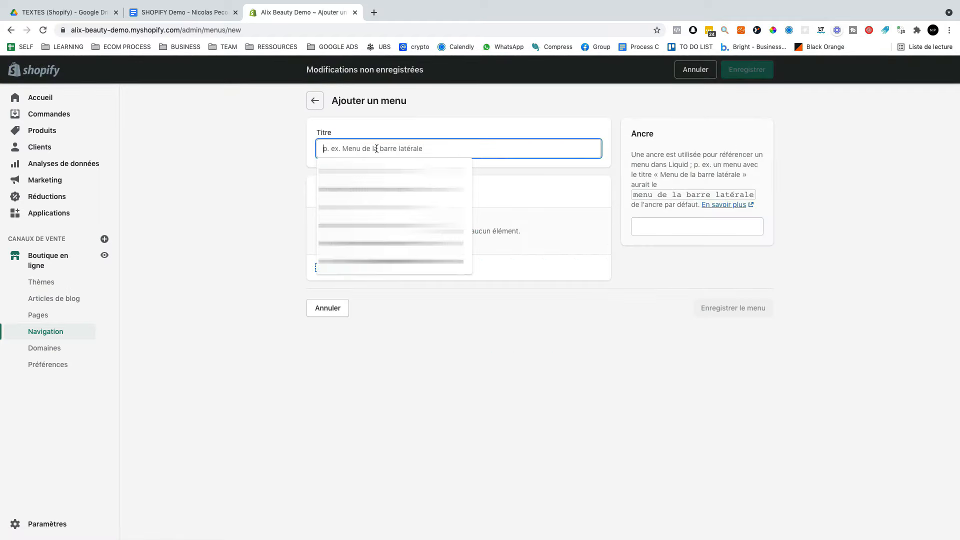
text(Marque)
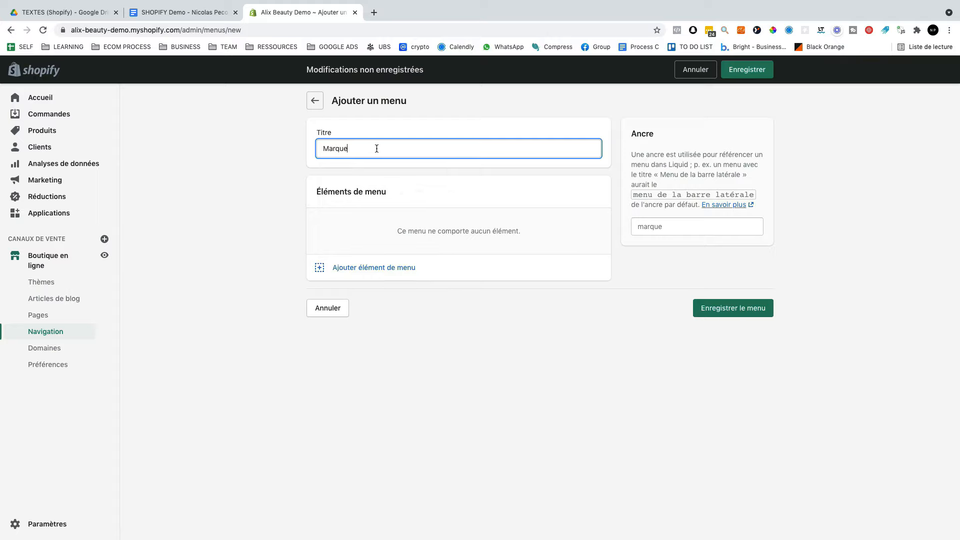
- Add a menu item to the Marque menu that links to the Shop page, keeping "Shop" as its name
key(super+a)
click(371, 267)
click(865, 180)
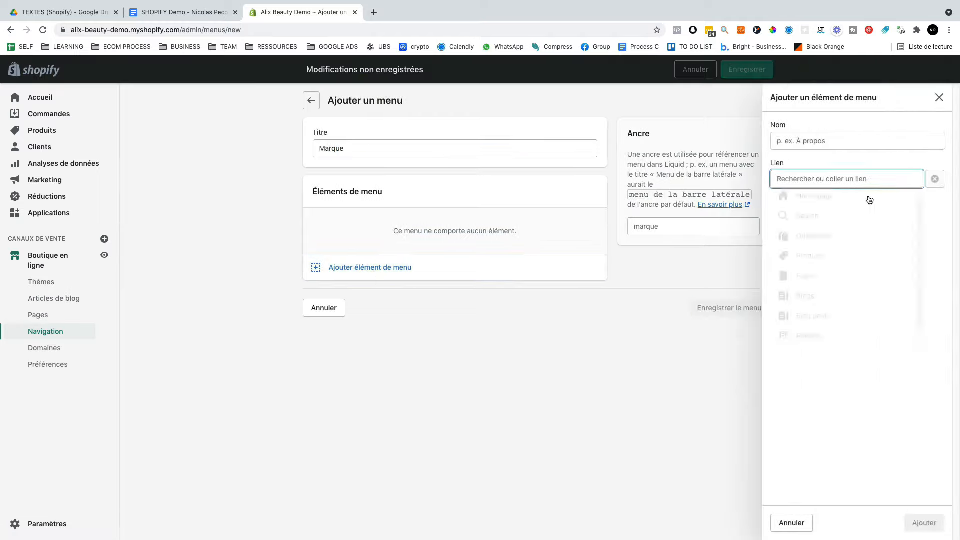
click(821, 282)
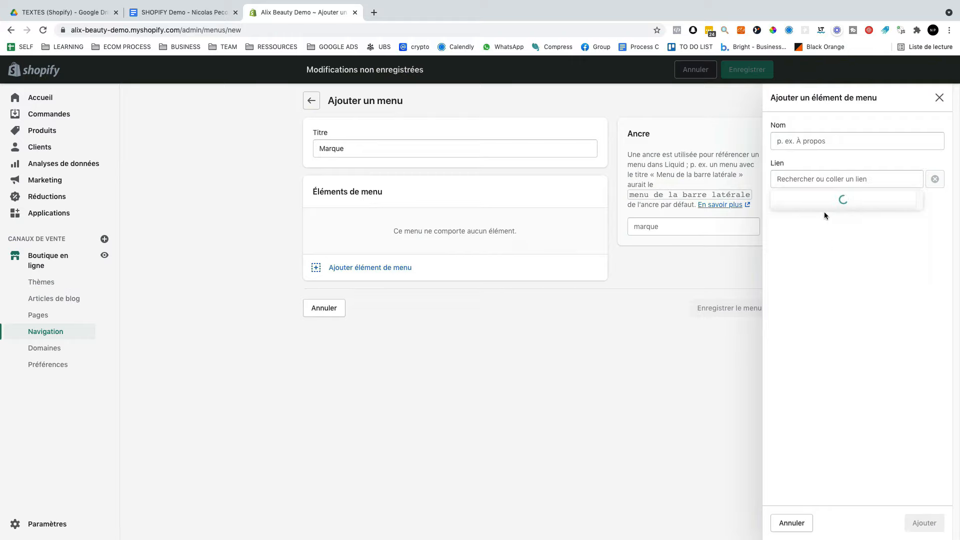
scroll(814, 302, down, 2)
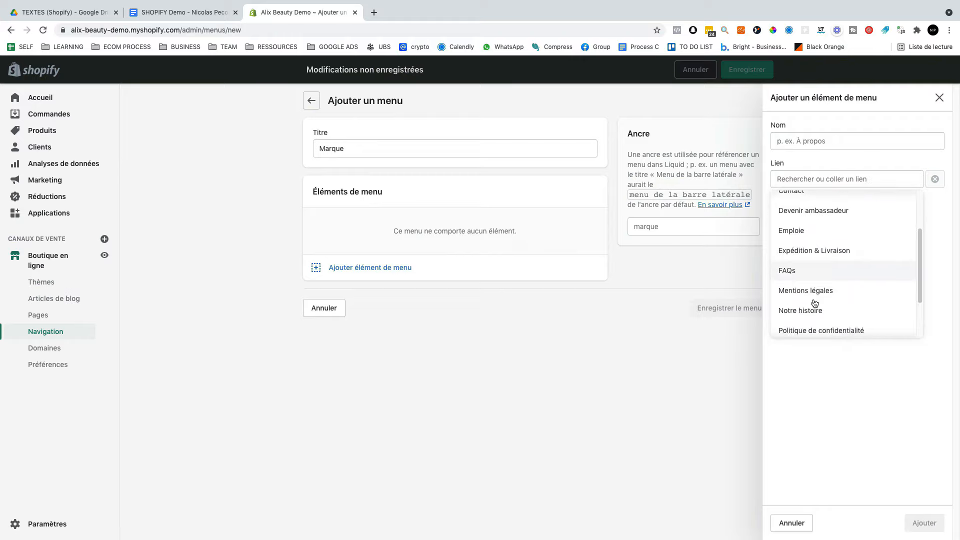
scroll(814, 302, down, 2)
click(814, 302)
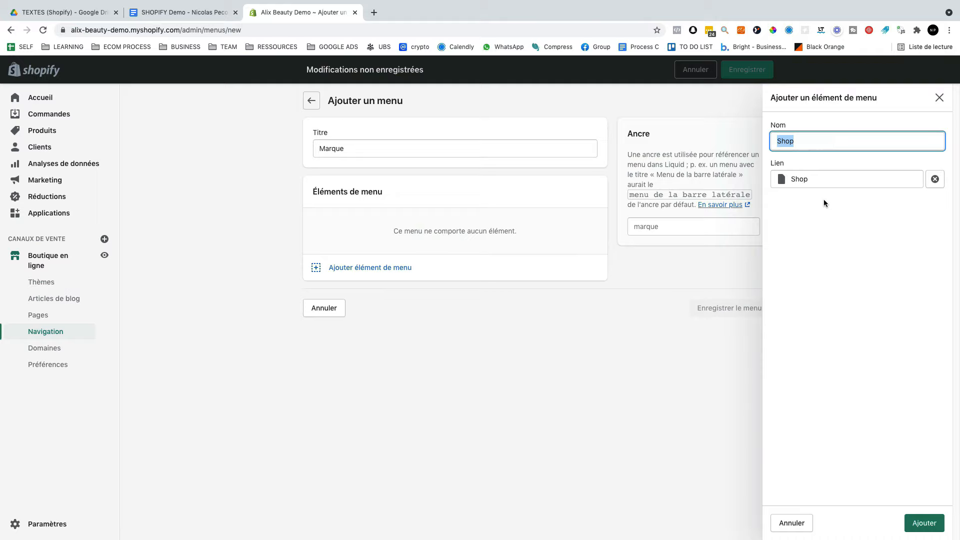
click(942, 531)
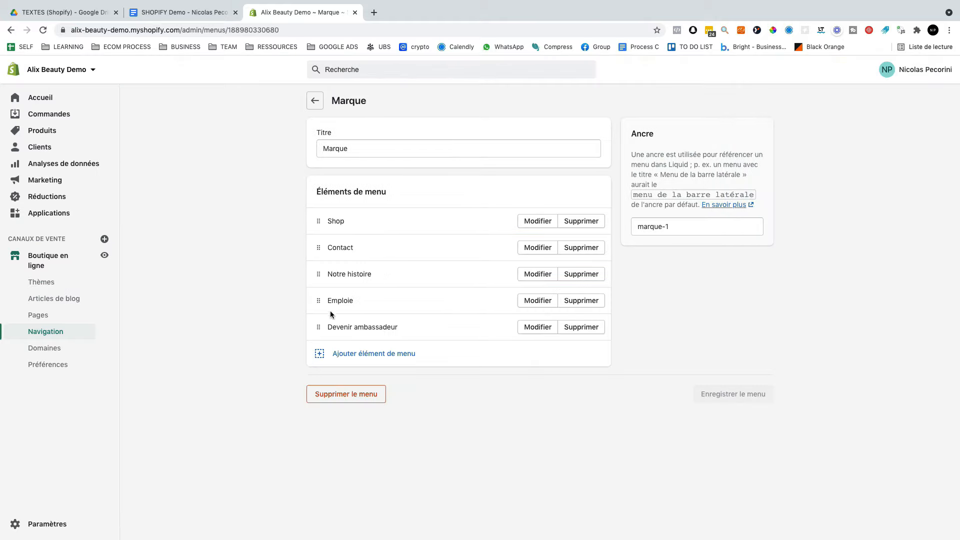
- Look over the items of the Marque menu and return to the list of menus
drag(326, 329, 284, 328)
click(284, 328)
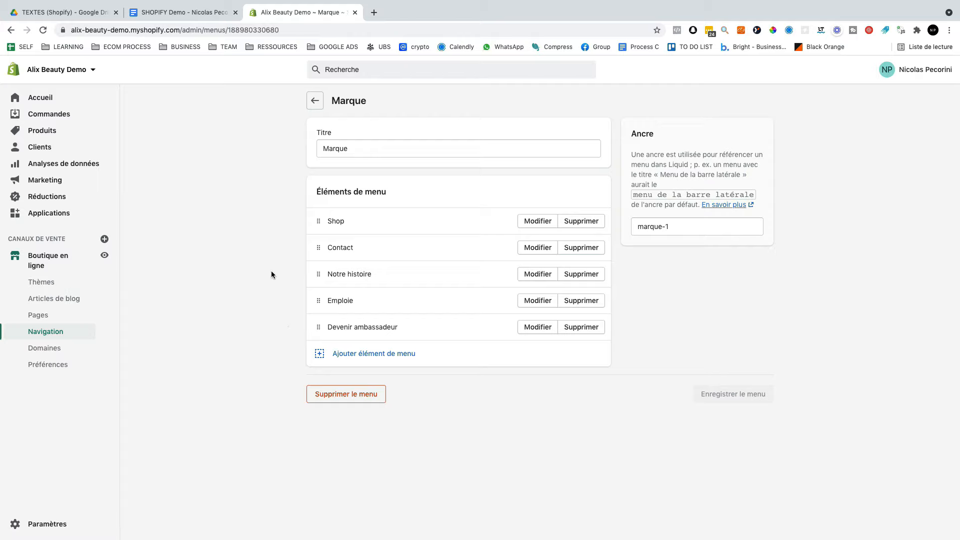
click(315, 100)
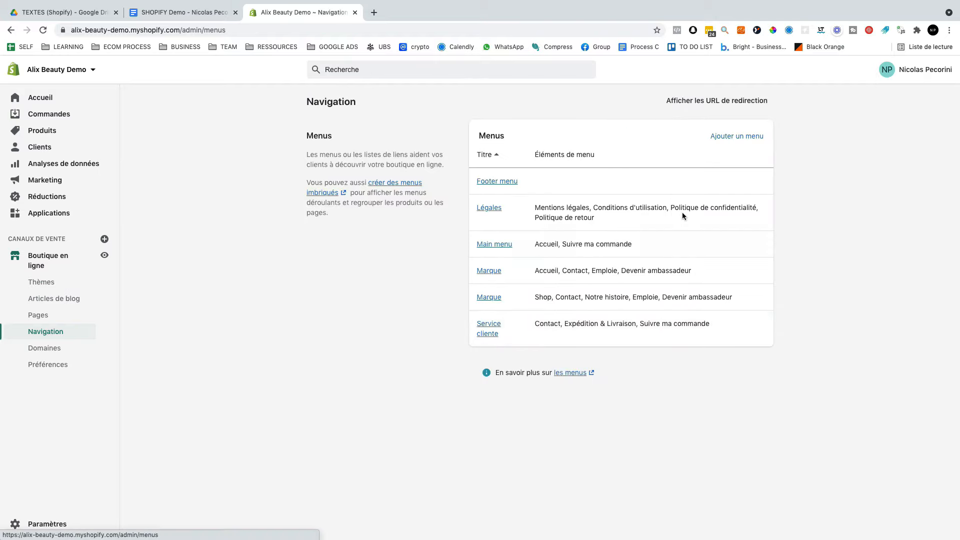
click(734, 137)
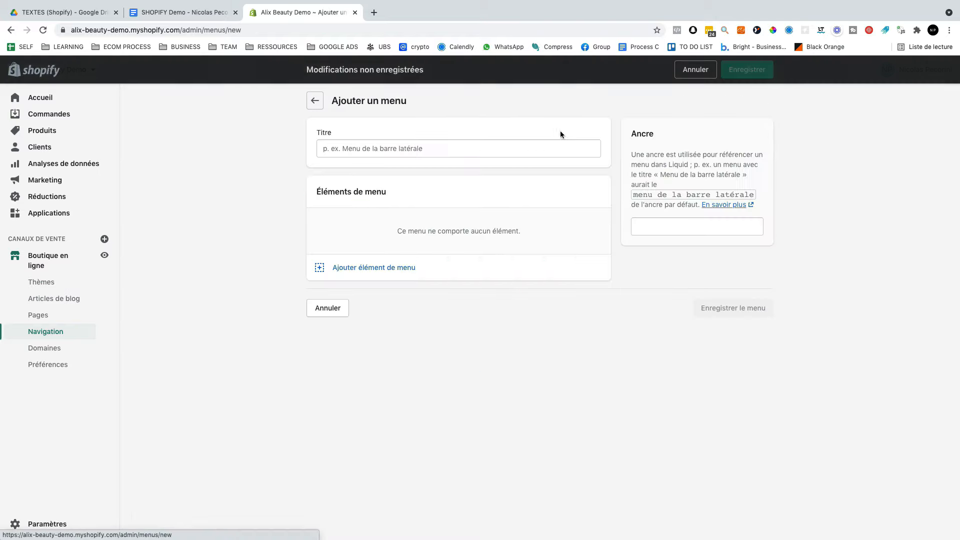
click(695, 69)
click(590, 329)
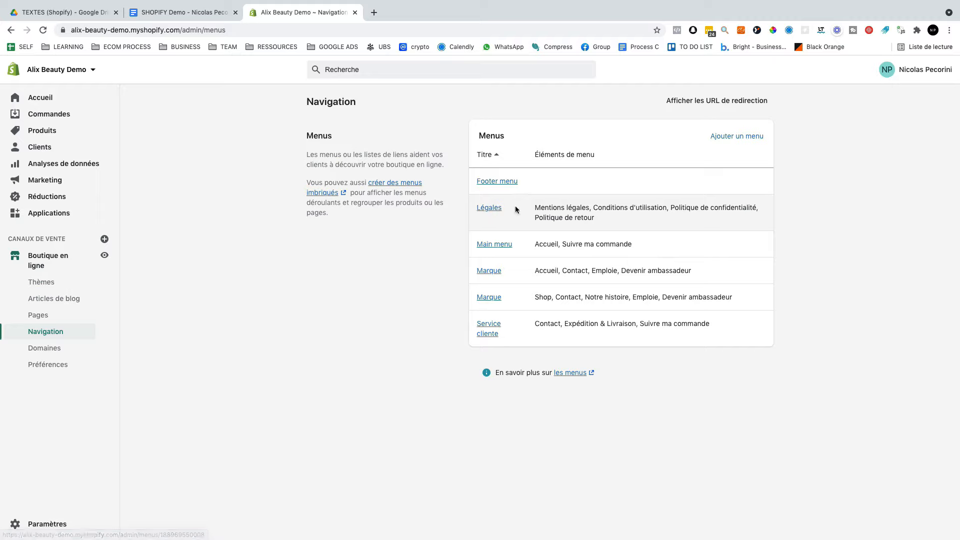
- Examine which pages the Légales menu contains in the list of menus
drag(534, 208, 598, 220)
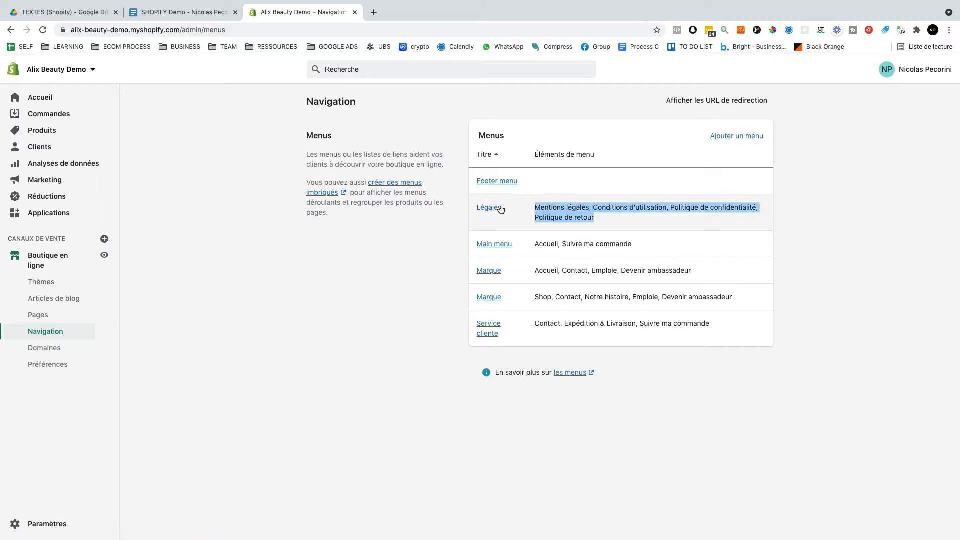
click(529, 211)
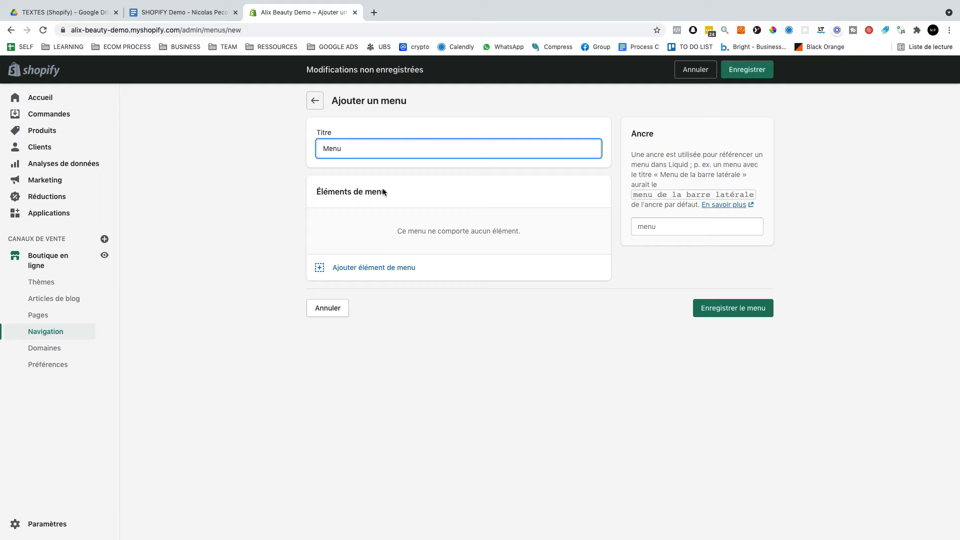
- Create a menu titled "Menu" with the items Accueil, Shop, Notre histoire and Contact, and save it
click(371, 269)
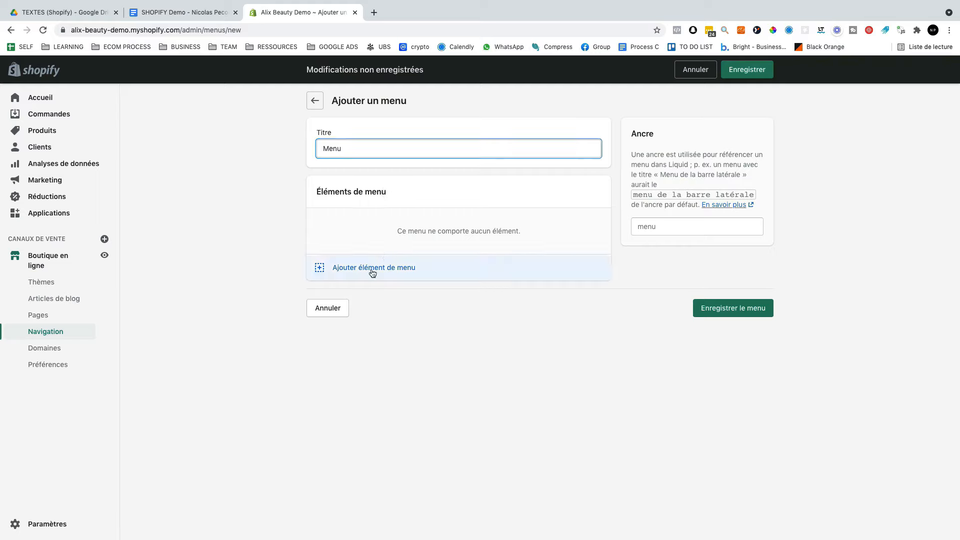
click(854, 181)
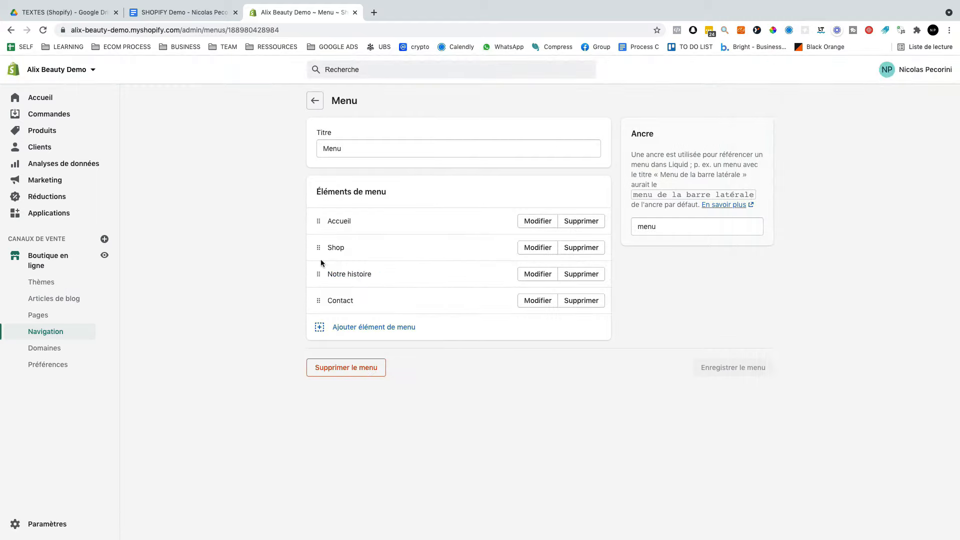
- Check the header navigation on the live storefront, and open the store's themes page in the admin
click(104, 255)
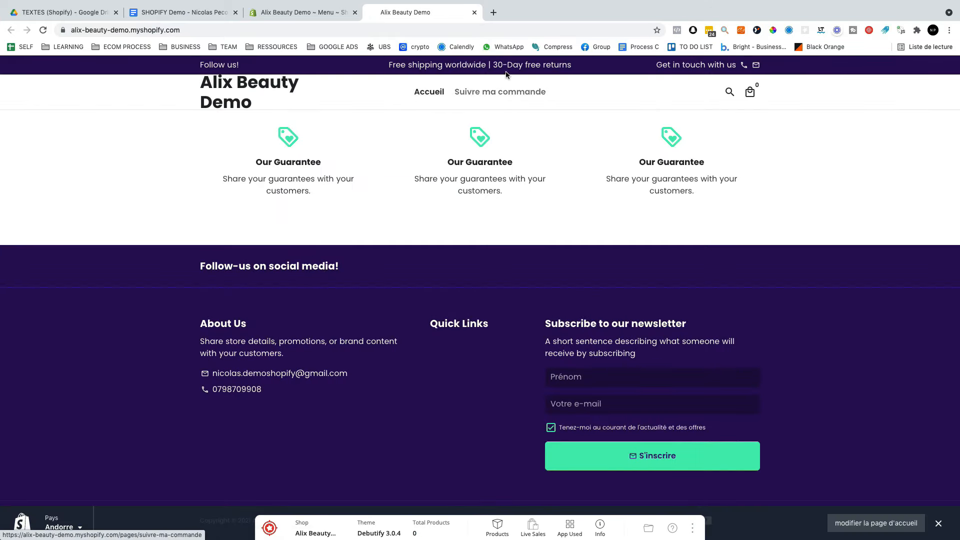
key(ctrl+shift+Tab)
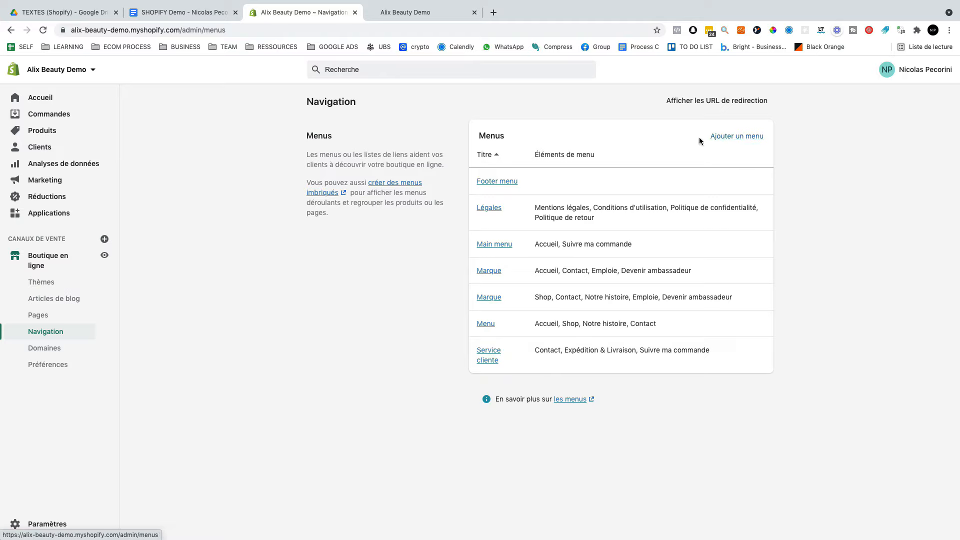
click(41, 282)
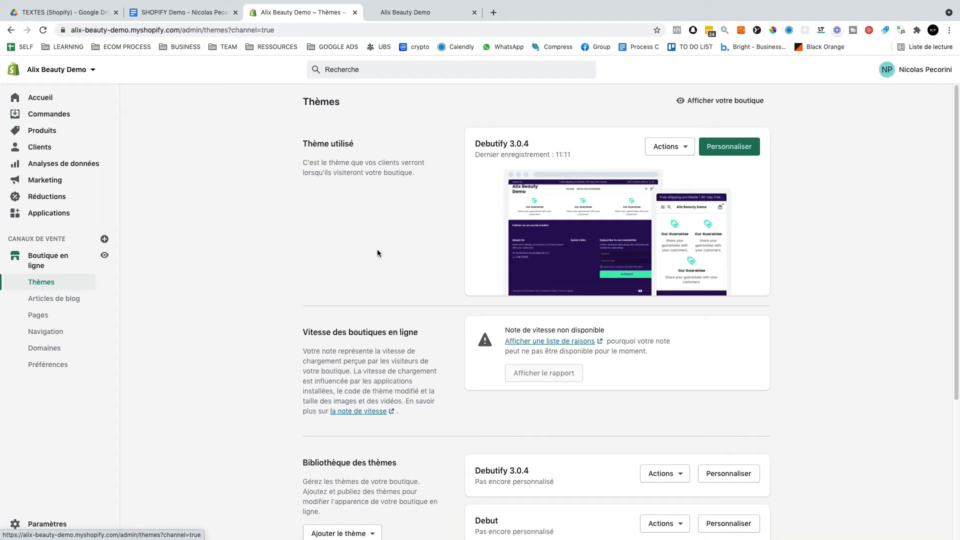
- Examine Shopify's free return and refund policy generator and the details its form asks for
click(420, 11)
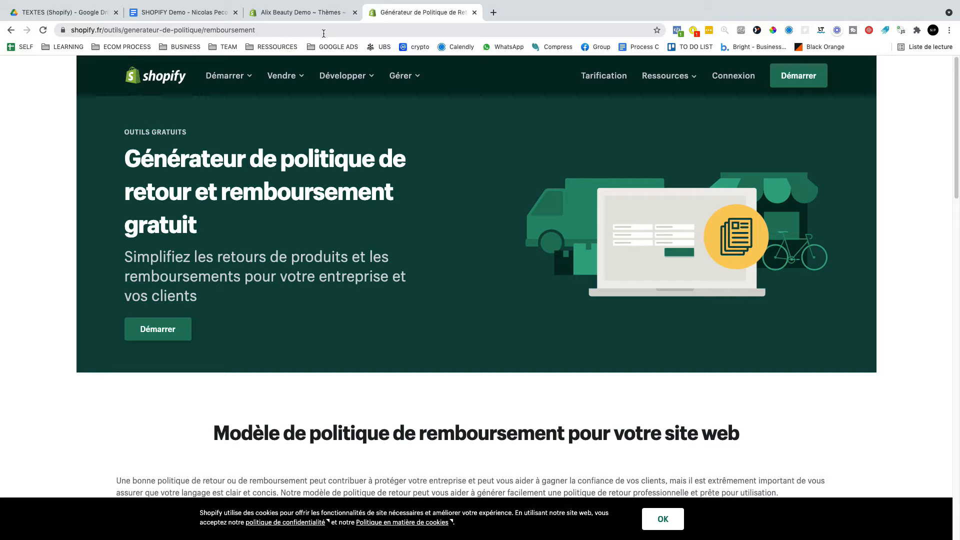
scroll(166, 169, down, 1)
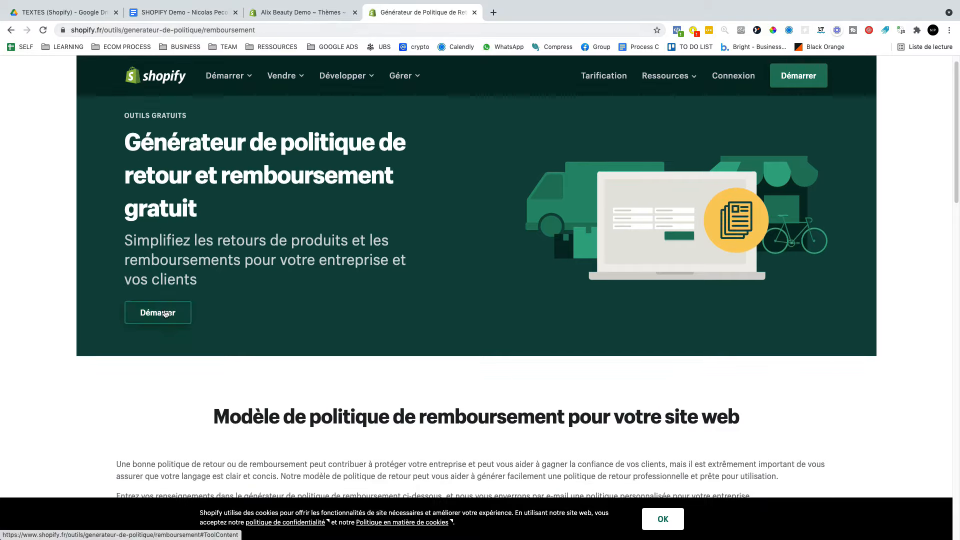
drag(129, 139, 221, 223)
drag(281, 141, 397, 161)
scroll(409, 290, down, 3)
scroll(409, 291, down, 5)
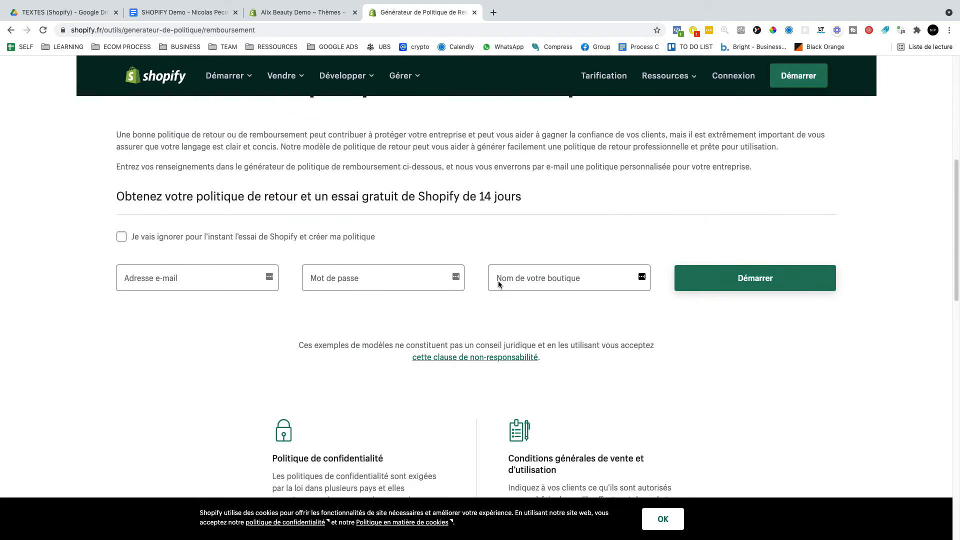
scroll(427, 230, up, 7)
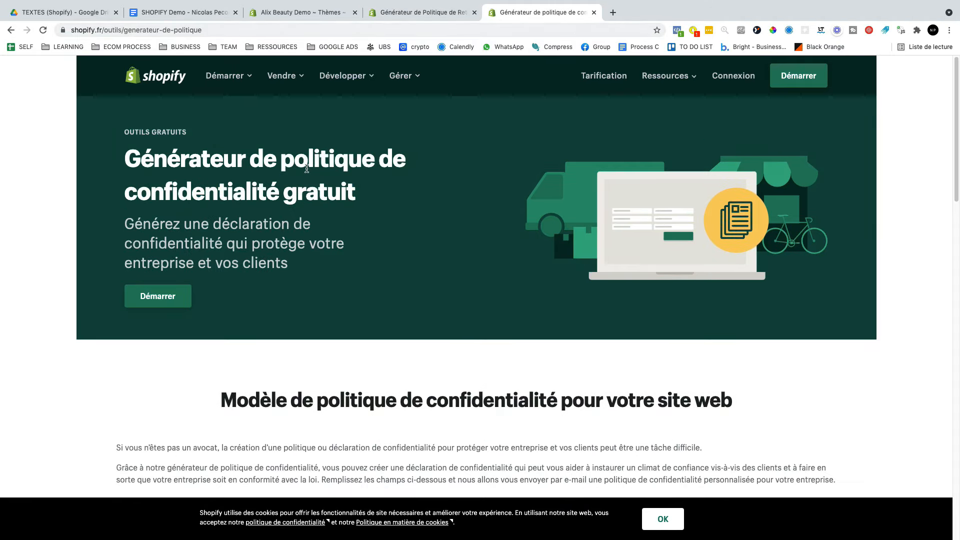
- Look over Shopify's free privacy policy generator and its template generator for terms of sale and use
drag(282, 157, 279, 192)
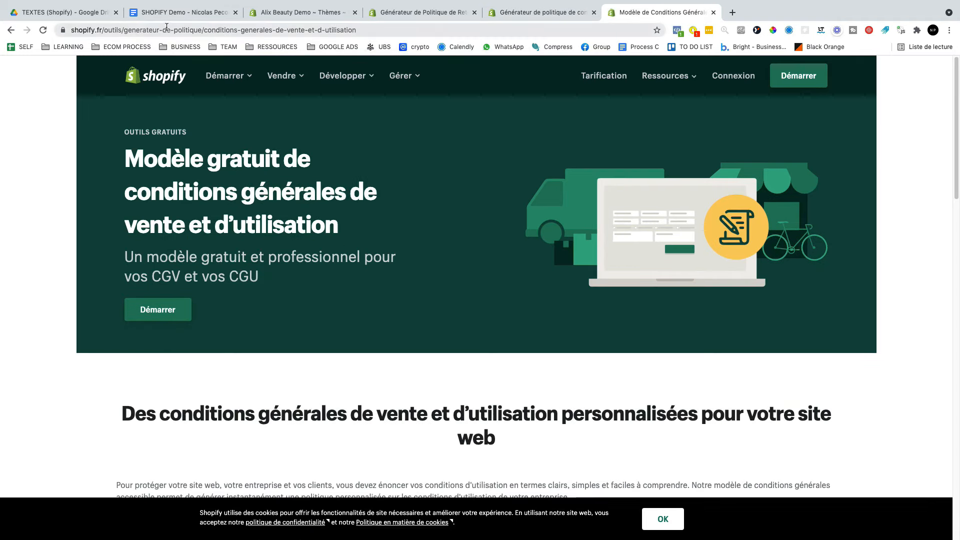
click(114, 31)
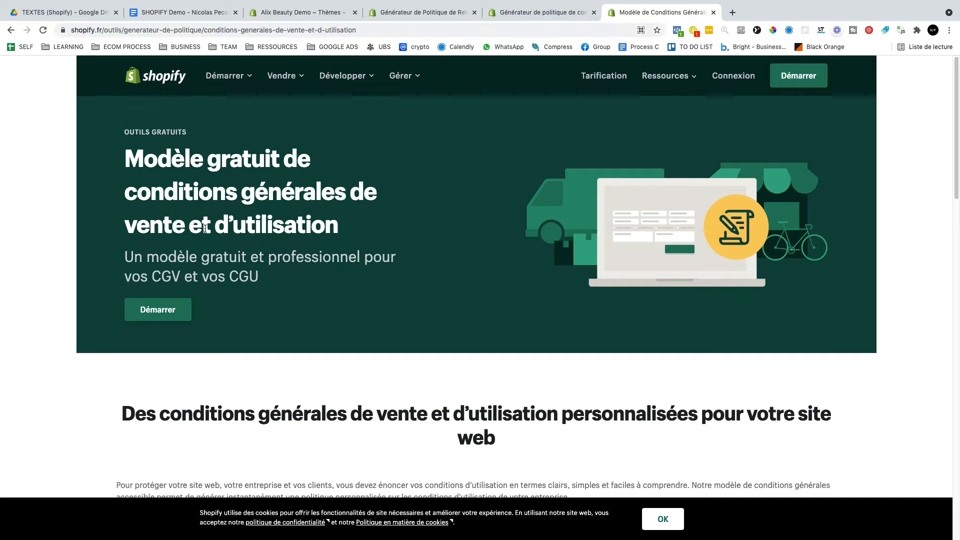
drag(152, 280, 181, 277)
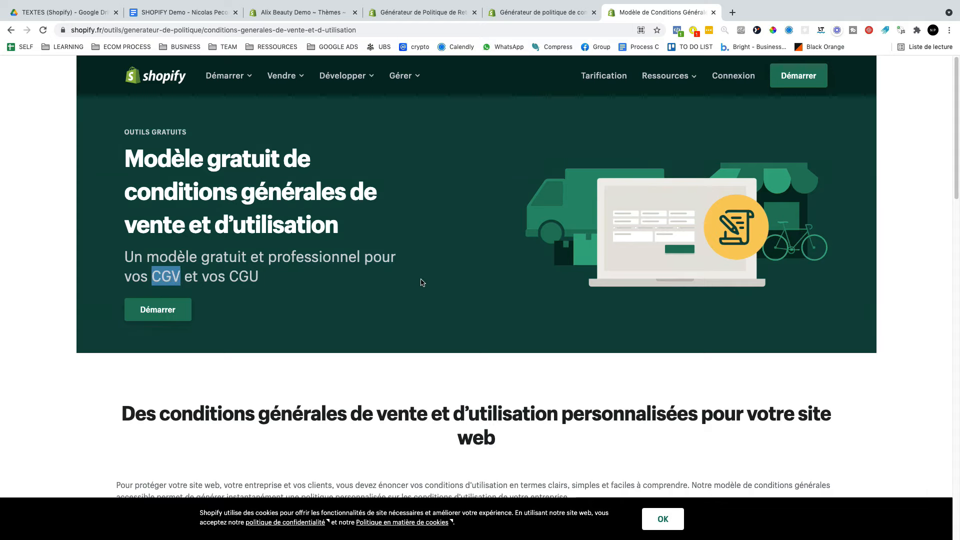
scroll(277, 334, down, 2)
scroll(277, 334, down, 4)
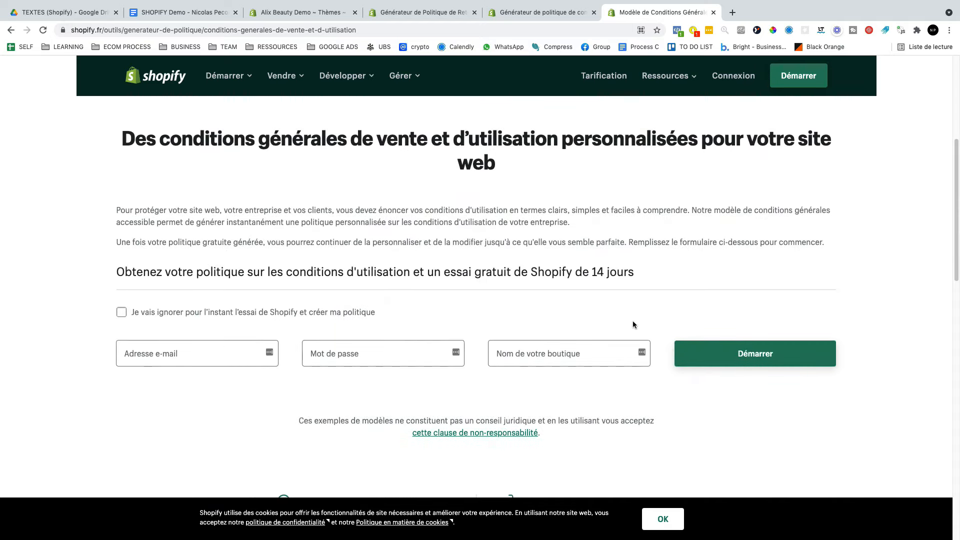
scroll(743, 268, up, 6)
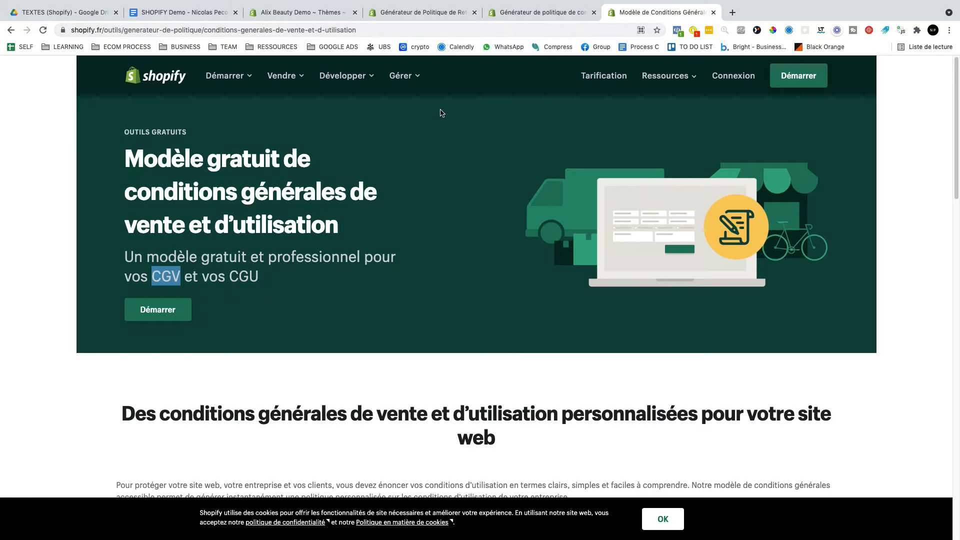
- Return to the store admin, open the Conditions d'utilisation page and read through its content
click(310, 13)
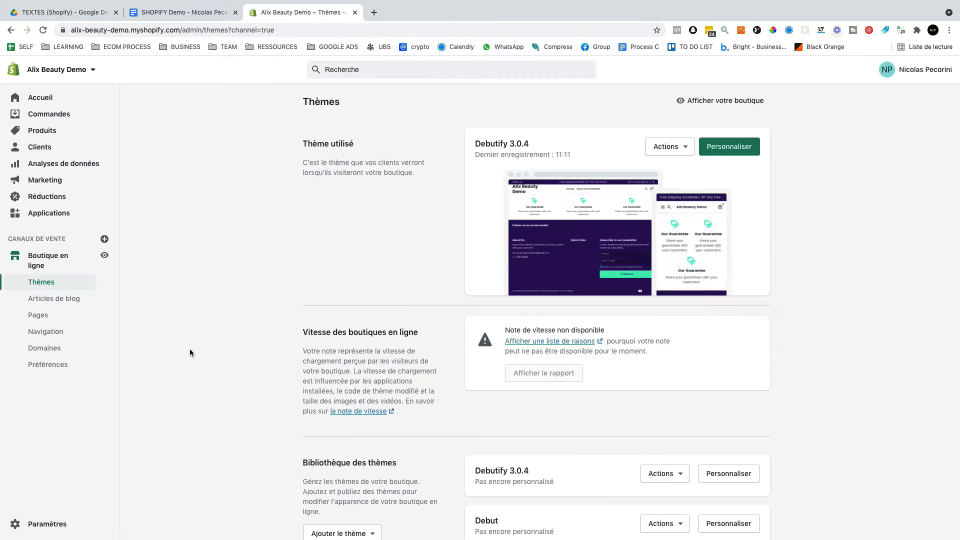
click(43, 315)
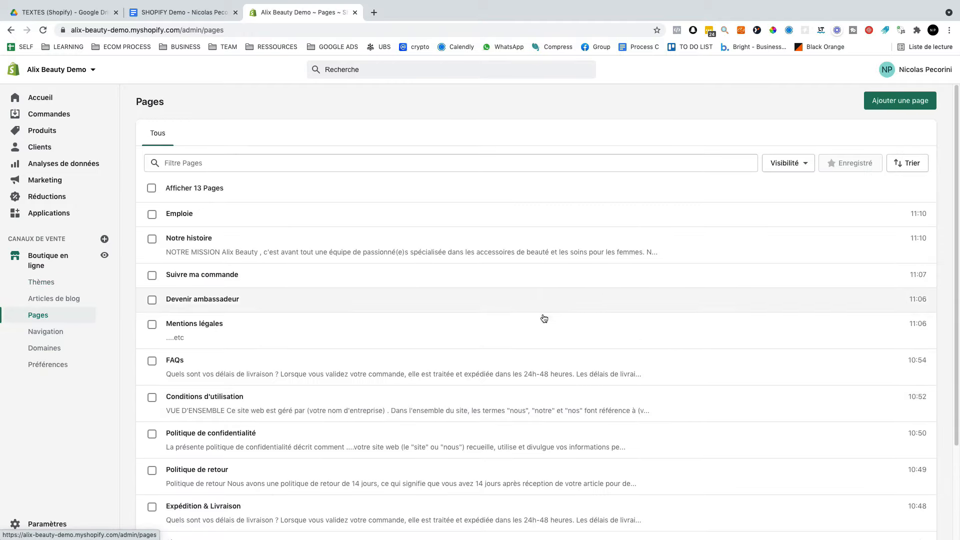
scroll(547, 314, down, 3)
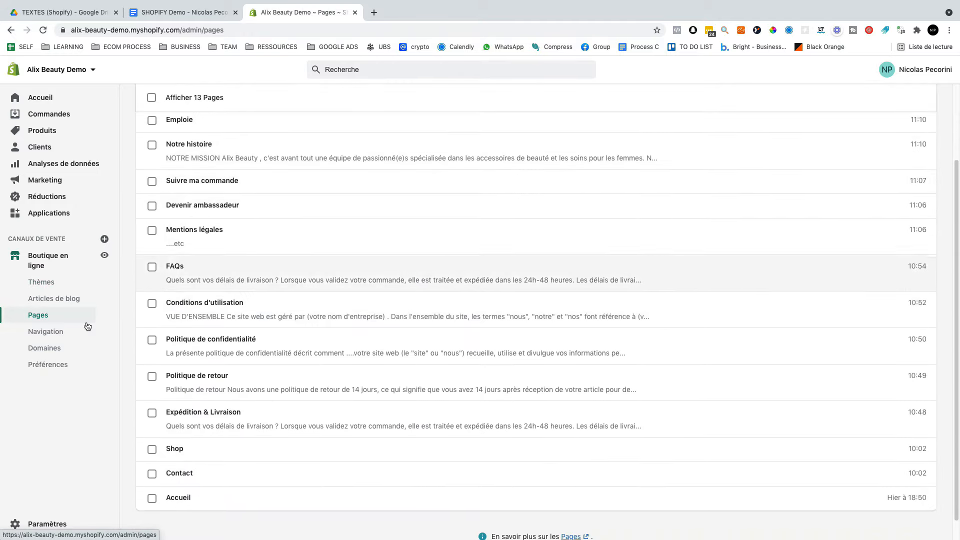
click(263, 307)
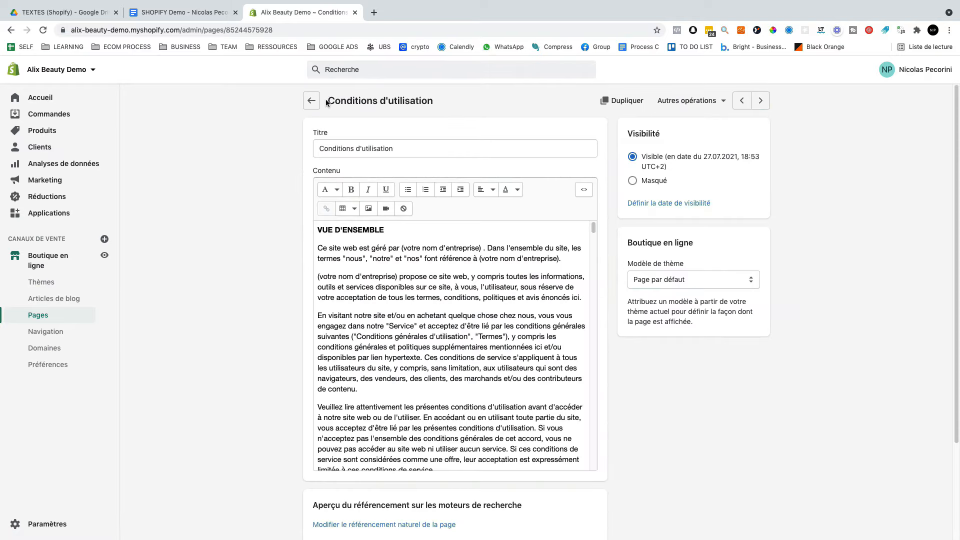
drag(327, 102, 419, 102)
scroll(450, 345, down, 3)
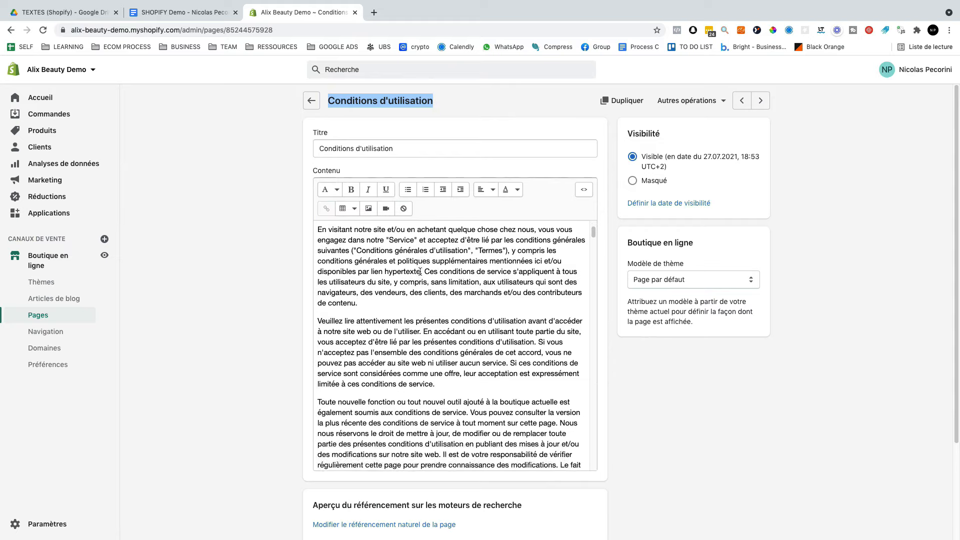
scroll(450, 345, up, 3)
click(330, 248)
scroll(392, 313, down, 20)
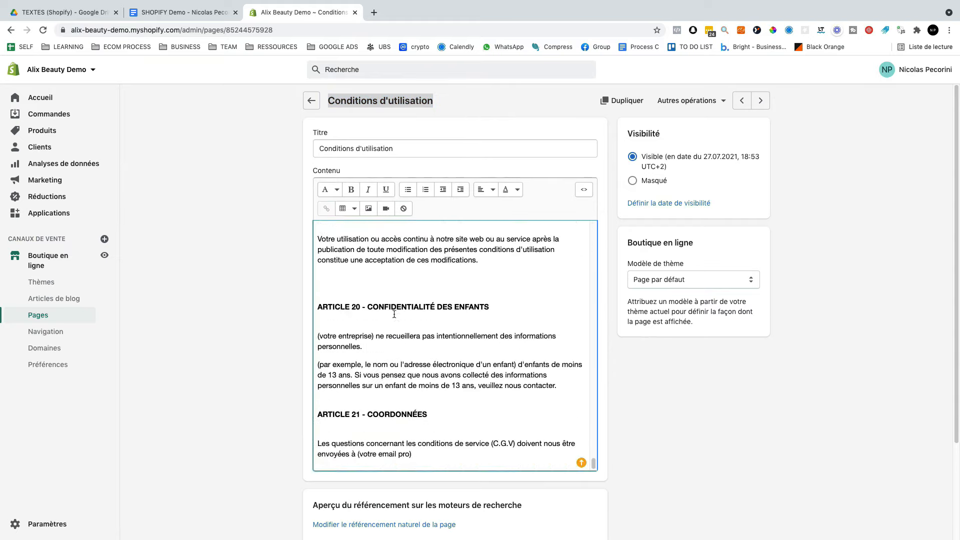
scroll(393, 313, up, 20)
- Open the Politique de retour page, skim its content and return to the list of pages
click(226, 263)
click(27, 330)
click(31, 319)
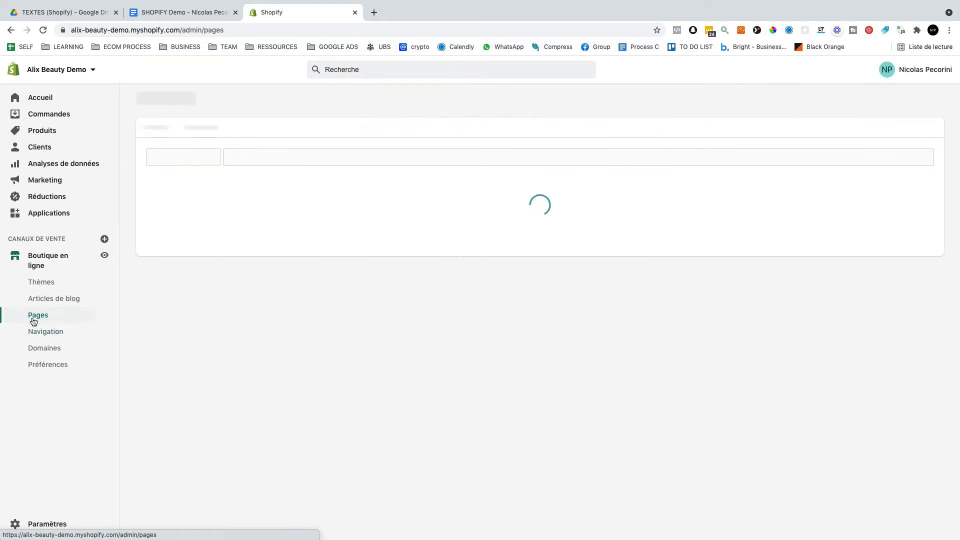
scroll(199, 246, down, 3)
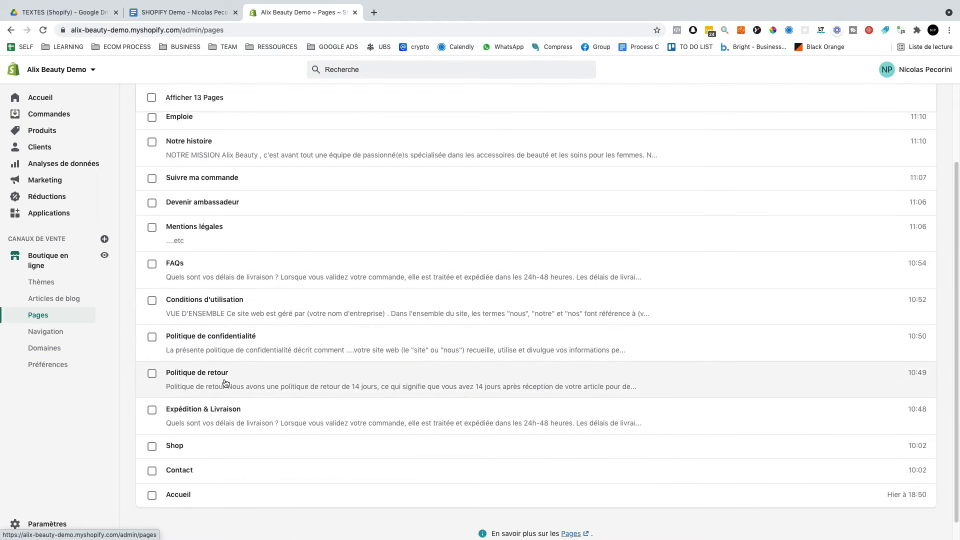
click(219, 372)
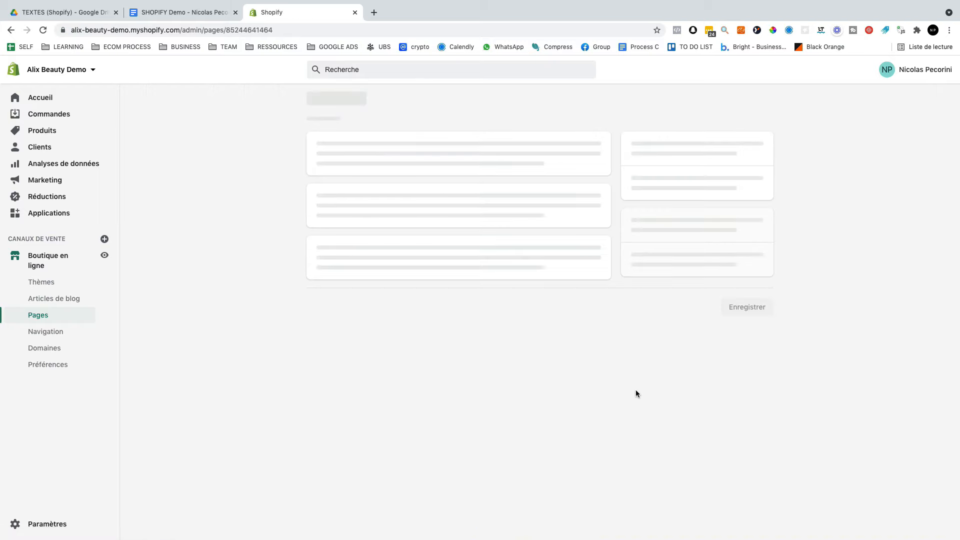
click(320, 288)
scroll(322, 246, down, 5)
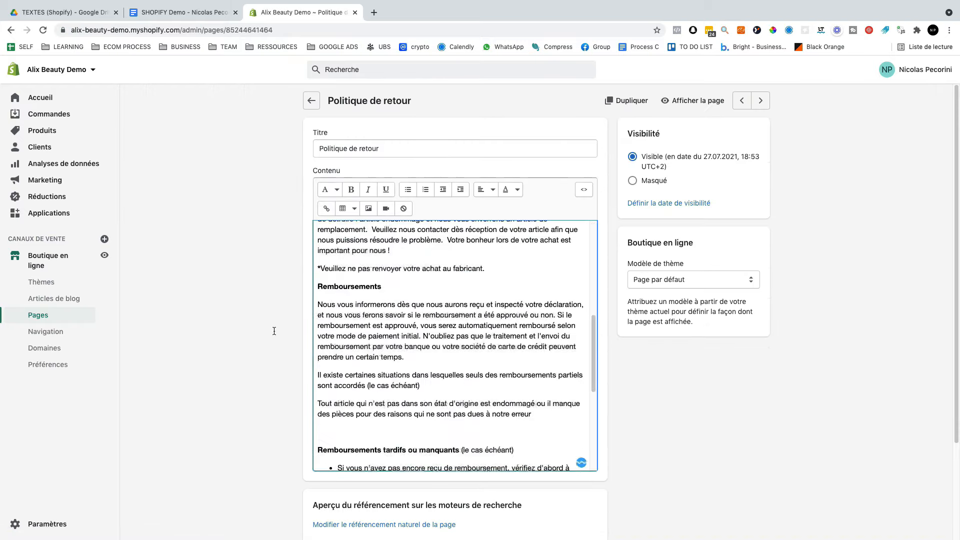
click(50, 321)
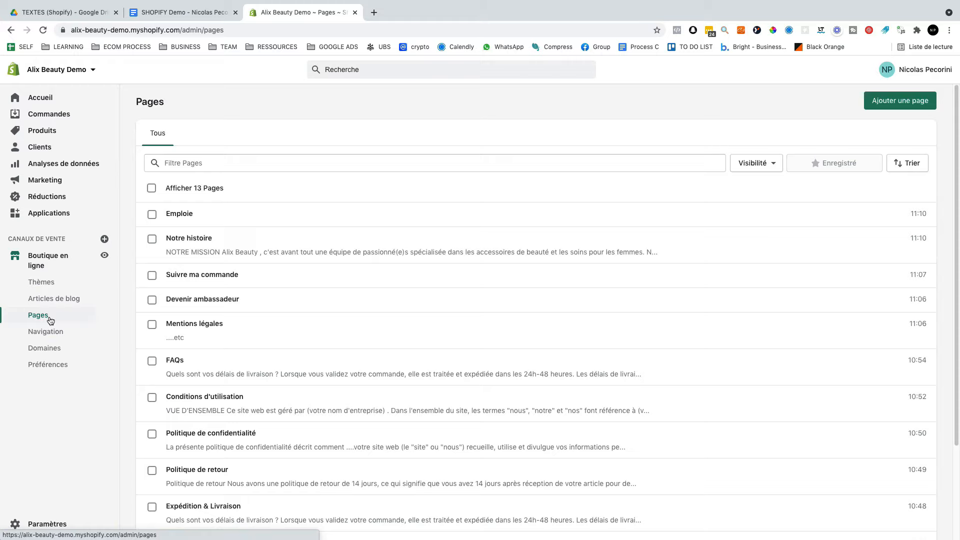
- Open the store's general settings and check the currencies offered for the store currency, keeping euro (EUR)
click(45, 523)
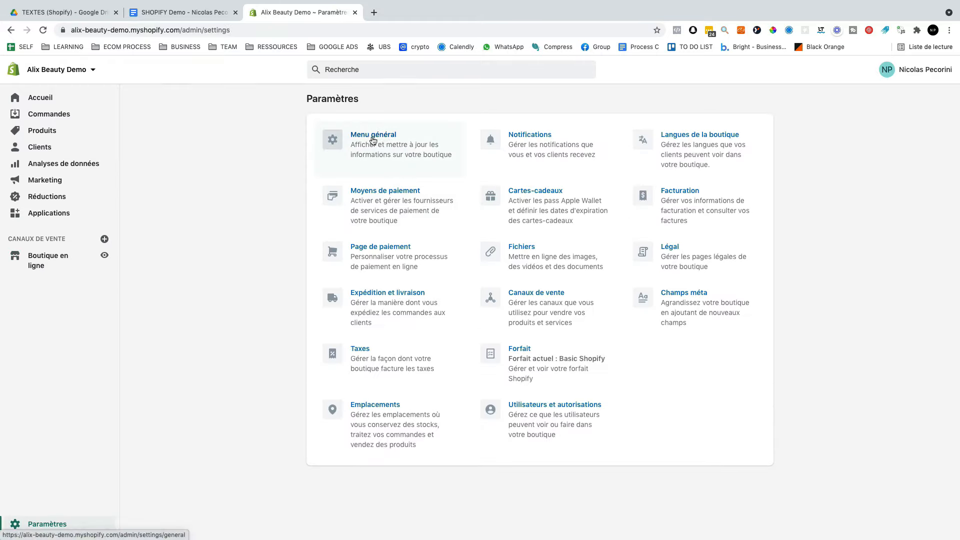
click(379, 134)
scroll(425, 261, down, 10)
click(584, 399)
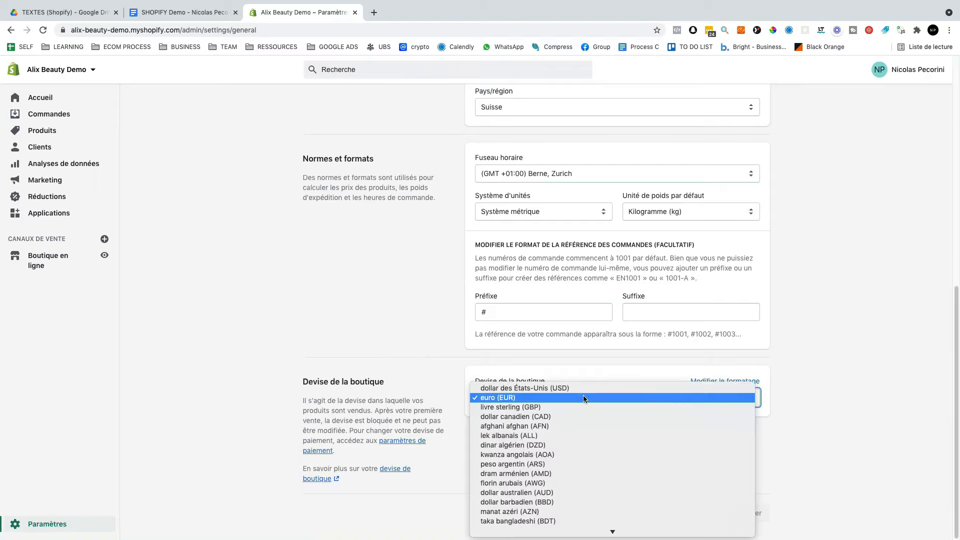
click(391, 384)
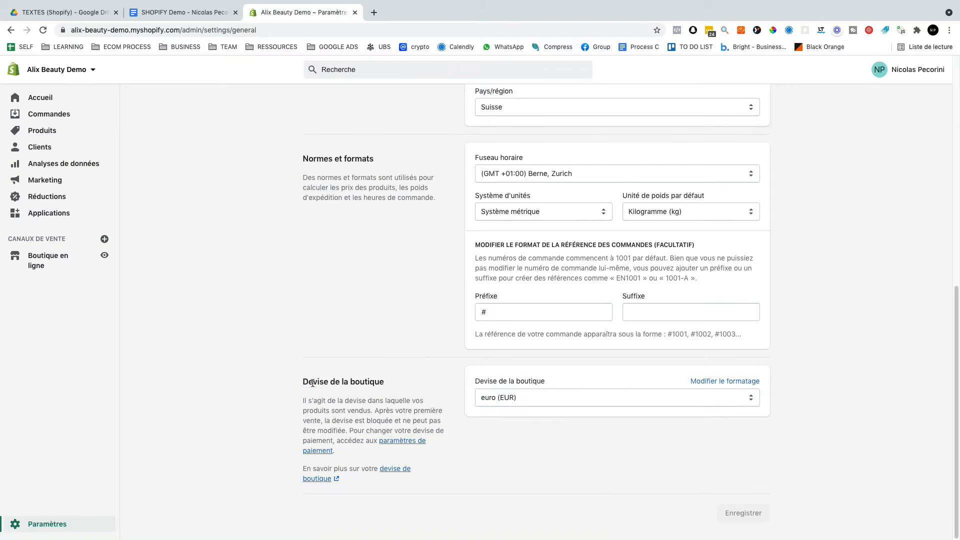
triple_click(391, 384)
click(562, 398)
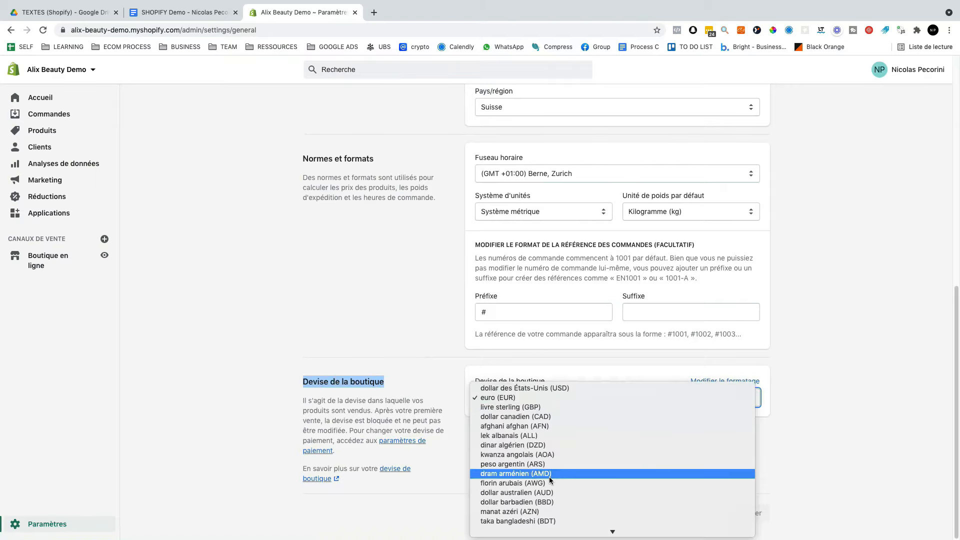
click(374, 331)
- Open the payment settings and review the PayPal Express Checkout, third-party, alternative and manual payment sections
click(48, 529)
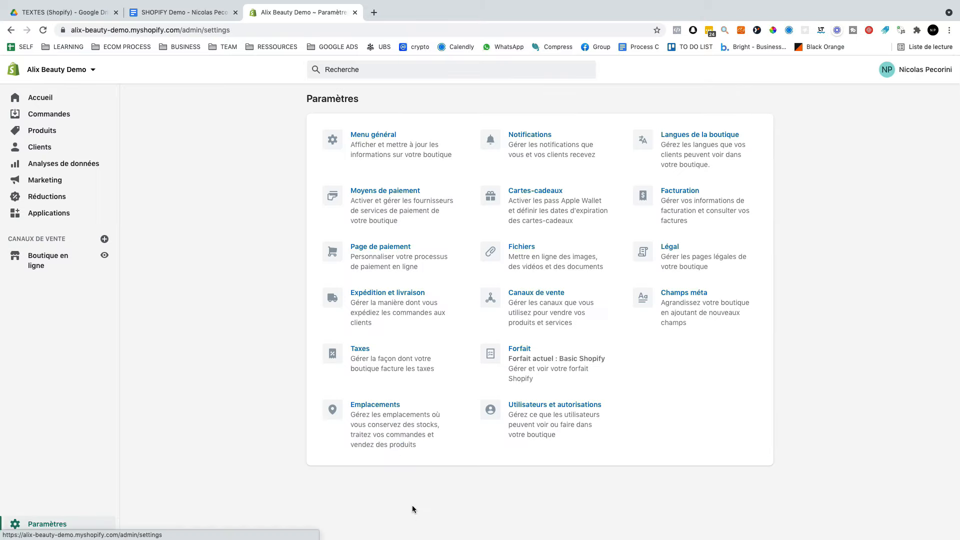
click(377, 194)
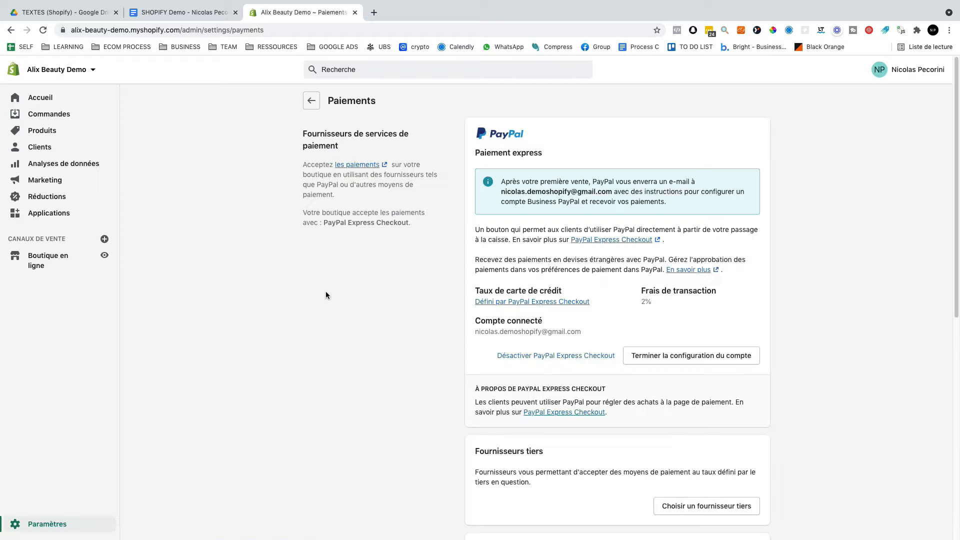
scroll(326, 295, down, 3)
scroll(674, 97, up, 3)
scroll(670, 303, down, 1)
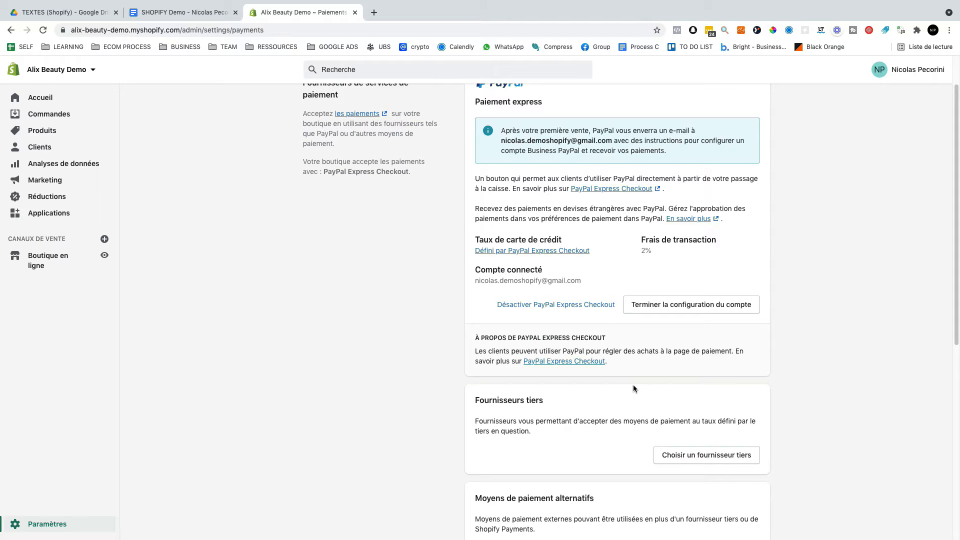
scroll(634, 387, down, 2)
scroll(650, 360, up, 3)
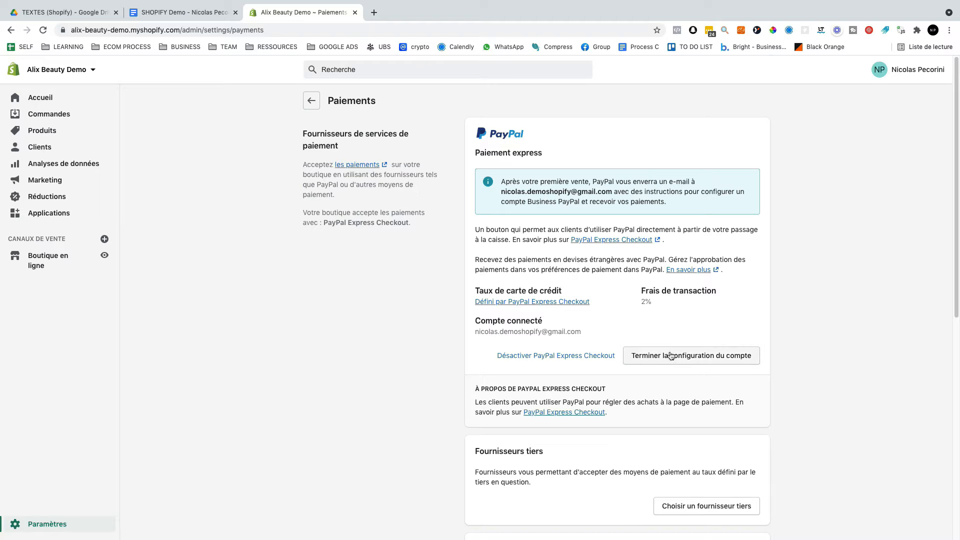
scroll(533, 334, down, 4)
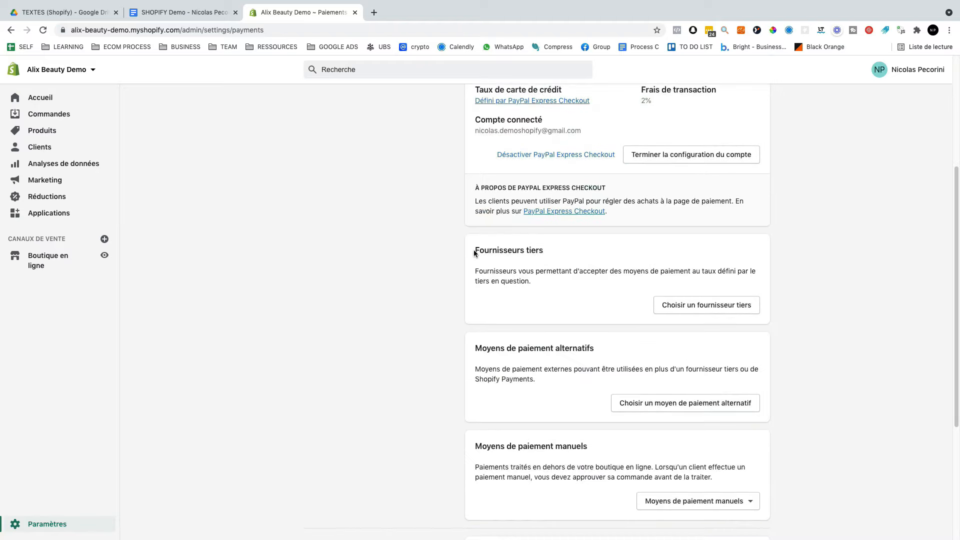
- Open the list of third-party payment providers and search it for "stripe"
drag(472, 250, 544, 251)
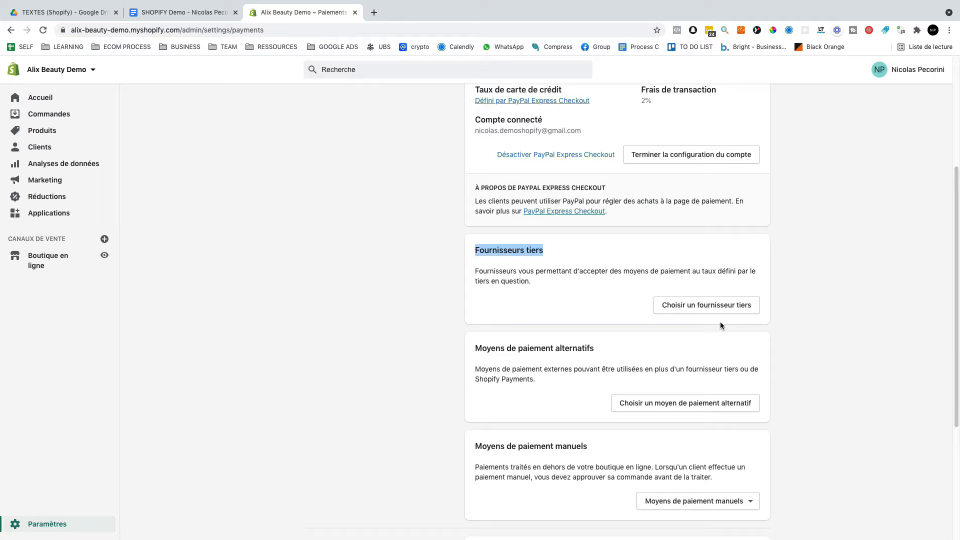
click(700, 305)
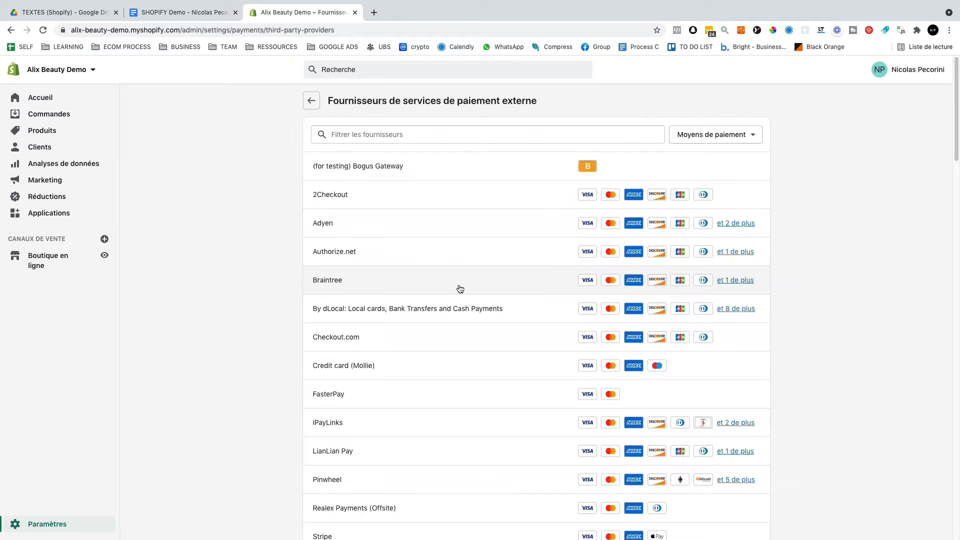
click(365, 129)
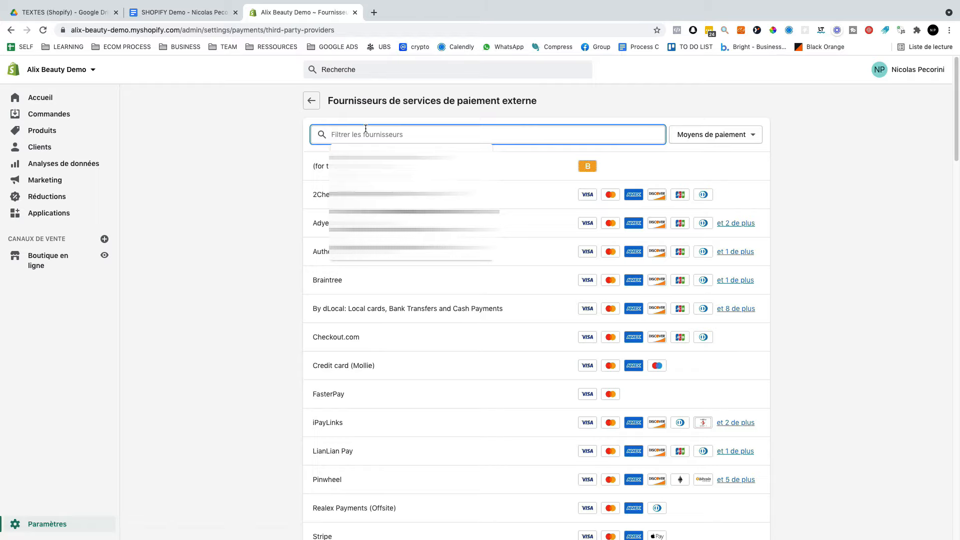
text(stripe)
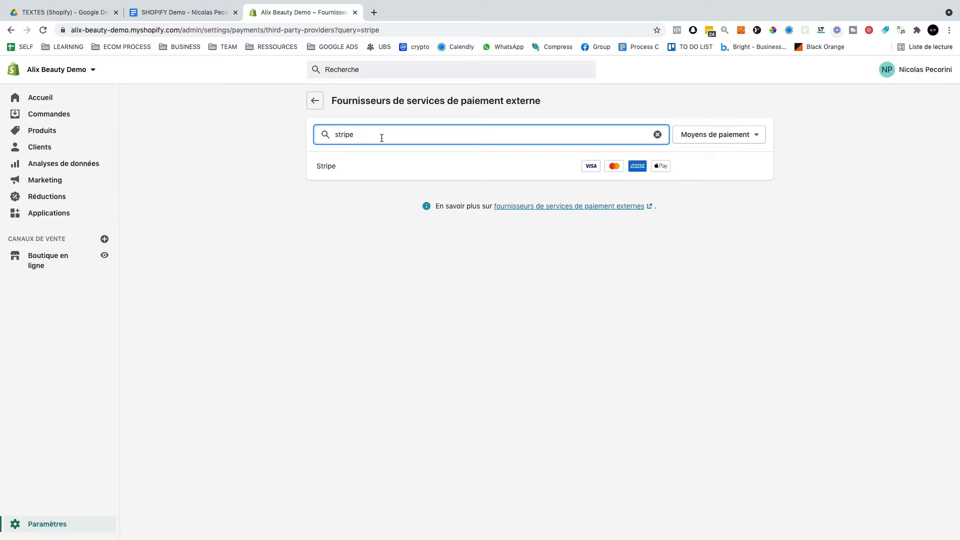
- Clear the provider search and browse the full list of third-party payment providers
key(BackSpace)
key(BackSpace)
key(BackSpace)
key(BackSpace)
key(BackSpace)
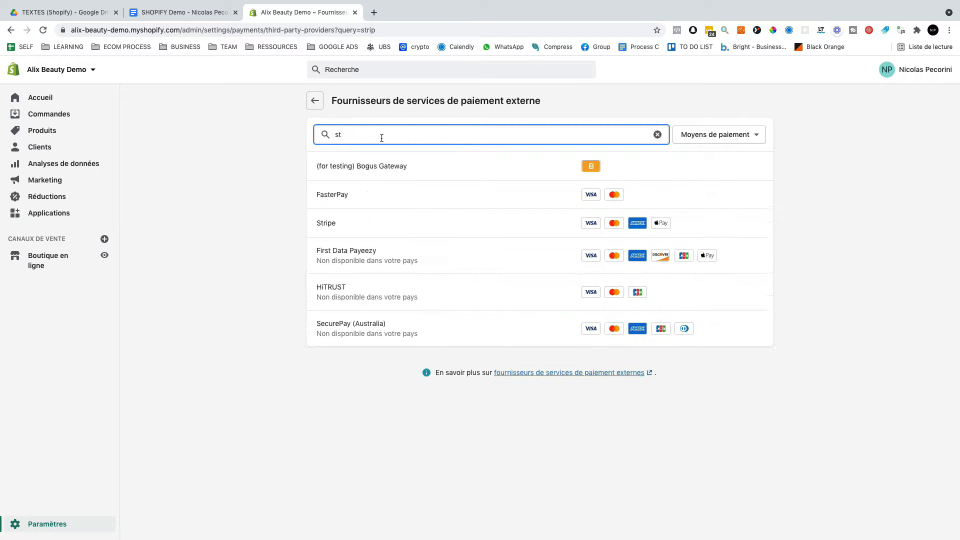
scroll(334, 394, down, 10)
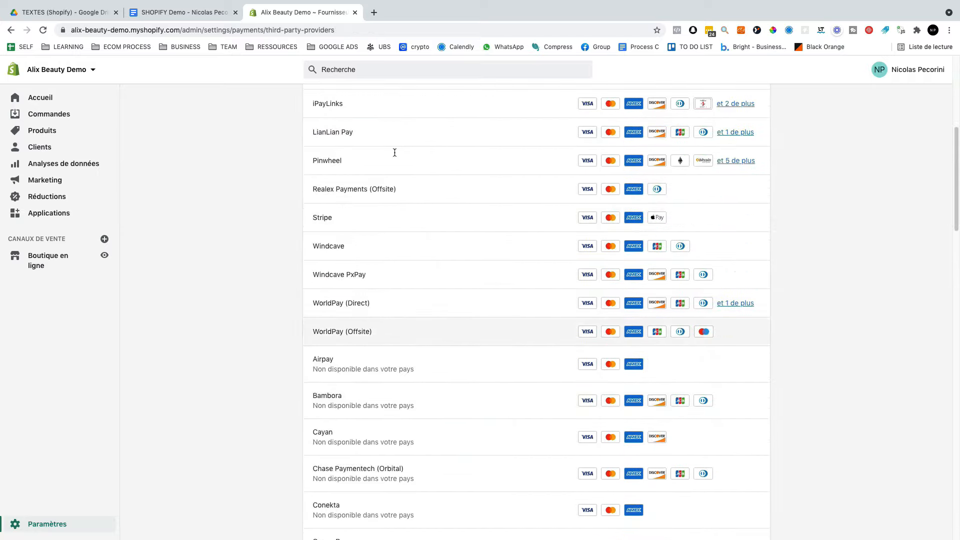
- Browse the rest of the third-party payment provider list, then return to the payment settings and look them over
scroll(375, 400, down, 10)
scroll(375, 362, down, 15)
scroll(376, 361, up, 20)
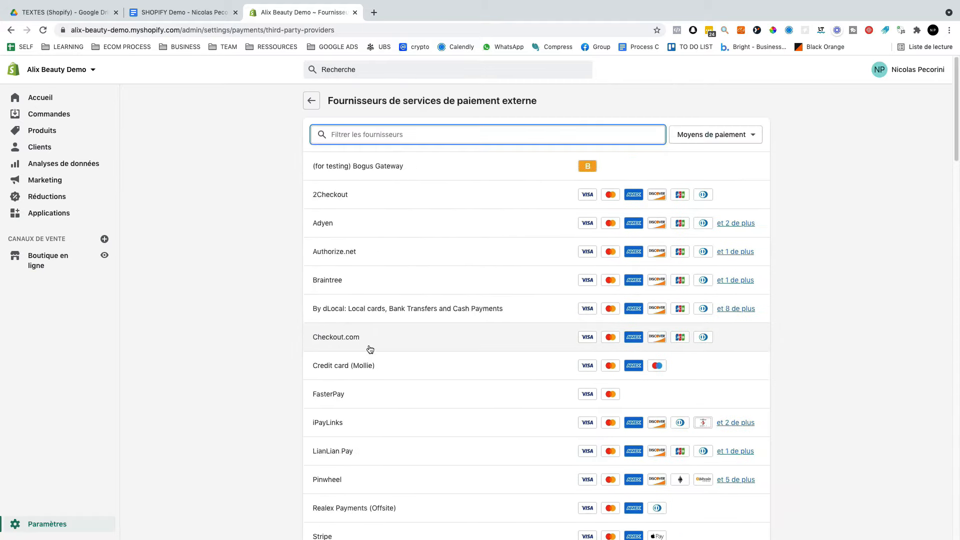
click(310, 101)
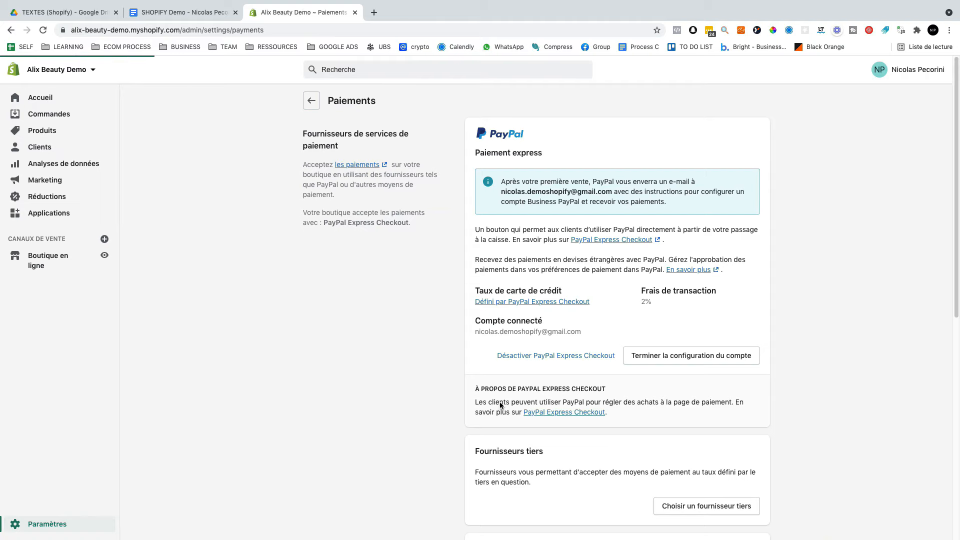
scroll(595, 419, down, 8)
scroll(595, 417, up, 8)
- Open the checkout page settings and review the customer accounts, customer contact and form options
click(41, 528)
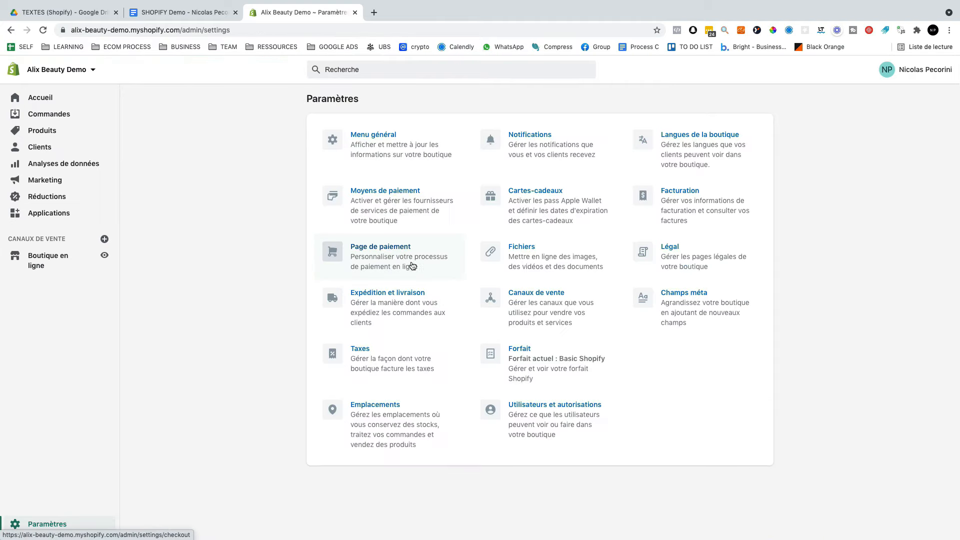
click(368, 251)
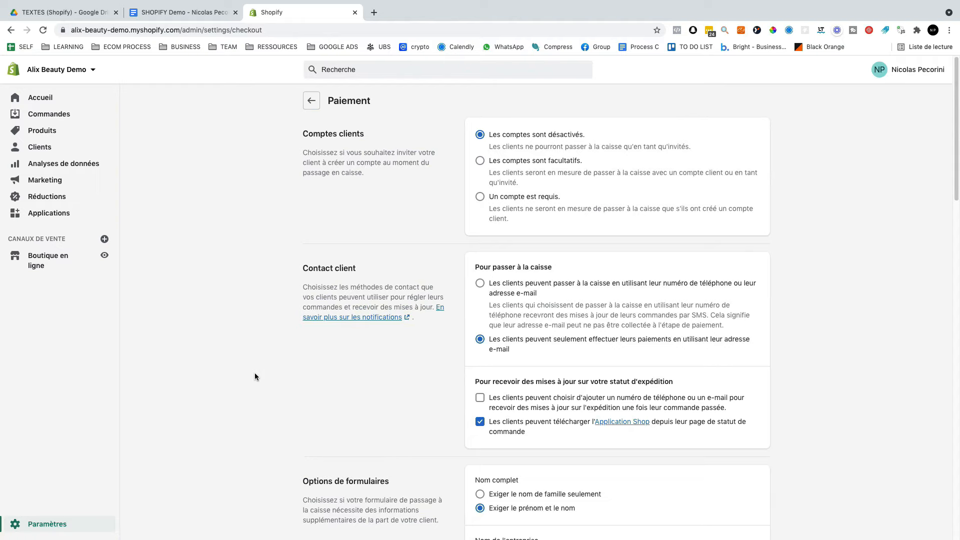
scroll(480, 280, down, 2)
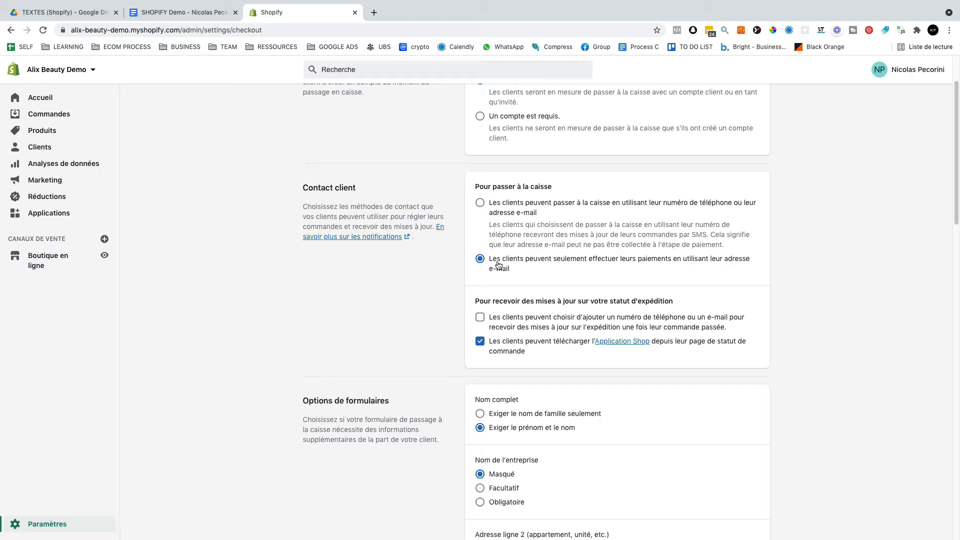
scroll(481, 268, down, 4)
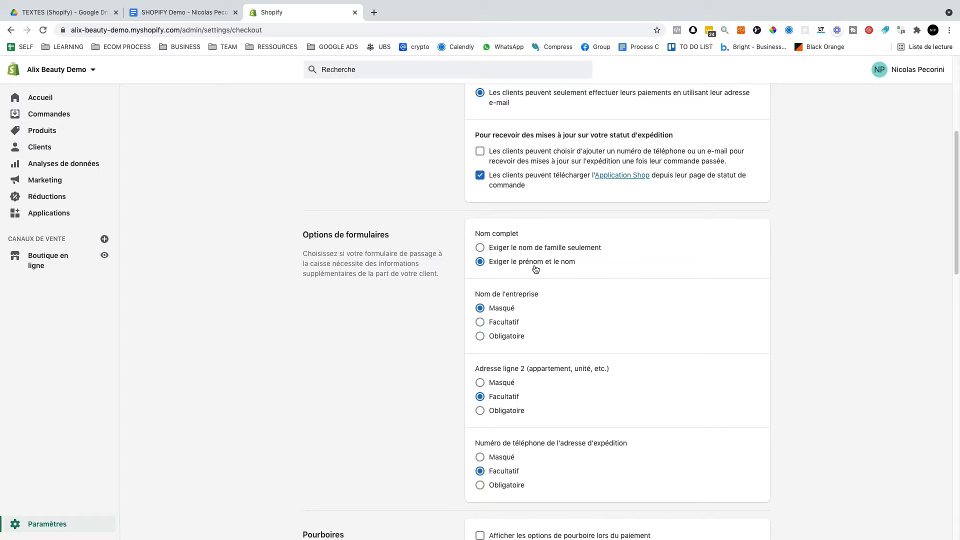
scroll(568, 270, down, 2)
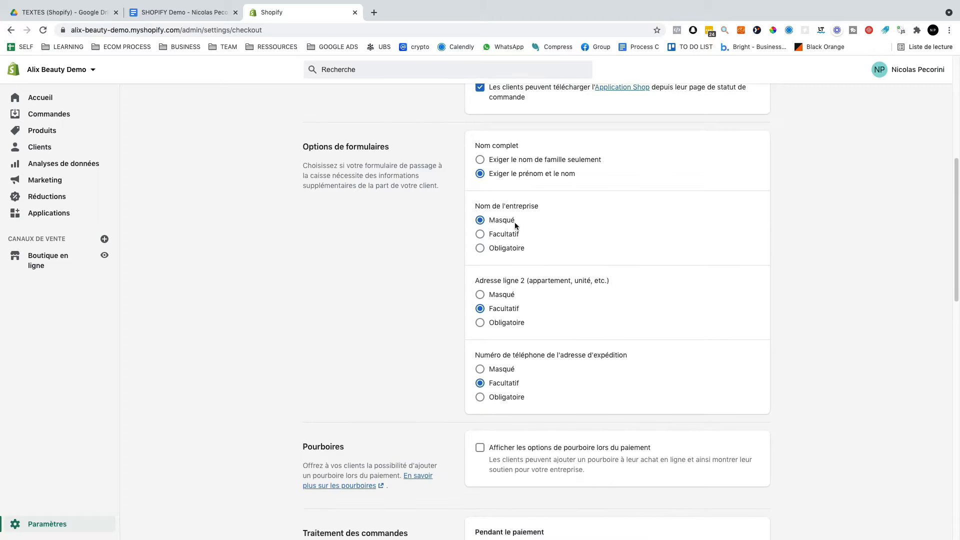
scroll(550, 253, down, 2)
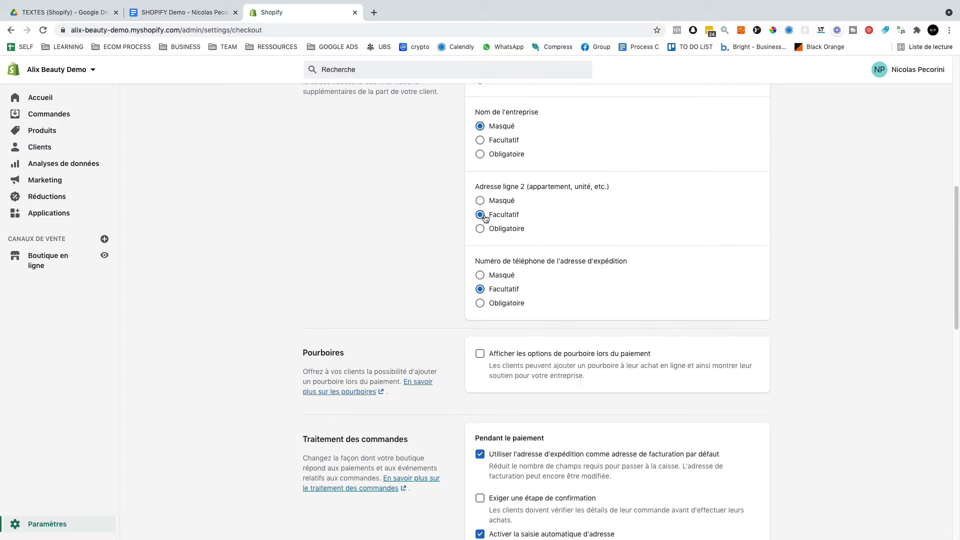
scroll(519, 289, down, 1)
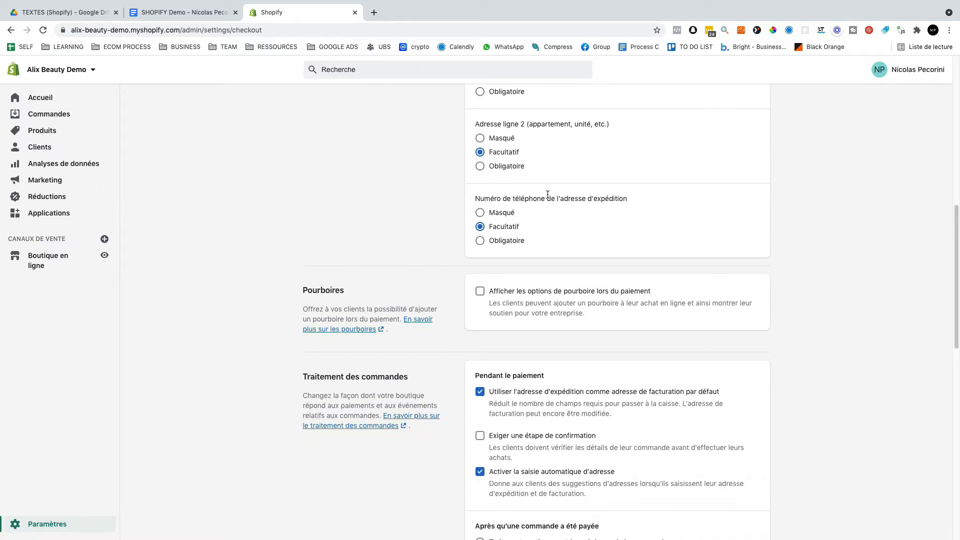
- Review the checkout's order processing, email marketing and abandoned cart options, including the recovery email delay
scroll(492, 220, down, 5)
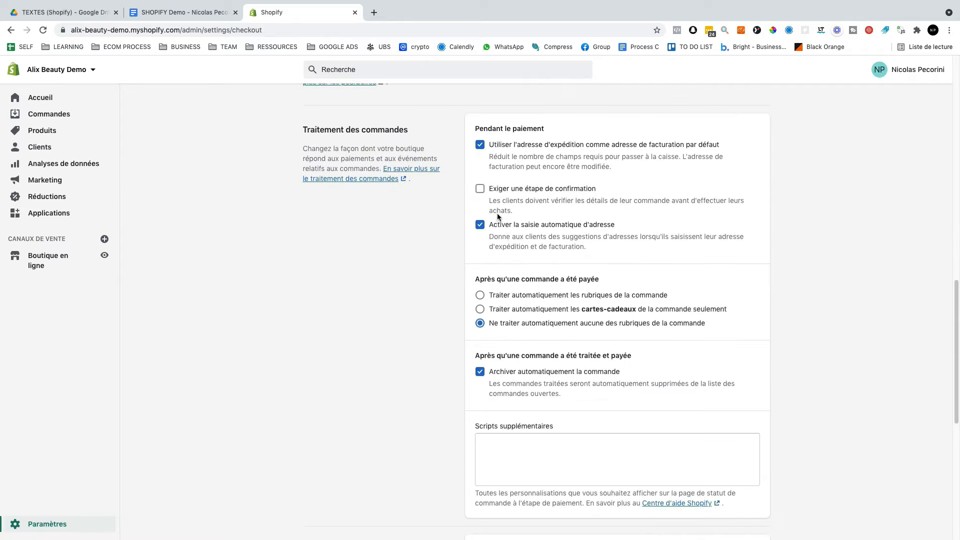
scroll(492, 214, down, 5)
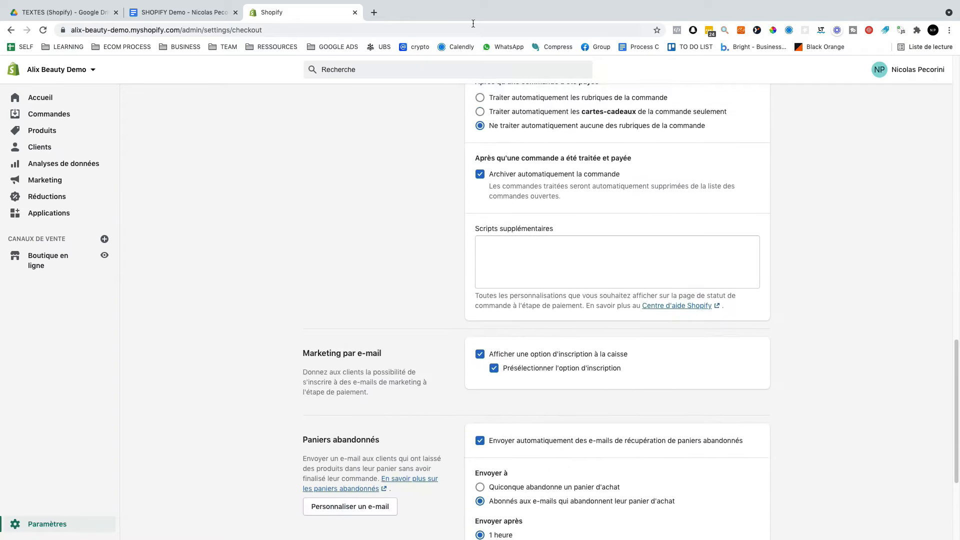
scroll(518, 190, down, 4)
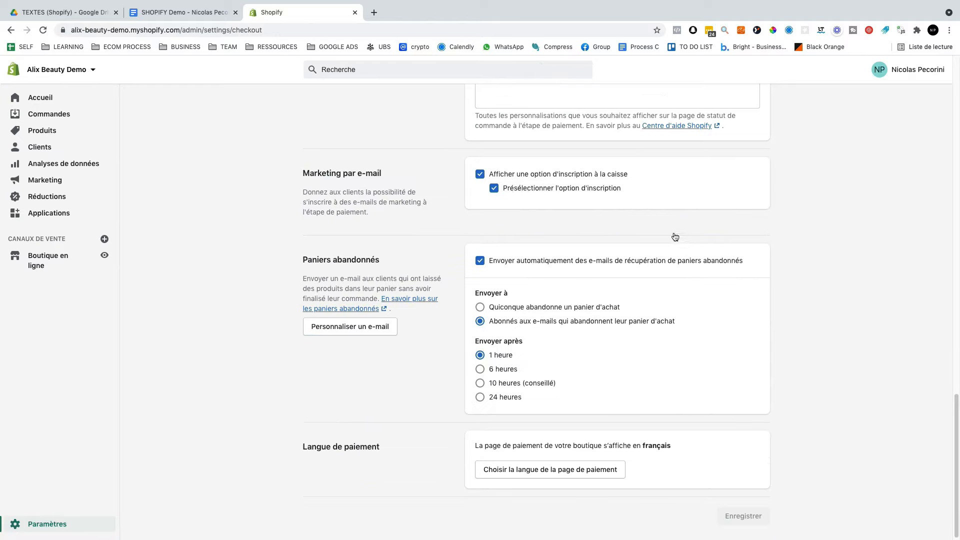
scroll(623, 209, down, 1)
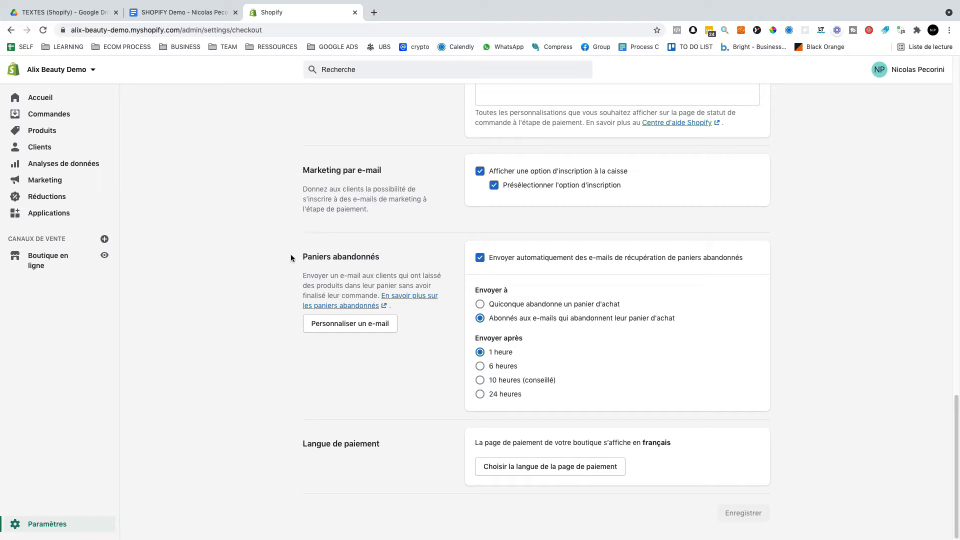
drag(291, 257, 374, 255)
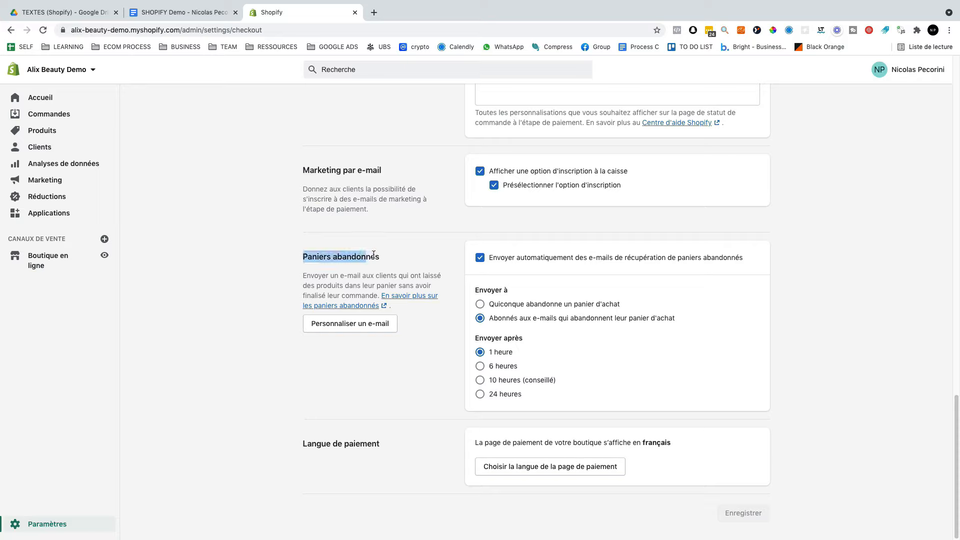
click(504, 353)
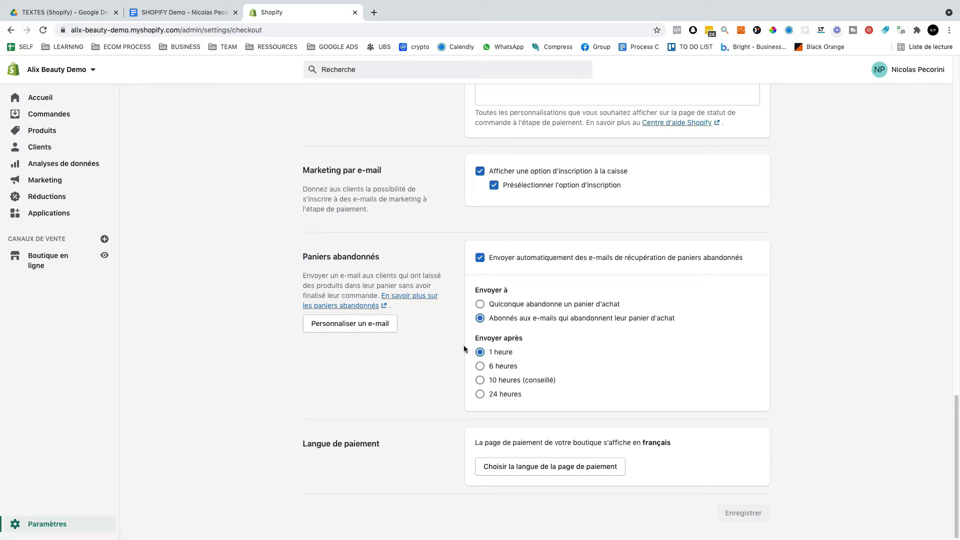
- Open the general shipping rates in the shipping and delivery settings and check the Rest of World zone
click(34, 525)
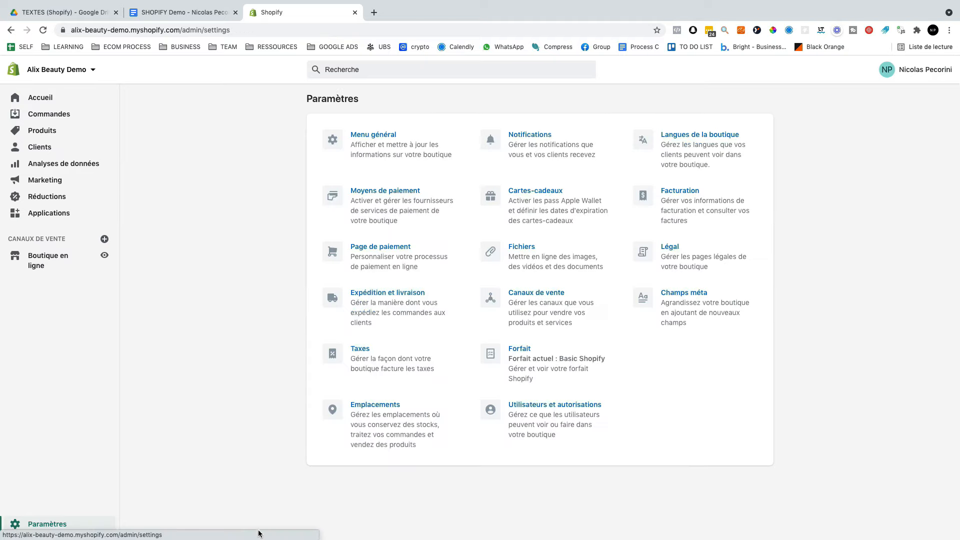
click(382, 303)
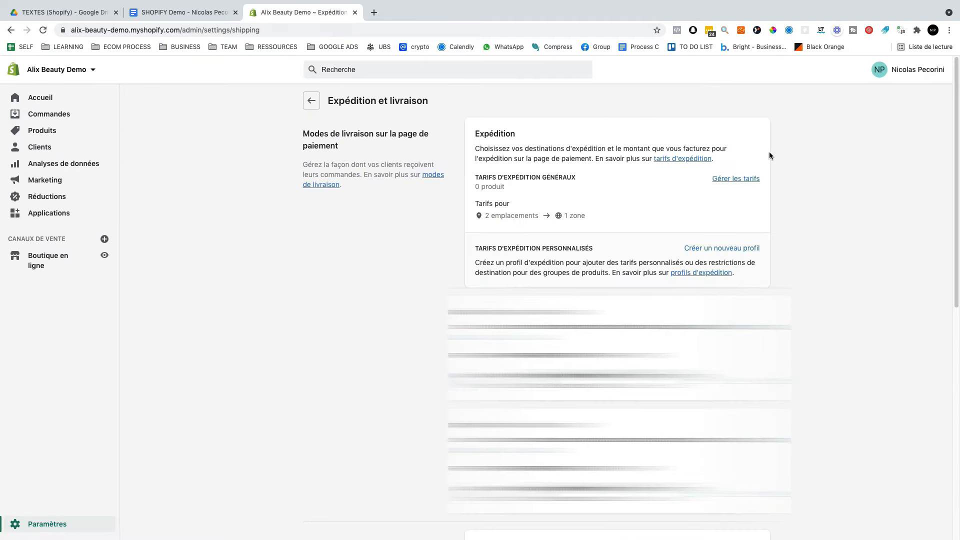
click(740, 181)
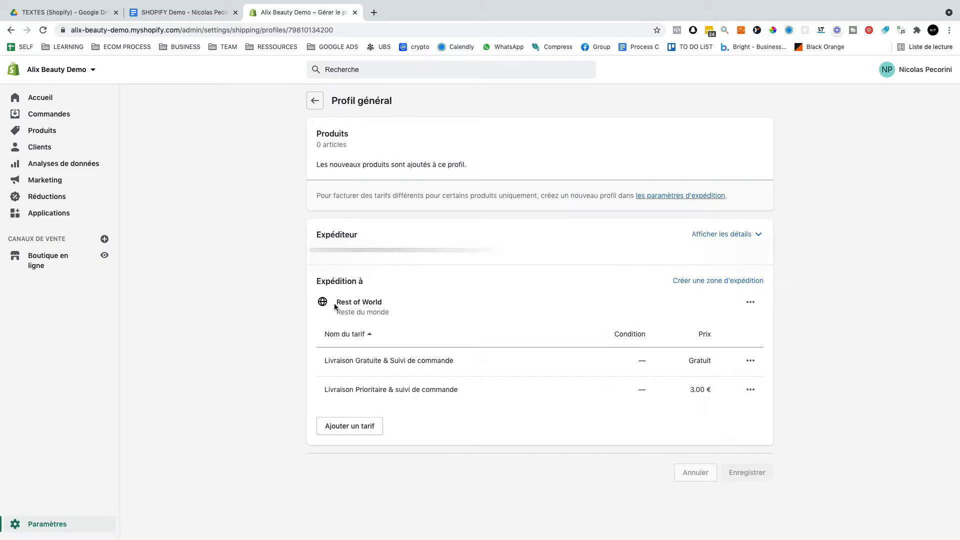
drag(335, 304, 390, 303)
click(430, 357)
- Edit the Rest of World rate "Livraison Gratuite & Suivi de commande", keep its price at 0,00, and save the shipping profile
click(750, 360)
click(715, 386)
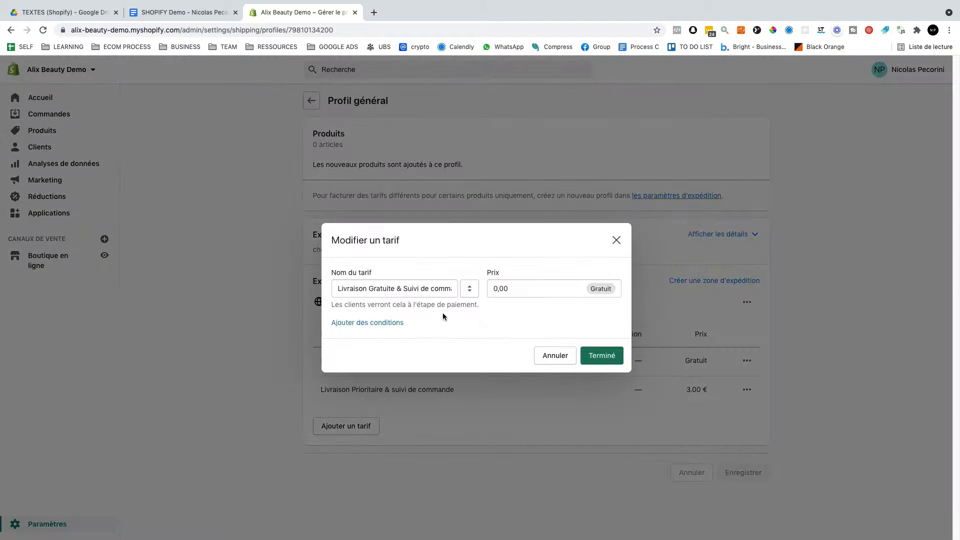
drag(336, 289, 463, 294)
click(522, 288)
click(602, 355)
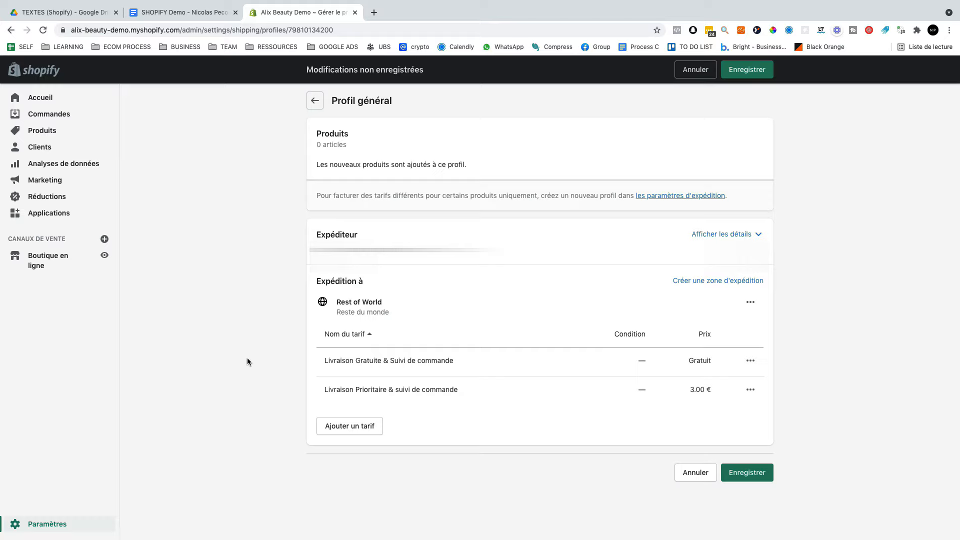
click(747, 472)
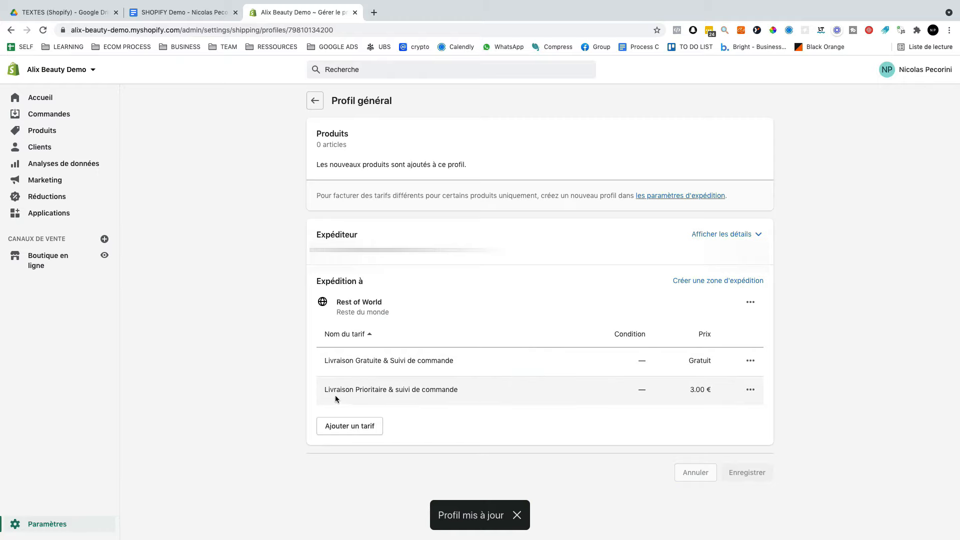
- Examine the name and price of the "Livraison Prioritaire & suivi de commande" rate
drag(323, 391, 493, 394)
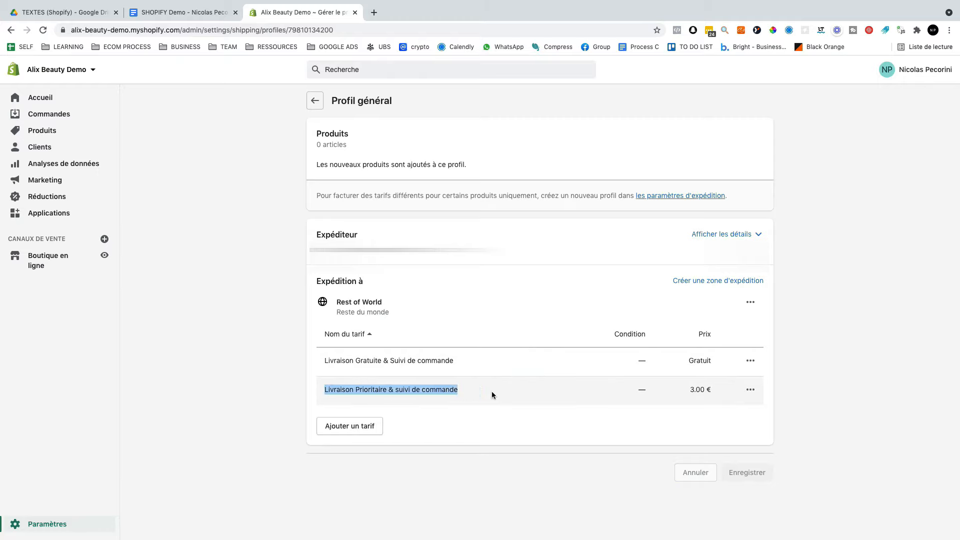
click(338, 392)
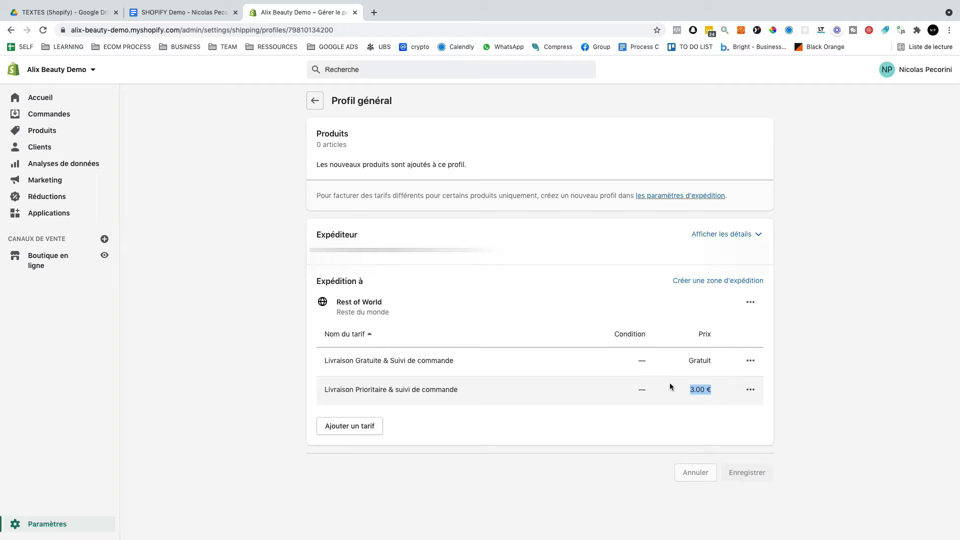
- Review the names and prices of the free and priority shipping rates for Rest of World in the general profile
click(853, 380)
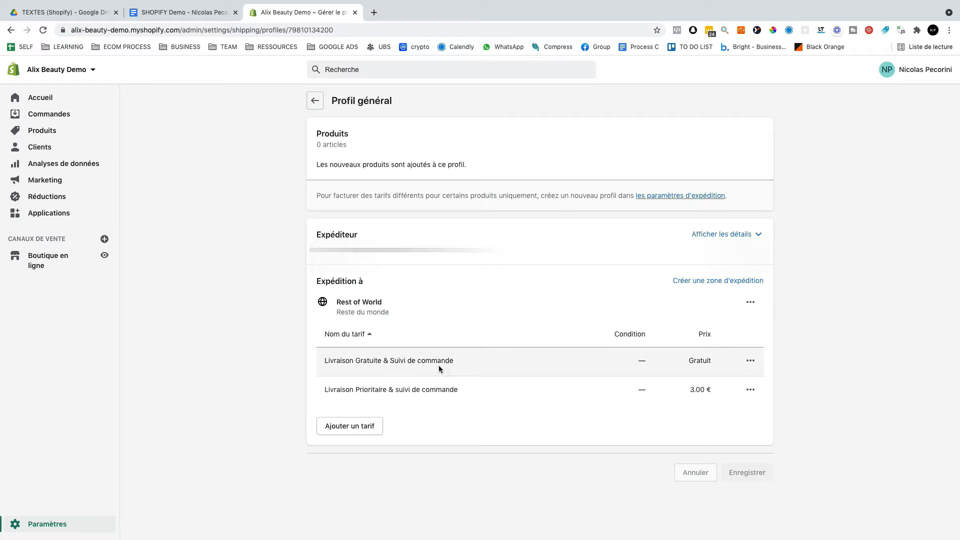
drag(323, 359, 488, 360)
click(365, 390)
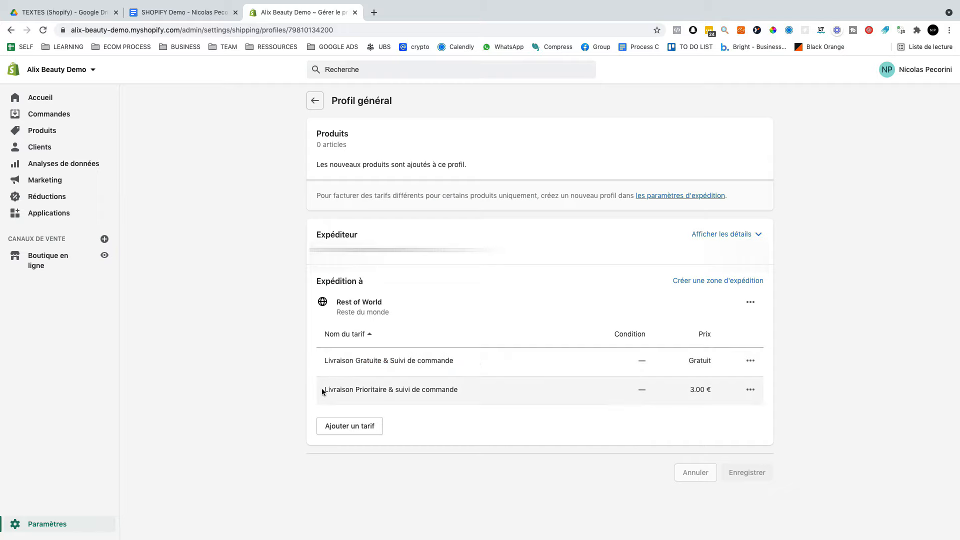
drag(322, 389, 524, 388)
click(520, 390)
drag(326, 390, 556, 380)
click(557, 380)
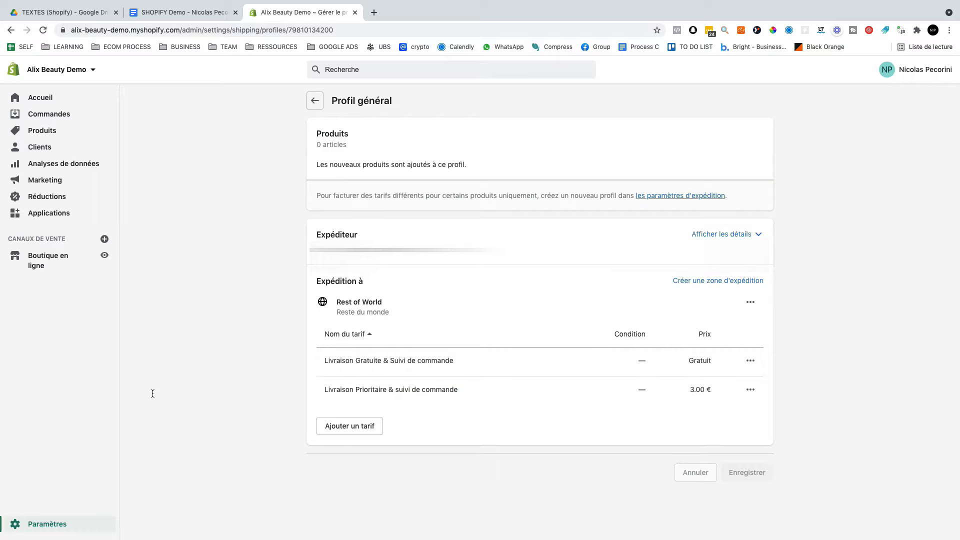
- Open the store's notification settings and view the customization page for the customer e-mail templates
click(52, 261)
click(48, 522)
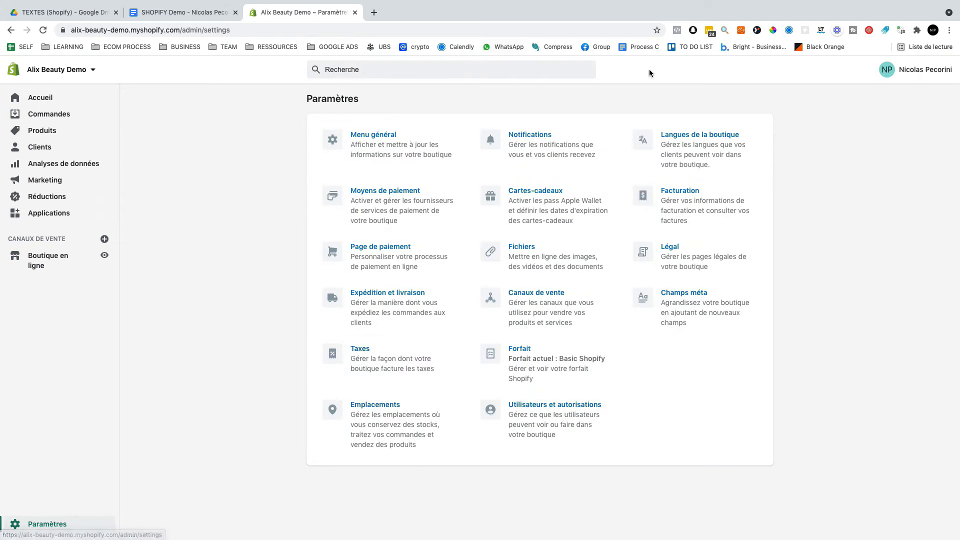
click(553, 133)
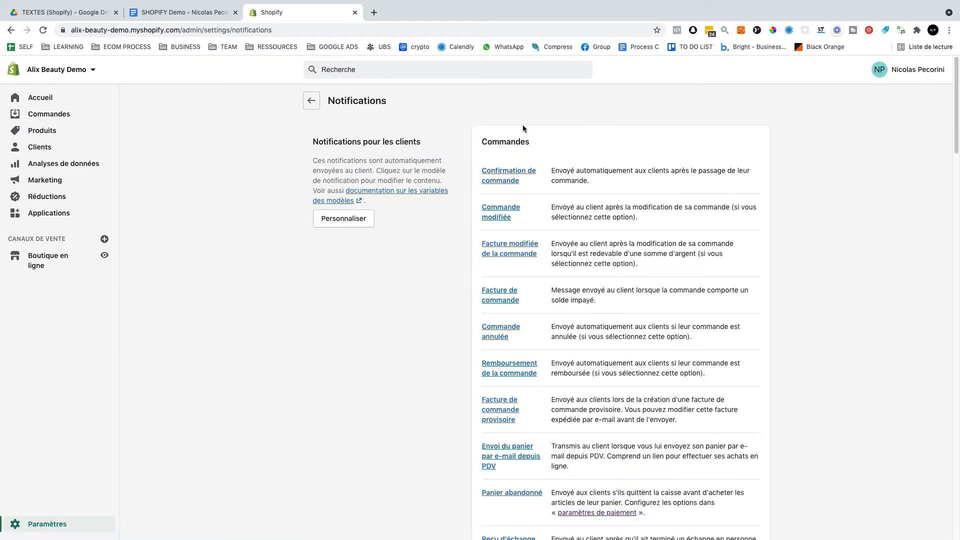
click(345, 224)
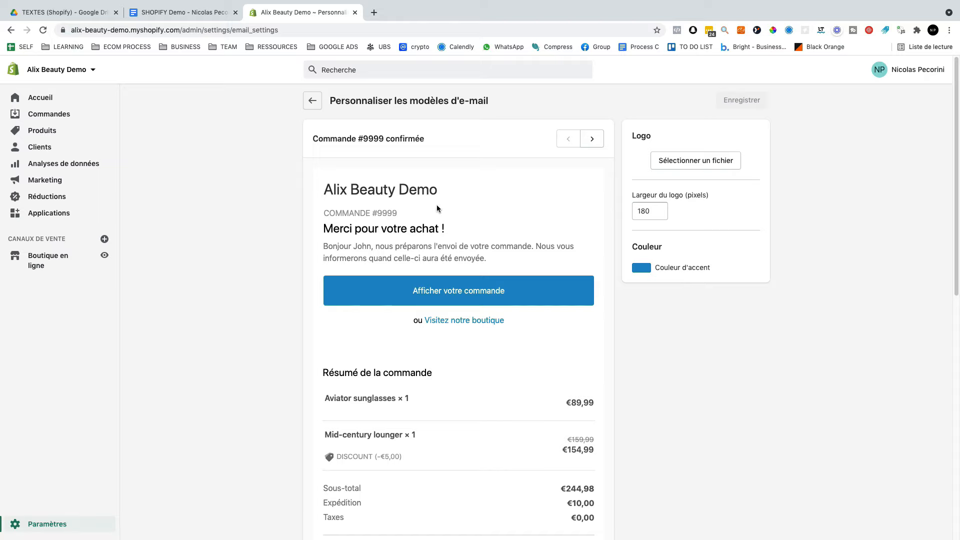
- Open the legal page settings and read through the refund policy text (Politique de remboursement)
click(53, 528)
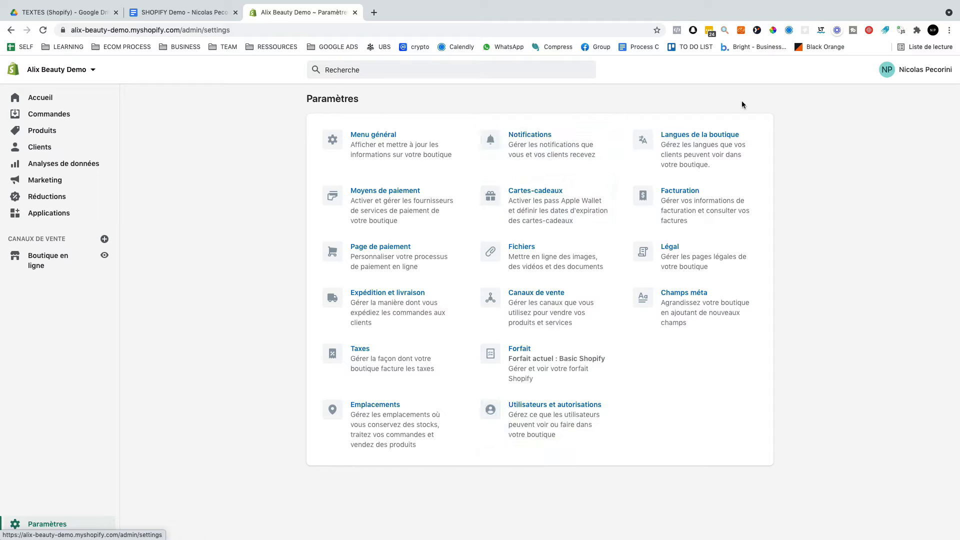
click(672, 250)
click(703, 258)
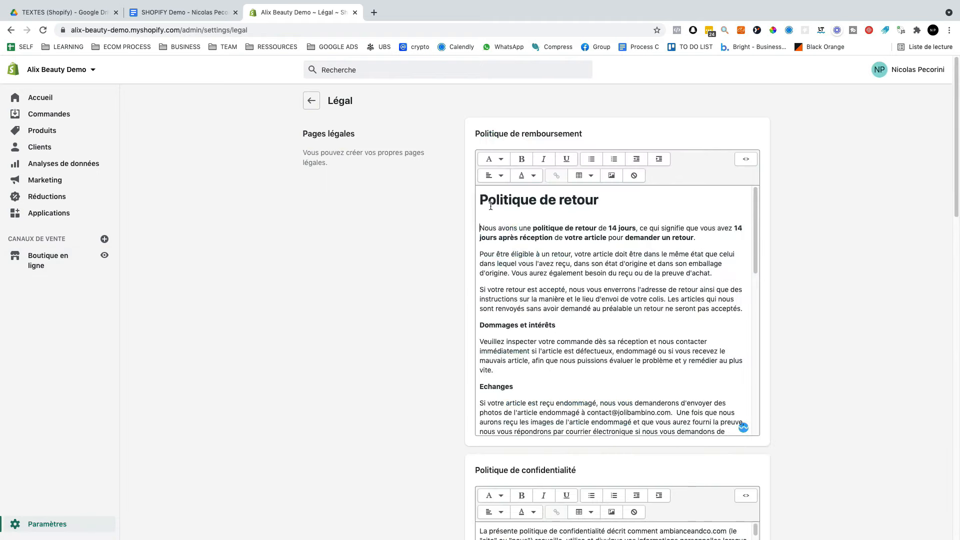
drag(498, 199, 587, 392)
scroll(586, 390, down, 9)
click(320, 270)
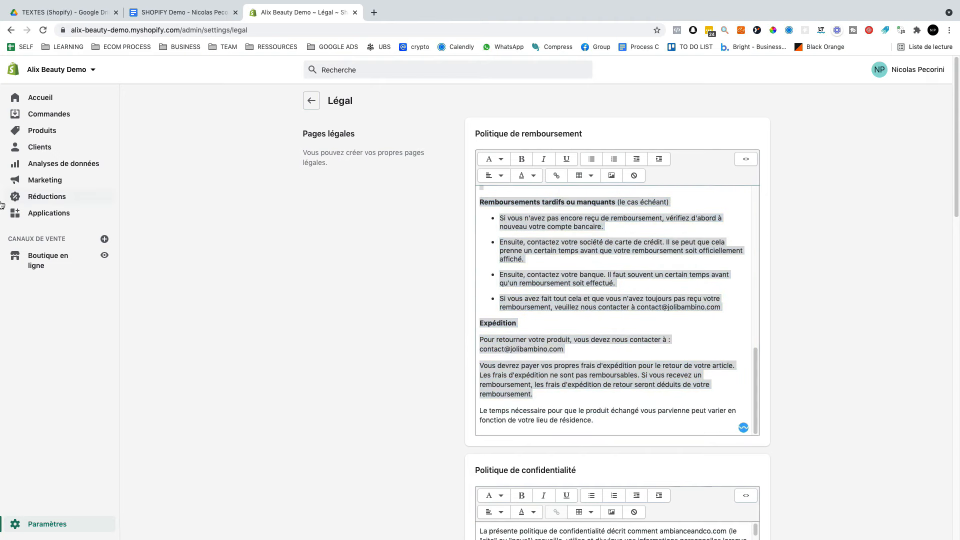
- Review the privacy policy and the terms of use (Conditions d'utilisation) on the legal page
scroll(384, 315, down, 8)
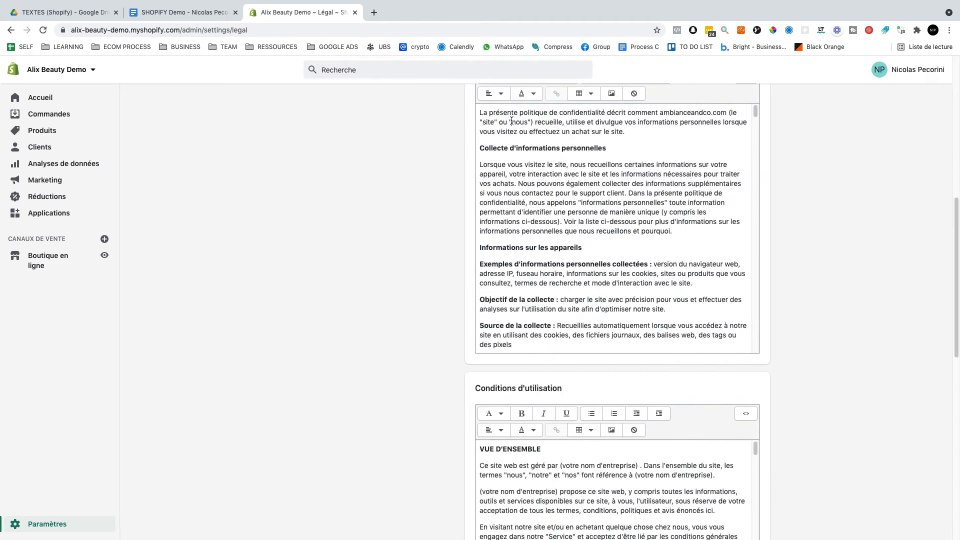
drag(511, 121, 370, 403)
scroll(370, 403, down, 4)
drag(536, 427, 500, 361)
scroll(402, 371, up, 15)
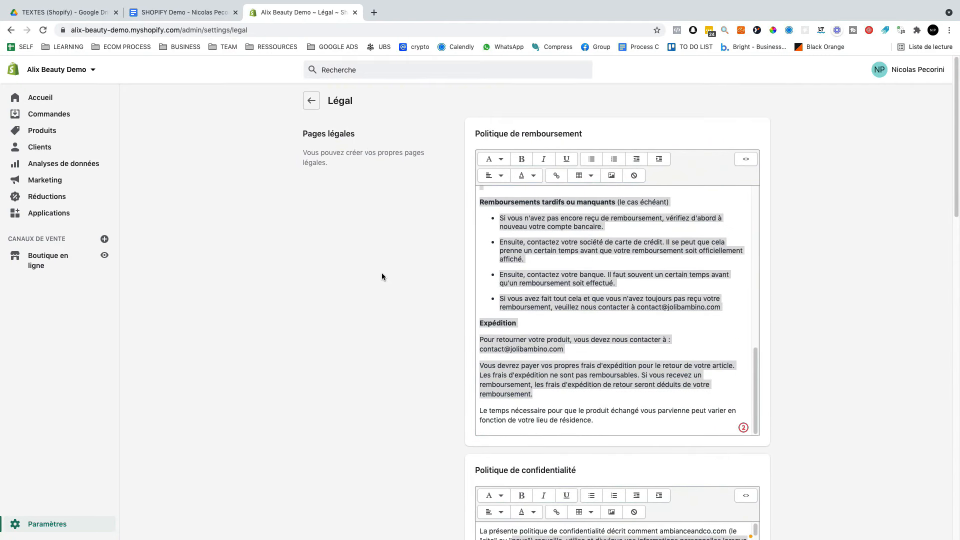
- Open the store language settings (Langues de la boutique) and check the default language
click(37, 524)
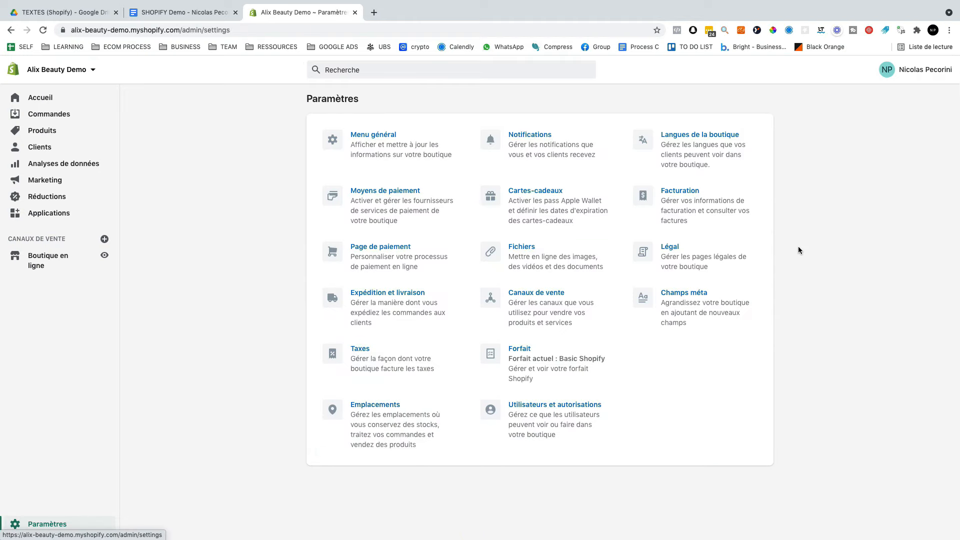
click(695, 142)
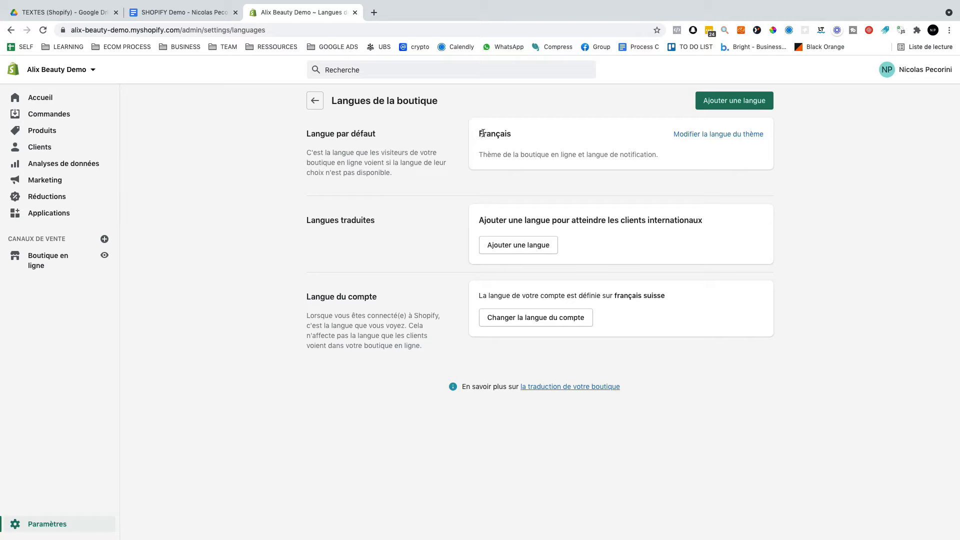
drag(479, 133, 556, 139)
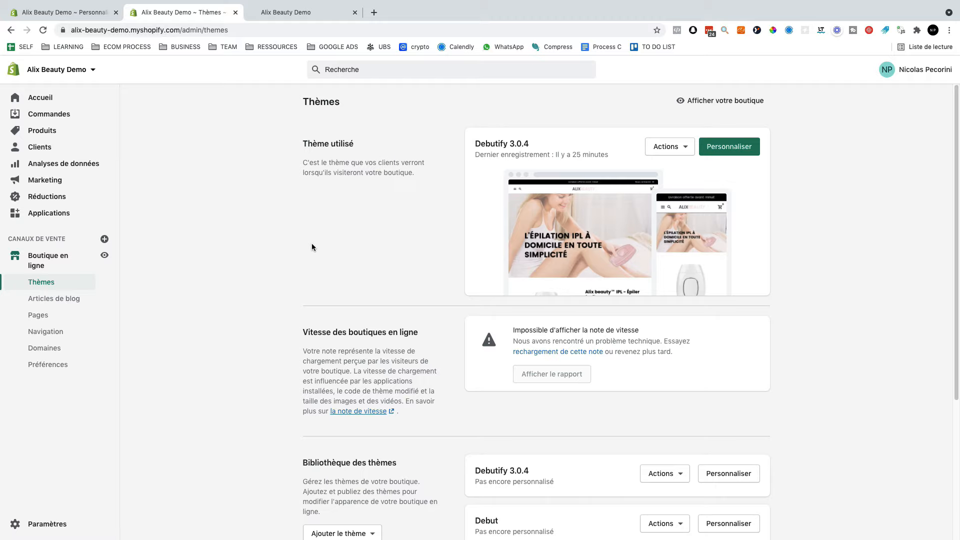
- Examine the live Alix Beauty storefront's homepage from the header and featured product through the testimonials to the footer links
click(283, 10)
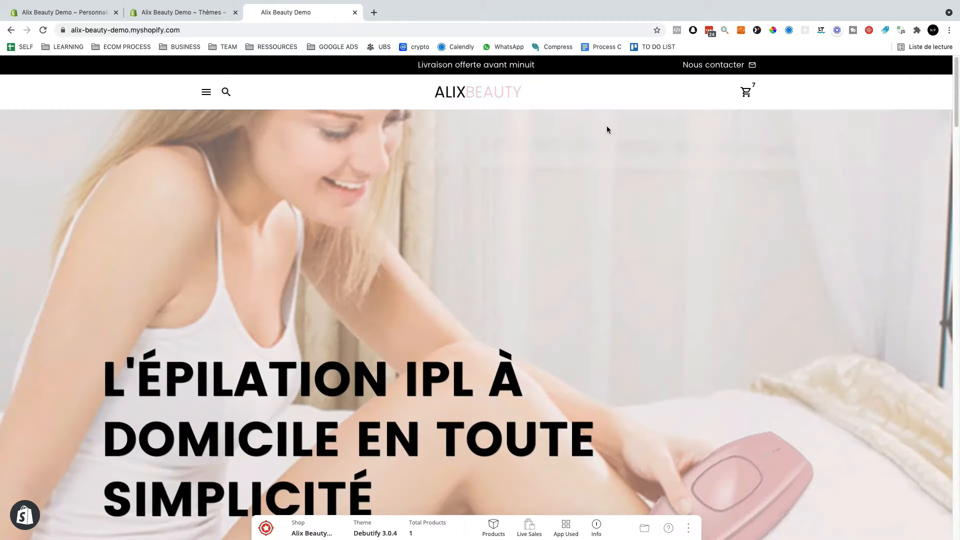
scroll(450, 320, down, 10)
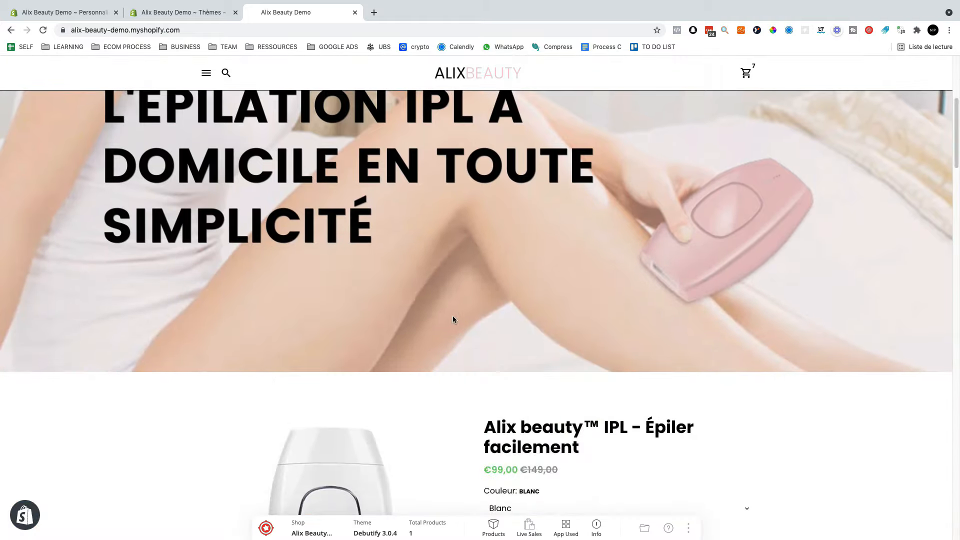
scroll(499, 215, down, 2)
scroll(499, 261, up, 2)
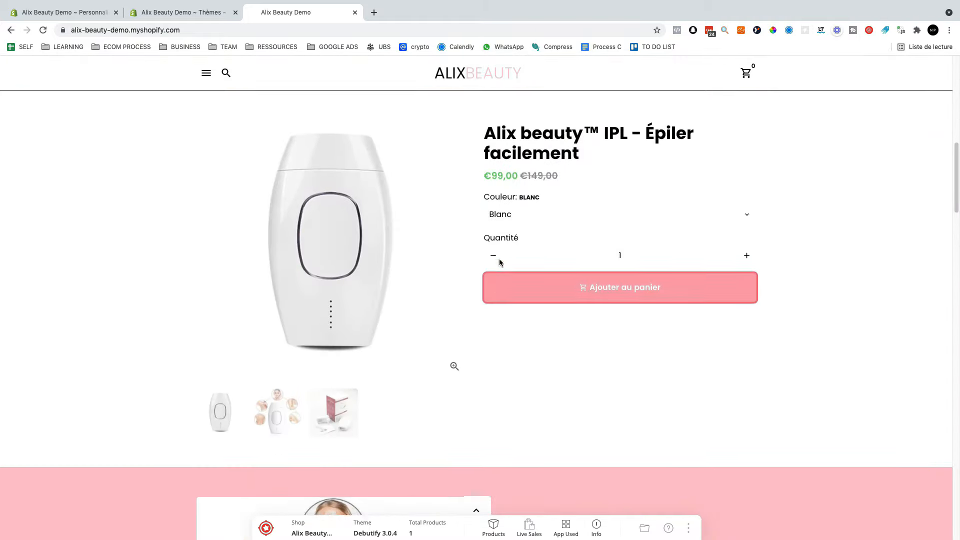
scroll(403, 298, down, 3)
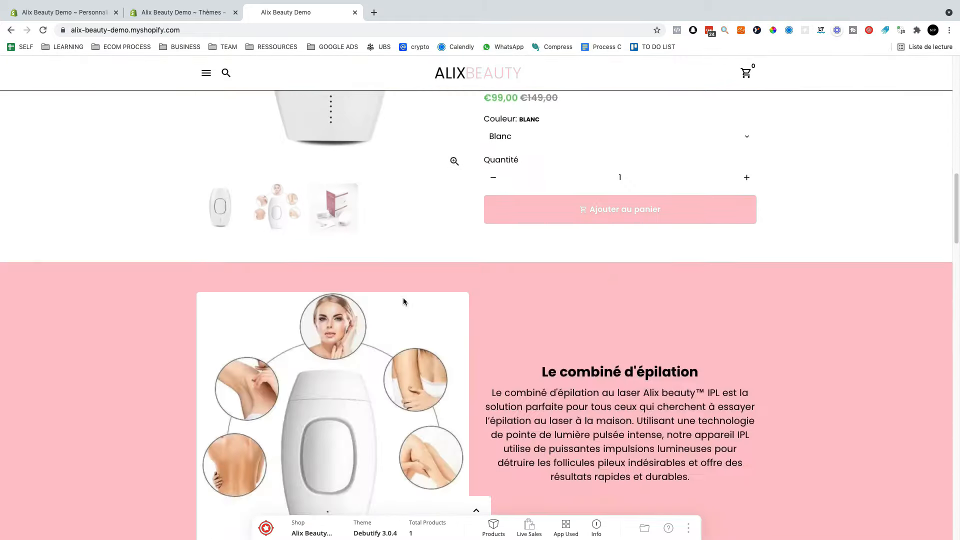
scroll(358, 287, down, 3)
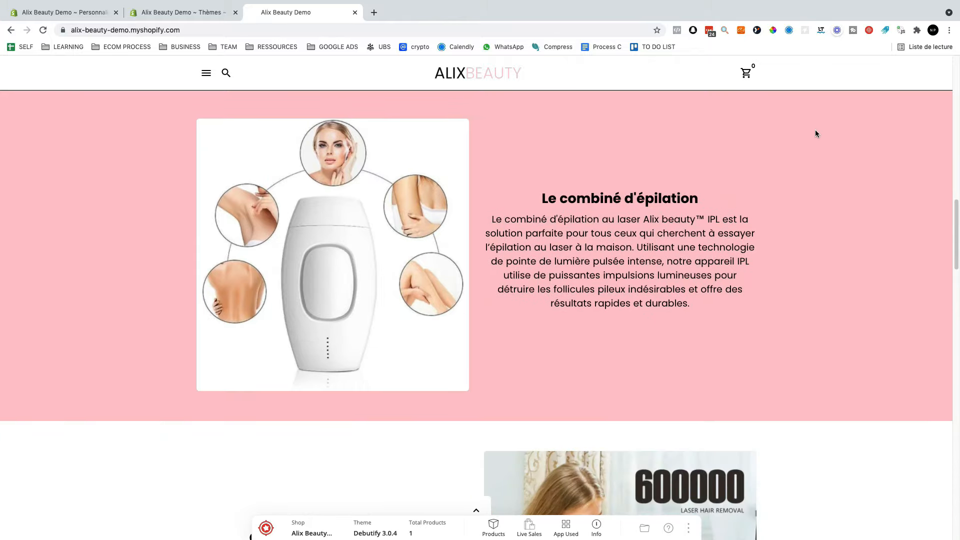
scroll(296, 373, down, 10)
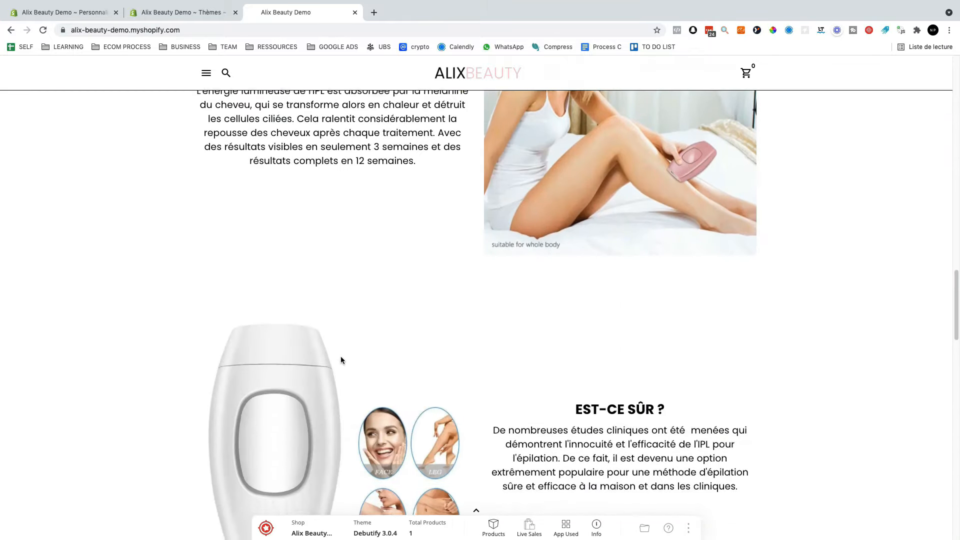
scroll(340, 356, down, 6)
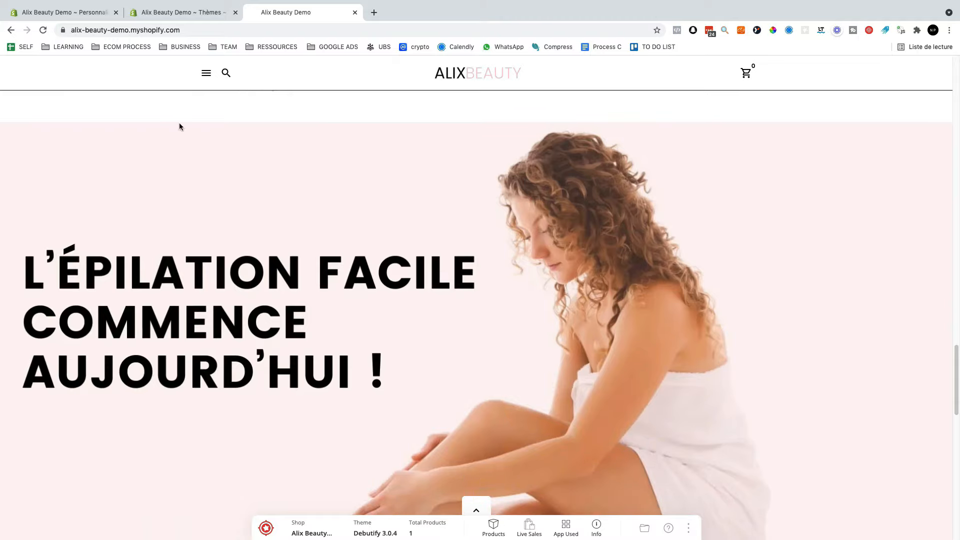
scroll(548, 428, down, 5)
scroll(547, 428, down, 1)
scroll(440, 145, up, 4)
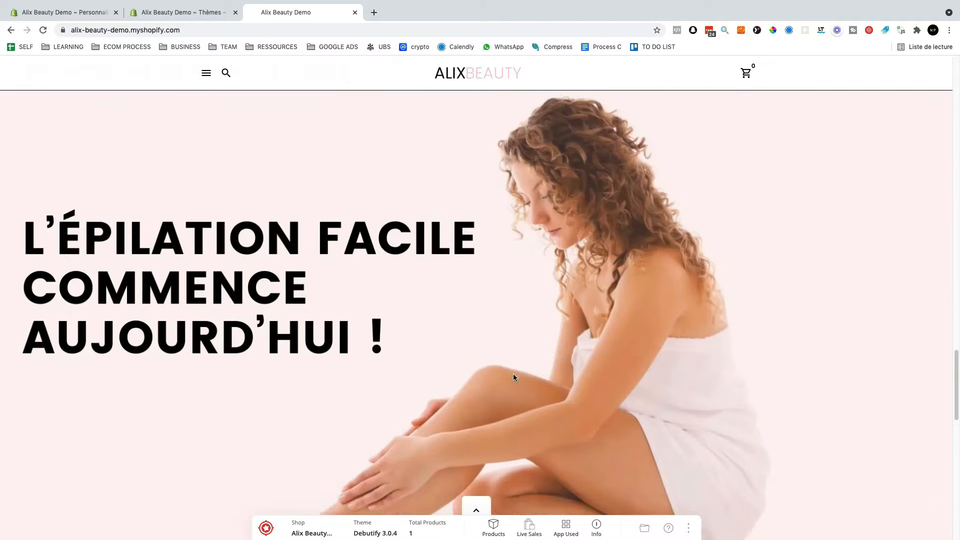
scroll(515, 379, down, 5)
scroll(467, 353, down, 7)
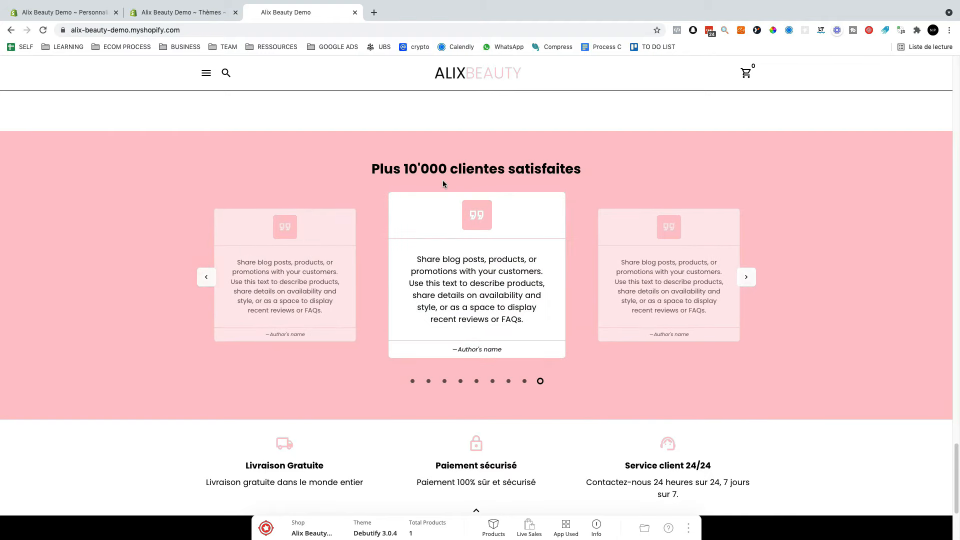
scroll(447, 300, down, 2)
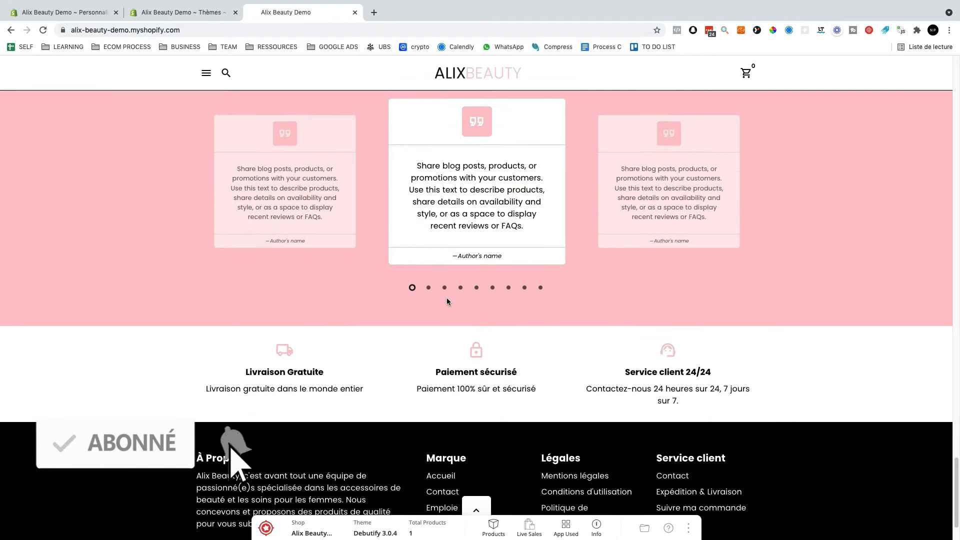
scroll(447, 299, down, 2)
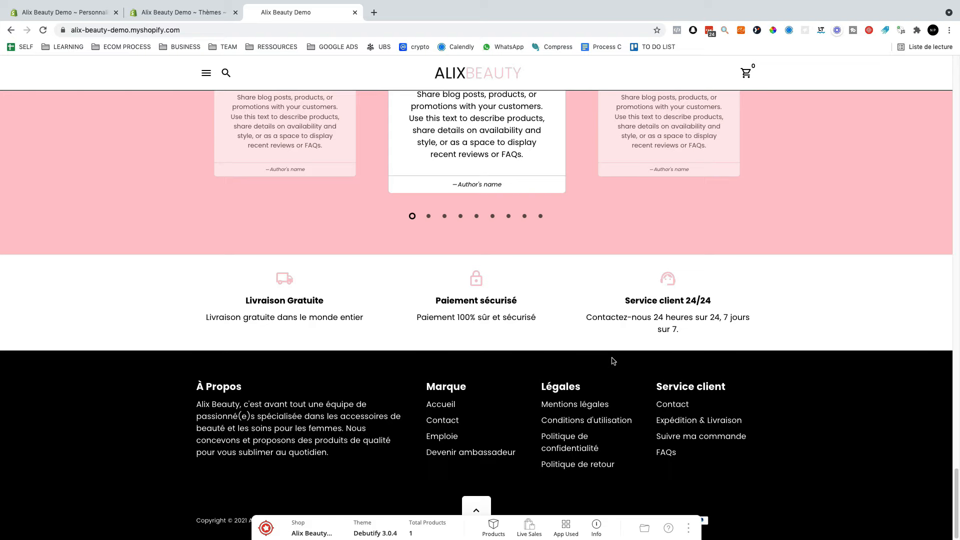
- Close the storefront preview and open the active Debutify 3.0.4 theme for customization at its Announcement section settings
key(super+w)
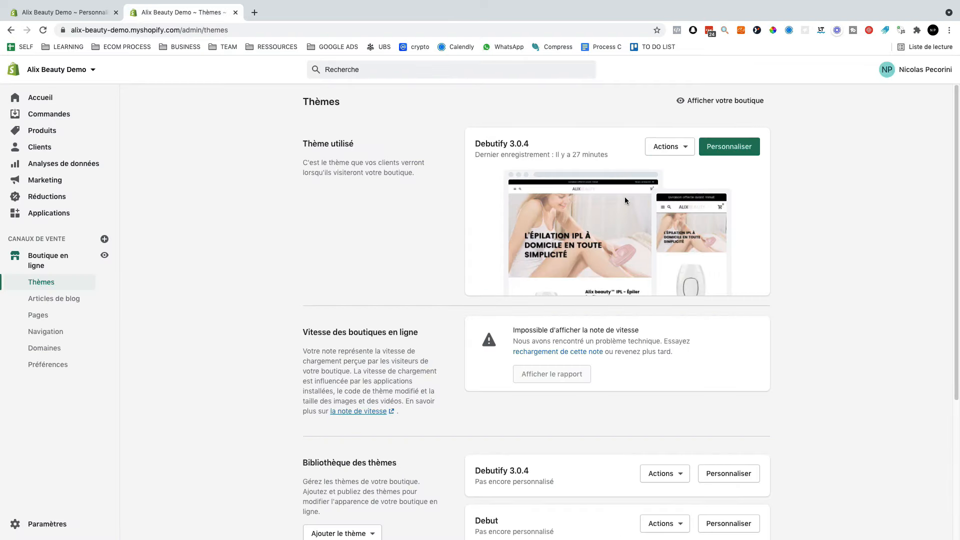
click(748, 150)
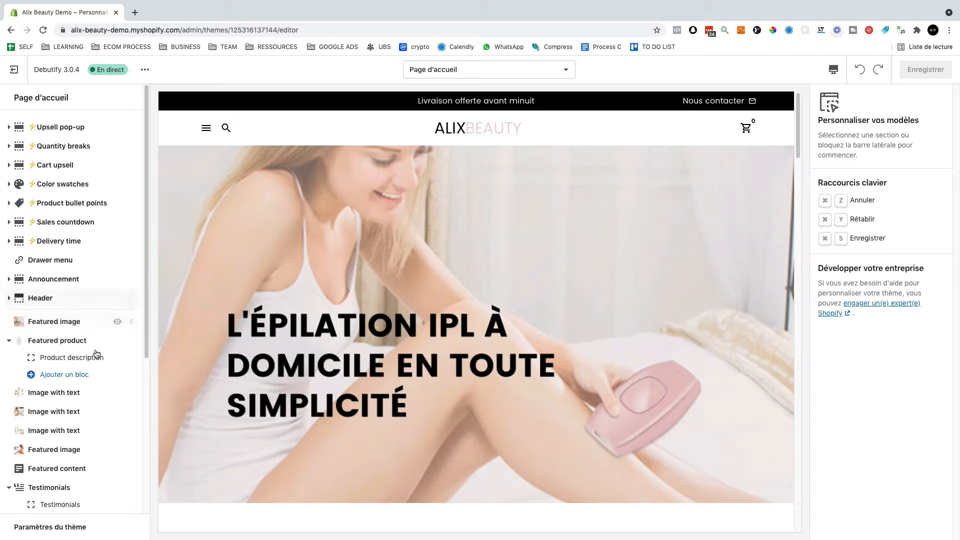
scroll(95, 350, down, 3)
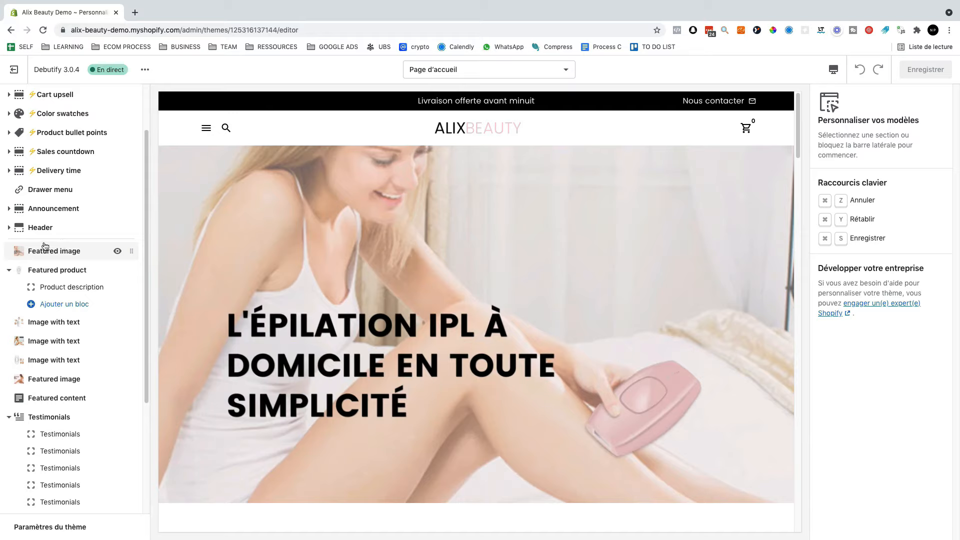
click(32, 209)
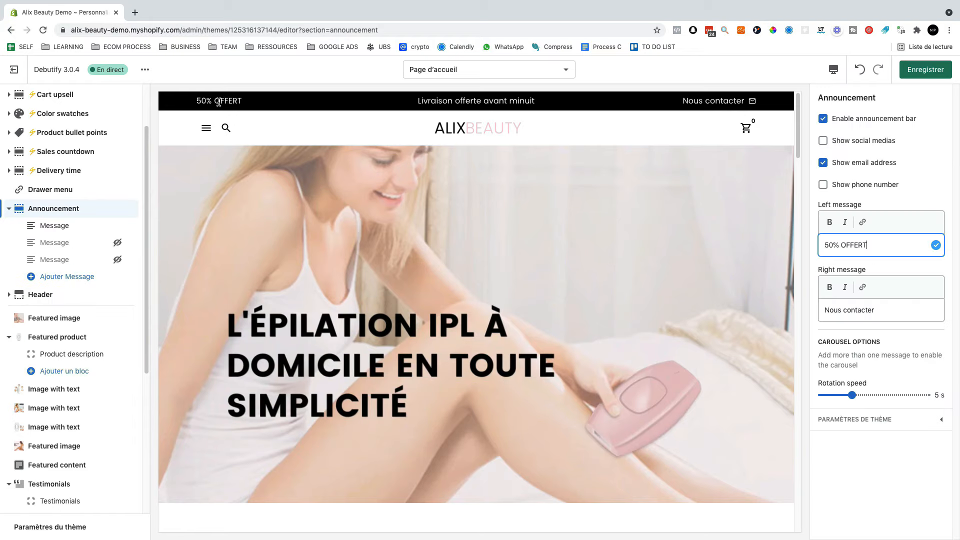
- Remove the trial text "50% OFFERT" from the announcement bar's left message
drag(196, 101, 245, 102)
click(862, 244)
drag(888, 245, 814, 245)
key(BackSpace)
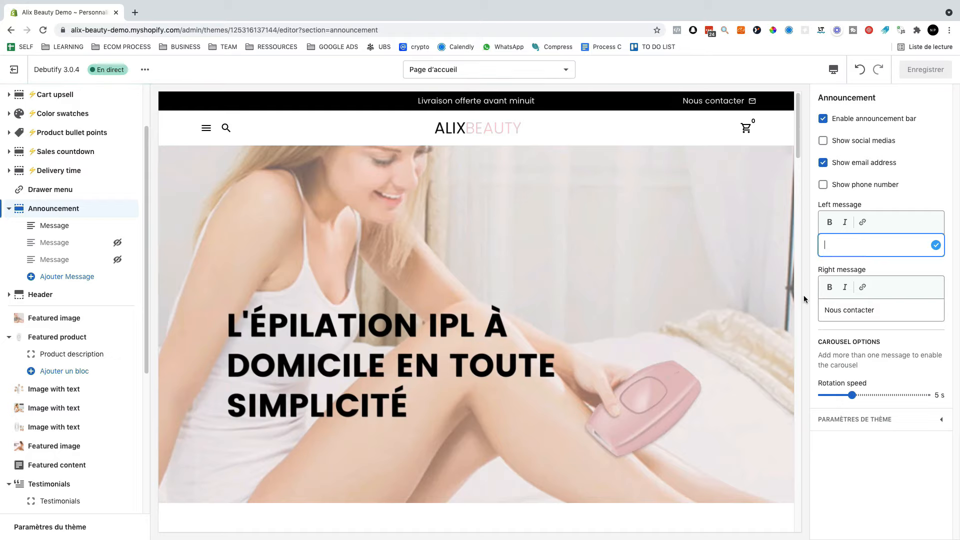
- Check the announcement bar's right message and compare it with the centre message in the page preview
drag(881, 312, 820, 311)
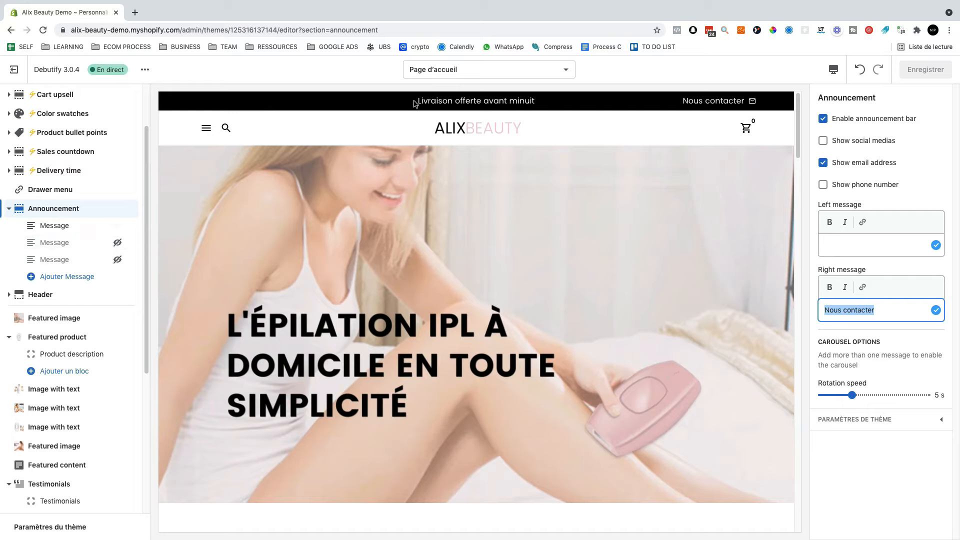
drag(417, 105, 540, 103)
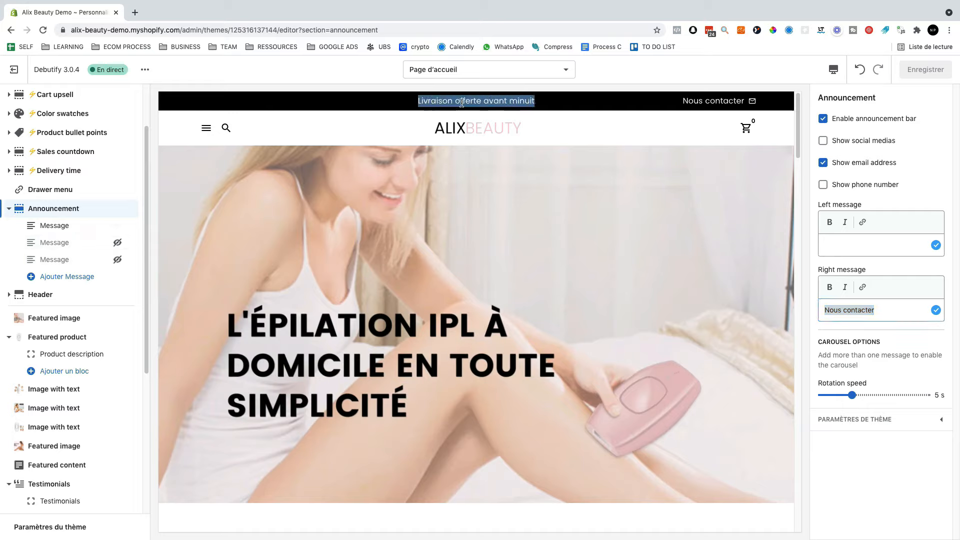
click(541, 104)
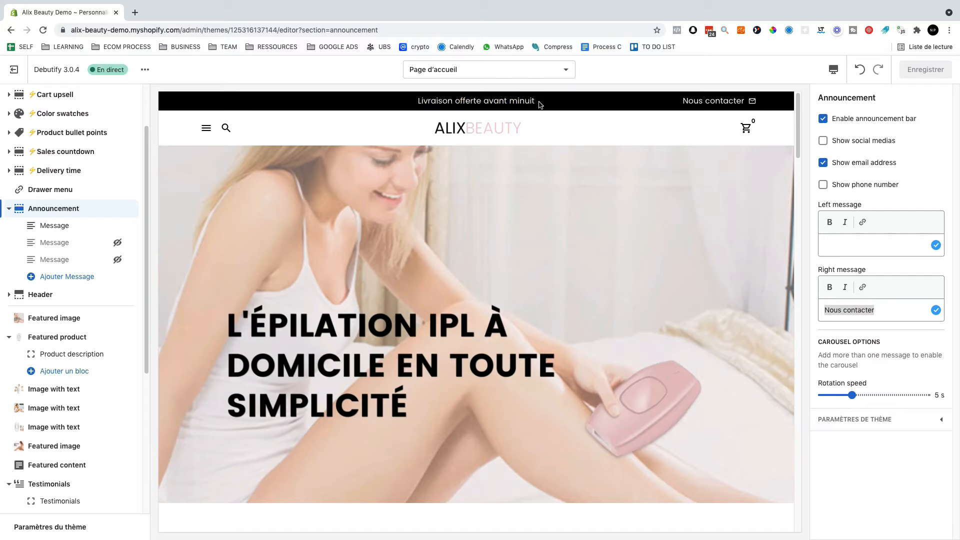
- Show the two hidden announcement bar messages, "30 Jours garantie" and "Service client 7/7"
click(60, 245)
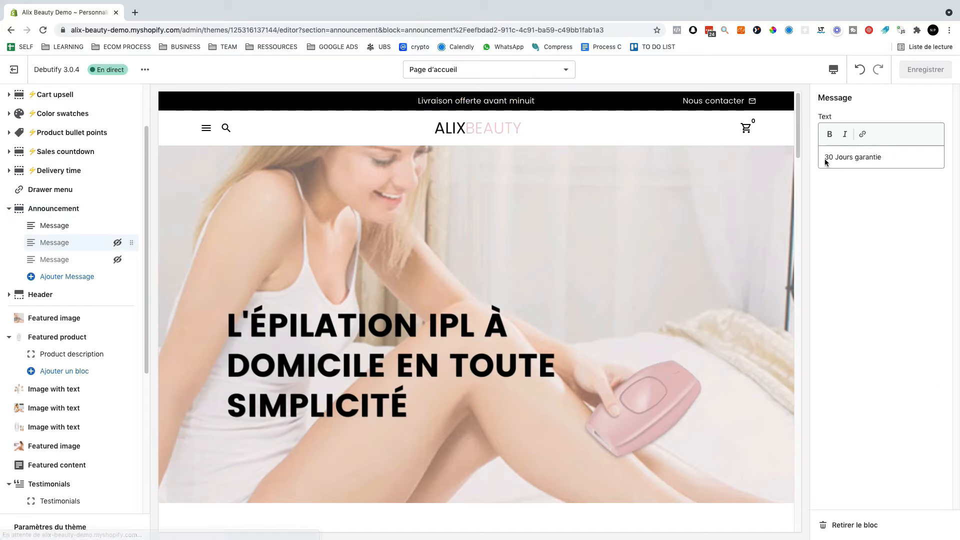
click(117, 242)
click(73, 259)
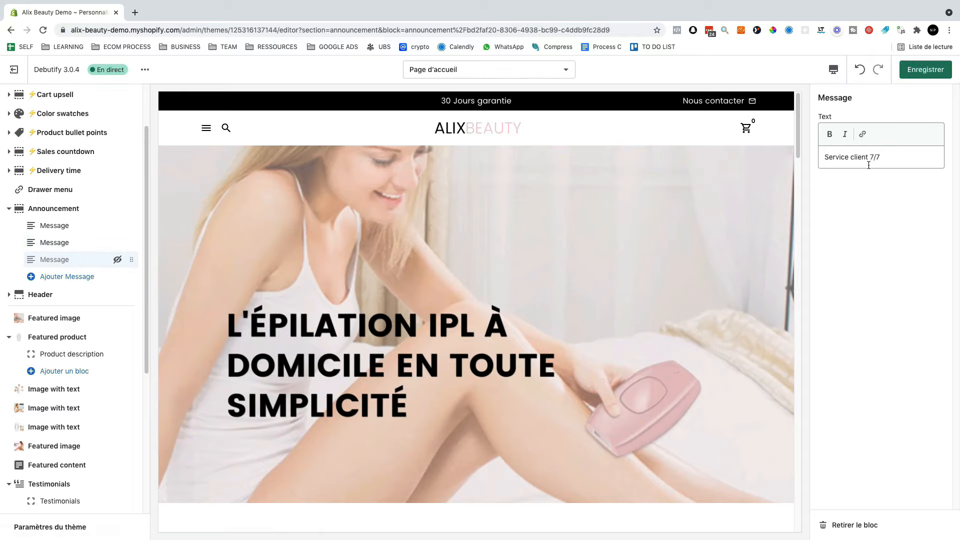
drag(885, 157, 766, 170)
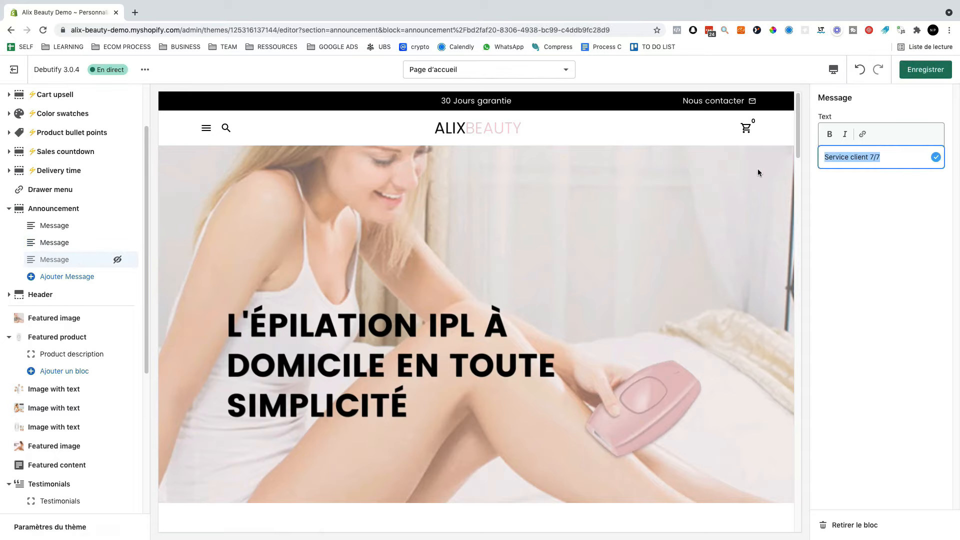
click(117, 259)
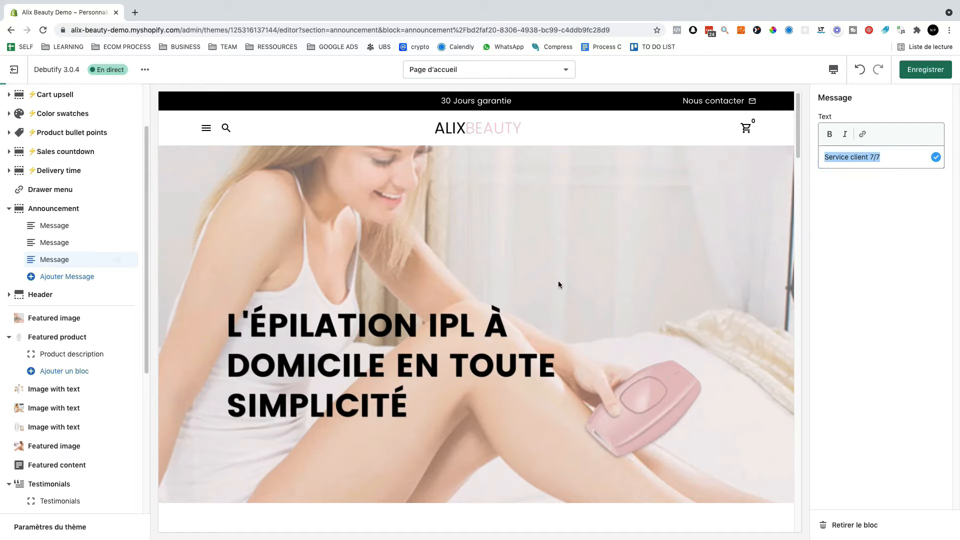
- Add a fourth message with its default text to the announcement bar, collapse the Announcement section and save the theme
click(468, 106)
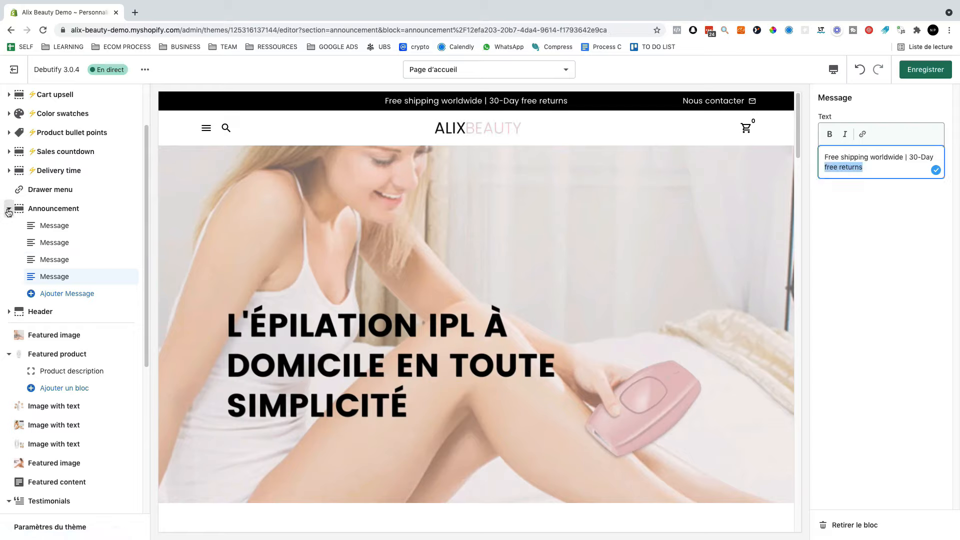
click(9, 209)
key(ctrl+s)
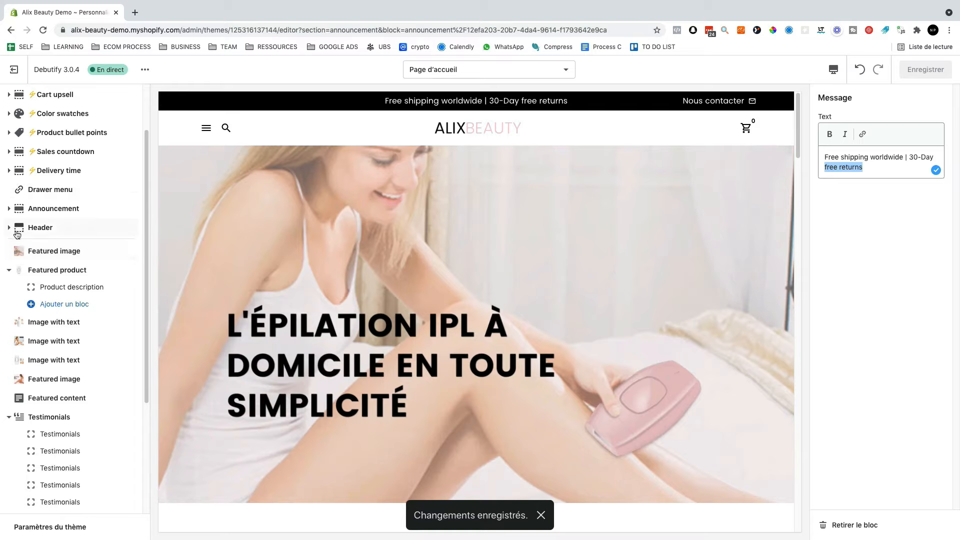
- Open the Header section's settings and check the links in the storefront's navigation drawer in the page preview
click(38, 231)
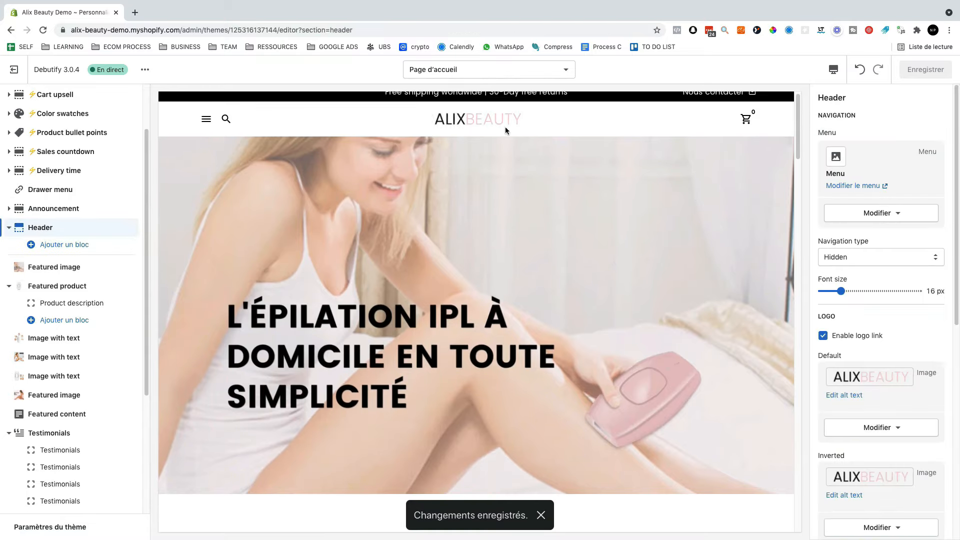
click(206, 118)
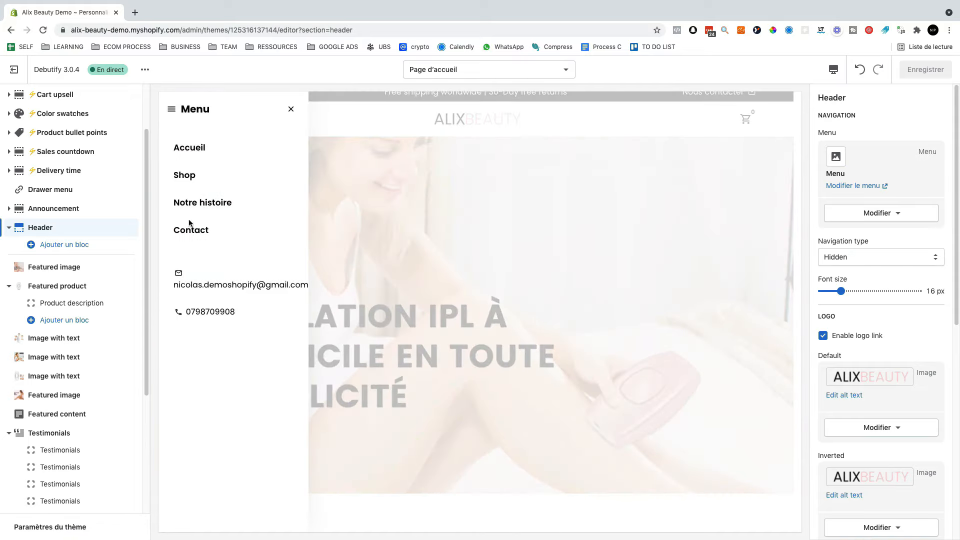
click(291, 109)
scroll(919, 167, down, 3)
scroll(850, 175, up, 3)
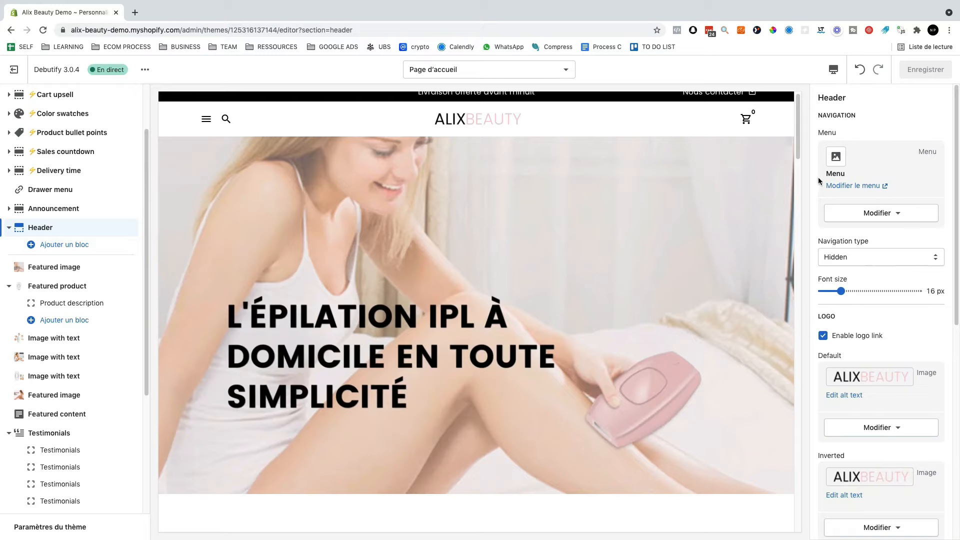
- Look through the menus that can be assigned to the header, keep the current one, and check the navigation drawer again
click(893, 216)
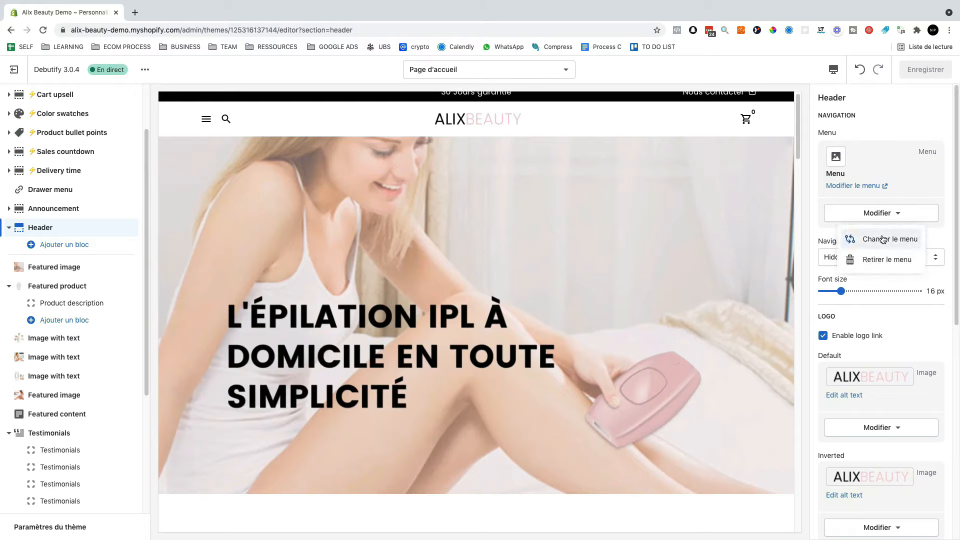
click(883, 240)
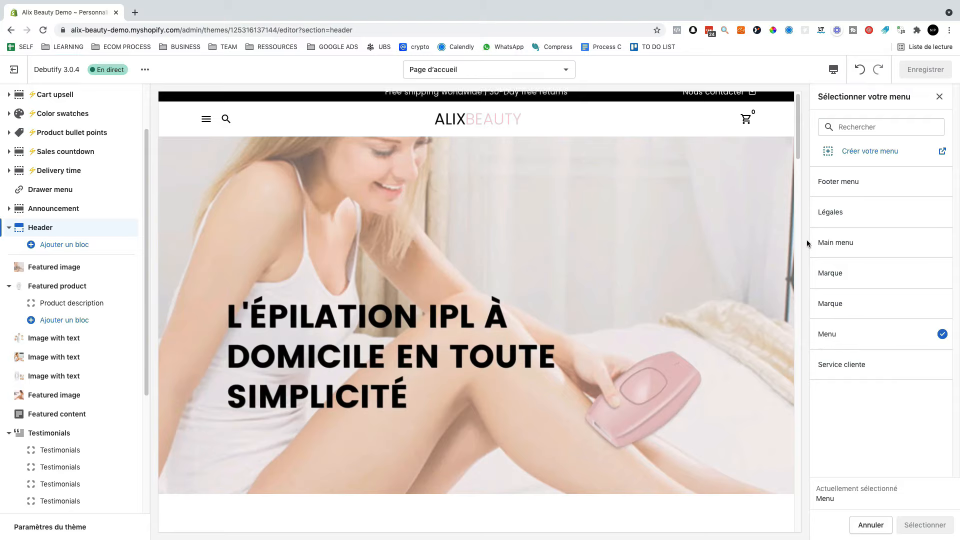
click(939, 96)
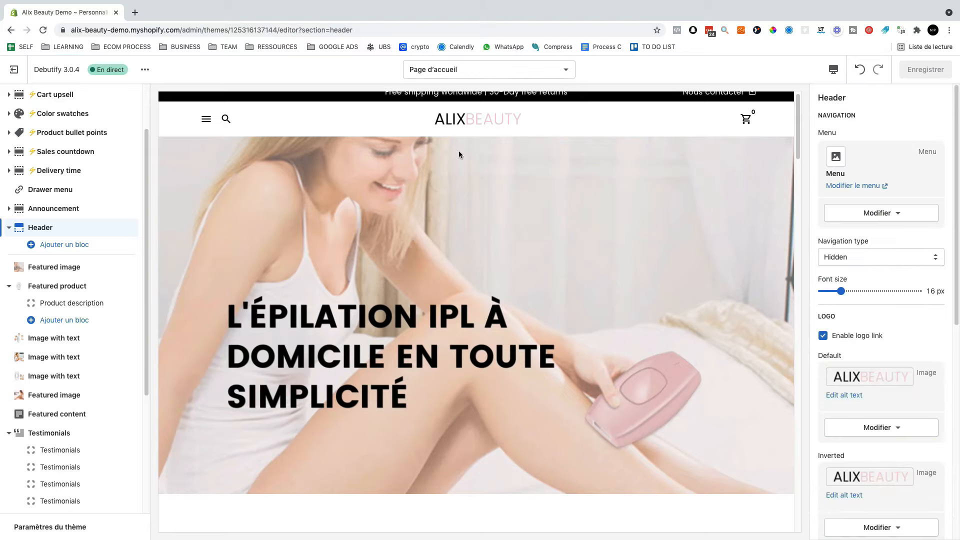
click(207, 120)
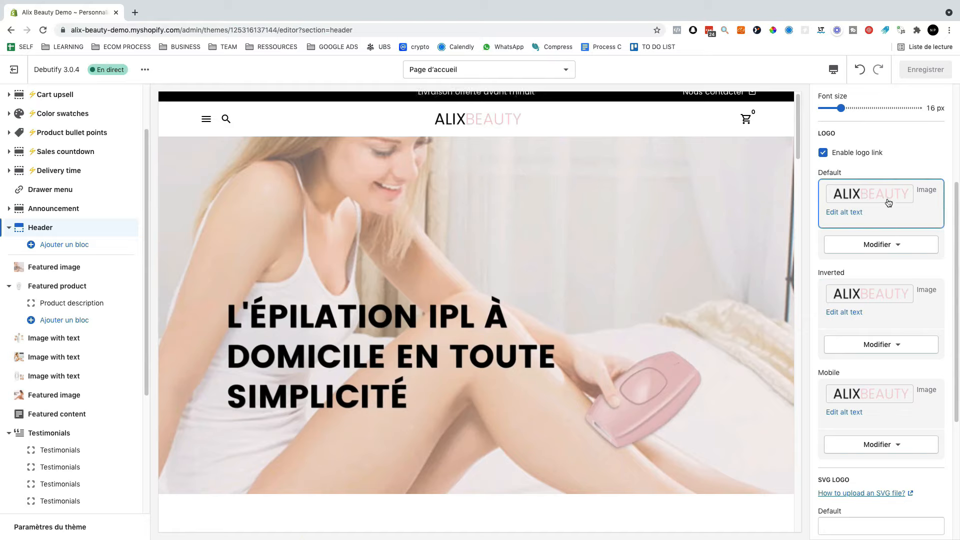
- Examine the header's default, inverted and mobile logo images, the SVG logo fields, and the desktop and mobile logo widths
scroll(891, 272, down, 3)
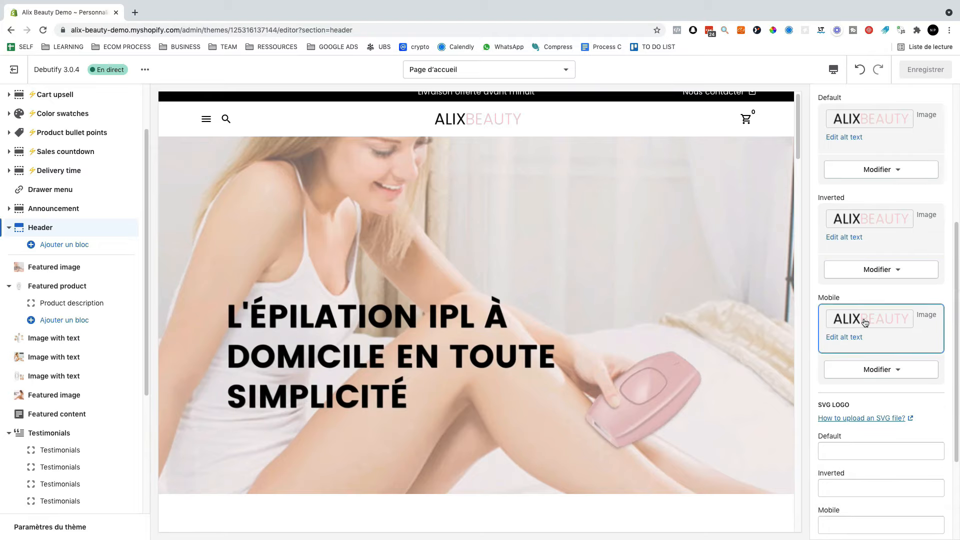
scroll(865, 323, down, 5)
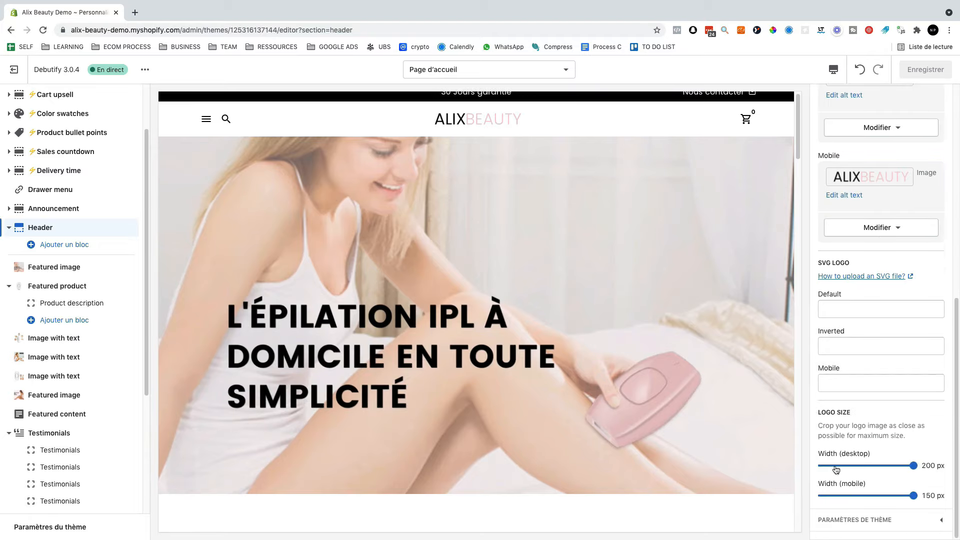
mouse_move(909, 468)
mouse_down()
mouse_move(882, 466)
mouse_move(912, 465)
mouse_up()
click(923, 495)
scroll(899, 450, up, 6)
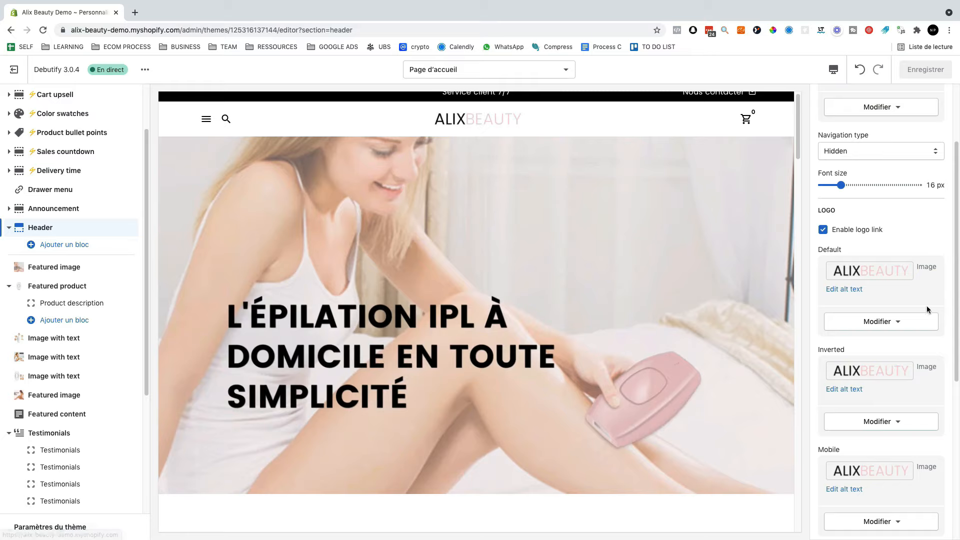
scroll(926, 309, down, 1)
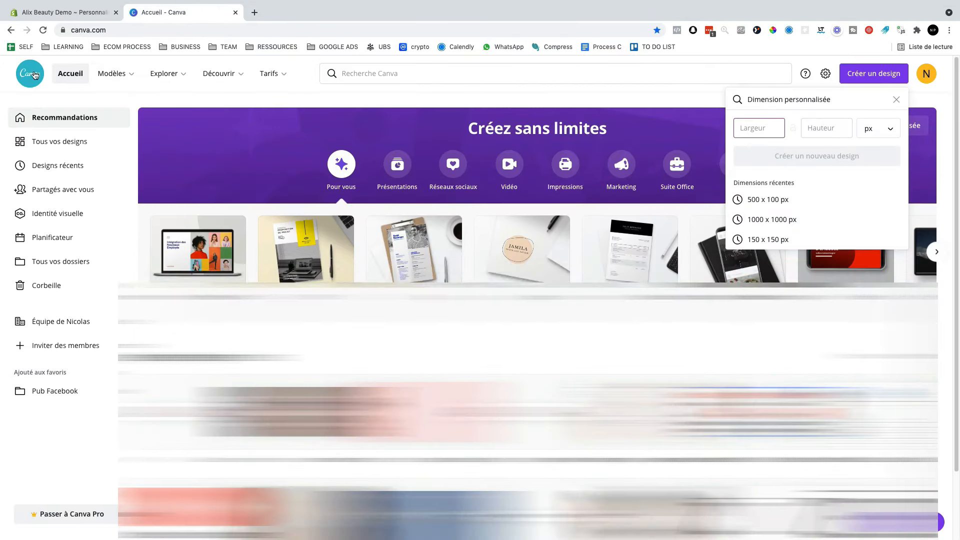
- Switch to Canva and create a blank custom design of 500 x 100 px
click(73, 28)
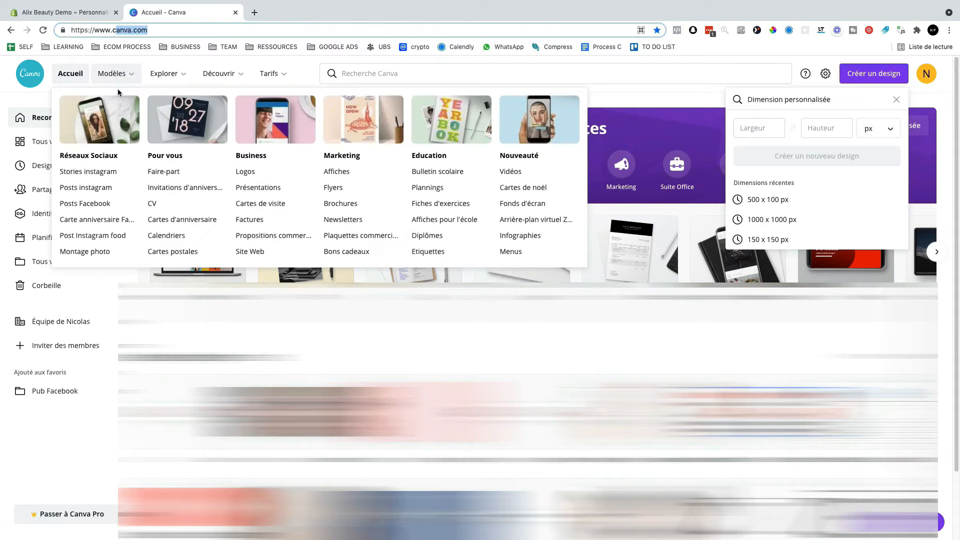
click(294, 164)
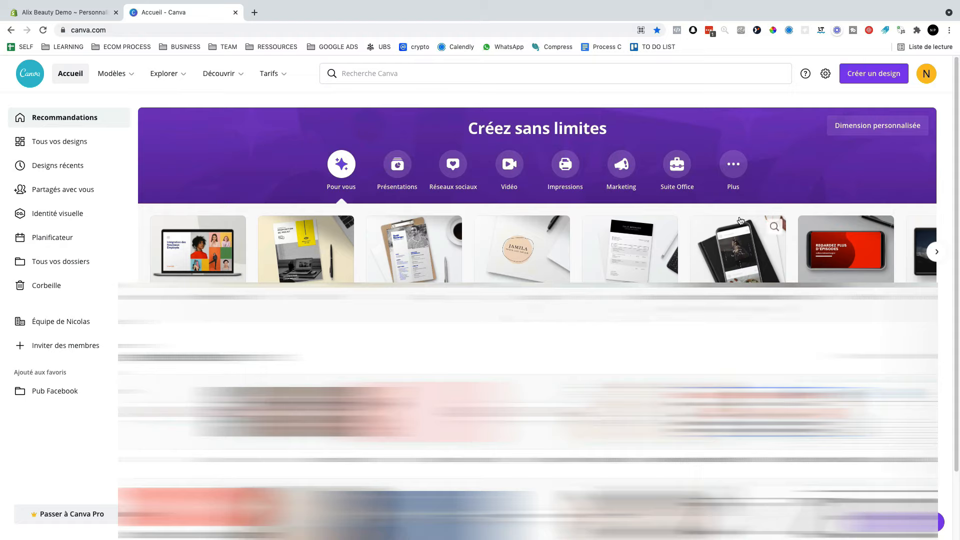
click(862, 75)
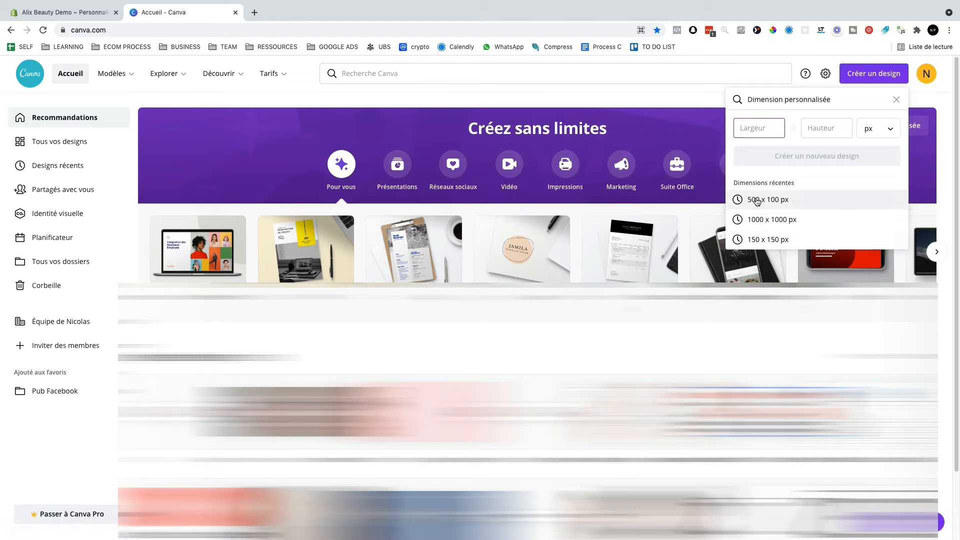
text(500)
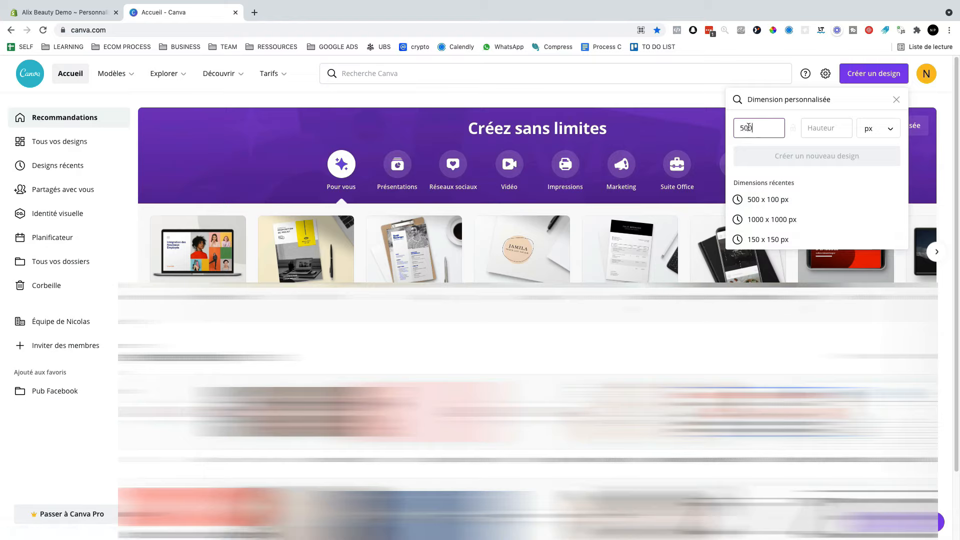
click(834, 129)
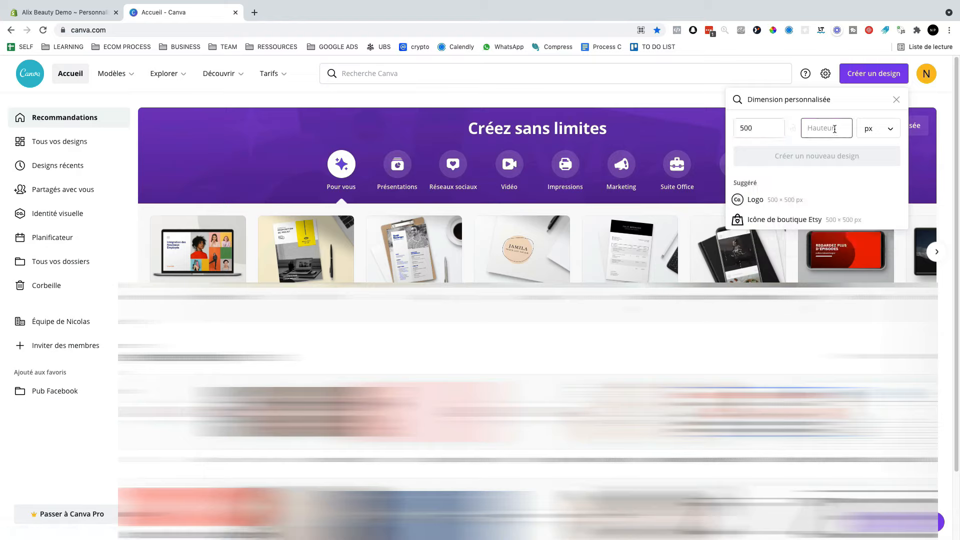
text(100)
key(Return)
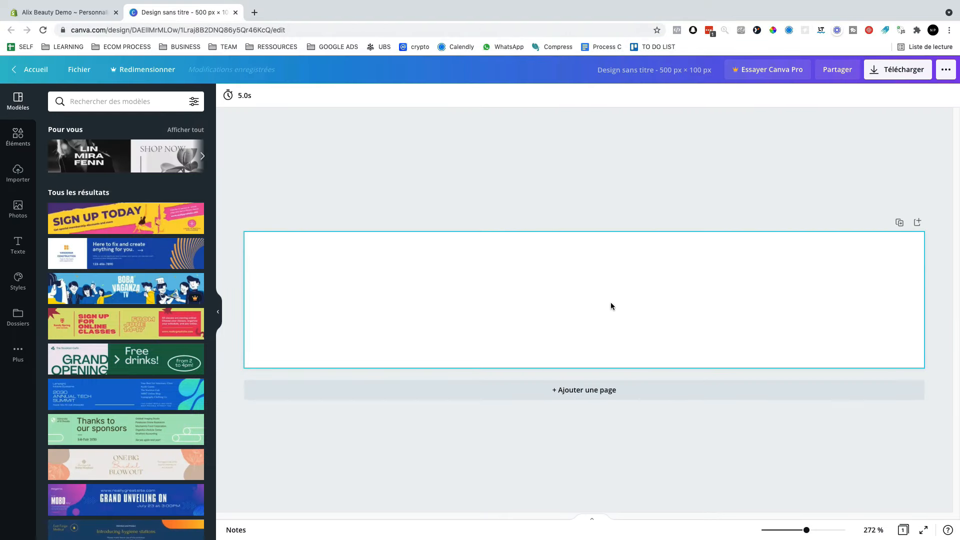
- Add a title text reading "ALIX" to the blank design
click(24, 249)
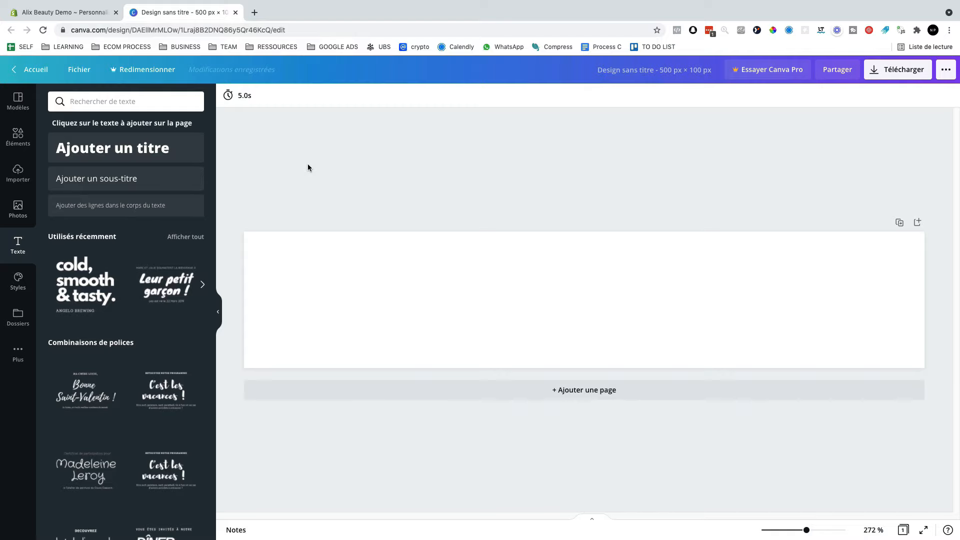
click(125, 168)
text(AL)
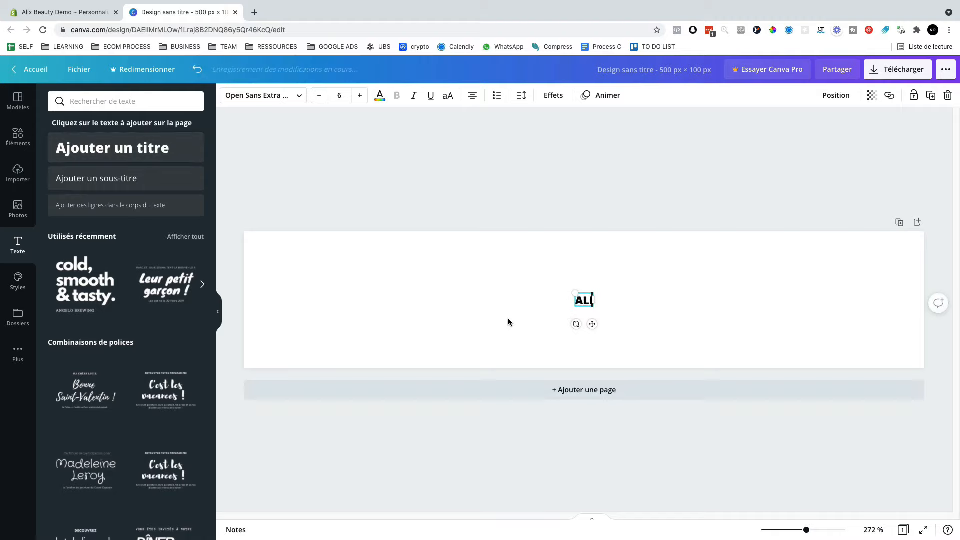
text(IX)
click(513, 313)
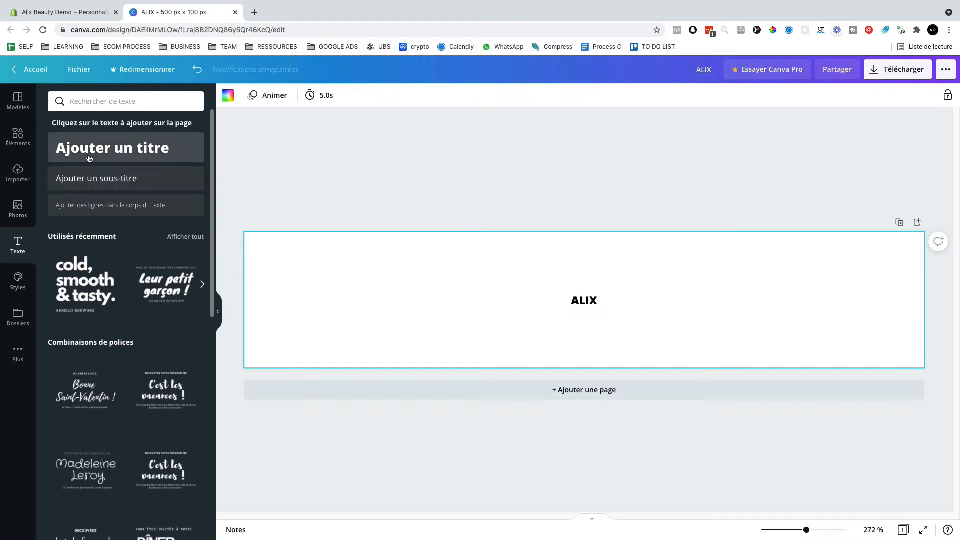
- Add a second, separate title text reading "BEAUTY" to the design
click(89, 159)
text(BEAUT)
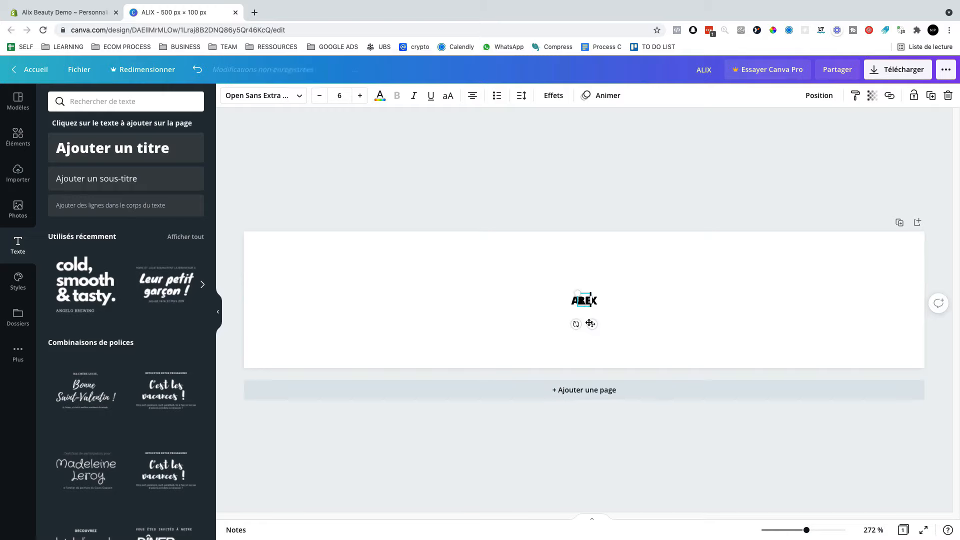
text(Y)
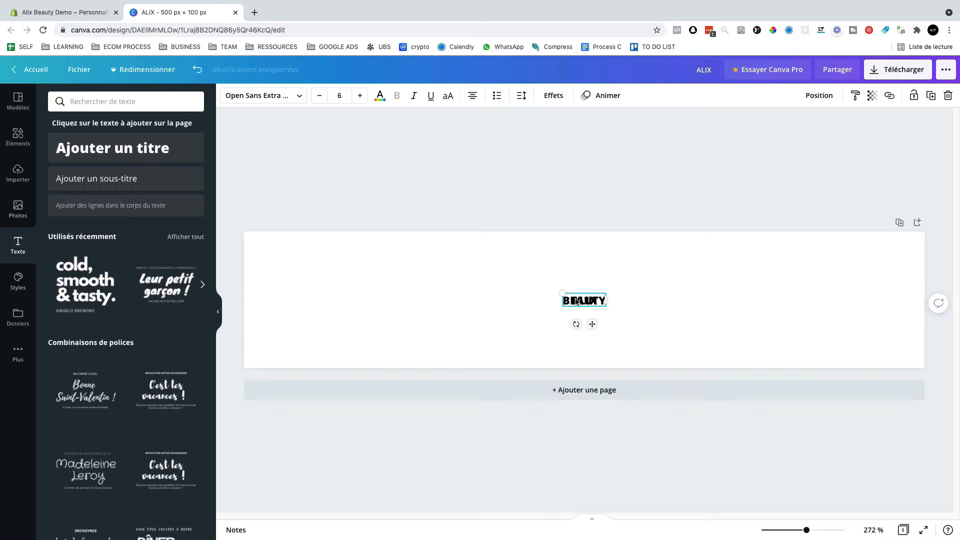
key(Escape)
- Enlarge ALIX to about size 58 and BEAUTY to about size 53, placing them side by side across the design
drag(576, 302, 420, 289)
click(712, 282)
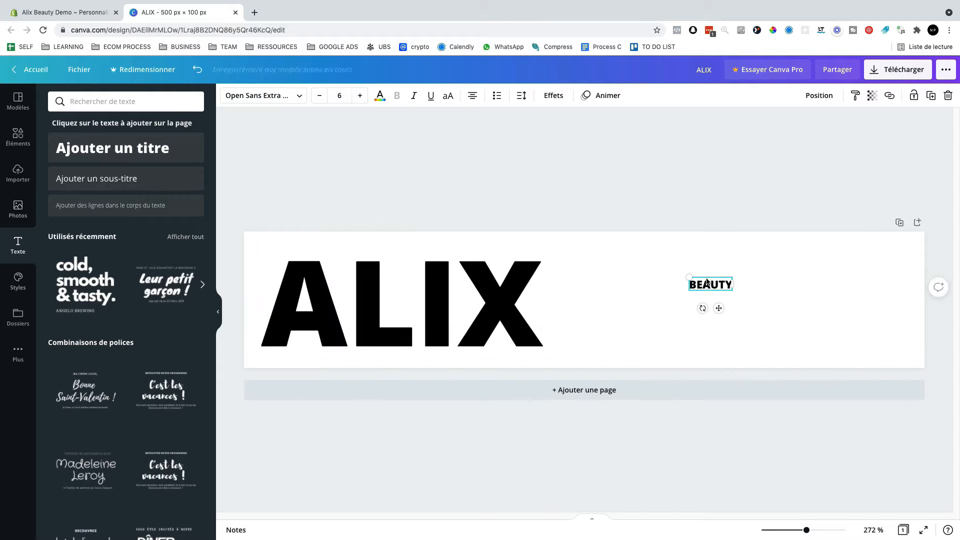
drag(689, 278, 529, 229)
drag(732, 290, 908, 341)
mouse_move(749, 306)
mouse_down()
mouse_move(771, 315)
mouse_move(756, 314)
mouse_up()
- Change the font of both the BEAUTY and ALIX texts to Poppins Light
click(405, 302)
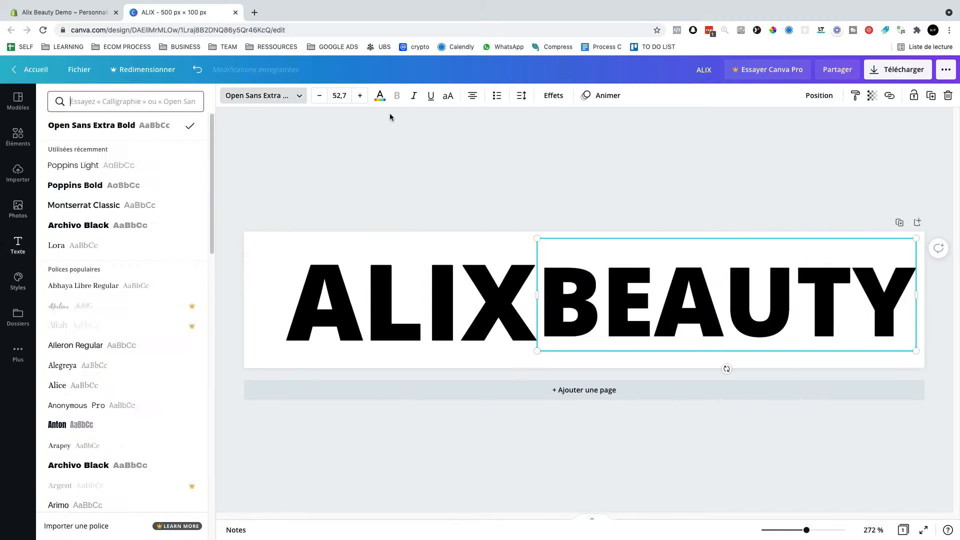
click(380, 95)
click(260, 96)
click(80, 165)
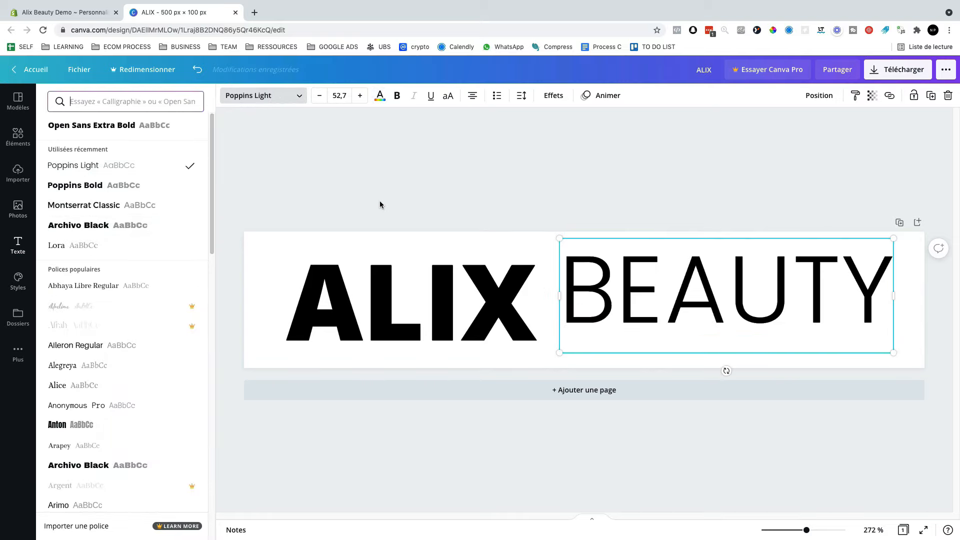
click(410, 300)
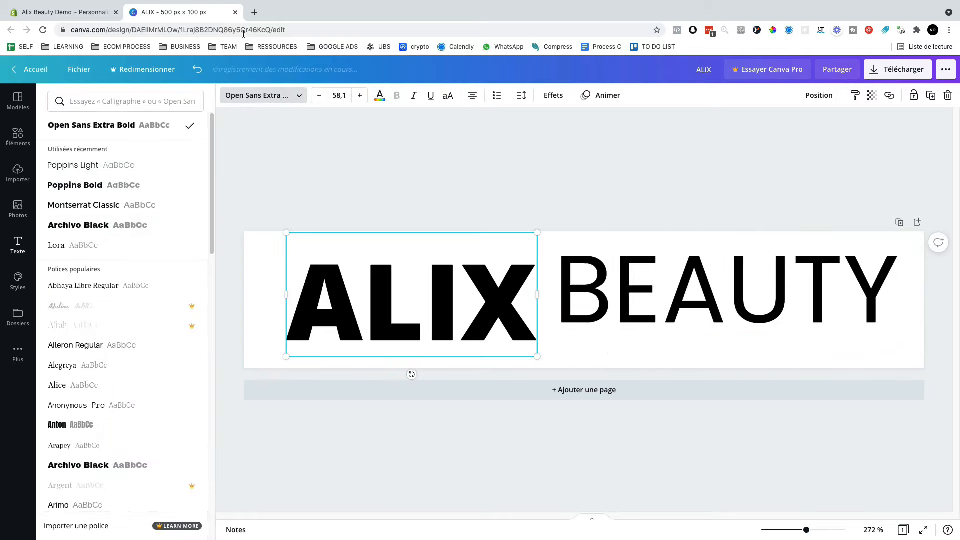
click(64, 168)
key(Escape)
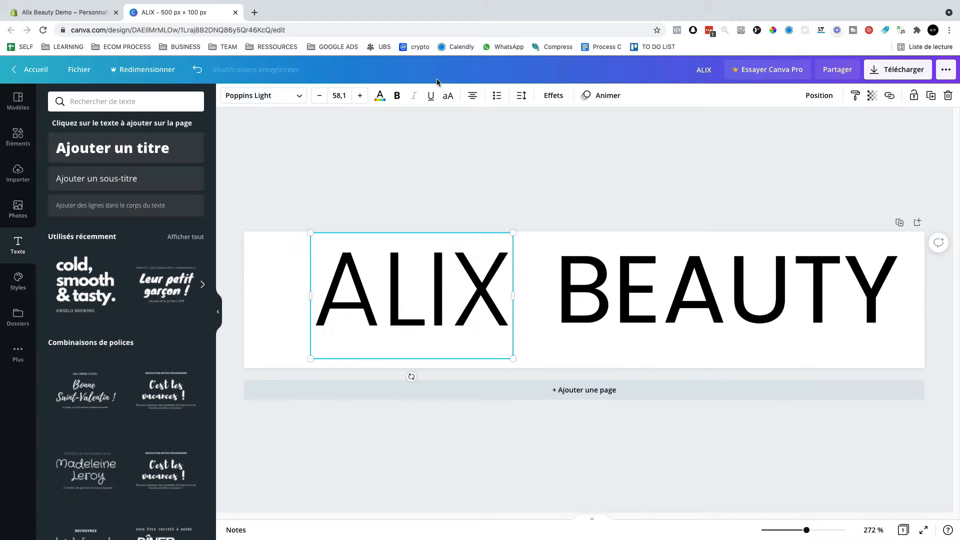
- Lower ALIX slightly, make both words bold, and move BEAUTY closer to ALIX
drag(497, 279, 498, 290)
click(584, 292)
click(399, 99)
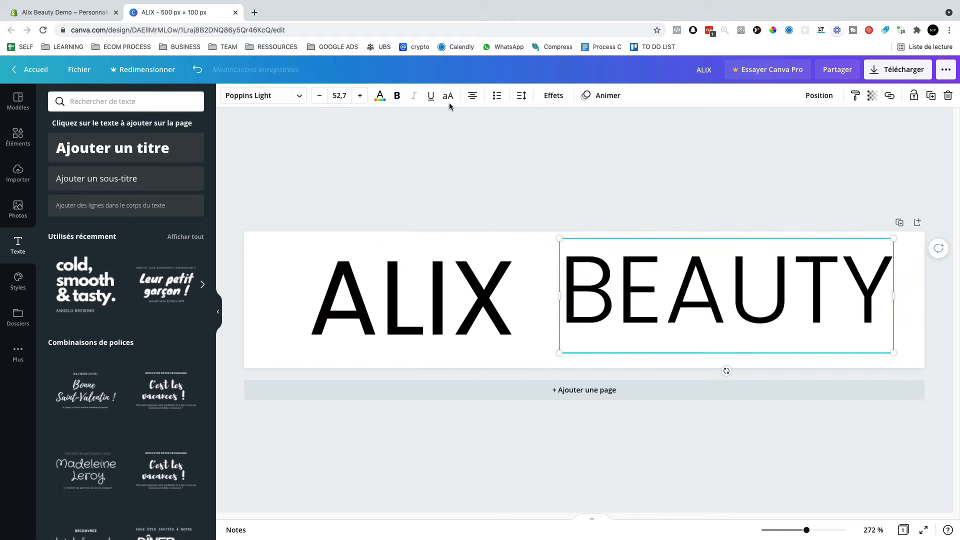
click(402, 101)
drag(635, 295, 619, 296)
click(410, 295)
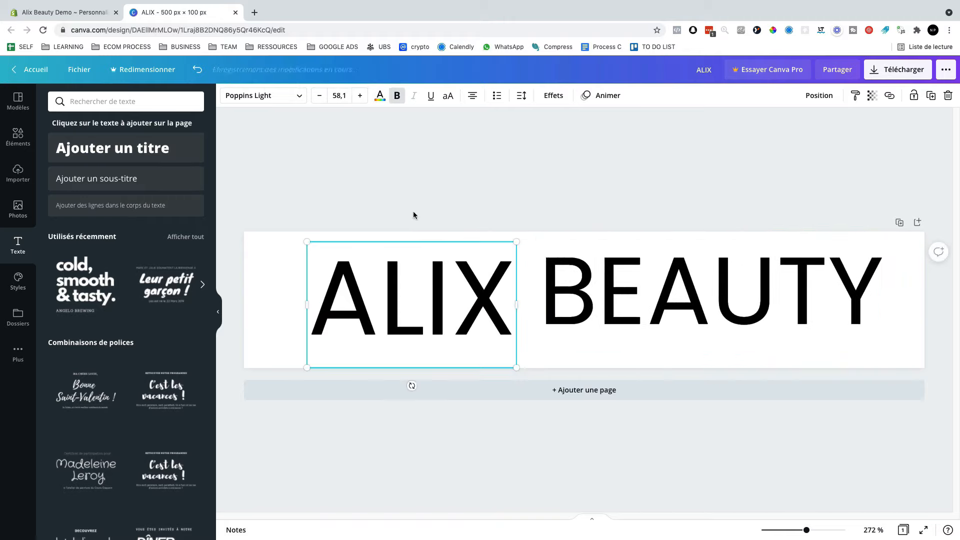
- Set the font size of both the ALIX and BEAUTY texts to 60
click(340, 99)
text(60)
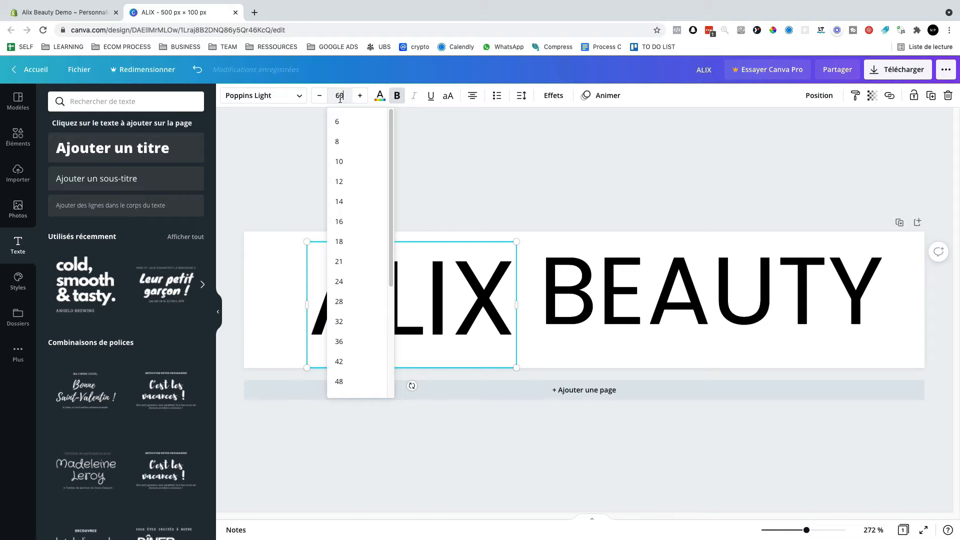
key(Return)
click(603, 275)
click(340, 95)
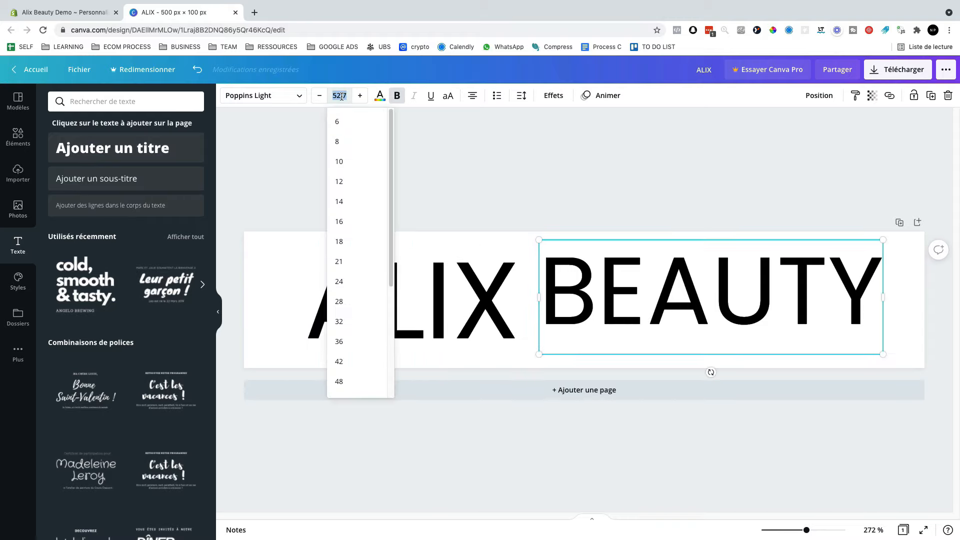
text(60)
key(Return)
- Shift ALIX outward and align BEAUTY beside it so both words sit on one line
shift+click(496, 294)
drag(454, 295, 433, 293)
drag(625, 303, 619, 305)
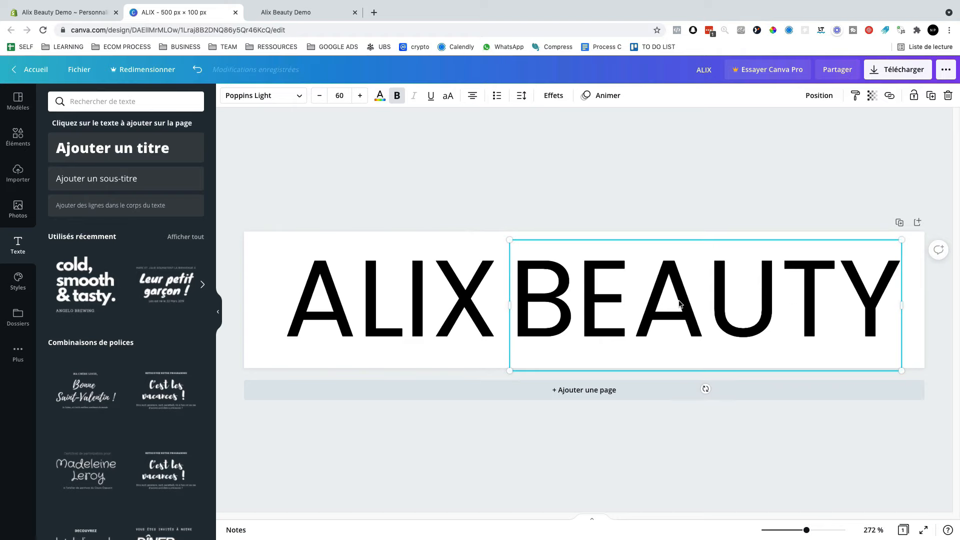
- Take the pink from the Alix Beauty Demo store preview and apply it in Canva as the BEAUTY text's custom colour
click(300, 12)
click(640, 233)
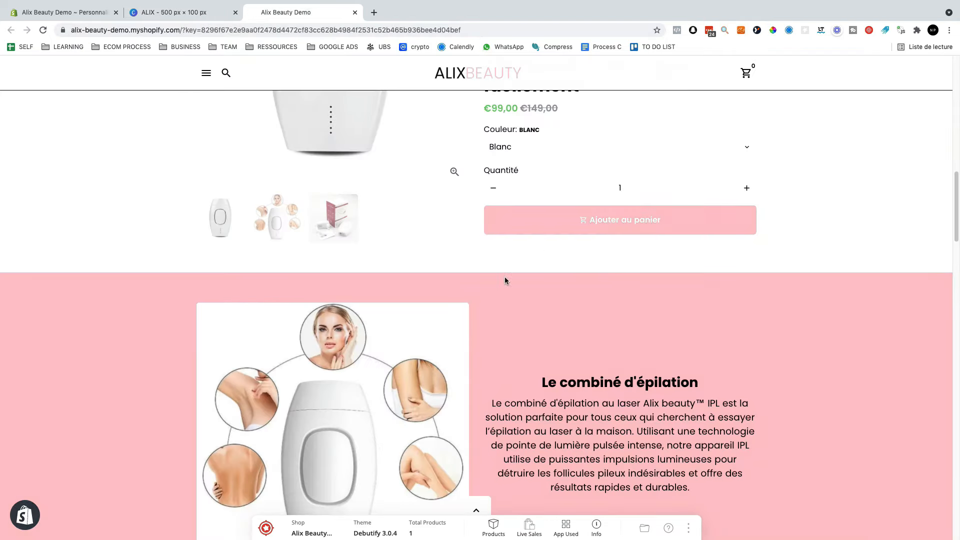
scroll(644, 163, down, 4)
scroll(596, 252, up, 4)
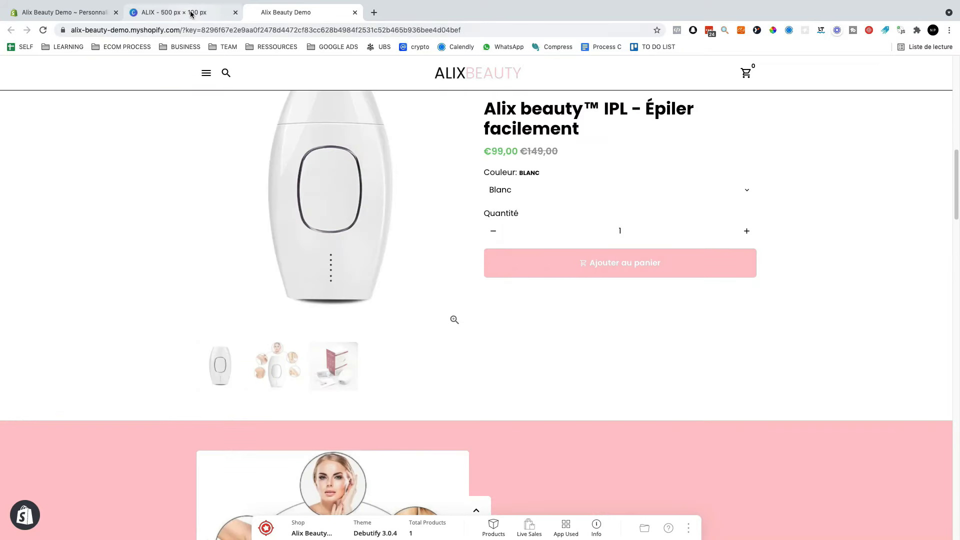
click(192, 13)
click(379, 95)
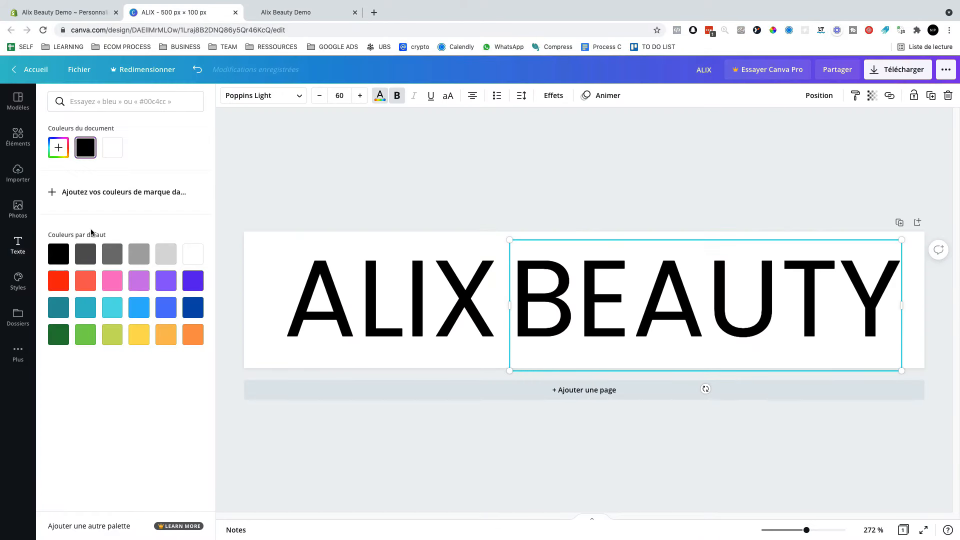
click(59, 147)
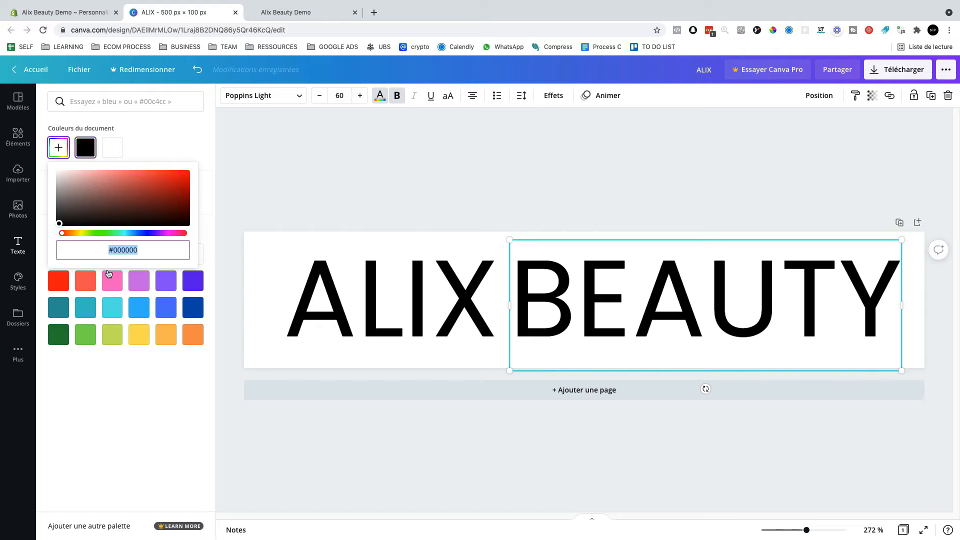
key(super+v)
- Close the gap between ALIX and BEAUTY so the two words read as a single logo
click(630, 288)
drag(634, 290, 636, 290)
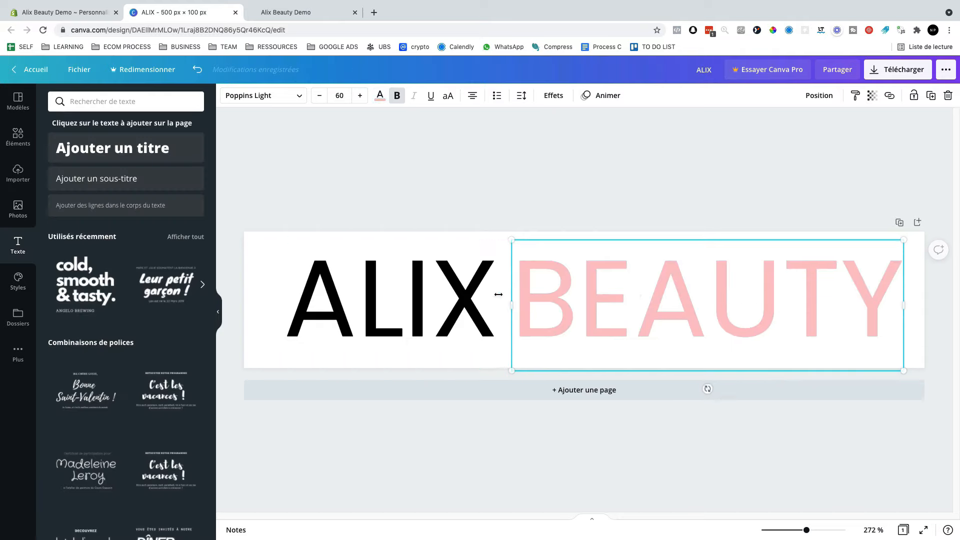
drag(498, 294, 509, 295)
click(578, 281)
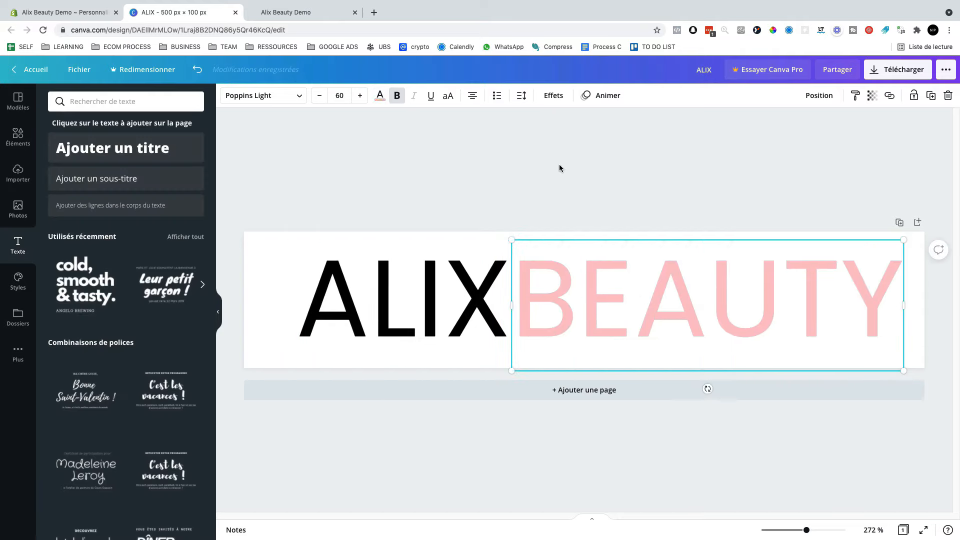
click(604, 149)
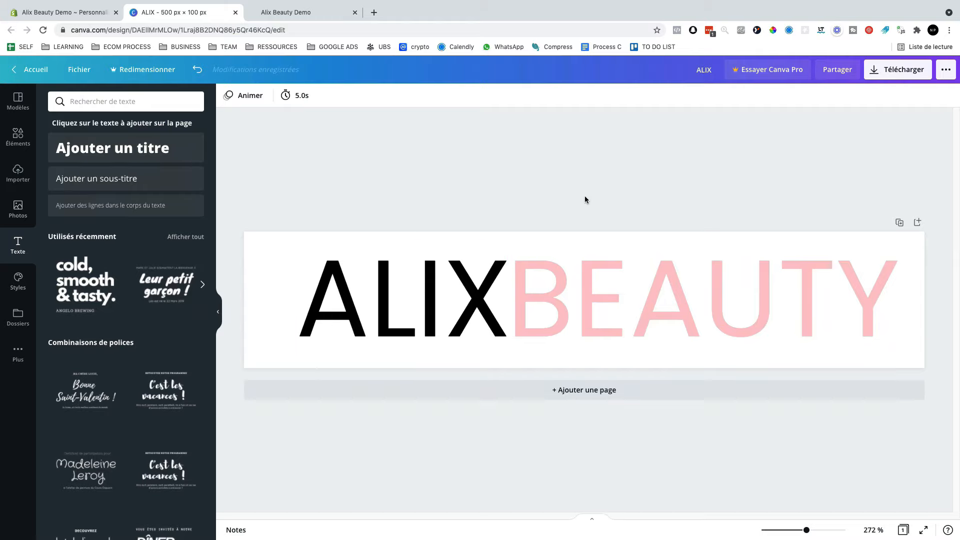
- Examine the logo's PNG download options and the remove.bg site as a way to remove its white background
click(896, 74)
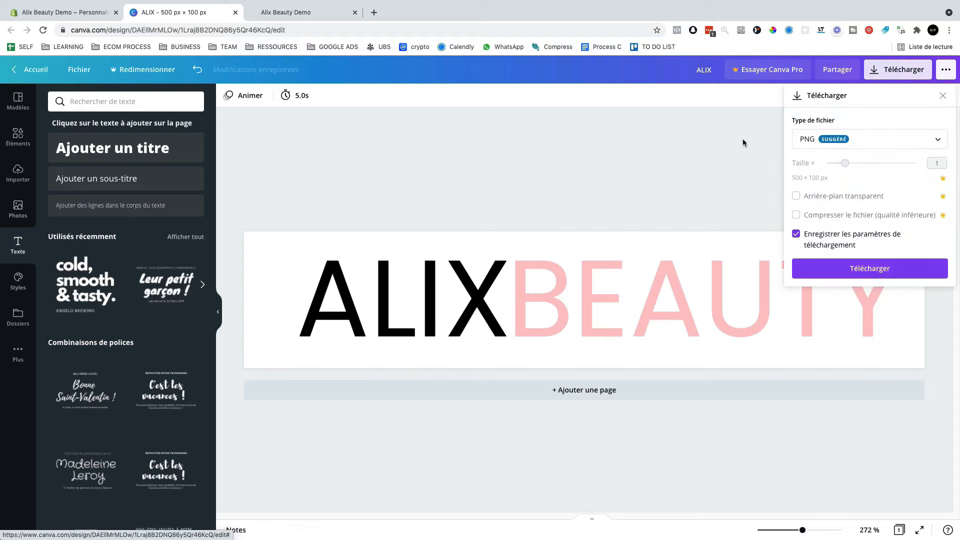
click(793, 175)
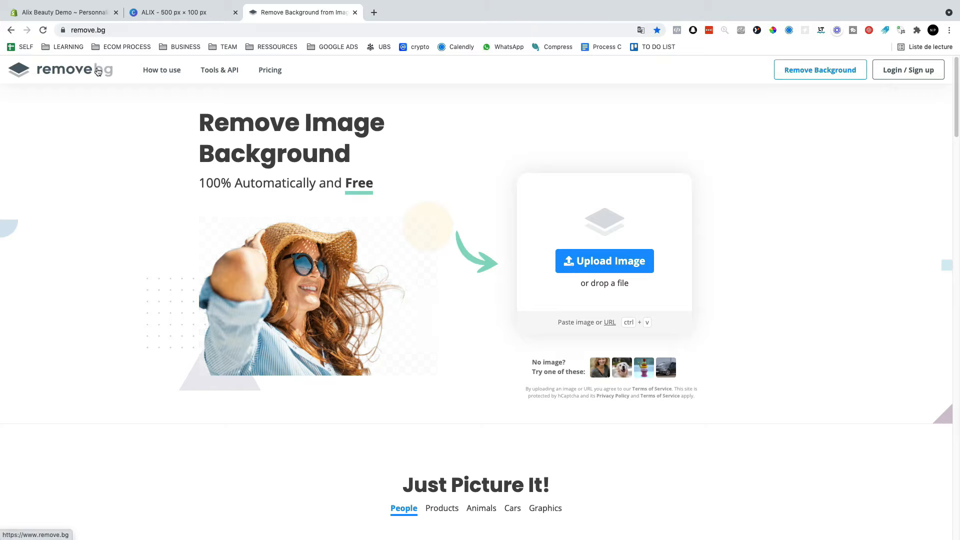
click(175, 12)
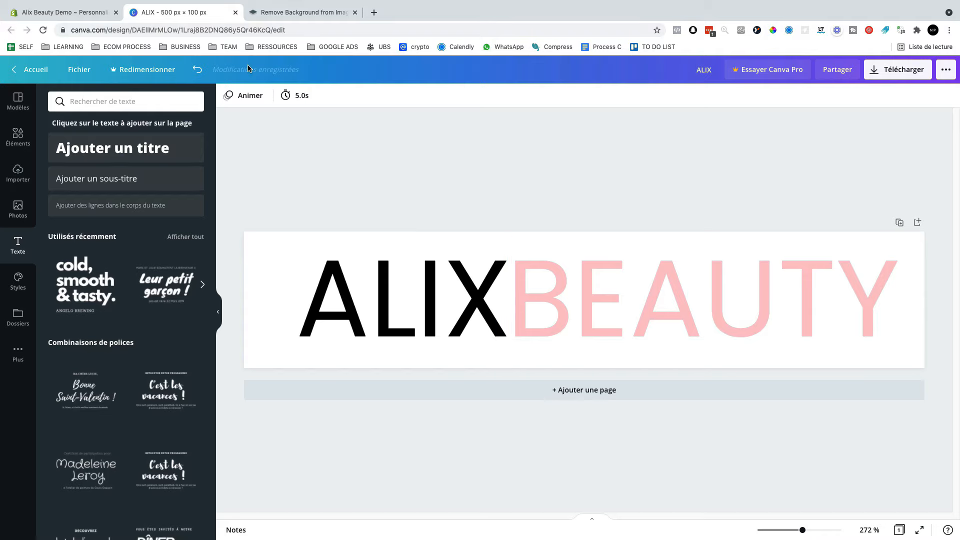
click(284, 253)
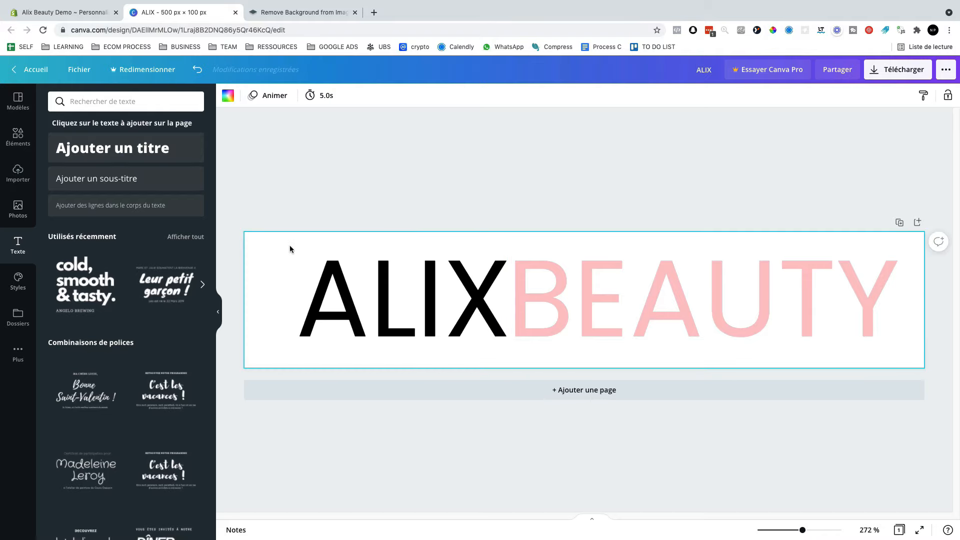
click(315, 12)
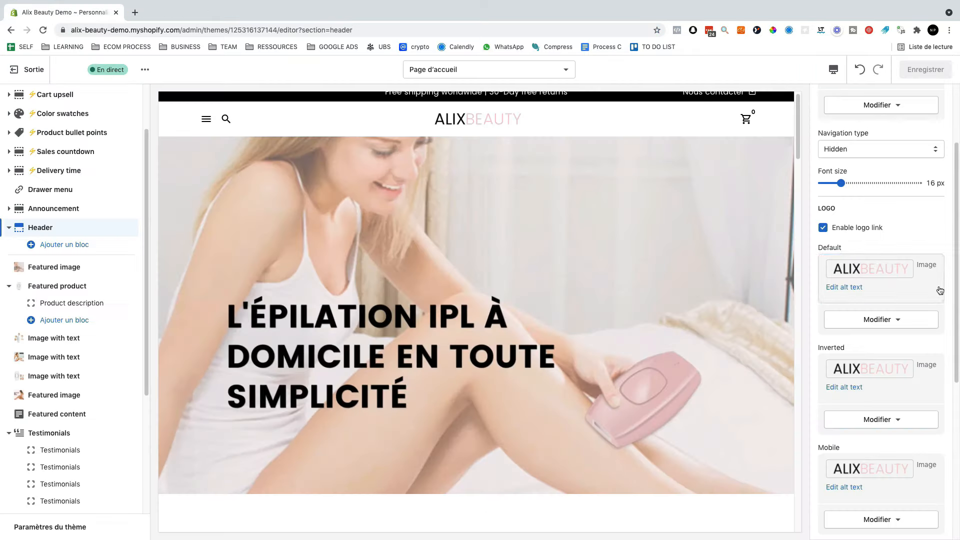
- Review the header section's Default, Inverted and Mobile logo settings and the options for changing the inverted logo in Shopify
scroll(874, 187, down, 3)
scroll(875, 187, down, 4)
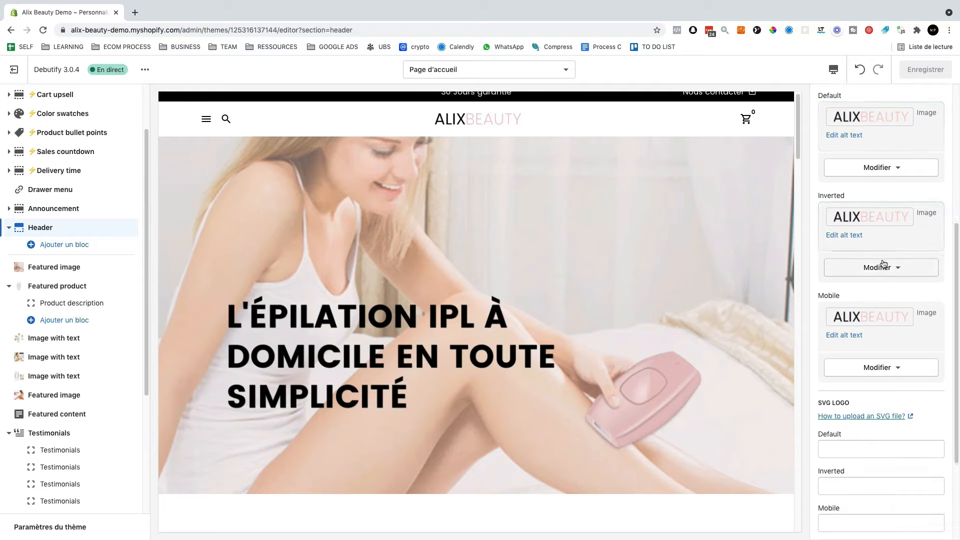
scroll(876, 300, up, 3)
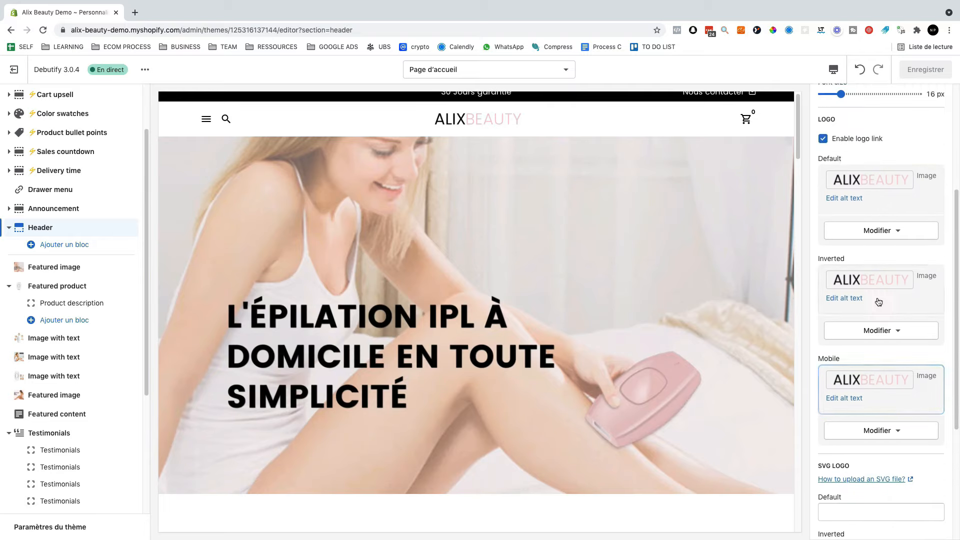
click(863, 329)
click(939, 97)
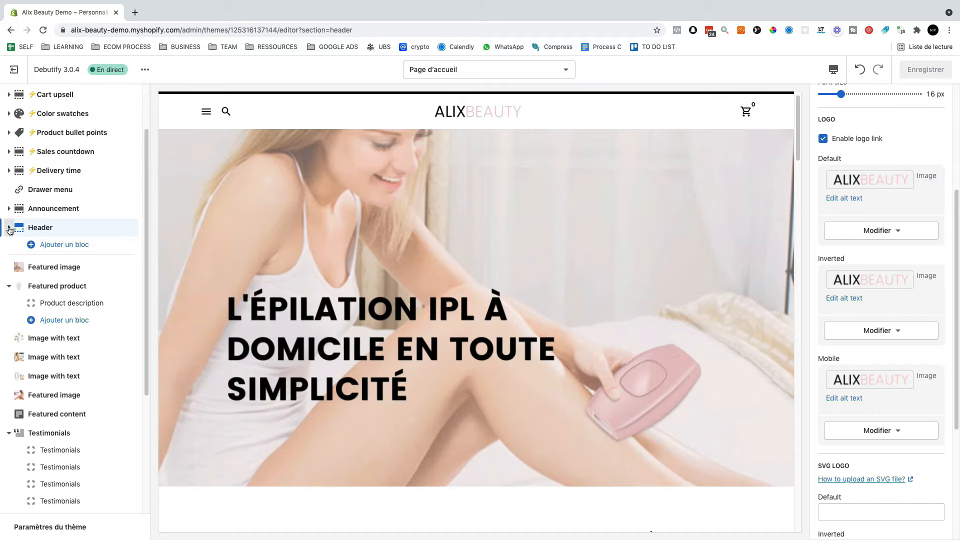
- Open the first Featured image section and view the image library for its banner, leaving the selection as is
click(55, 266)
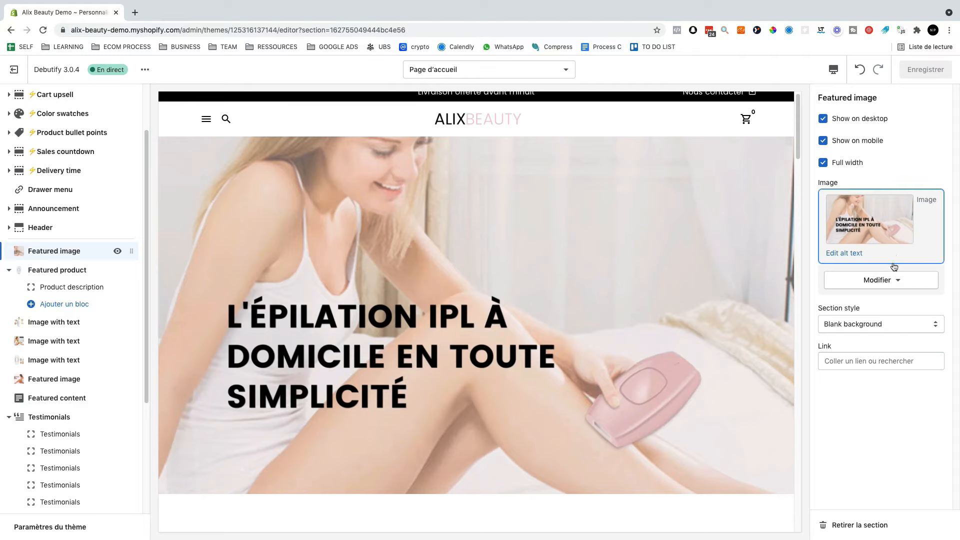
click(910, 246)
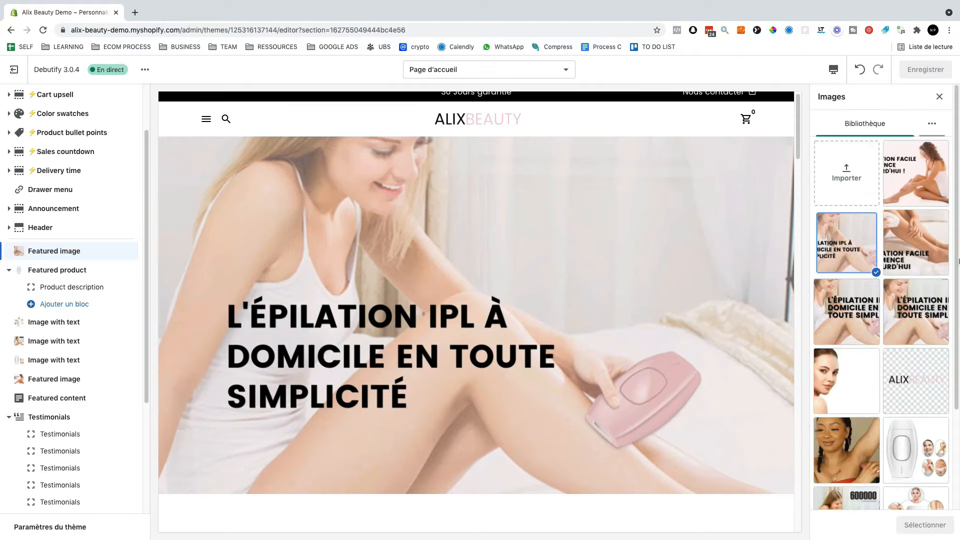
click(939, 96)
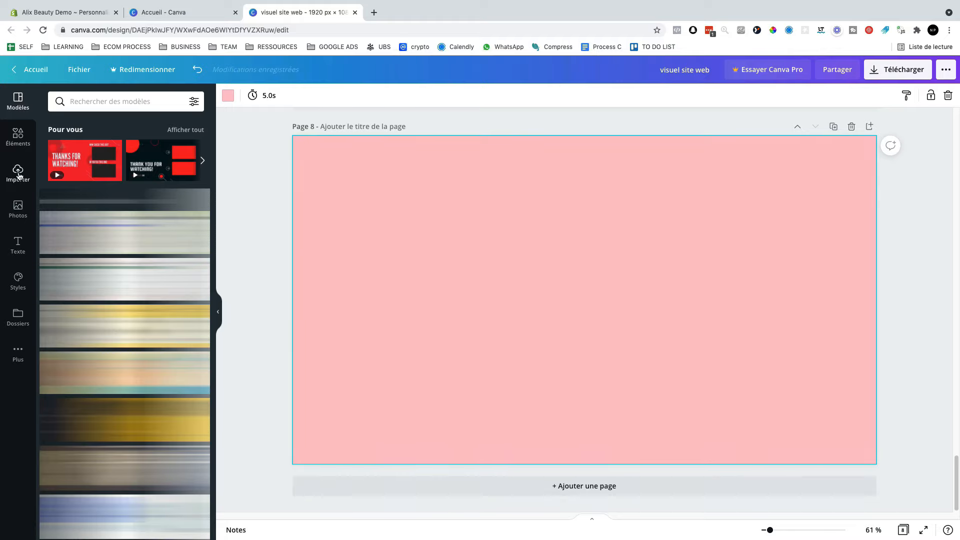
- Fill page 8 of the "visuel site web" design with the uploaded photo of the woman using the pink epilator
click(18, 174)
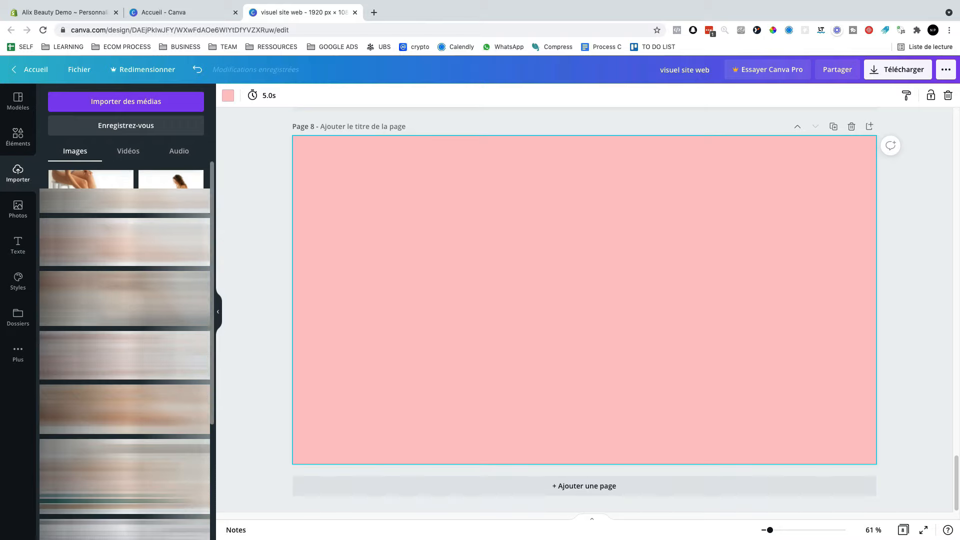
scroll(125, 350, down, 2)
drag(124, 388, 347, 314)
key(Delete)
drag(151, 385, 315, 327)
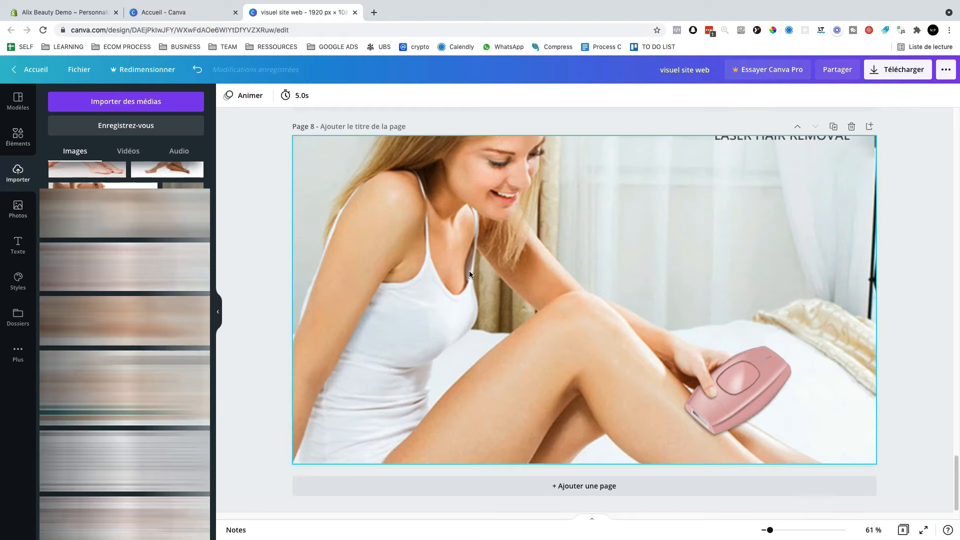
- Shift the photo upward within page 8 and place the title "L'ÉPILATION IPL À DOMICILE EN TOUTE SIMPLICITÉ" over its lower half
double_click(547, 299)
drag(548, 298, 573, 259)
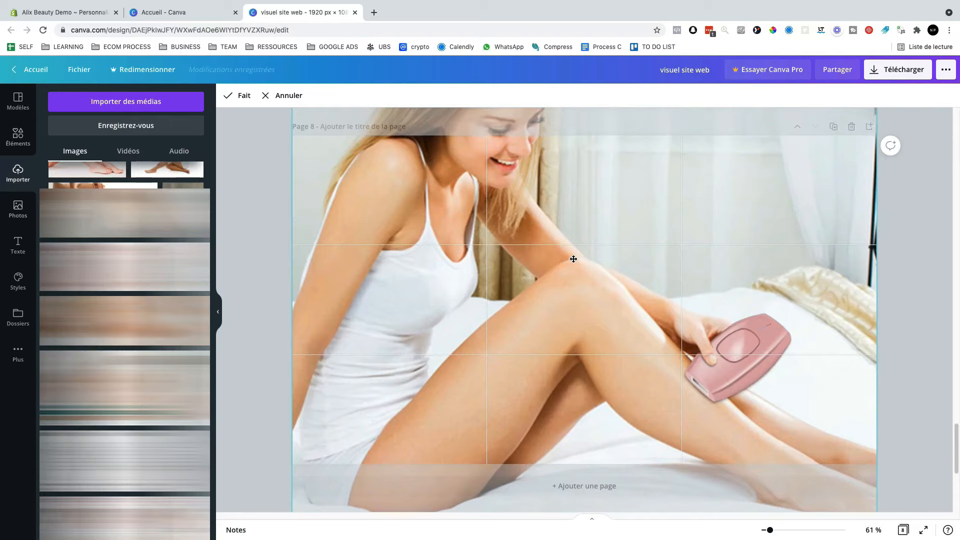
click(230, 205)
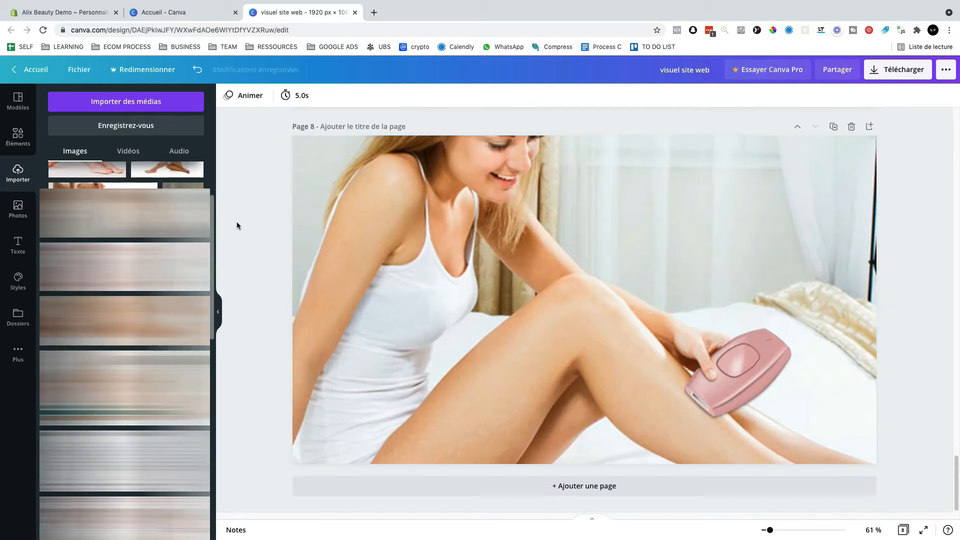
scroll(494, 216, up, 4)
drag(538, 258, 527, 359)
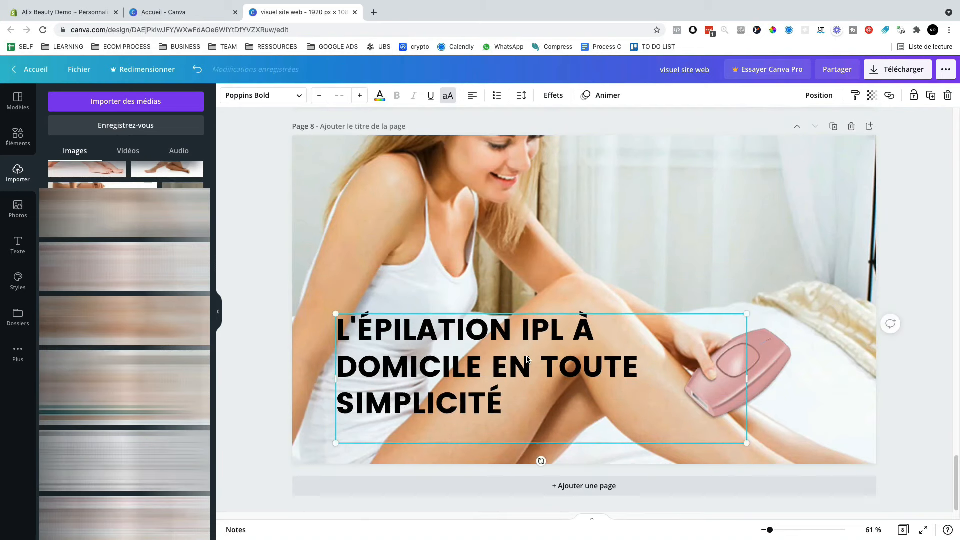
- Reduce the opacity of page 8's background photo slightly so the title stands out
click(619, 208)
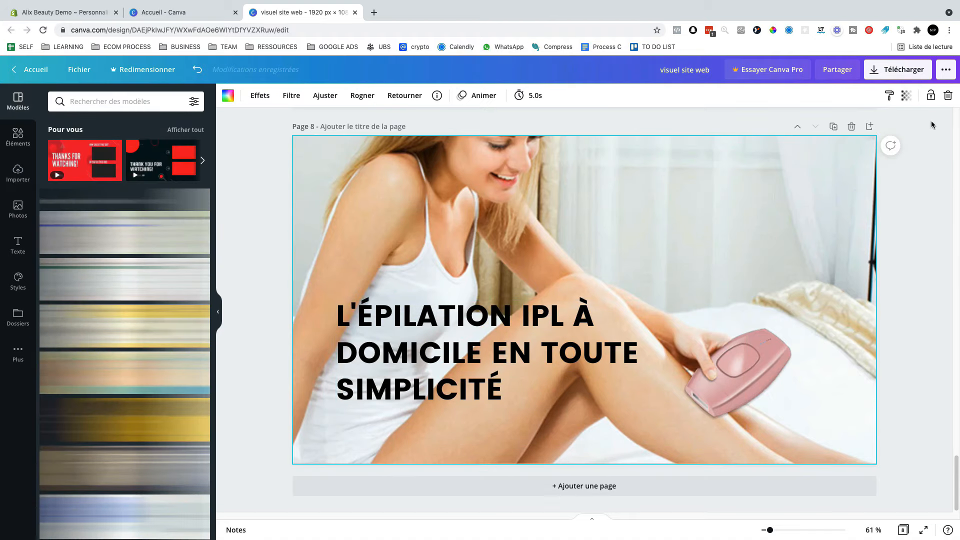
click(906, 96)
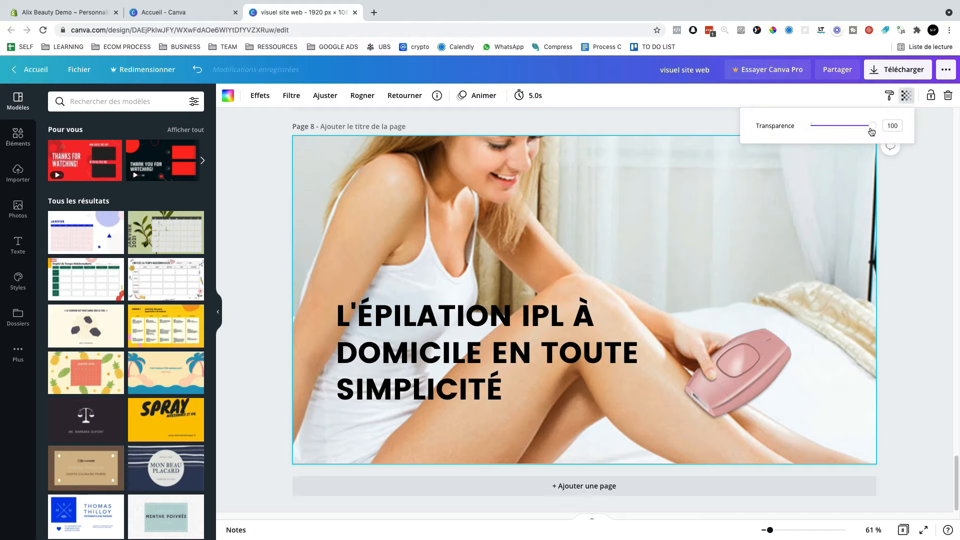
drag(871, 132, 853, 130)
double_click(891, 125)
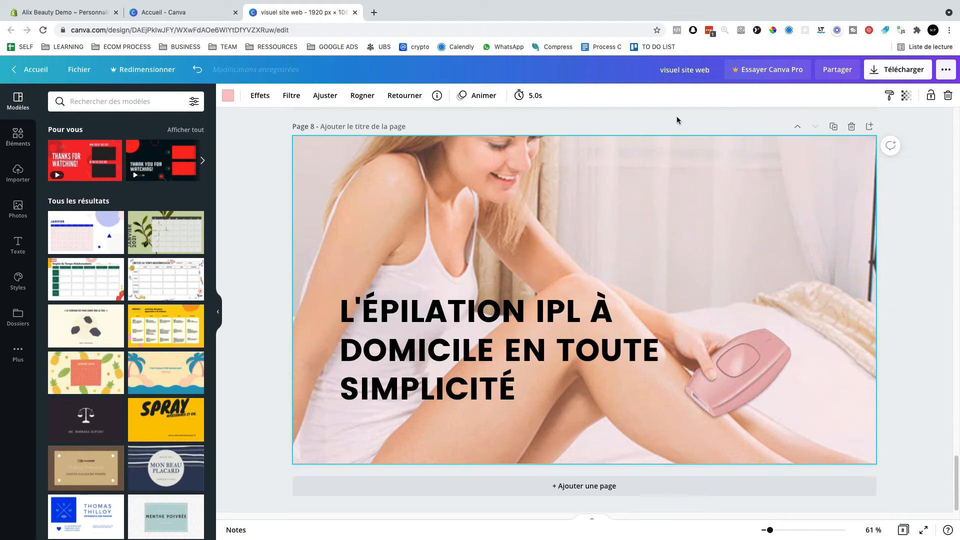
- Compare the finished banner with the design's other pages and examine the PNG download options
scroll(645, 300, up, 12)
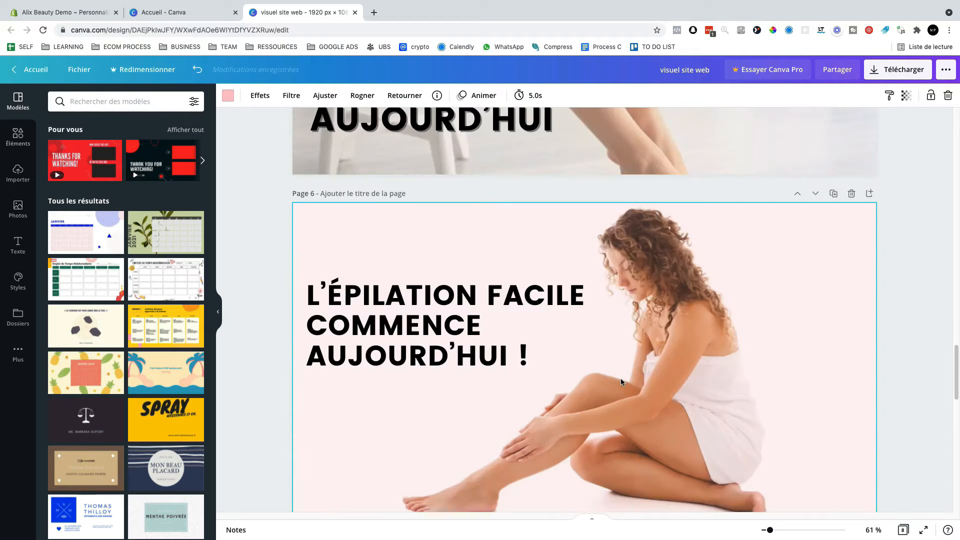
scroll(620, 381, down, 10)
click(897, 70)
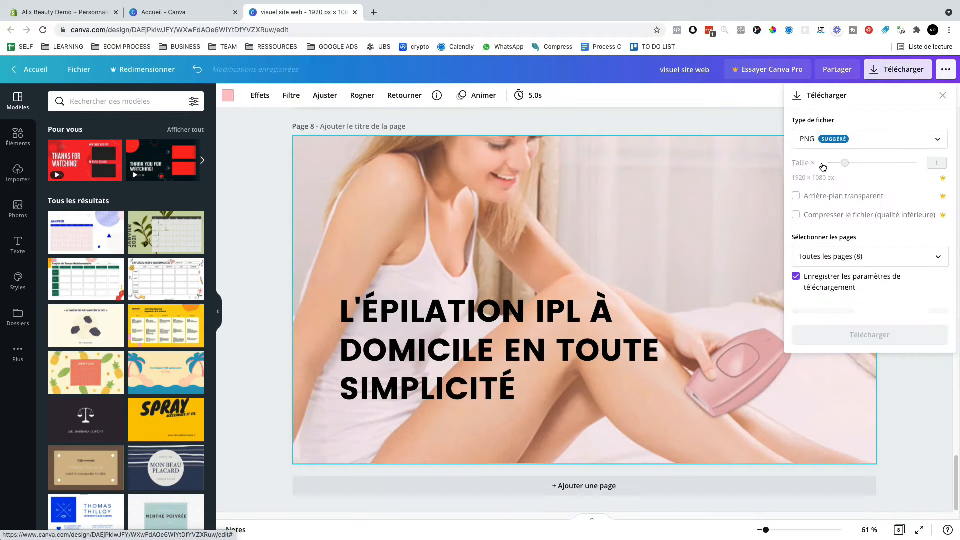
click(670, 113)
- Switch to the Shopify theme editor and examine the Featured product section's settings and product selector
click(93, 10)
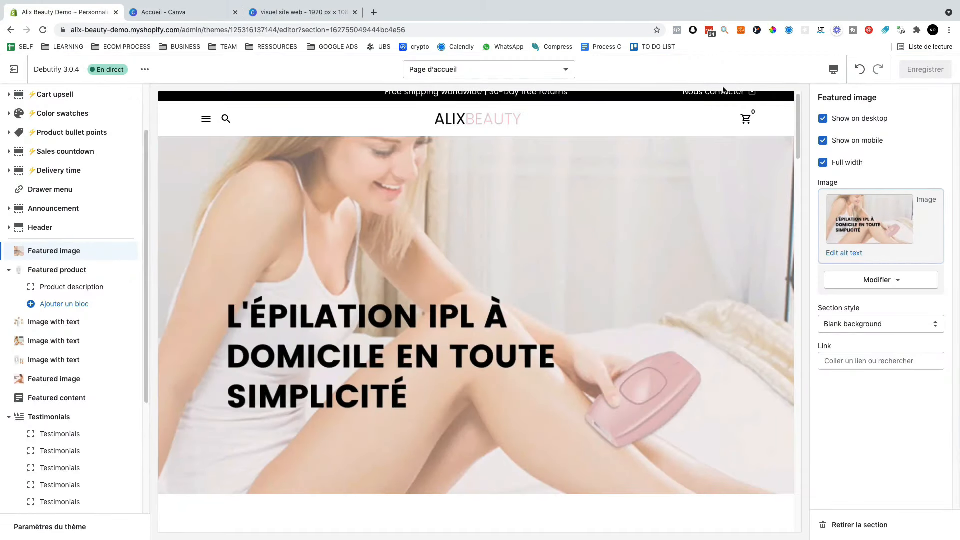
click(64, 275)
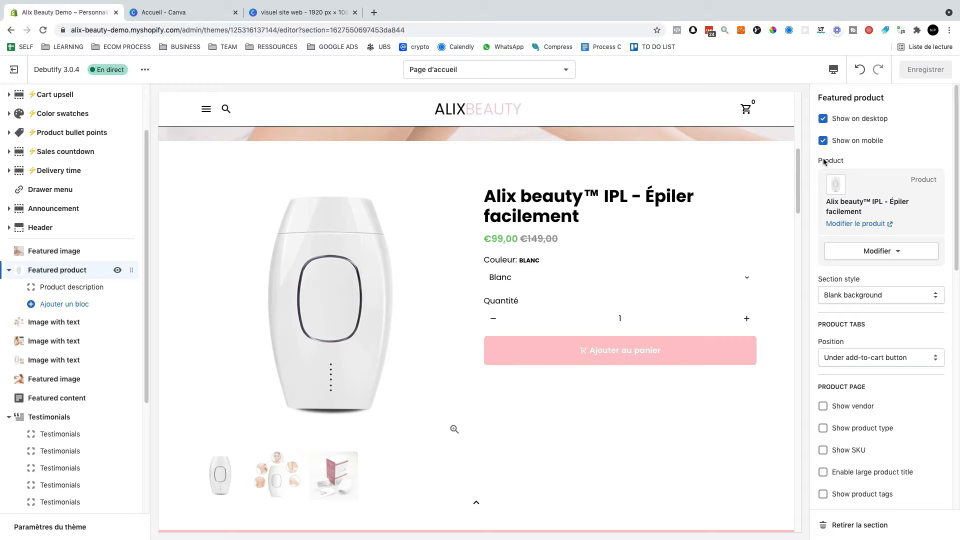
click(876, 251)
click(885, 277)
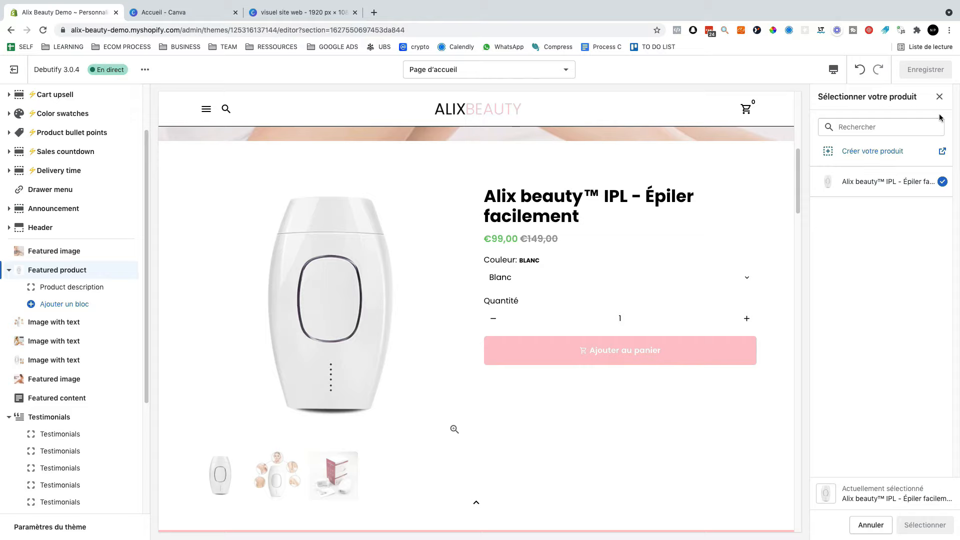
click(939, 97)
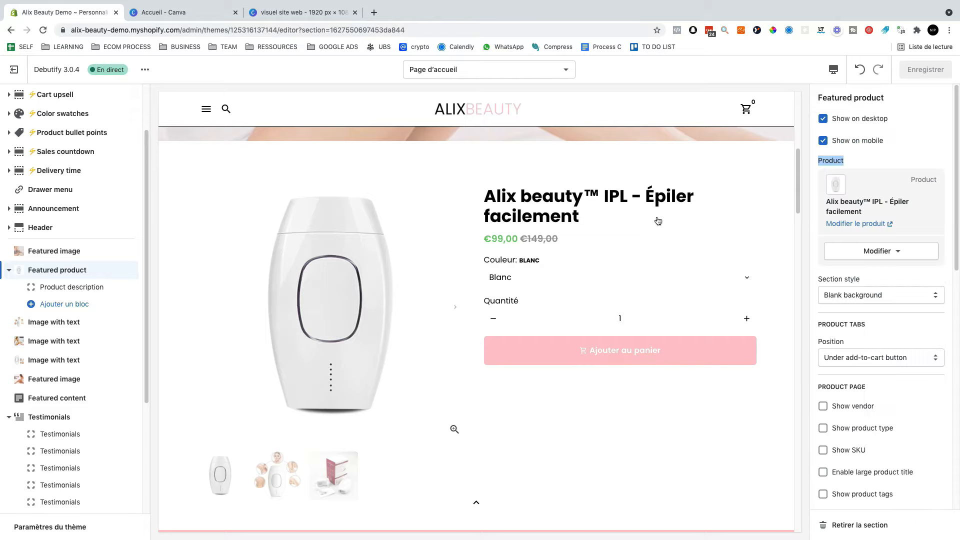
- Try showing the vendor and product type in the Featured product section, and hide both again
scroll(889, 136, down, 4)
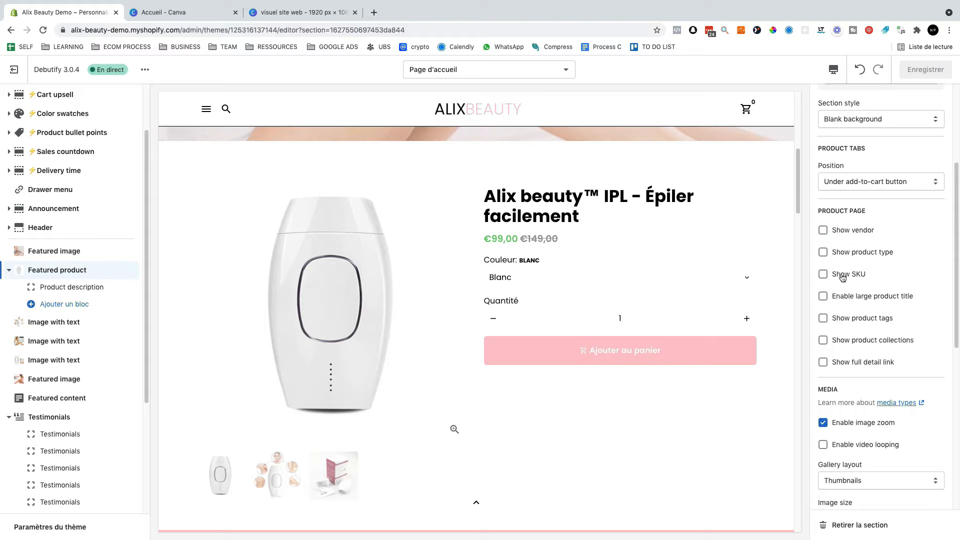
click(823, 230)
click(822, 252)
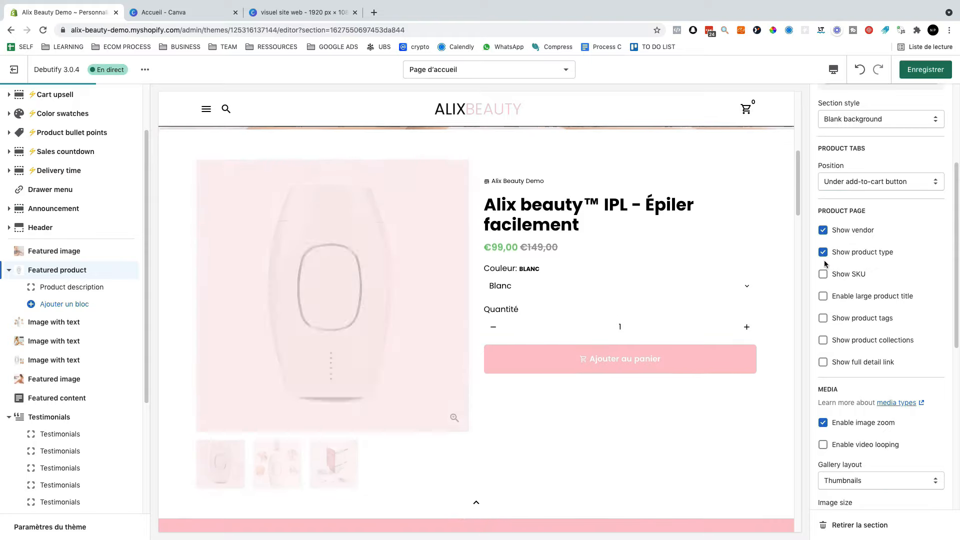
click(823, 252)
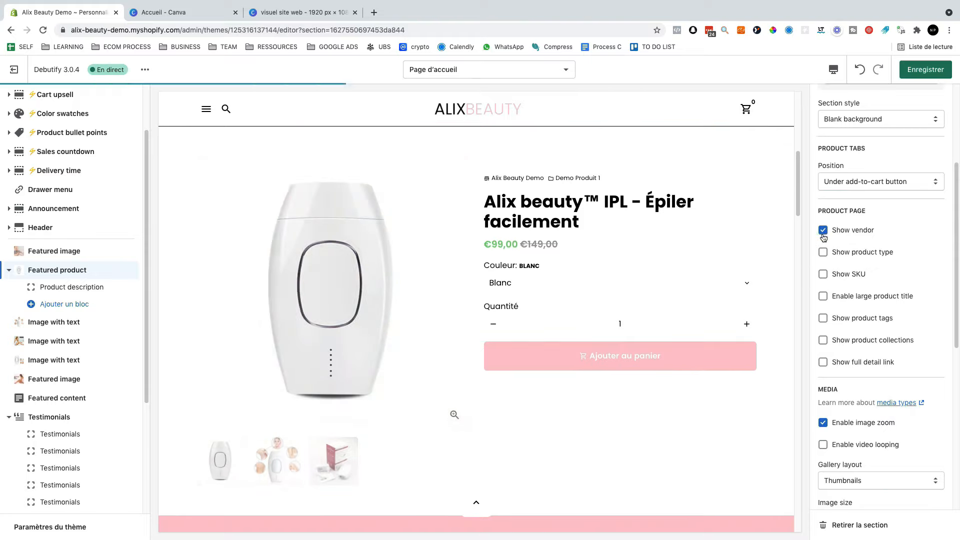
click(823, 233)
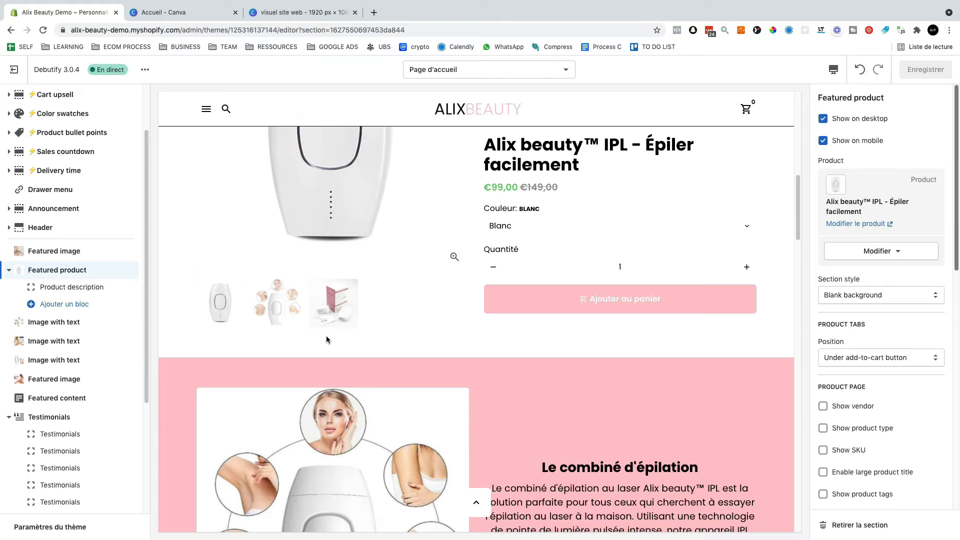
- Collapse Featured product, open the first Image with text section, and examine which theme sections can be added
click(8, 272)
scroll(531, 338, down, 3)
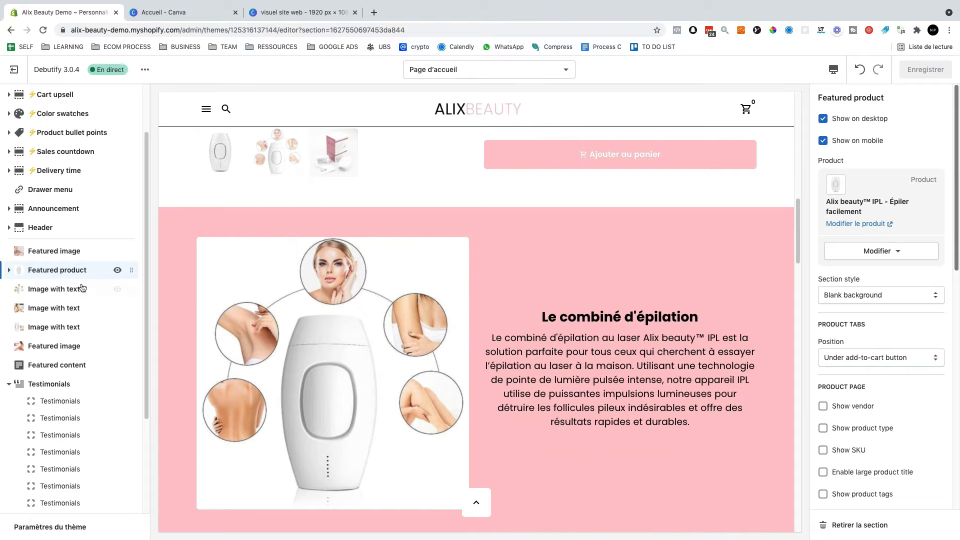
click(45, 290)
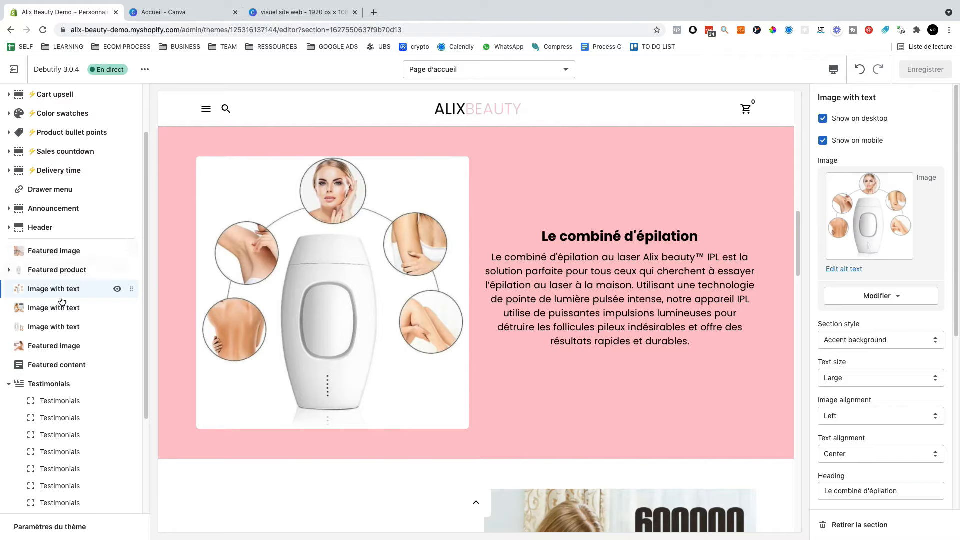
scroll(60, 402, down, 3)
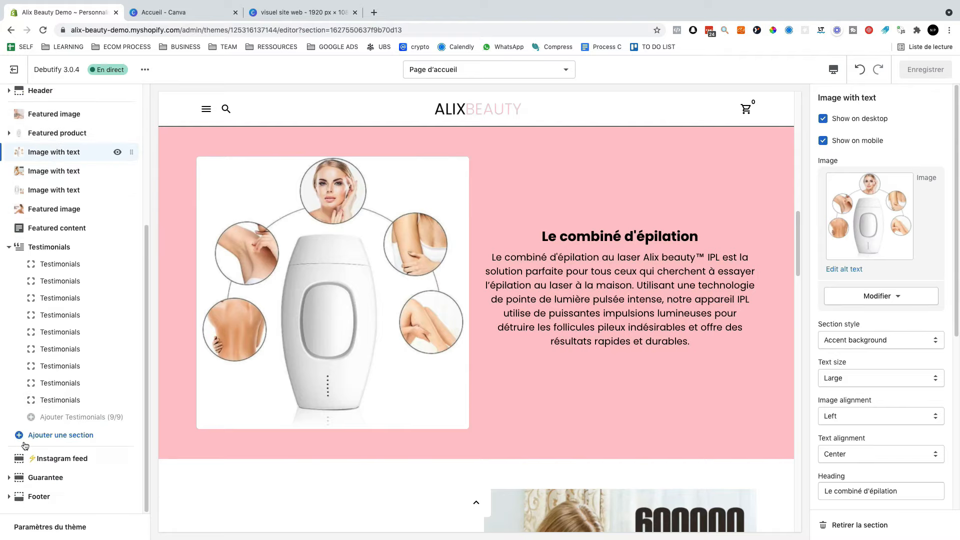
click(54, 436)
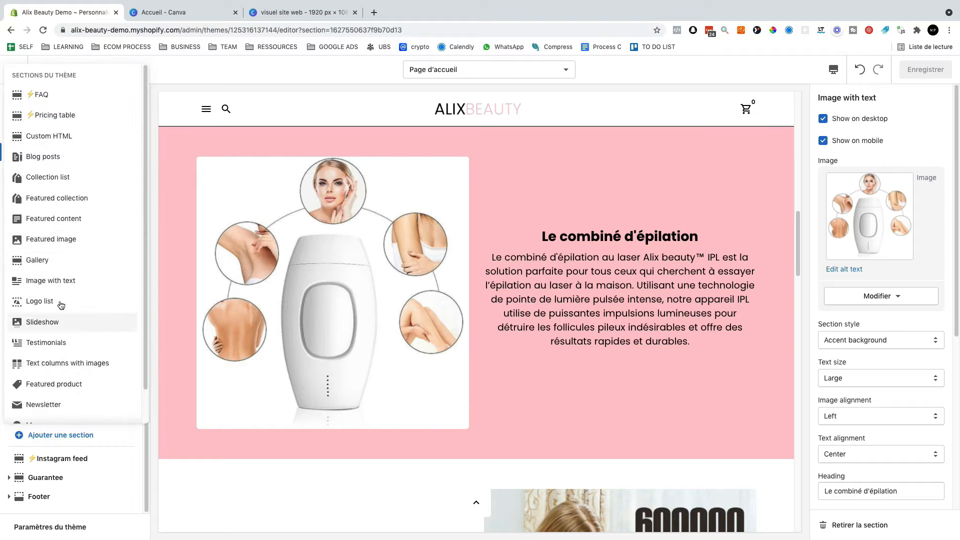
click(220, 244)
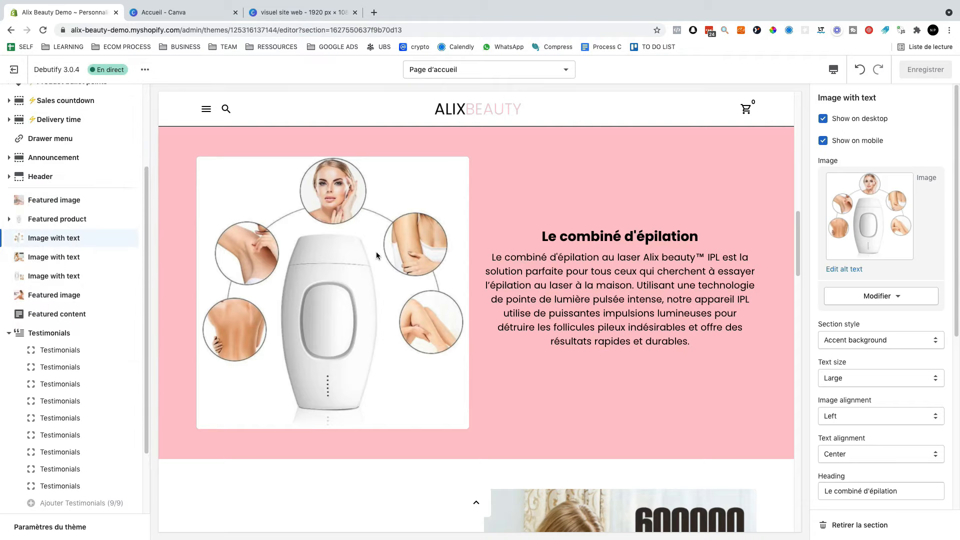
- Examine the image library, heading and text settings of the "Le combiné d'épilation" section
click(855, 183)
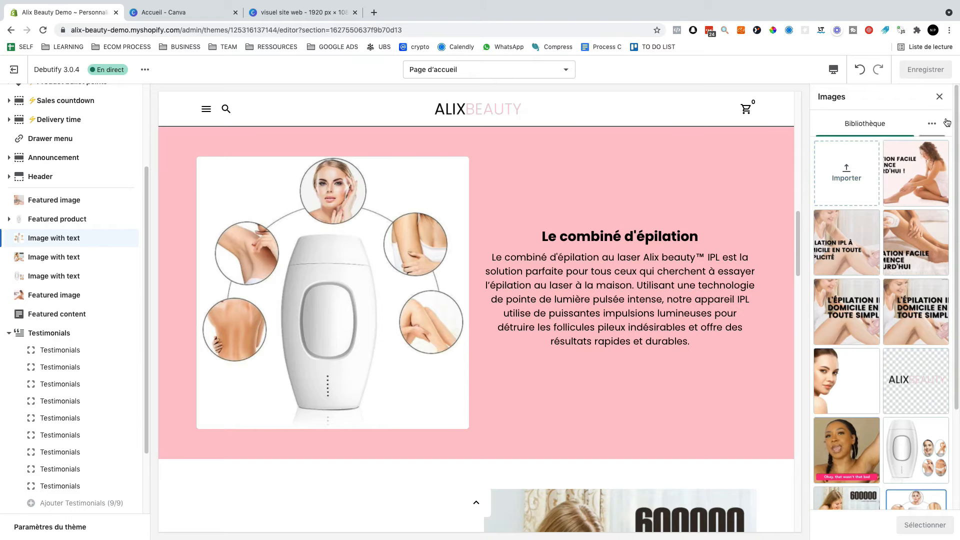
click(939, 97)
scroll(919, 316, down, 5)
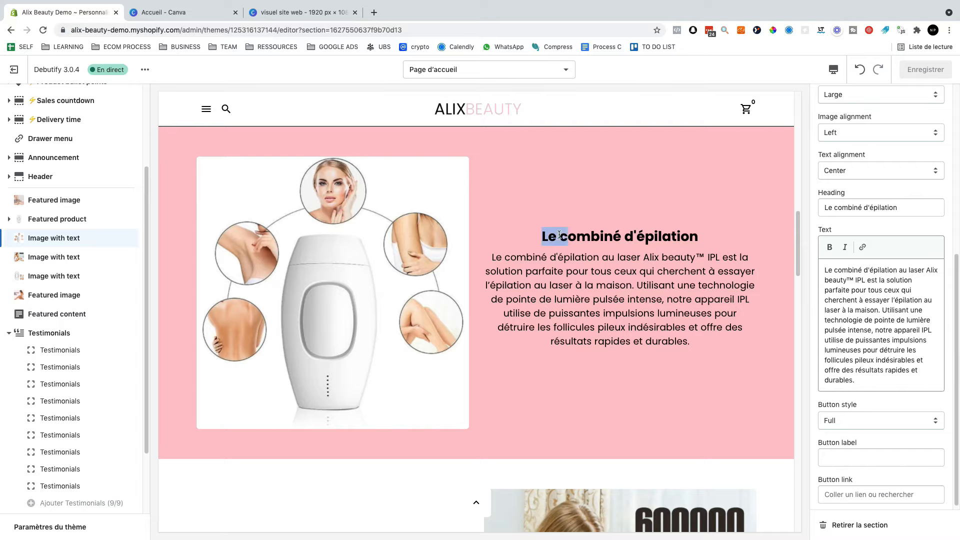
drag(559, 235, 709, 243)
drag(927, 208, 869, 195)
click(854, 206)
scroll(442, 343, down, 5)
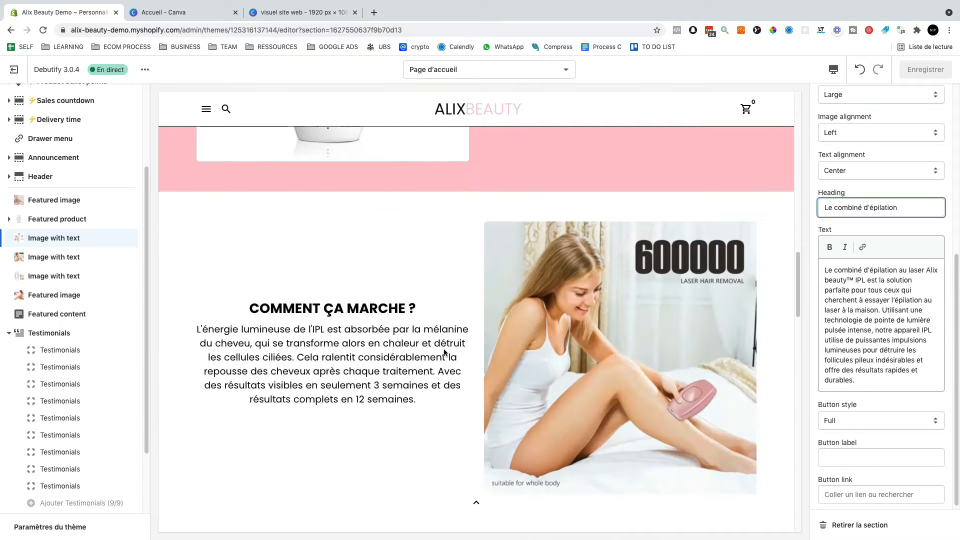
- Open the "COMMENT ÇA MARCHE ?" Image with text section and compare its layout with the section above
click(38, 259)
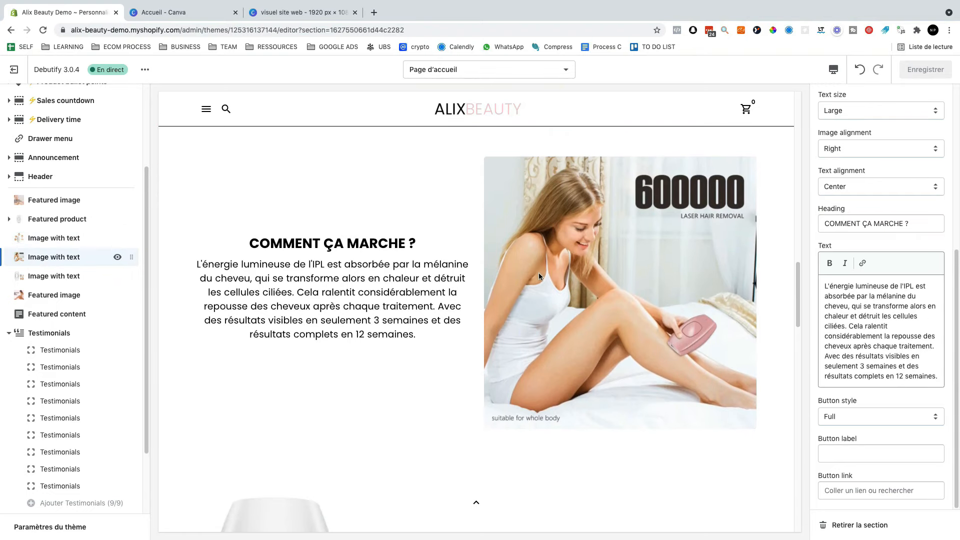
scroll(525, 235, up, 6)
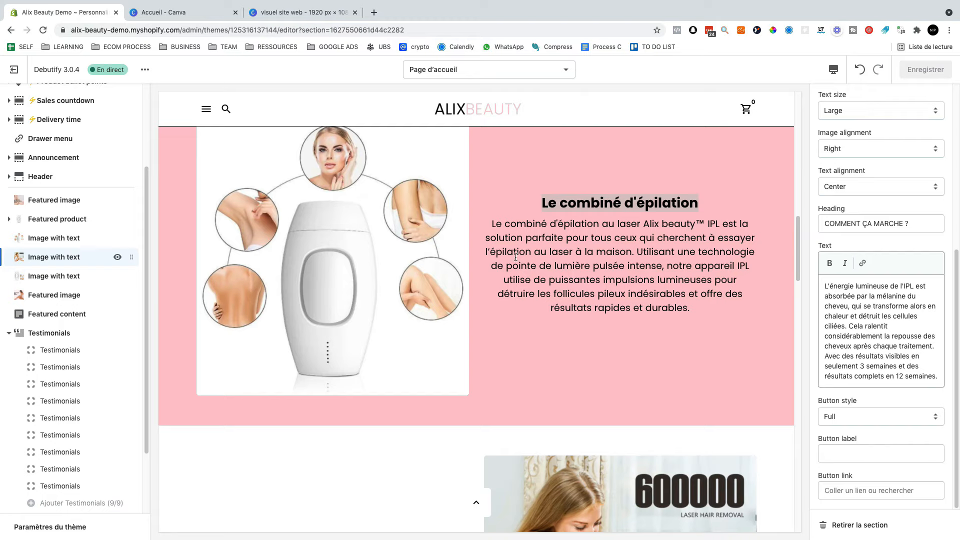
scroll(627, 310, down, 7)
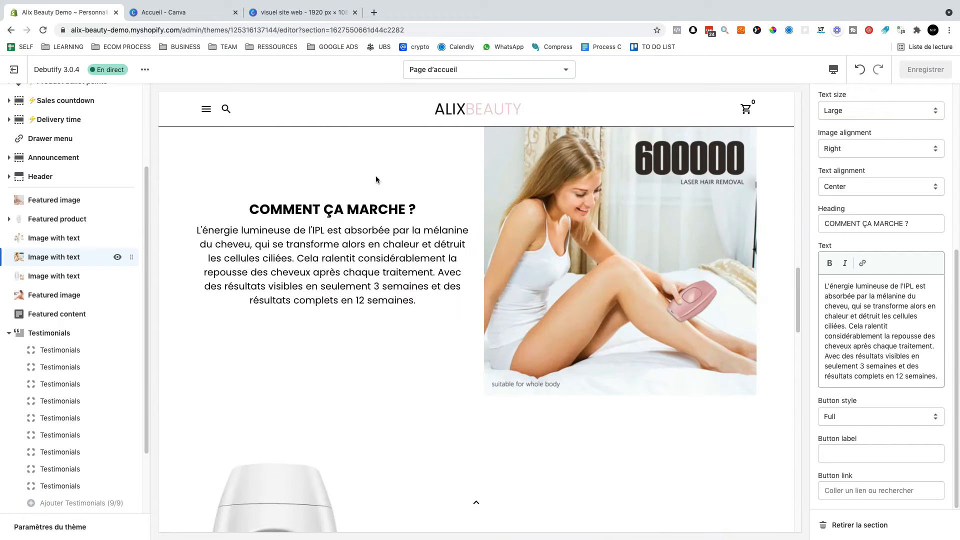
scroll(403, 194, up, 1)
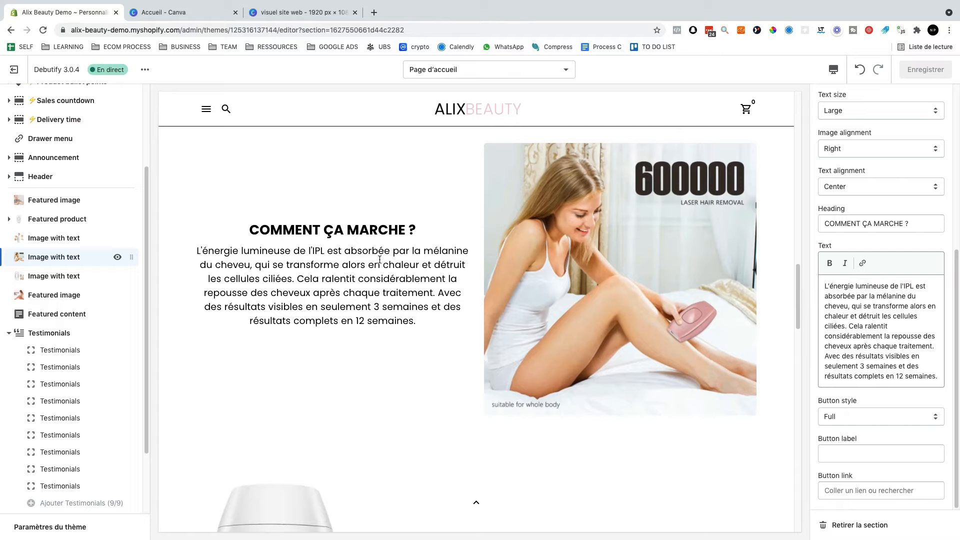
- Try Left image alignment for the "COMMENT ÇA MARCHE ?" section, compare it with the section above, and restore Right
scroll(917, 239, up, 2)
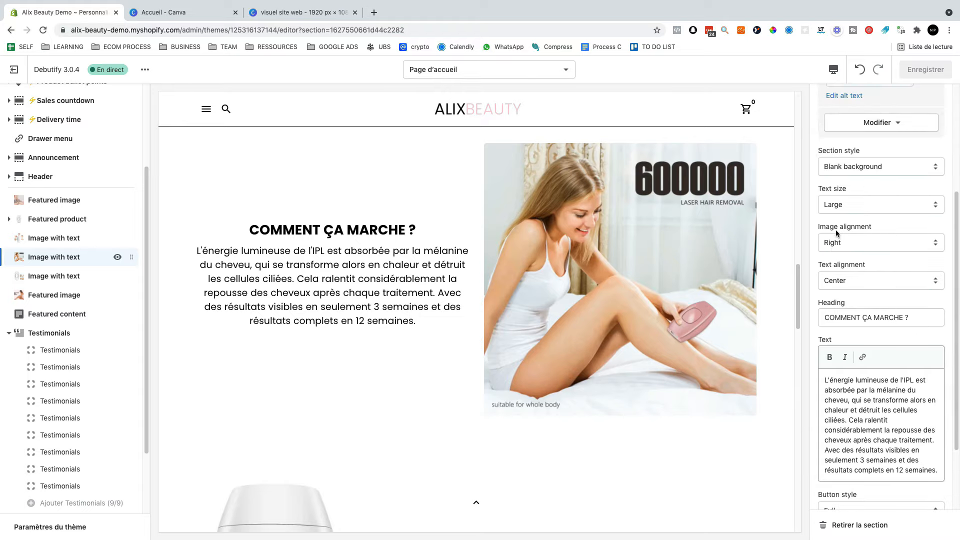
click(847, 241)
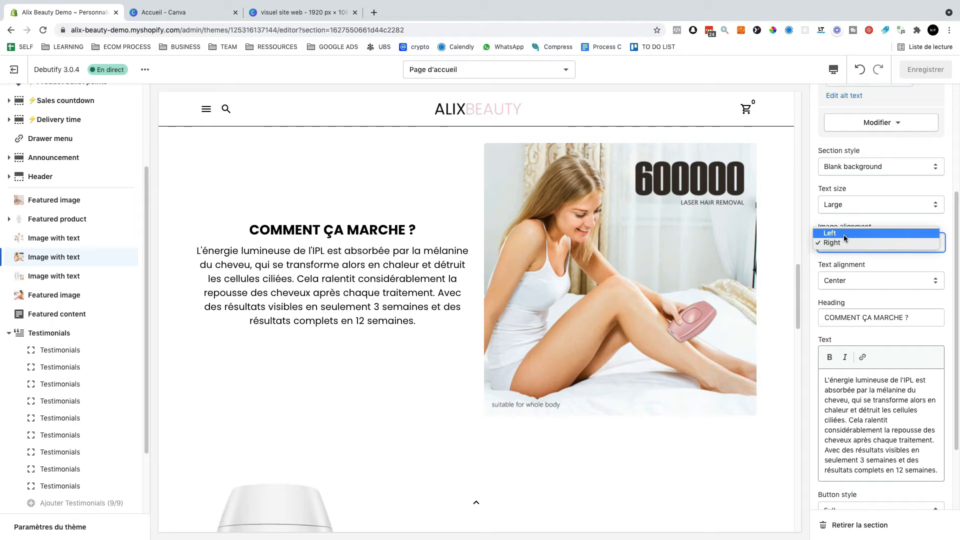
click(830, 233)
scroll(435, 151, up, 5)
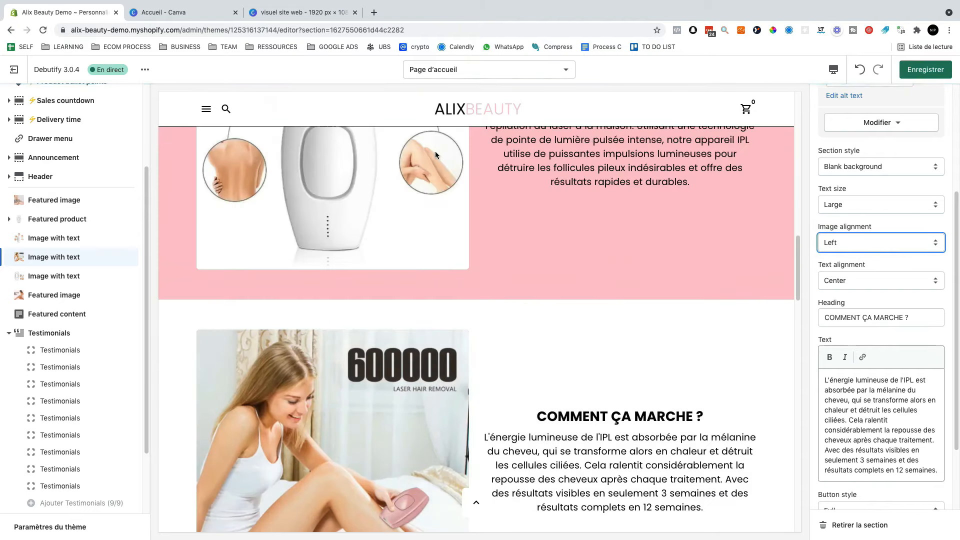
scroll(430, 235, up, 8)
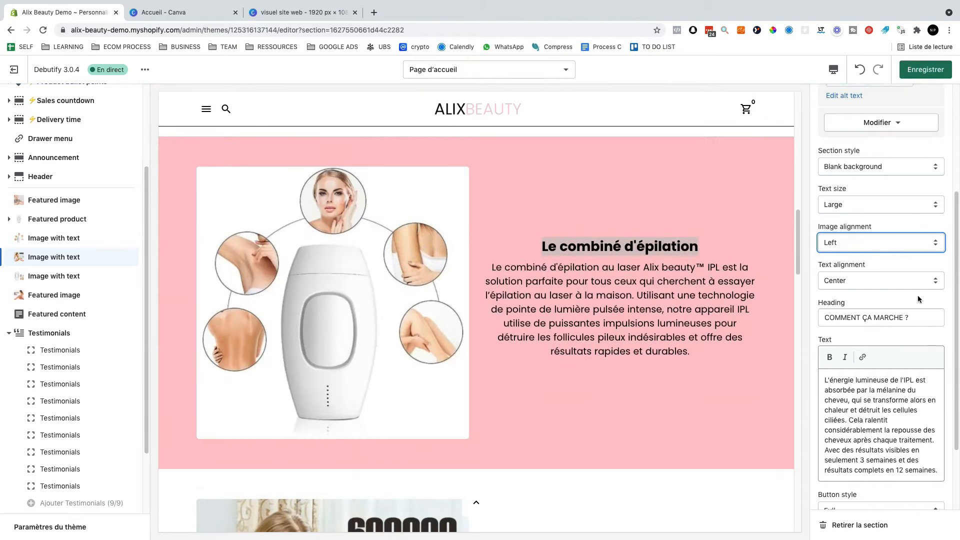
click(833, 244)
click(832, 252)
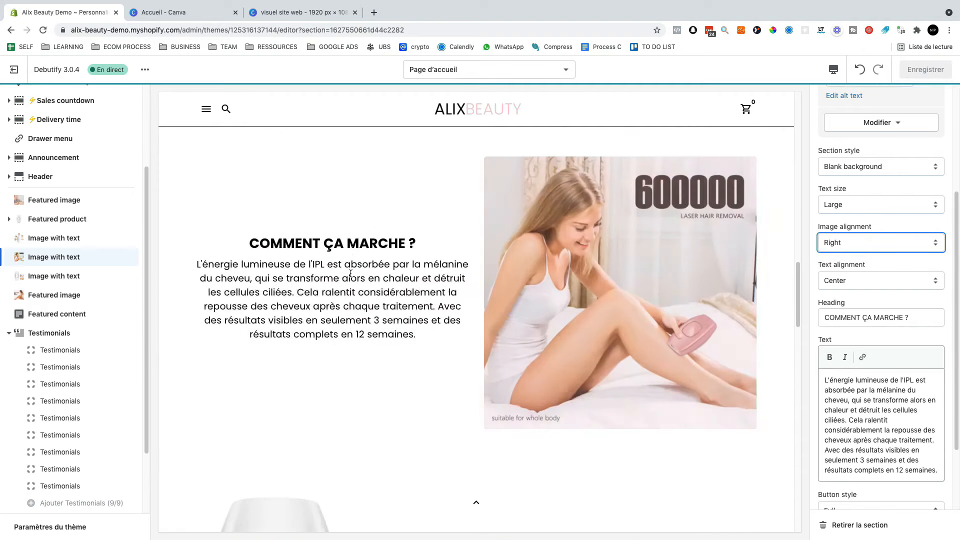
- Open the "EST-CE SÛR ?" Image with text section and examine its image, alignment, heading and text settings
scroll(594, 275, down, 4)
scroll(70, 390, down, 2)
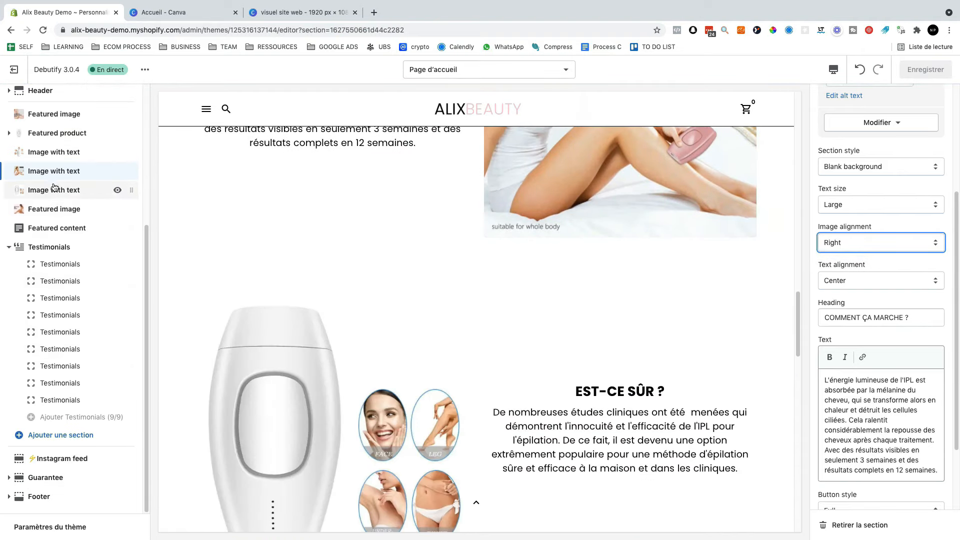
click(54, 190)
scroll(910, 225, up, 2)
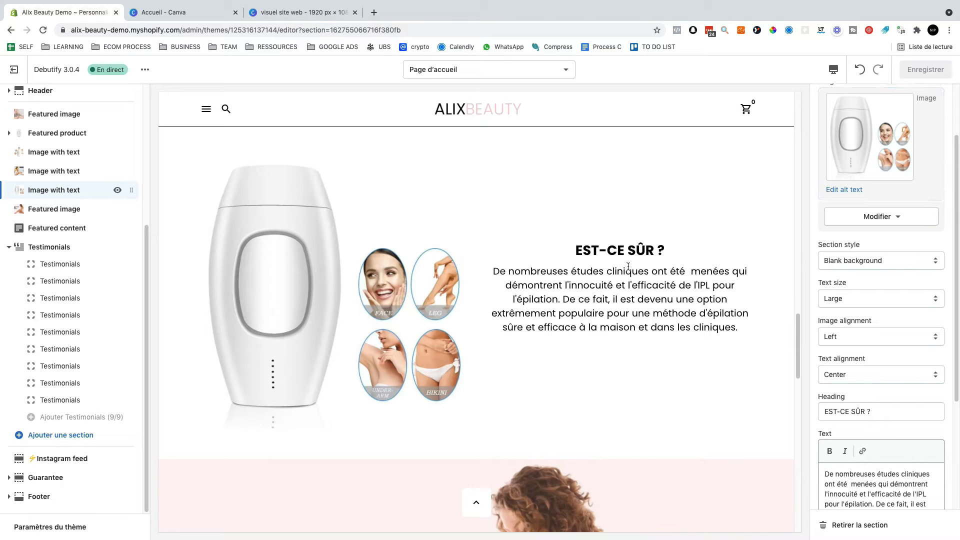
scroll(859, 300, down, 3)
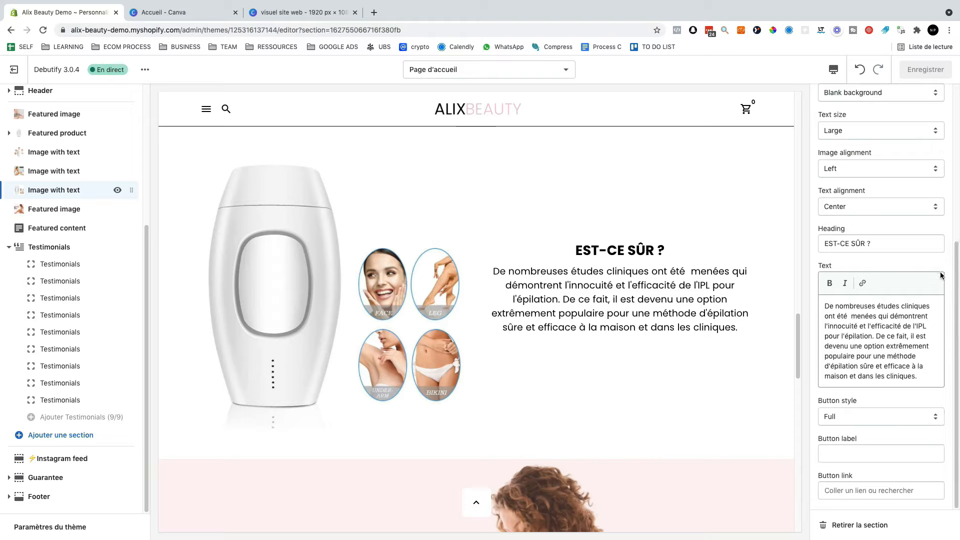
- Open the Featured image section below "EST-CE SÛR ?" and close both Canva browser tabs
click(43, 210)
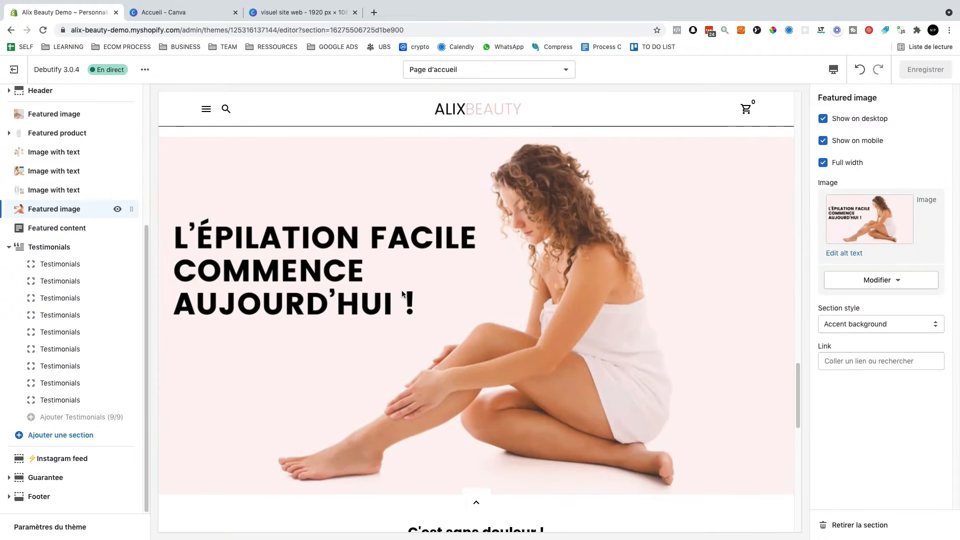
click(280, 12)
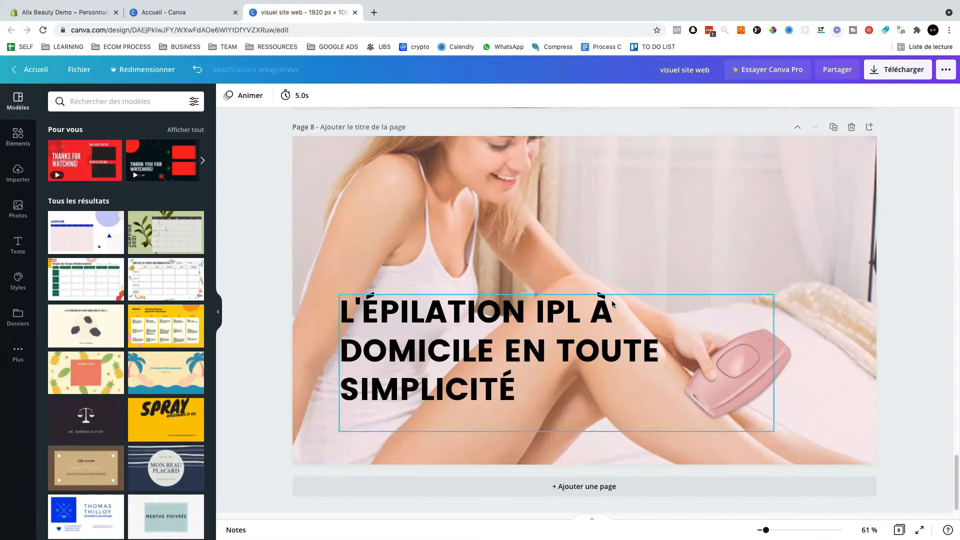
click(236, 12)
click(235, 12)
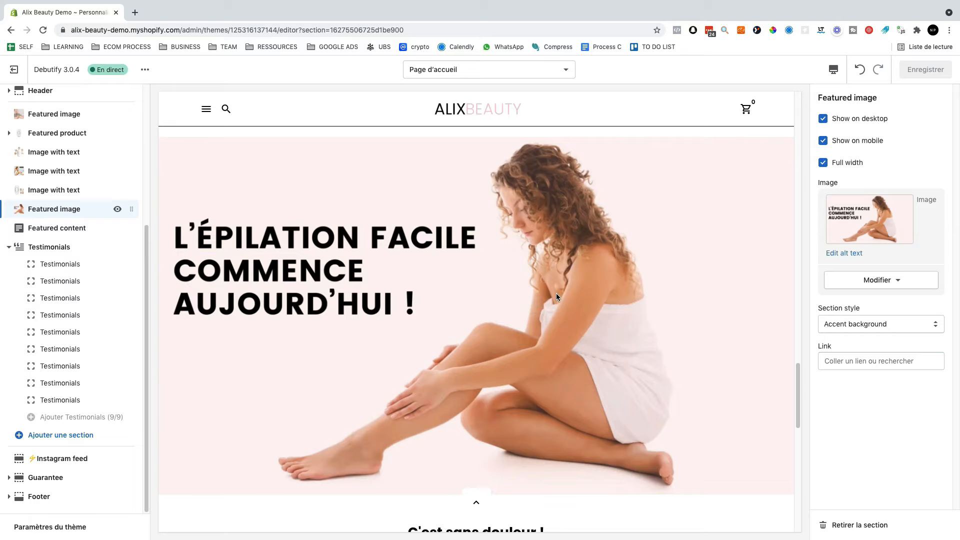
scroll(551, 291, up, 4)
scroll(442, 371, down, 2)
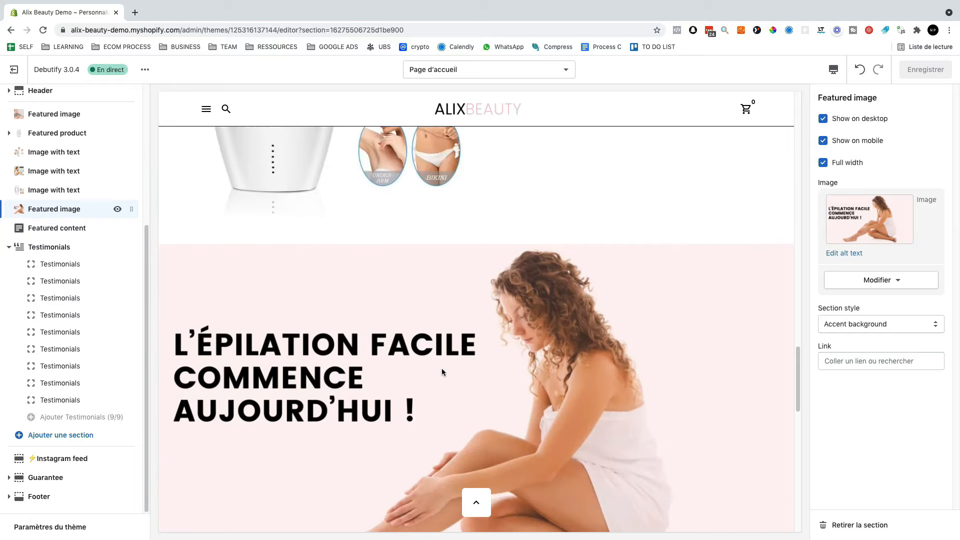
- Open the Featured content section and compare its heading and text settings with the "C'est sans douleur !" block in the preview
scroll(489, 369, down, 9)
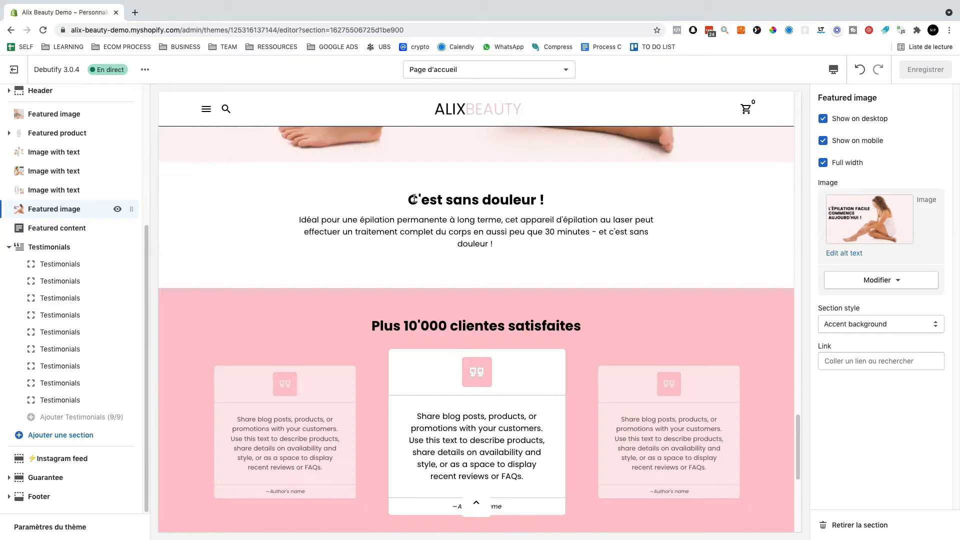
drag(408, 200, 537, 244)
click(113, 230)
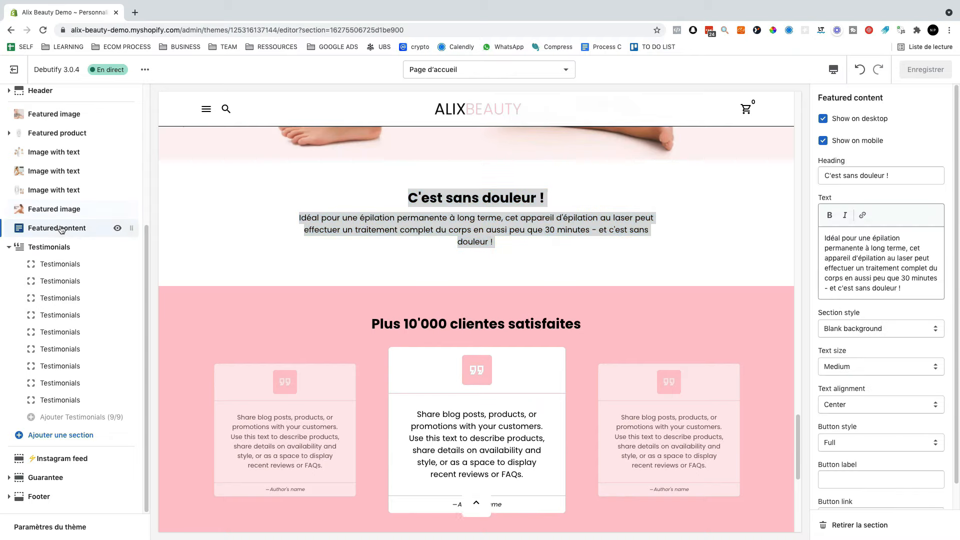
click(608, 213)
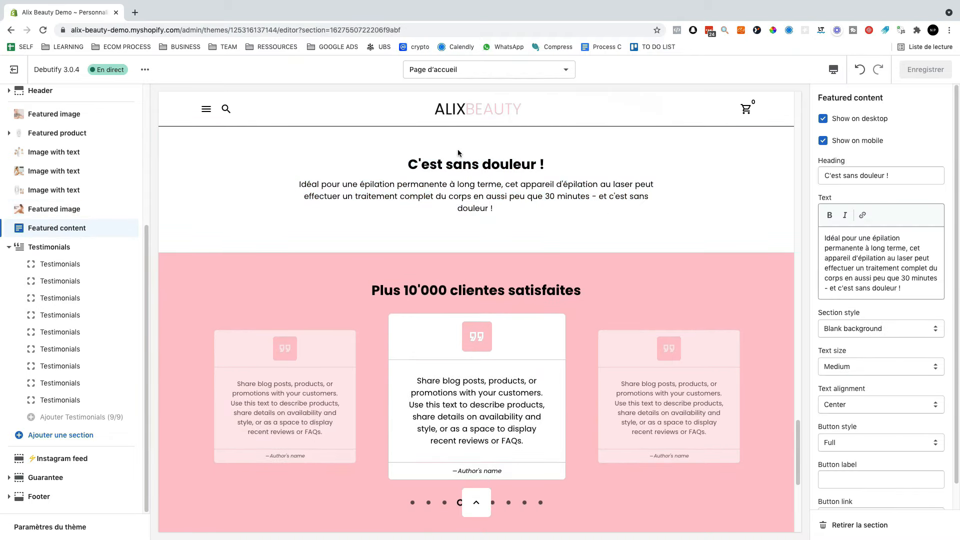
- Open the Testimonials section's settings and examine the list of theme sections that can be added
scroll(457, 149, down, 2)
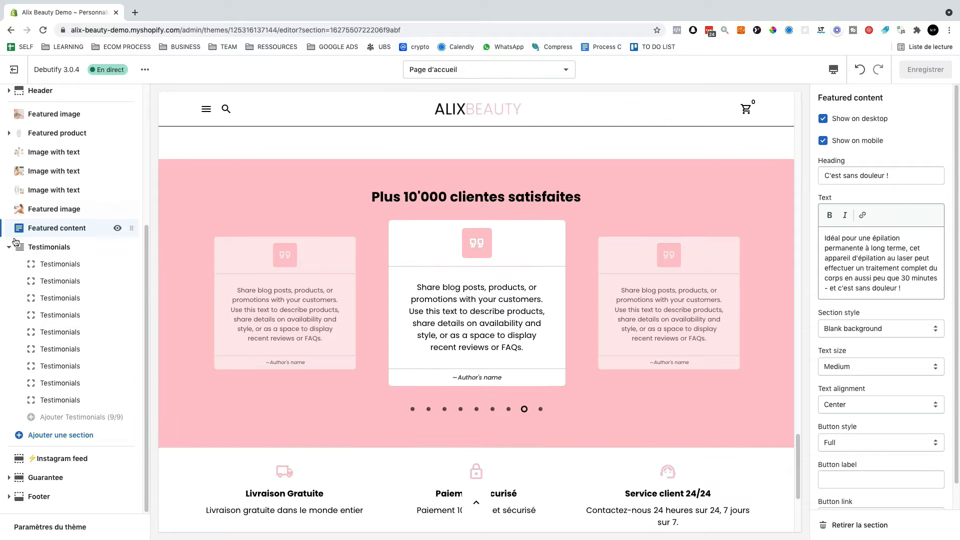
click(47, 250)
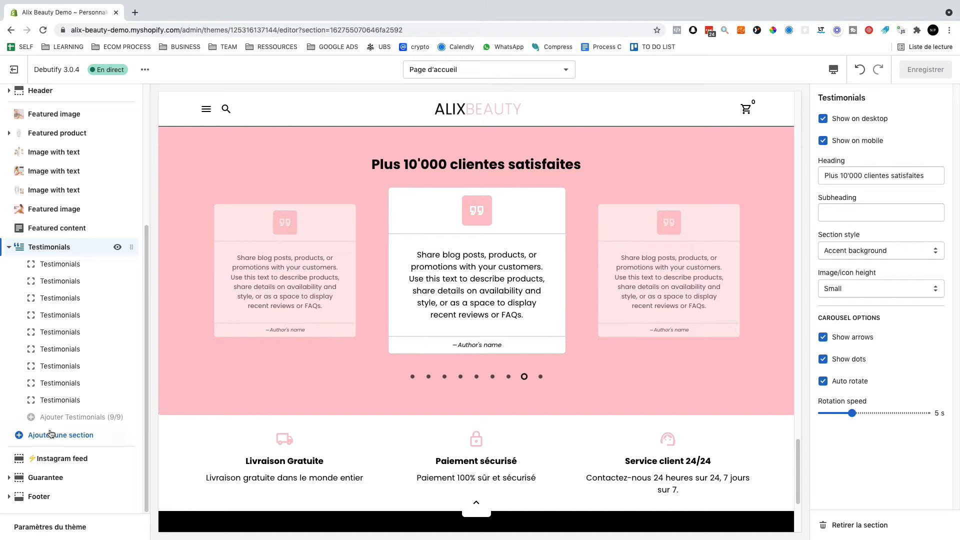
click(47, 436)
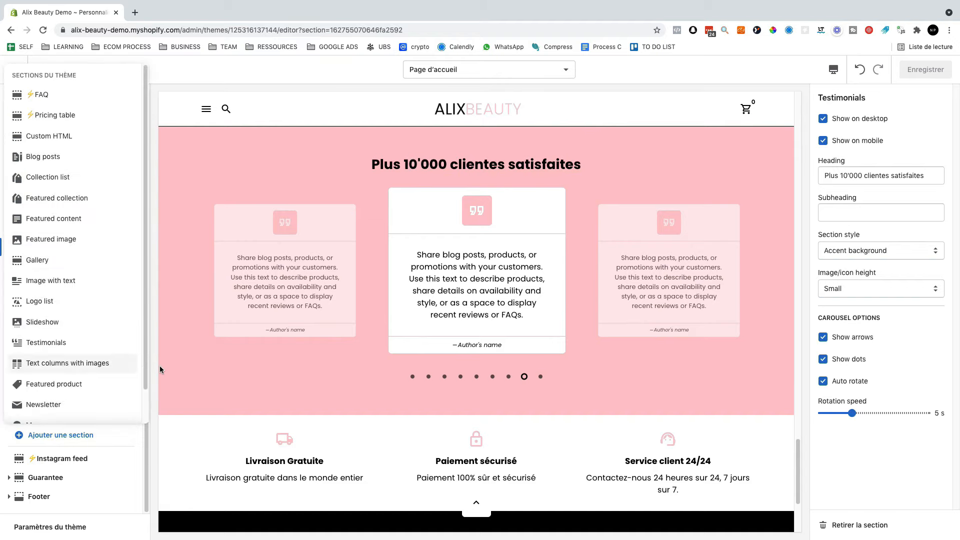
click(233, 362)
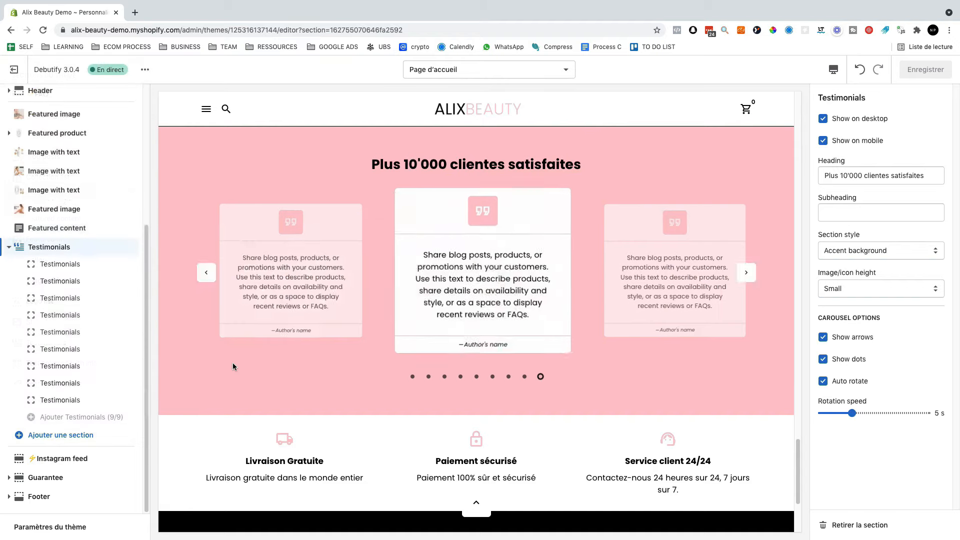
- Examine the fourth Testimonials block's settings and the Testimonials section's heading field for "Plus 10'000 clientes satisfaites"
click(50, 266)
click(58, 315)
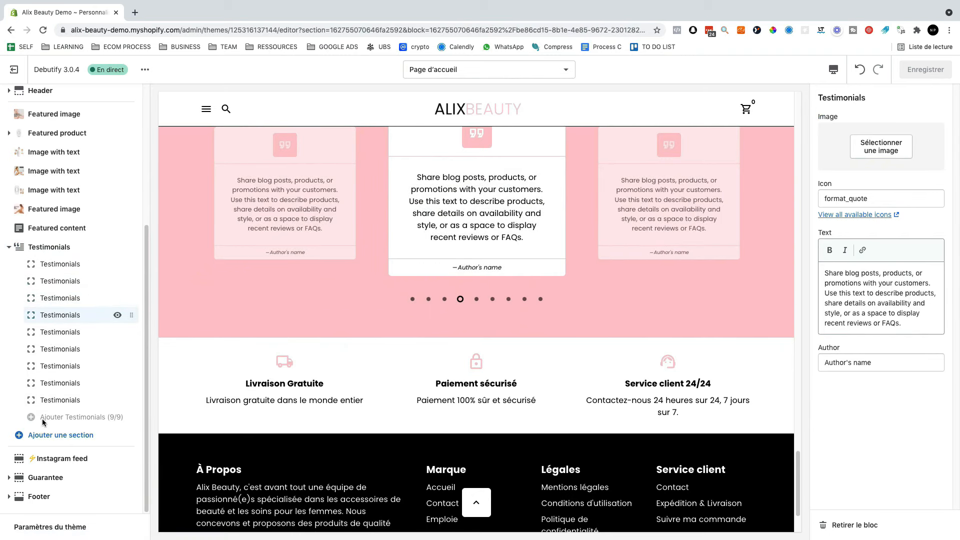
scroll(370, 190, up, 2)
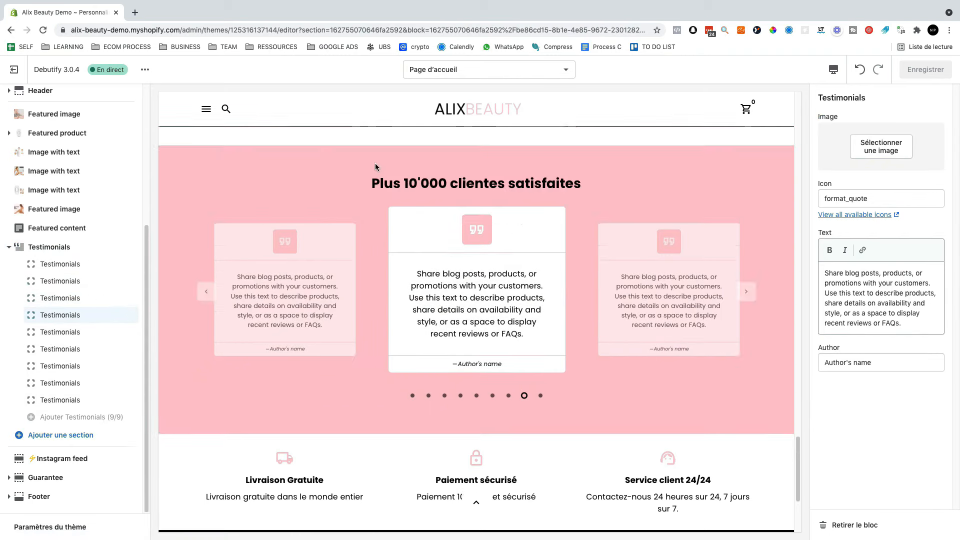
drag(368, 184, 582, 185)
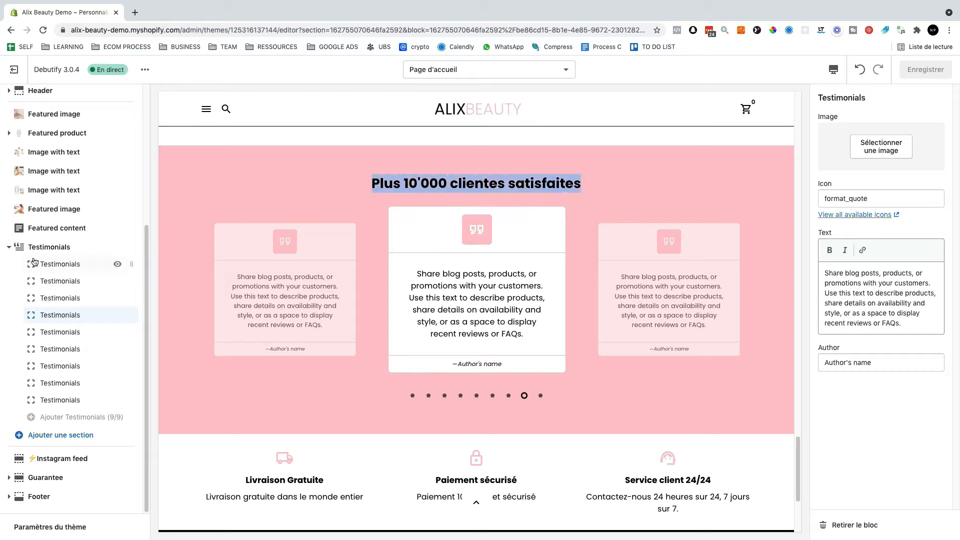
click(47, 250)
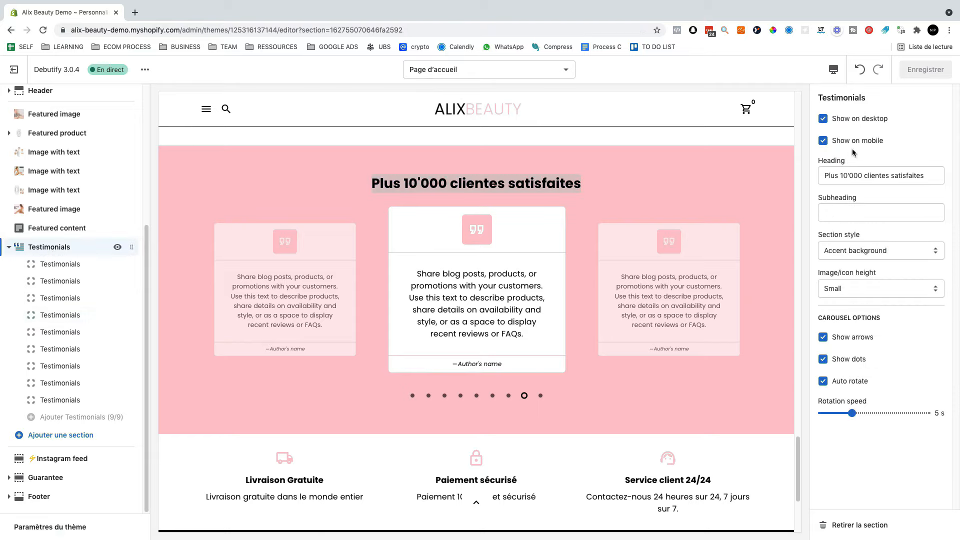
drag(874, 173, 861, 160)
click(848, 174)
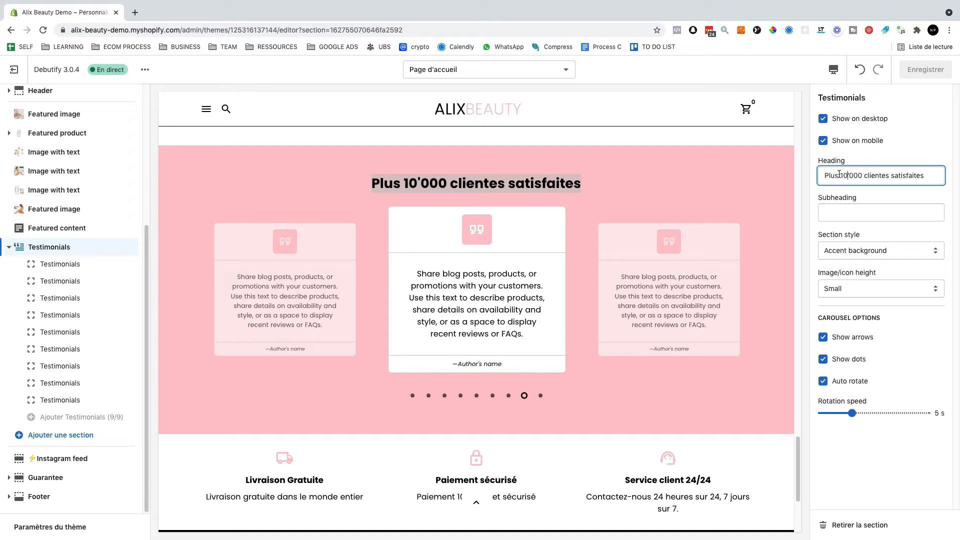
- Locate the "Livraison Gratuite" row in the homepage preview and collapse the Testimonials section's block list
scroll(365, 272, down, 4)
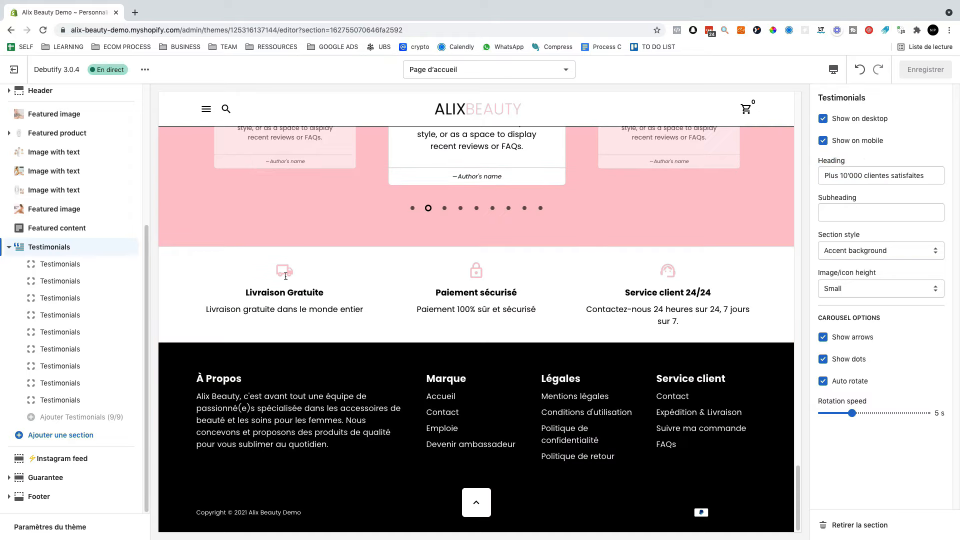
drag(257, 292, 371, 298)
click(374, 299)
click(9, 247)
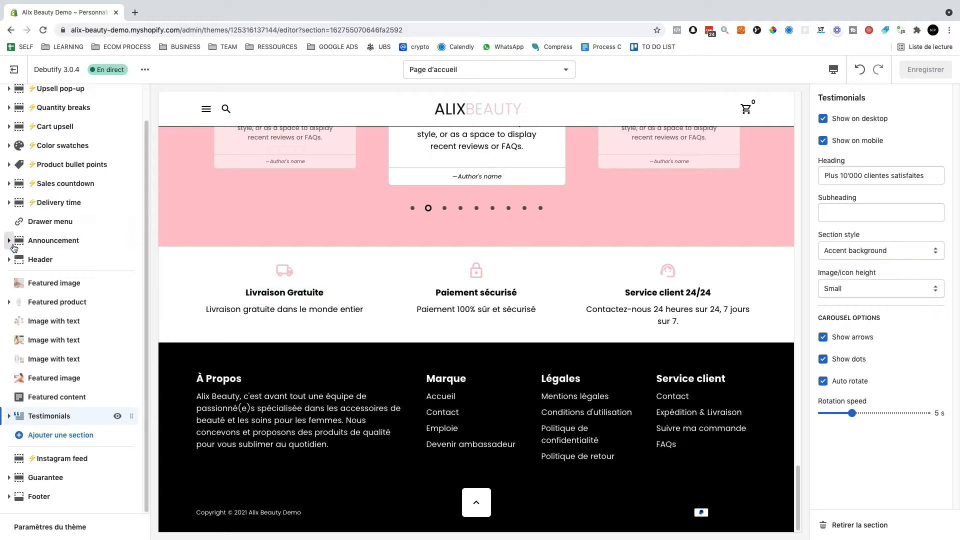
- Open the Guarantee section and its "Livraison Gratuite" block, and try to add another Guarantee block
click(45, 477)
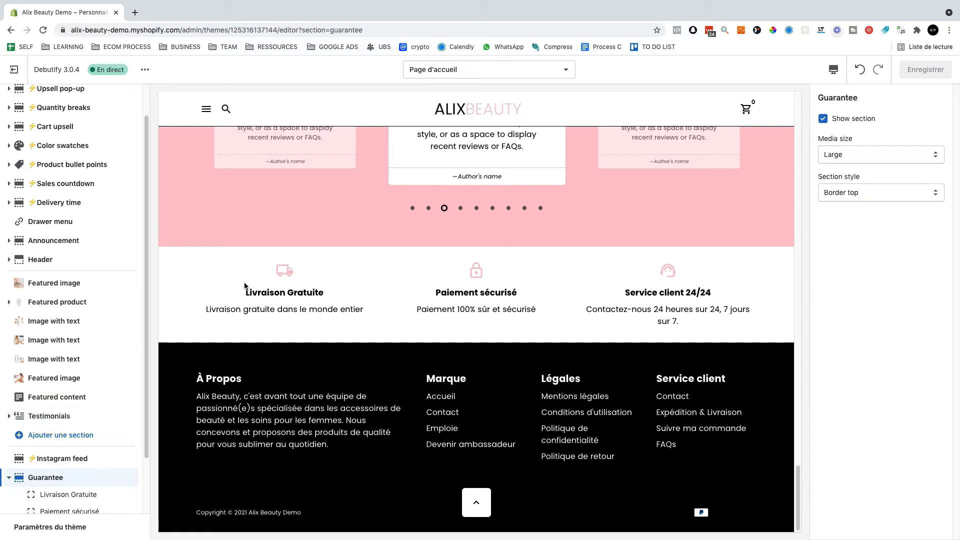
drag(244, 289, 333, 297)
click(334, 296)
scroll(59, 488, down, 3)
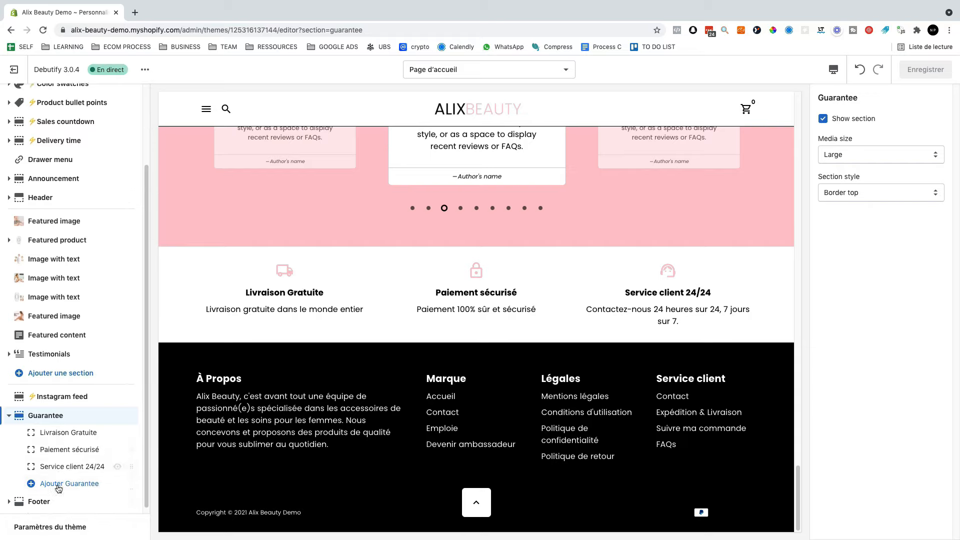
click(52, 432)
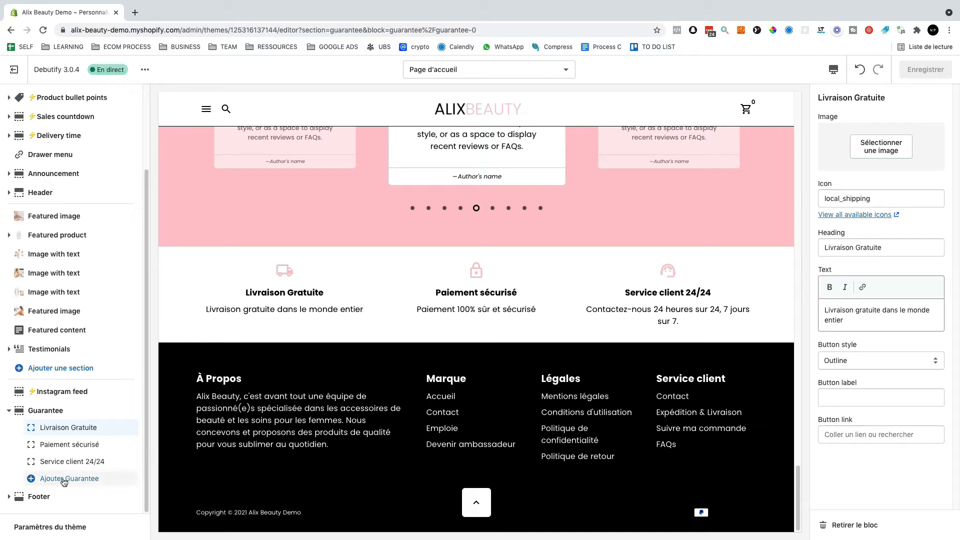
click(87, 481)
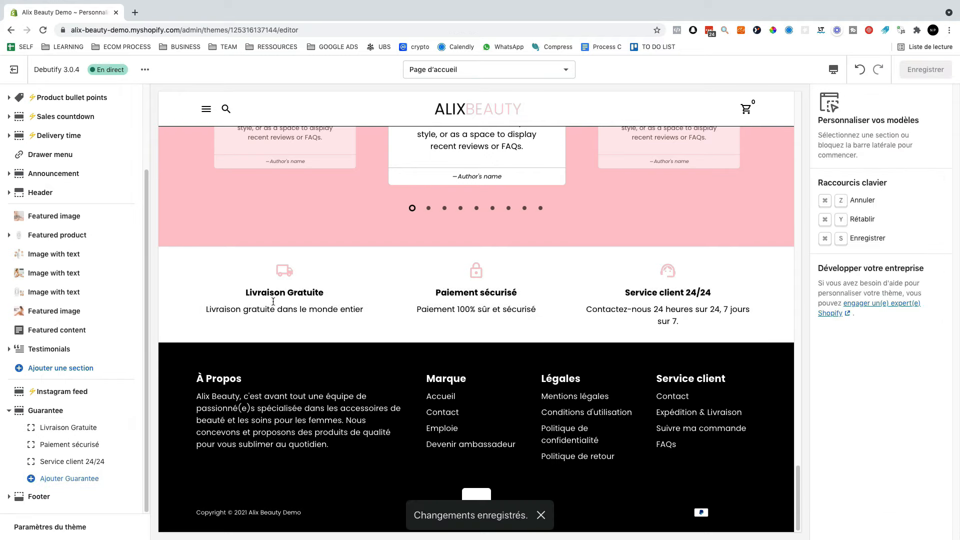
- Reopen the "Livraison Gratuite" block and compare its heading, text and icon settings with the preview
click(59, 429)
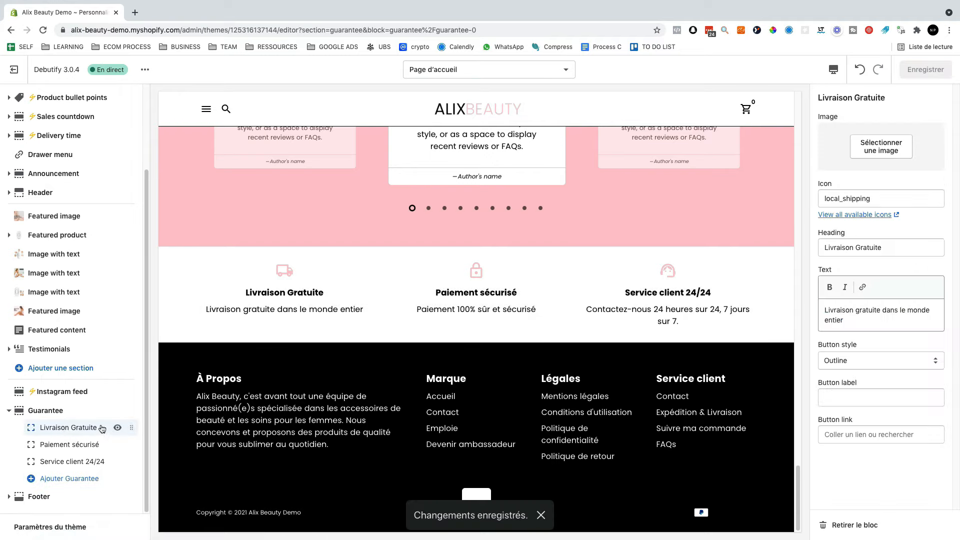
drag(826, 247, 889, 246)
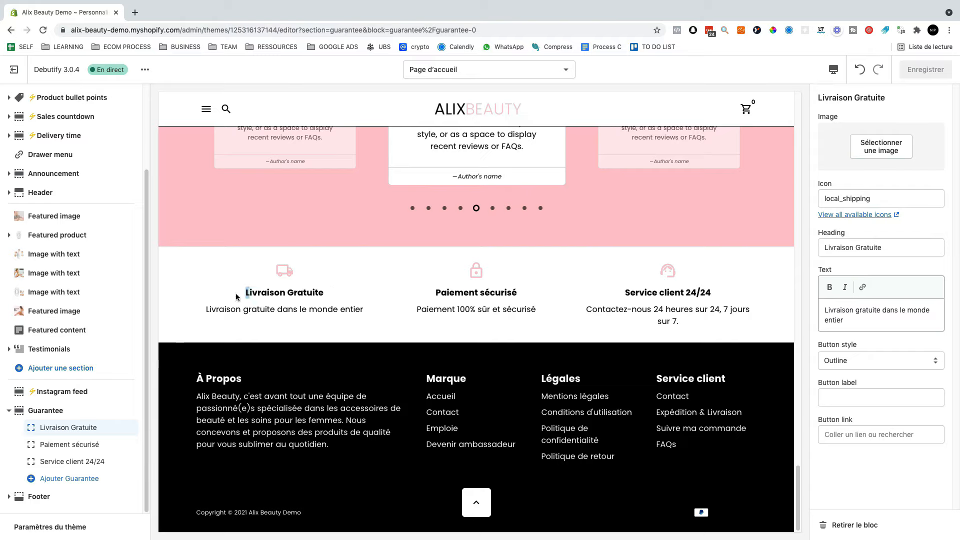
drag(238, 295, 715, 288)
click(702, 289)
drag(241, 295, 330, 295)
drag(205, 310, 381, 320)
drag(281, 275, 284, 269)
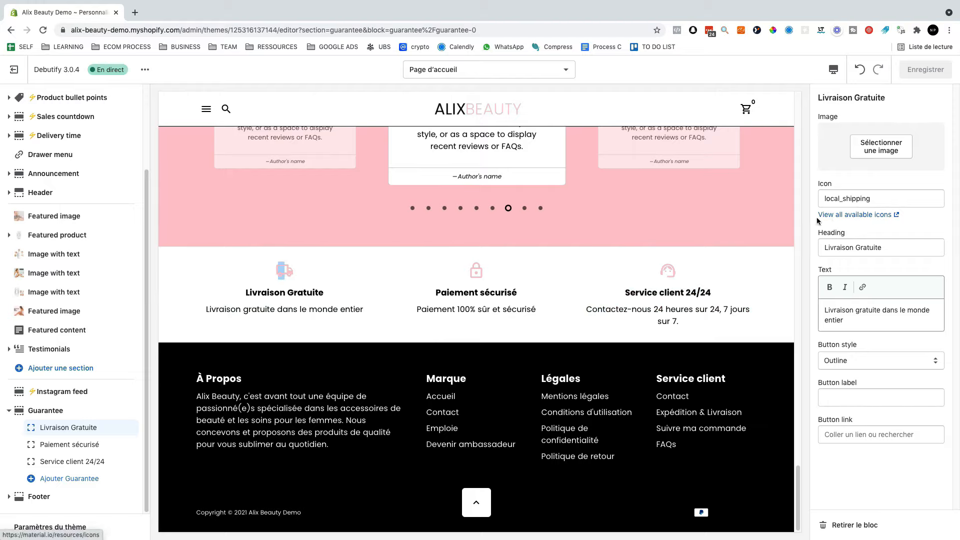
- Open the theme's list of available icons on Google Fonts and search it for "shipping"
click(835, 216)
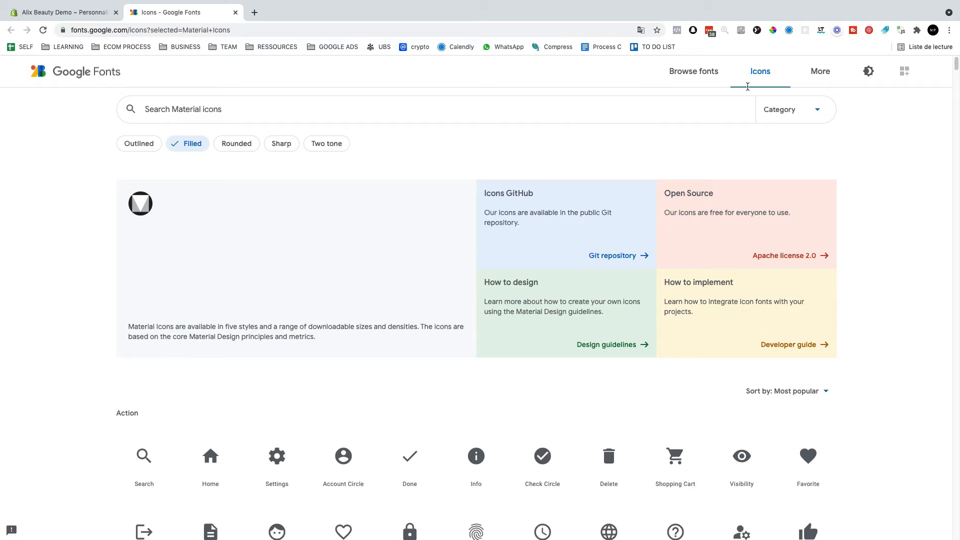
click(80, 13)
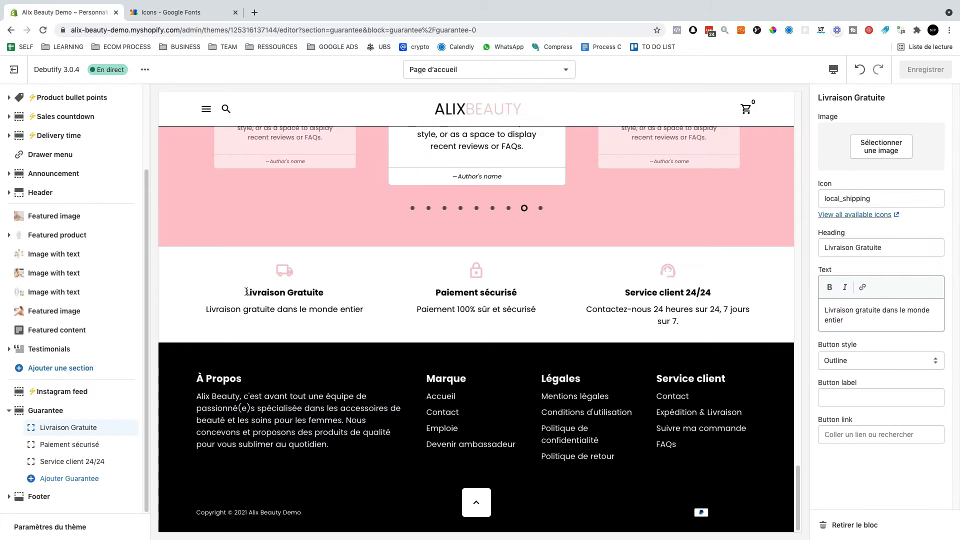
drag(247, 292, 324, 293)
click(180, 13)
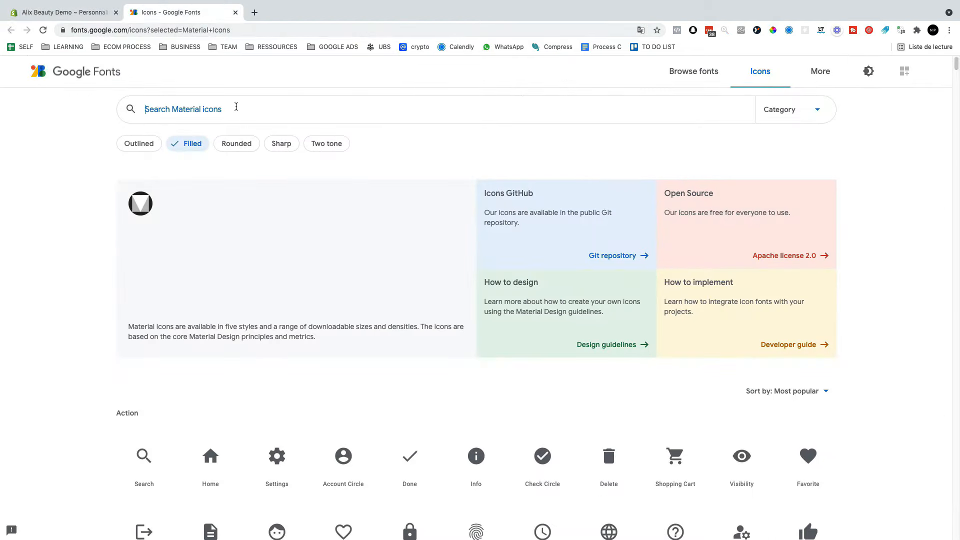
text(shipping)
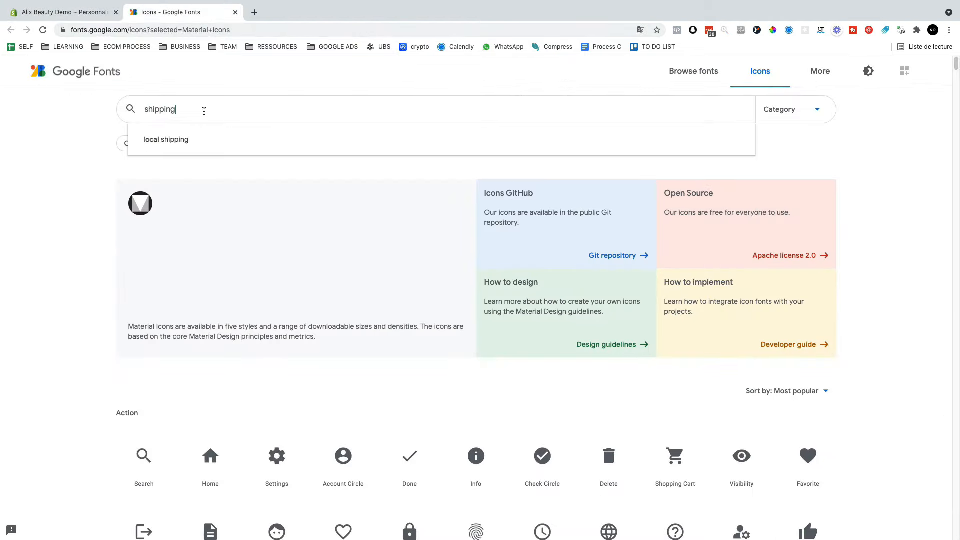
key(Return)
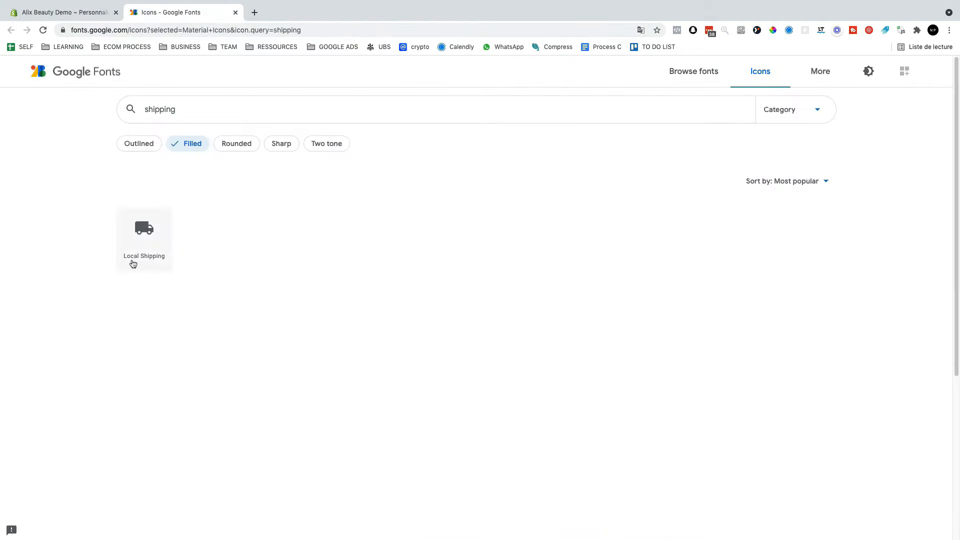
- Copy the Local Shipping icon's name, local_shipping, and return to the "Livraison Gratuite" block's icon setting in the theme editor
click(148, 235)
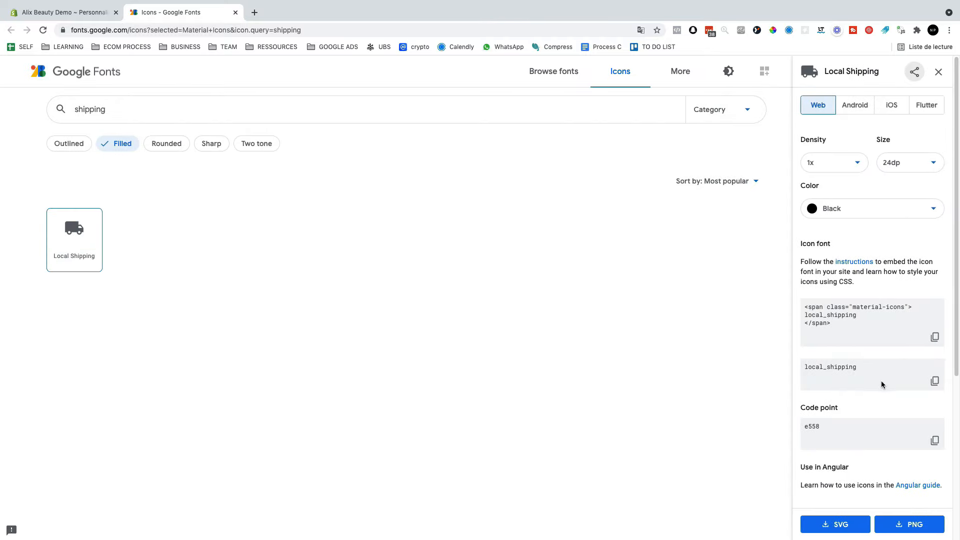
click(934, 381)
click(75, 12)
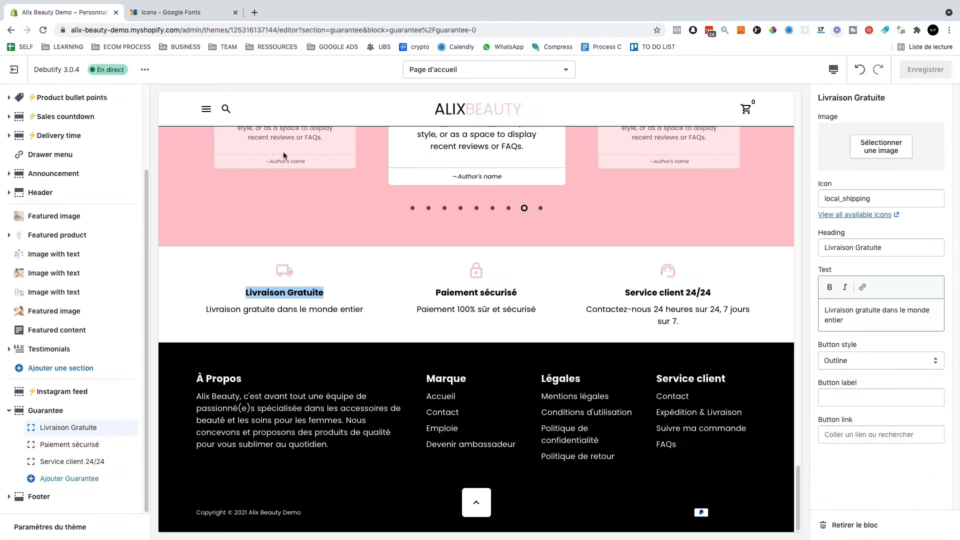
double_click(880, 199)
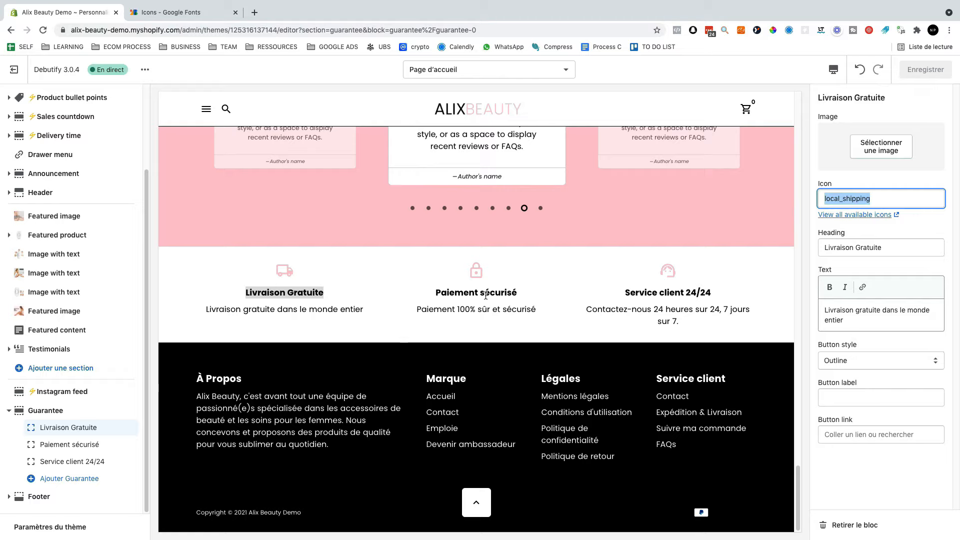
click(291, 293)
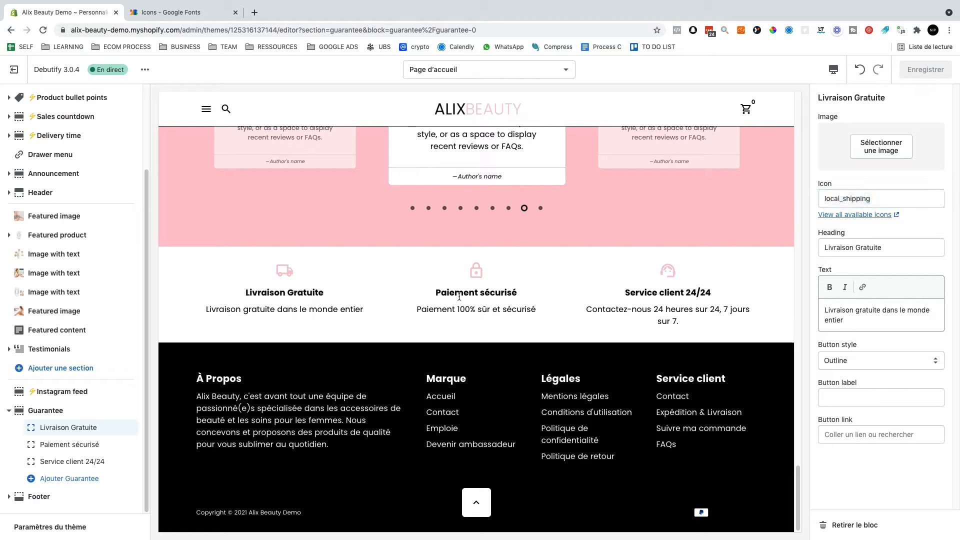
- Examine the "Paiement sécurisé" and "Service client 24/24" guarantee blocks' icon, heading and text settings against the preview
drag(431, 294, 537, 310)
drag(621, 293, 687, 323)
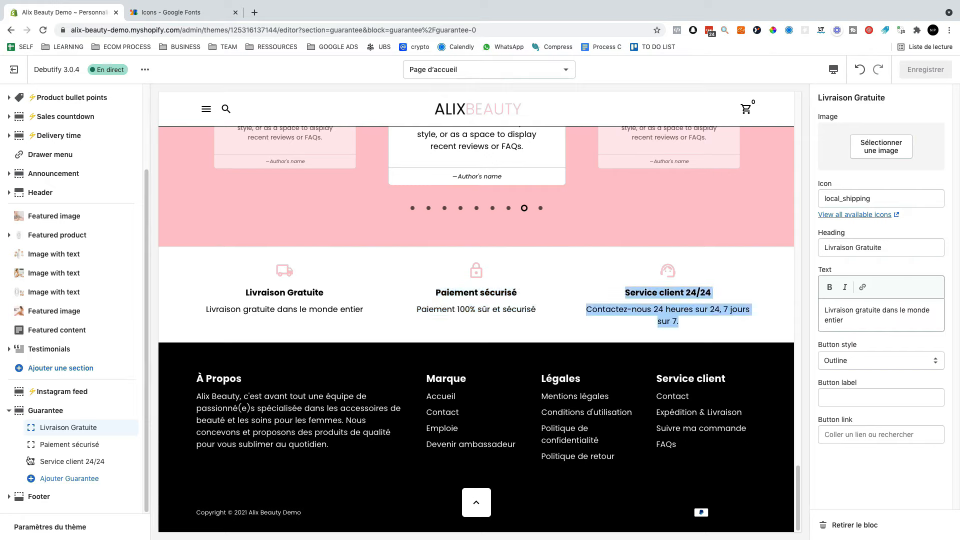
click(59, 445)
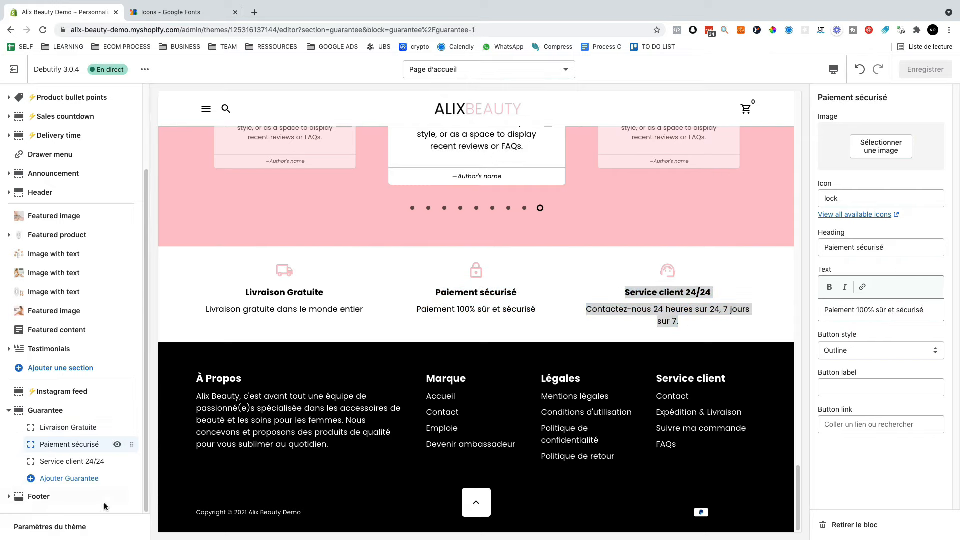
click(70, 461)
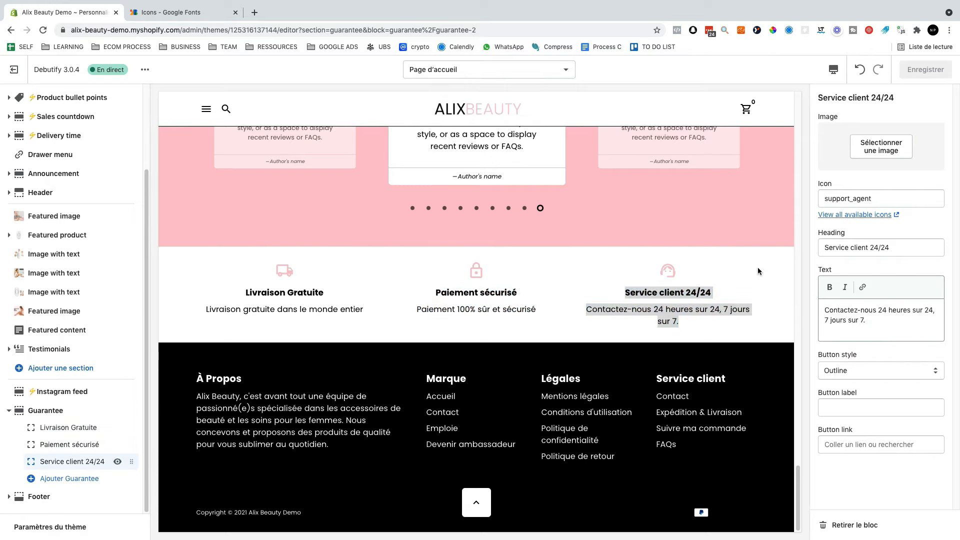
click(629, 283)
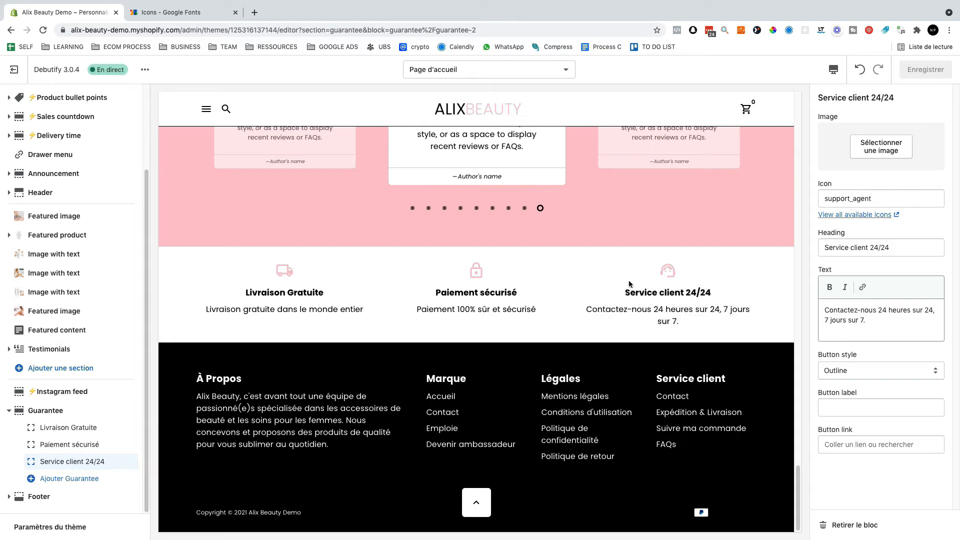
- Open the Footer section and examine the types of theme blocks that can be added to it
click(412, 370)
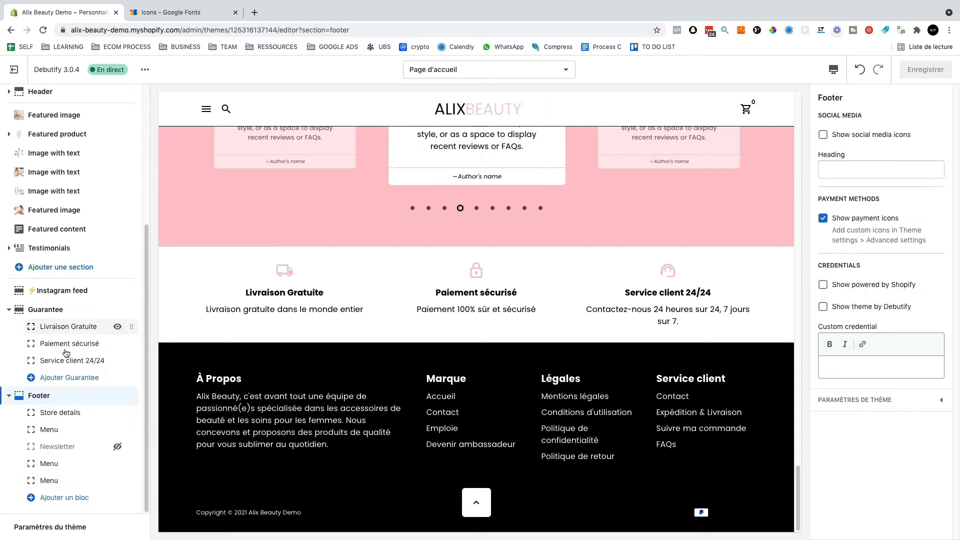
click(65, 499)
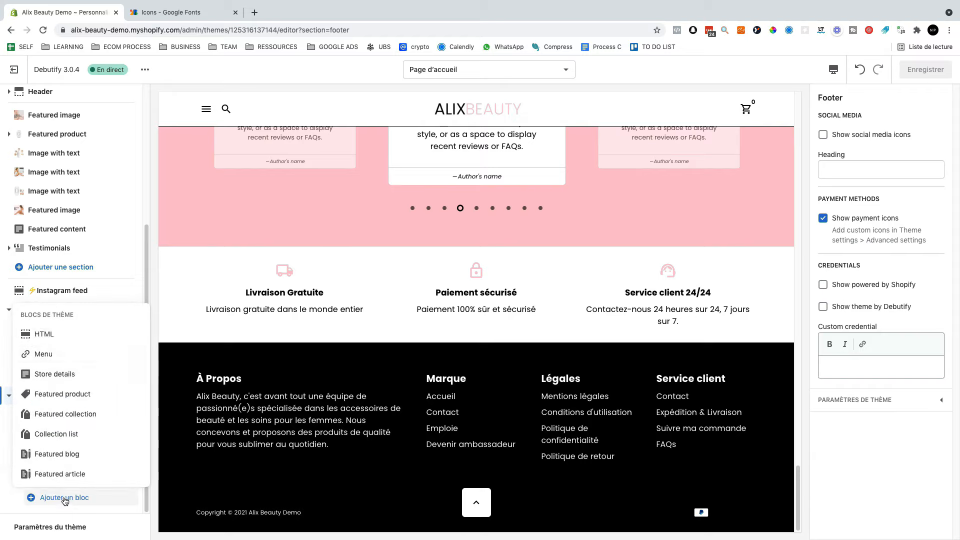
click(248, 360)
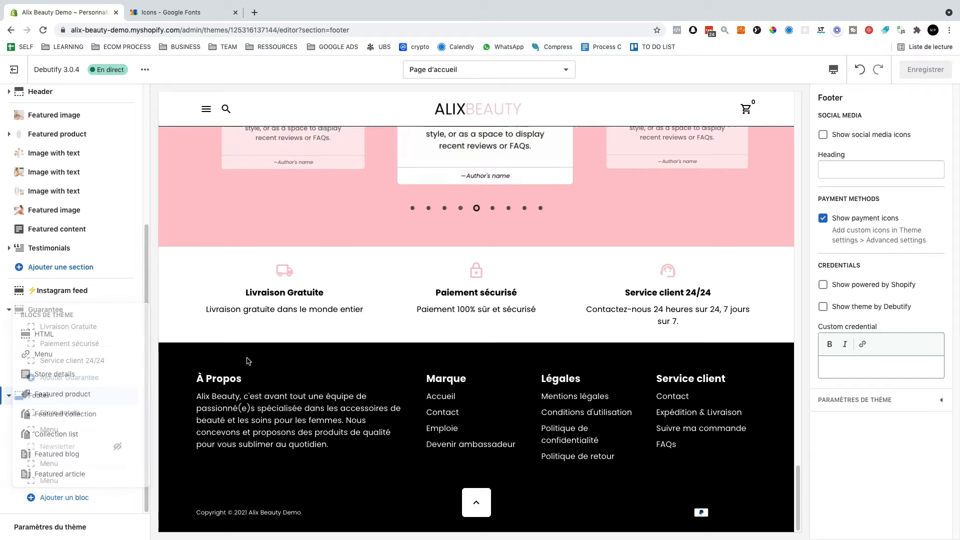
- Open the footer's Store details block and compare its settings with the "À Propos" heading and text in the preview
click(77, 417)
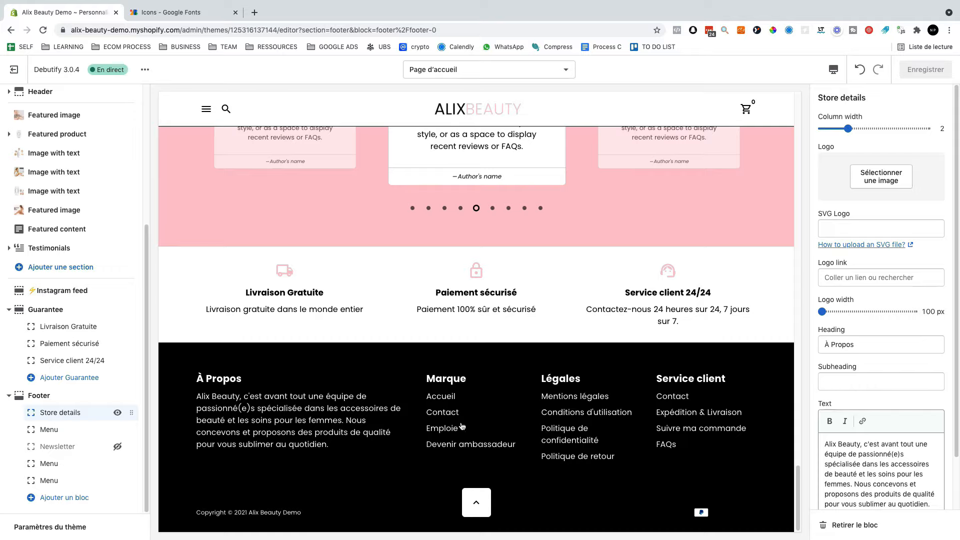
drag(194, 380, 341, 446)
click(418, 434)
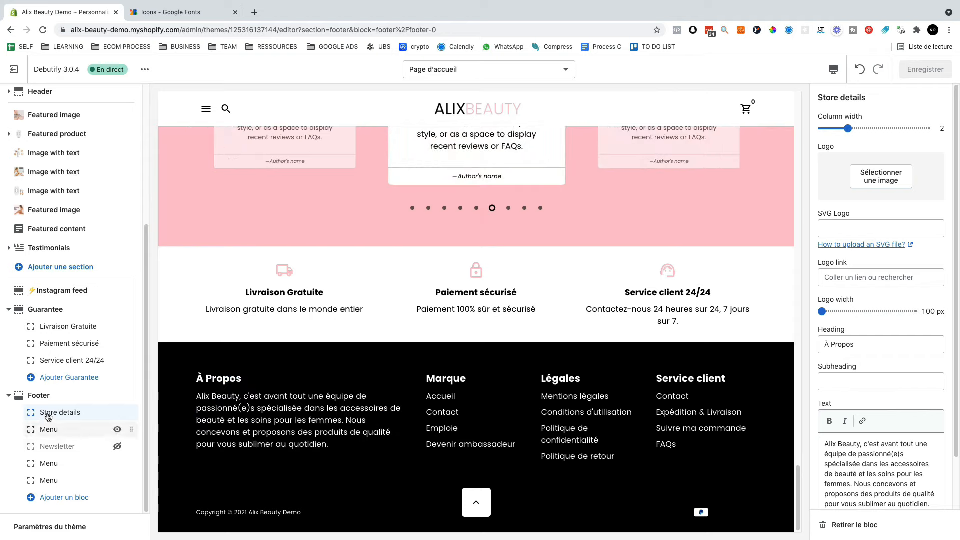
click(69, 505)
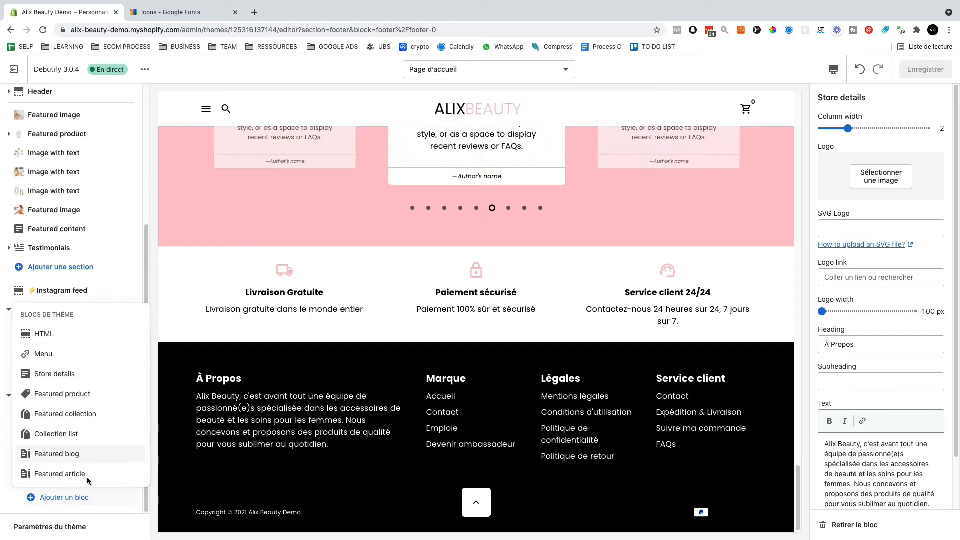
key(Escape)
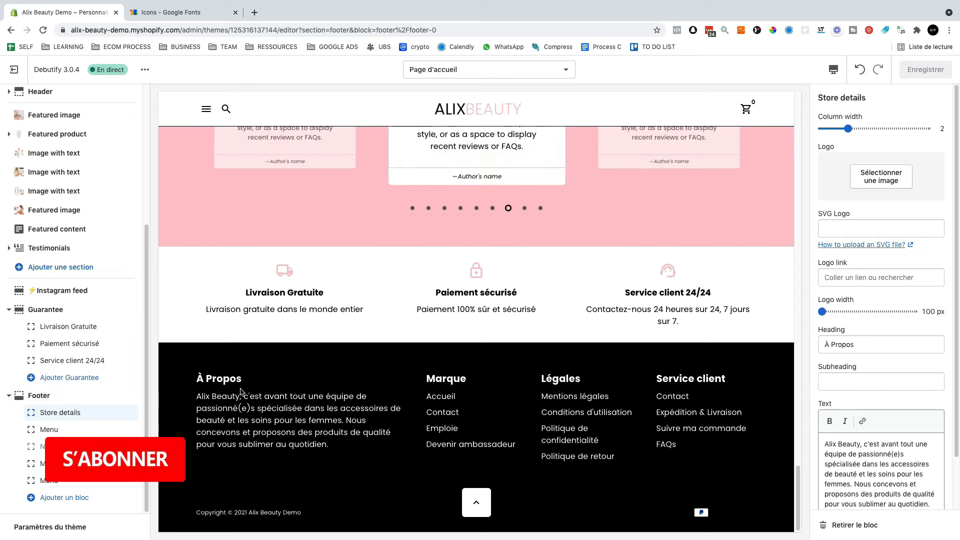
drag(196, 379, 236, 380)
triple_click(223, 394)
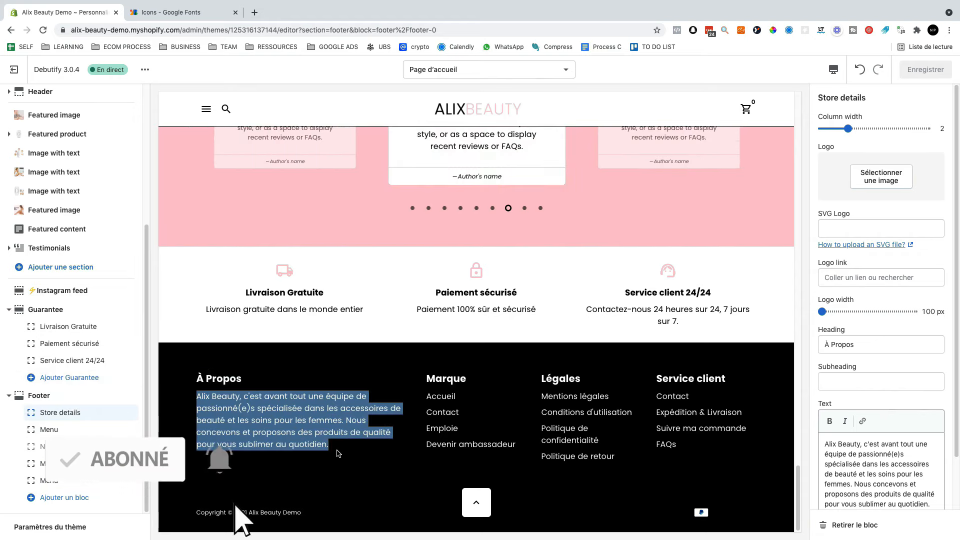
- Open the footer's "Marque" menu block, list the menus available to replace its menu, and compare them with the footer column headings
click(338, 453)
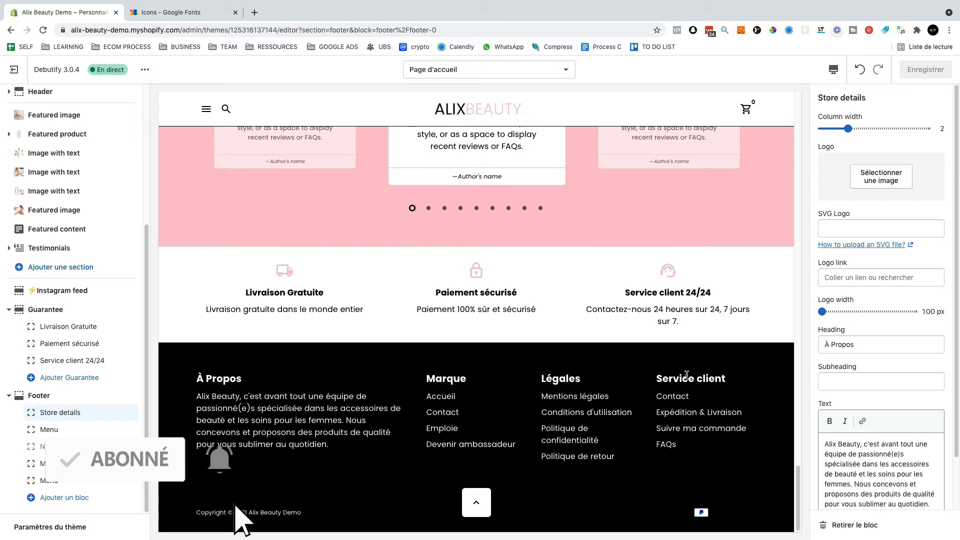
click(63, 433)
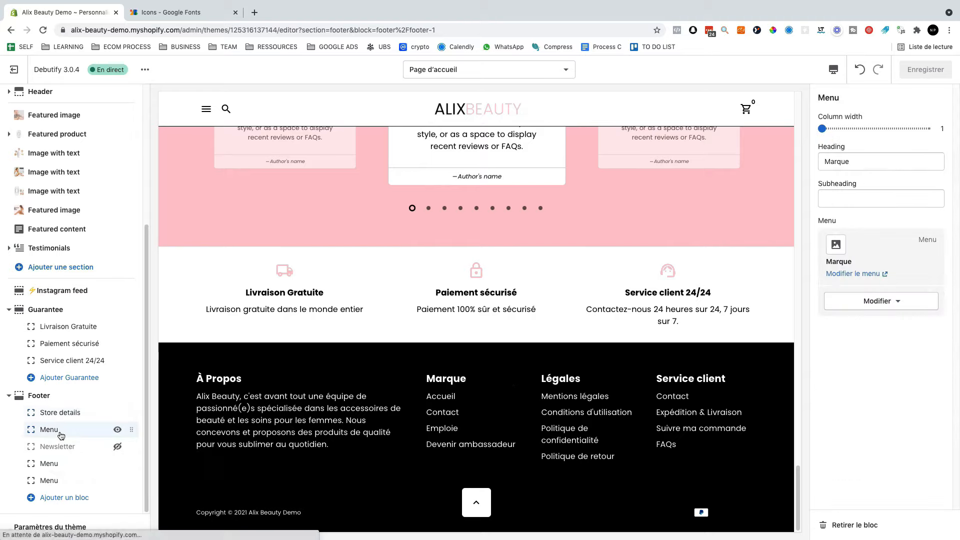
click(895, 304)
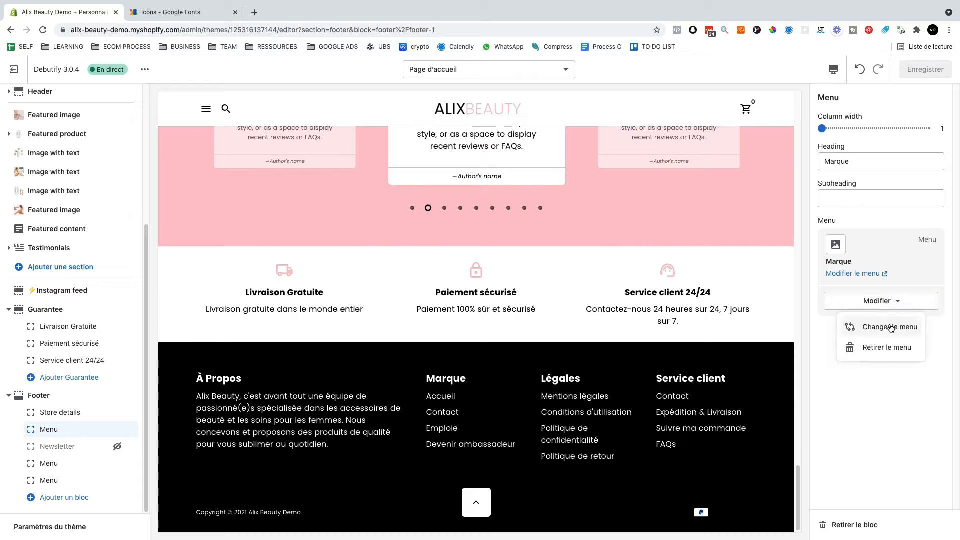
click(890, 327)
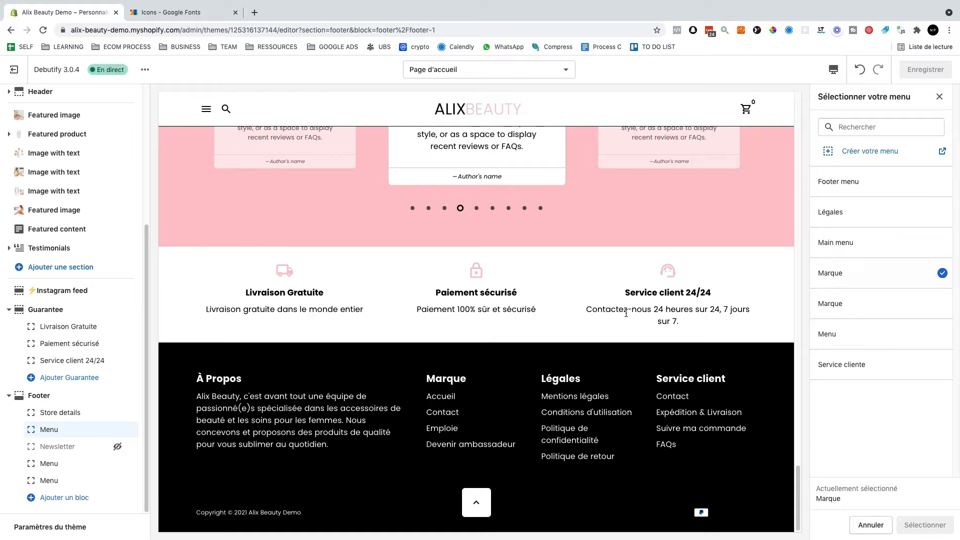
drag(405, 378, 459, 414)
click(471, 386)
drag(425, 444, 516, 444)
drag(420, 379, 580, 380)
click(447, 382)
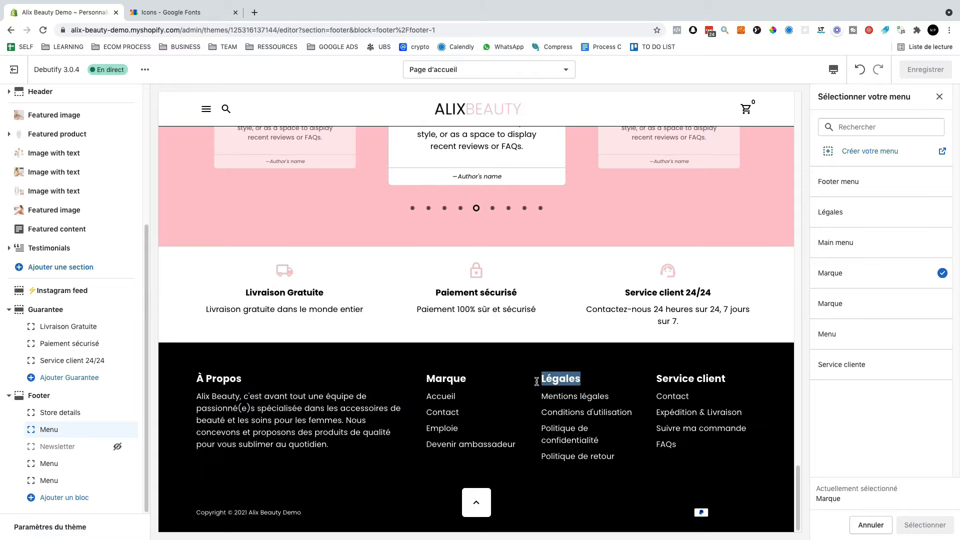
- Open the footer's "Légales" menu block and bring up the choice of menus that could replace its current one
click(54, 465)
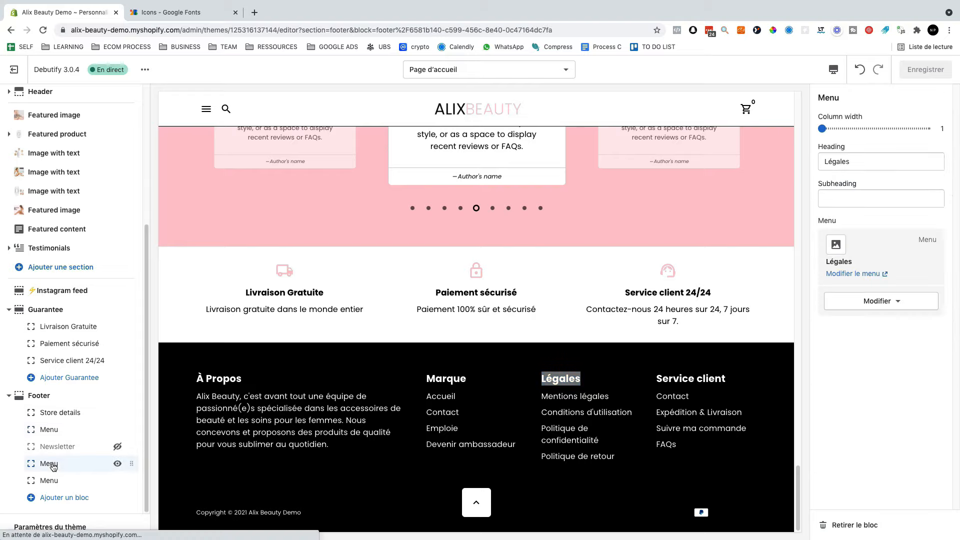
click(863, 299)
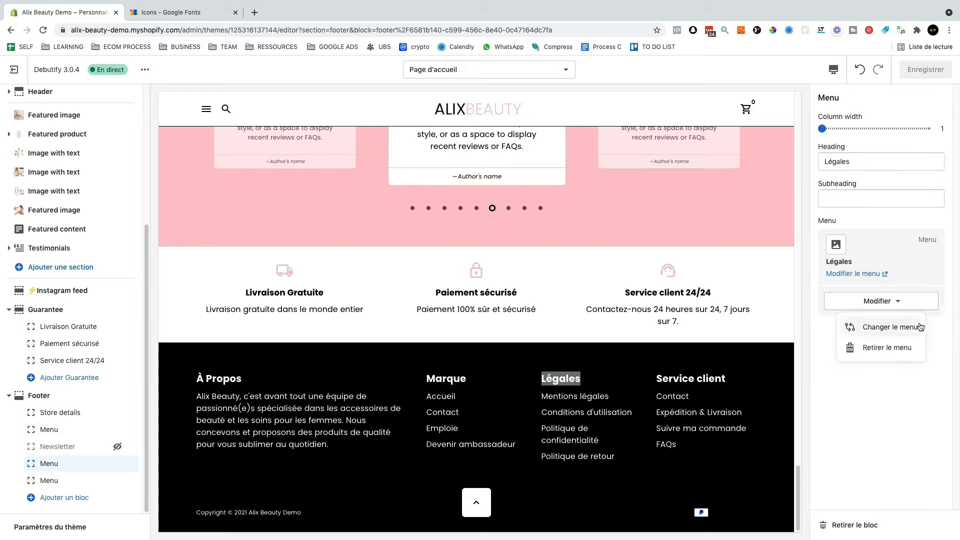
click(885, 327)
- Look over the homepage preview, switch the editor to the default product template, and view the top of the product page
scroll(527, 360, down, 16)
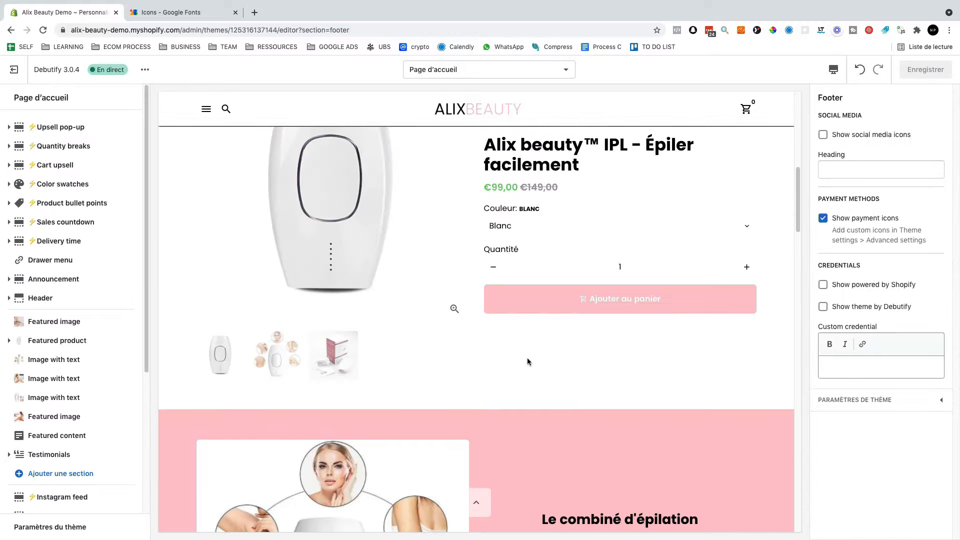
scroll(515, 358, up, 15)
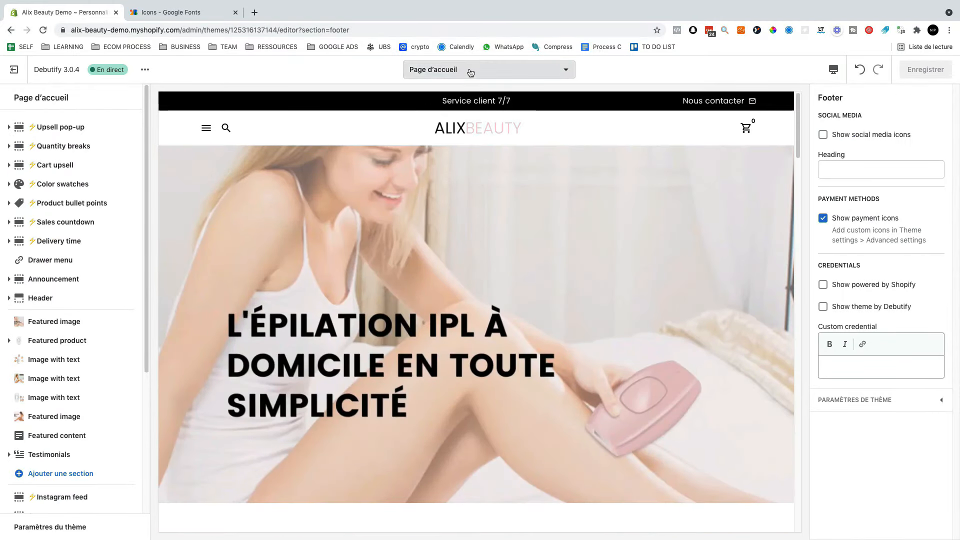
click(452, 70)
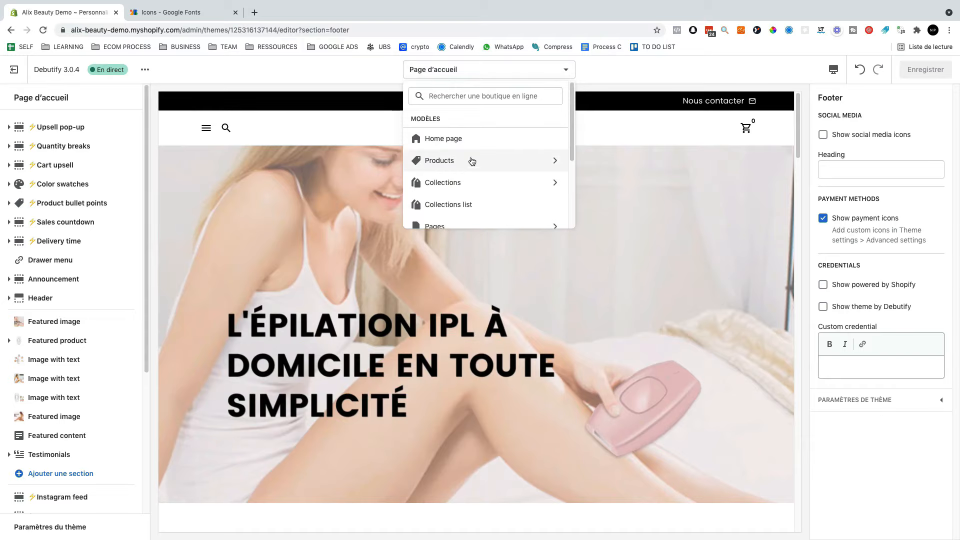
click(440, 160)
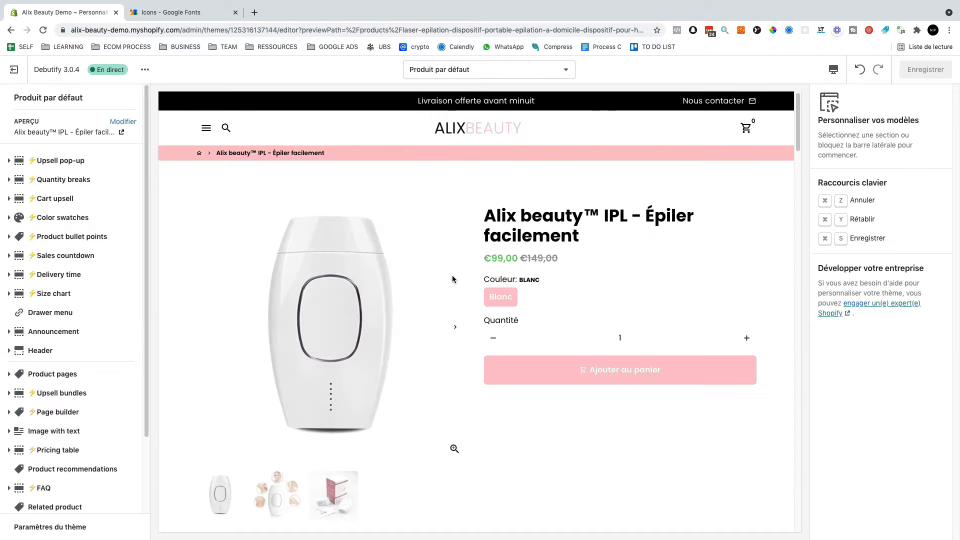
scroll(451, 278, down, 3)
scroll(75, 350, down, 1)
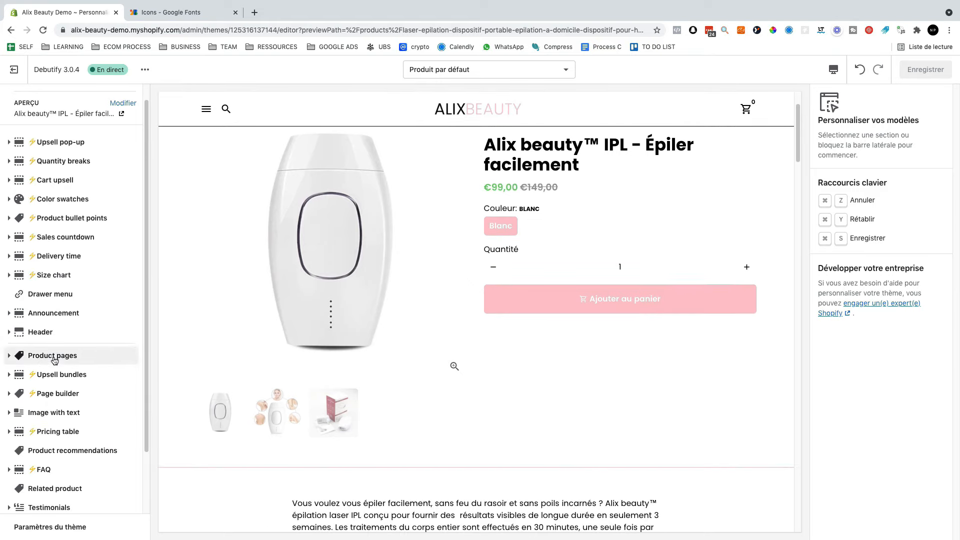
- Open the Product pages section and examine its product tabs, media, product form and description settings
click(55, 360)
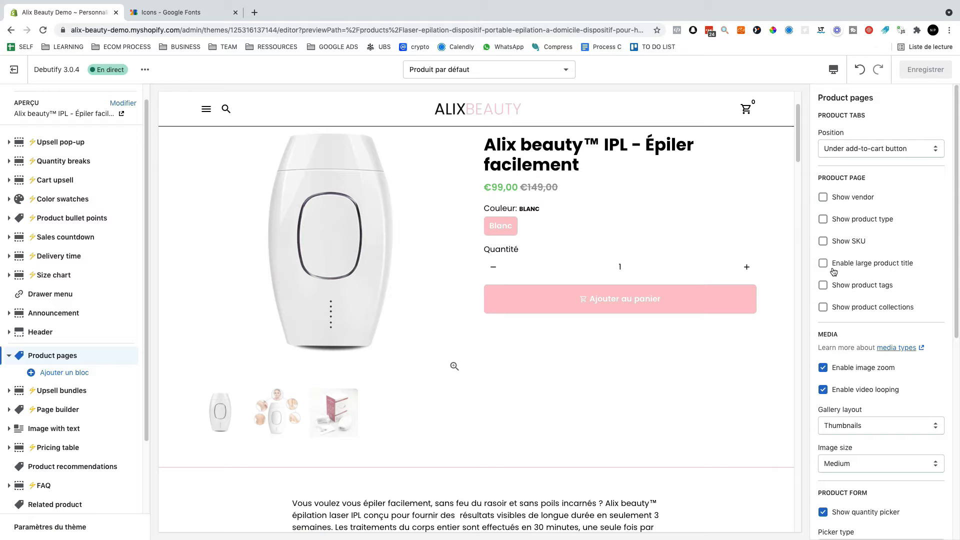
scroll(833, 271, down, 7)
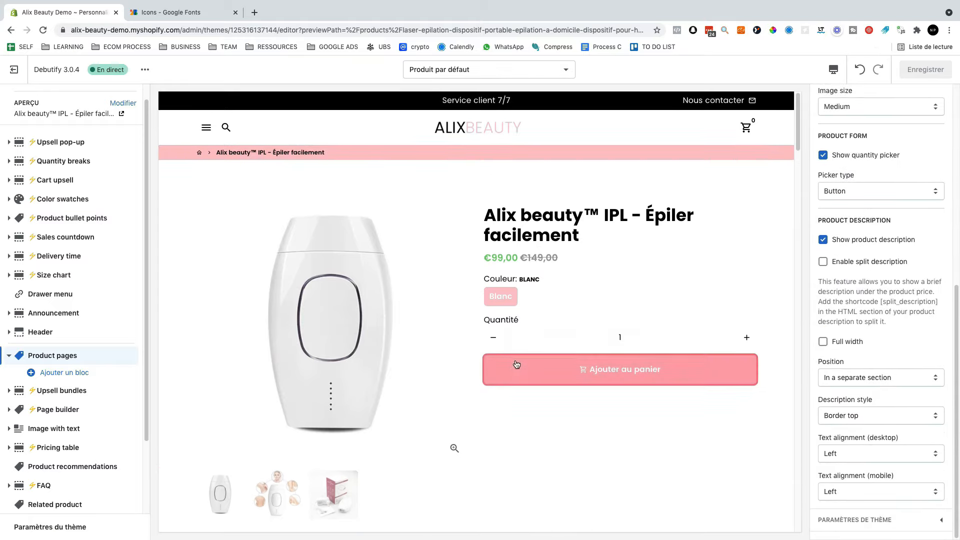
- Examine the product page preview from the description images and specifications to the guarantee blocks and footer
scroll(516, 363, down, 10)
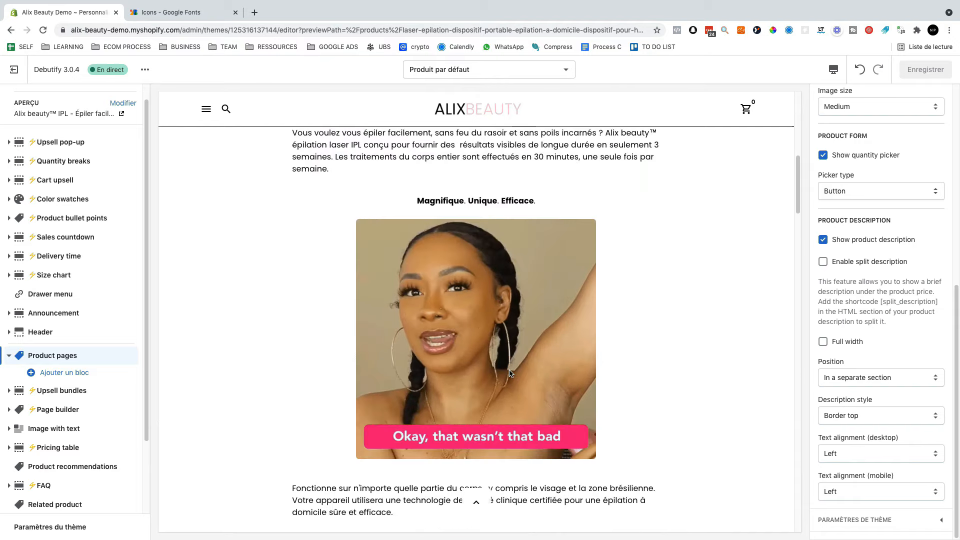
scroll(510, 373, down, 7)
scroll(509, 372, down, 6)
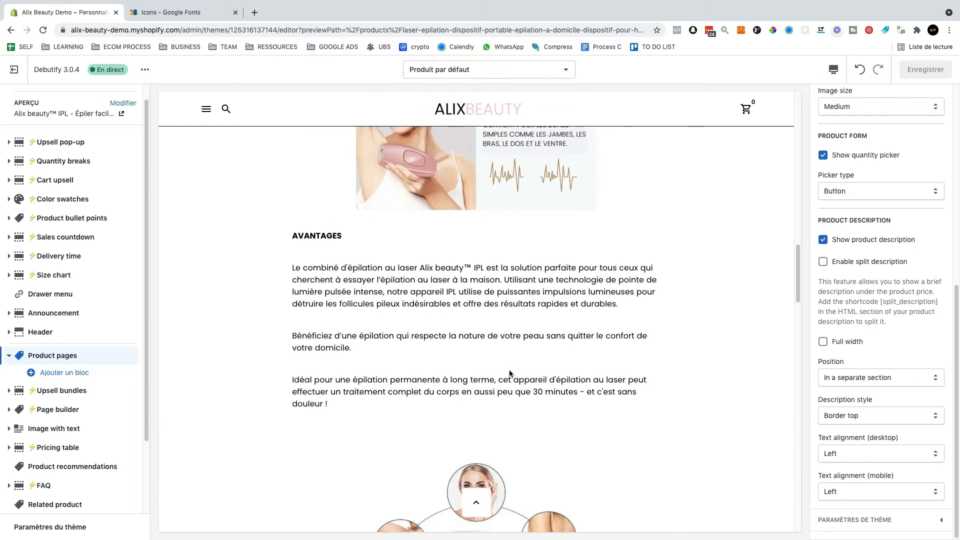
scroll(509, 373, down, 15)
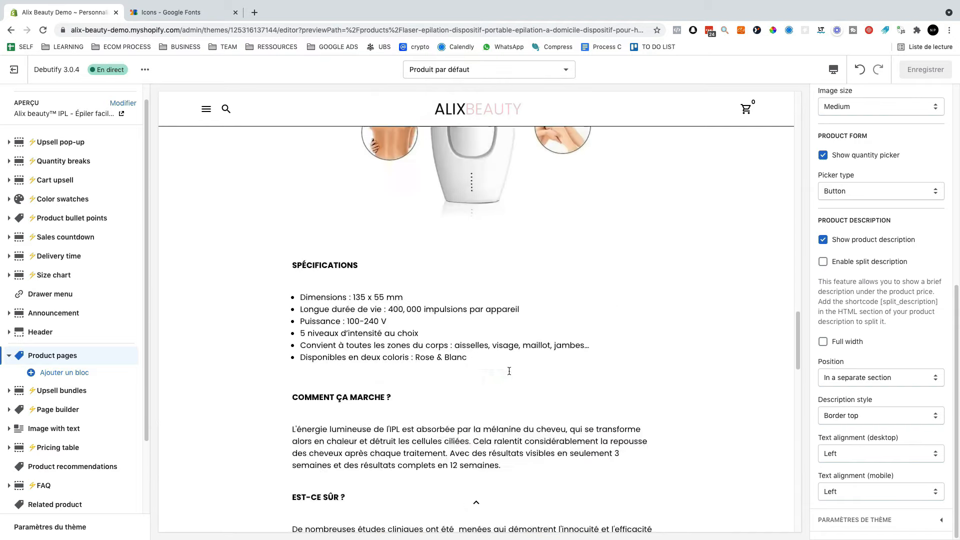
scroll(507, 355, down, 8)
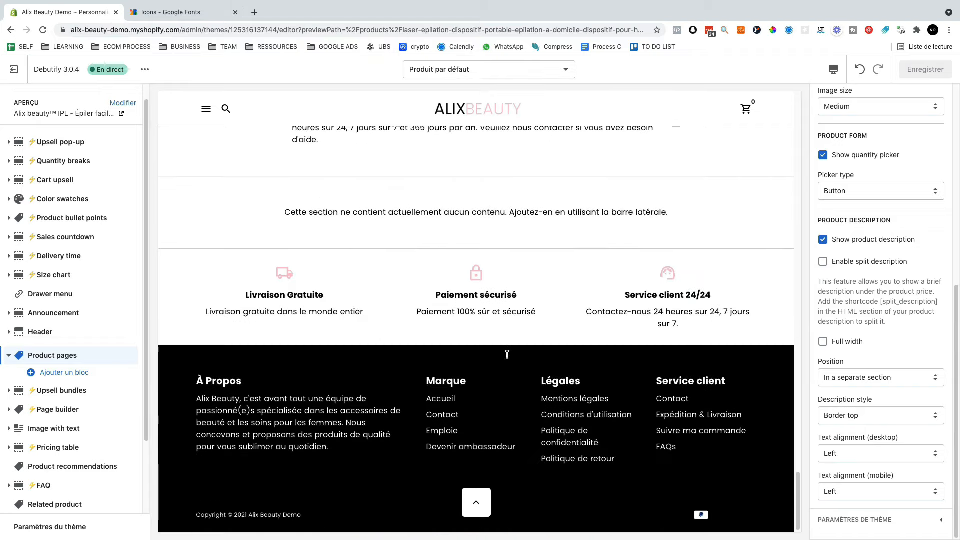
scroll(507, 354, up, 12)
scroll(505, 355, up, 15)
scroll(504, 358, down, 20)
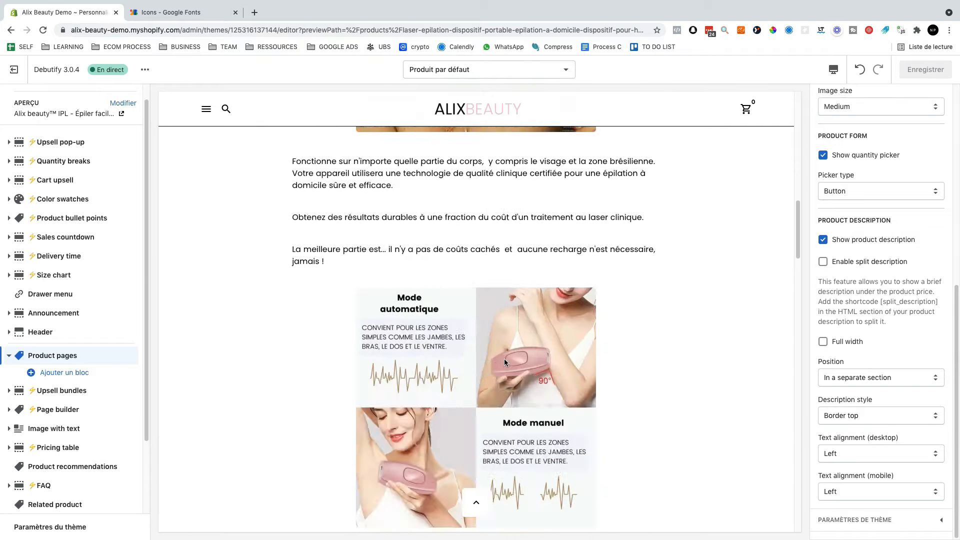
scroll(503, 358, down, 7)
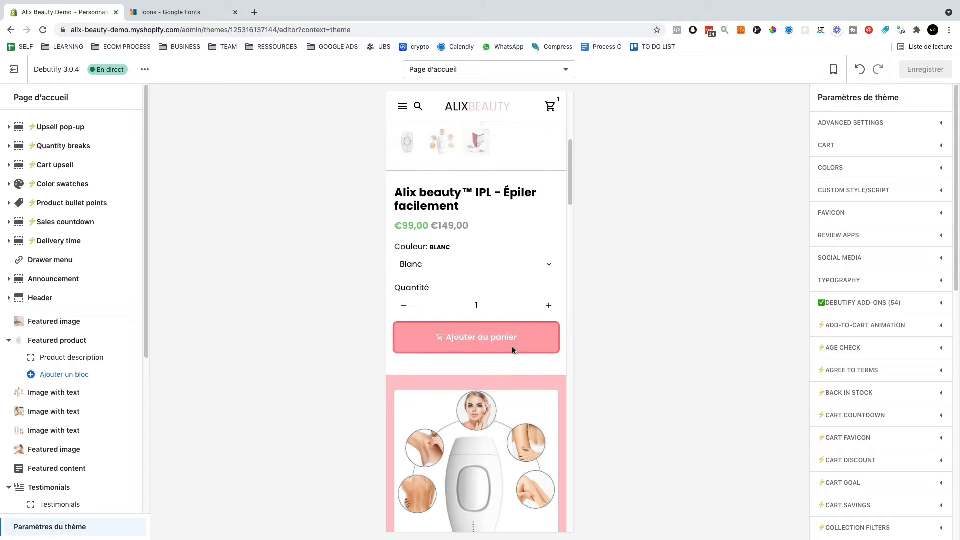
- Add one Alix beauty IPL in Blanc to the cart from the homepage's mobile preview
scroll(505, 340, up, 1)
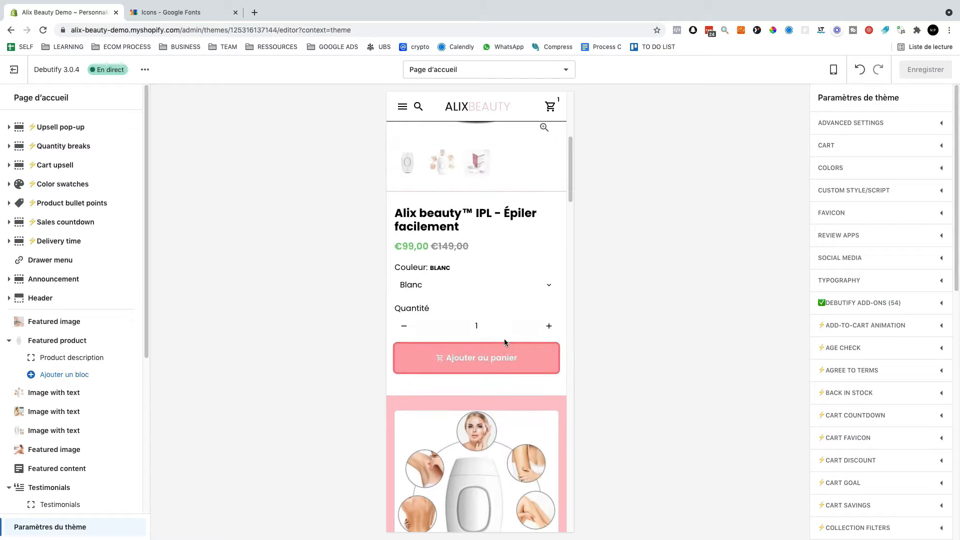
click(487, 365)
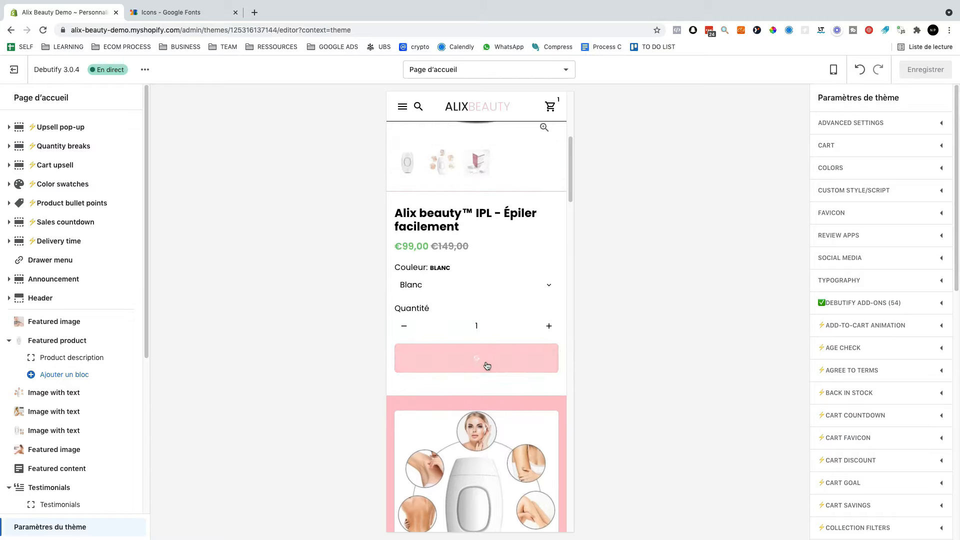
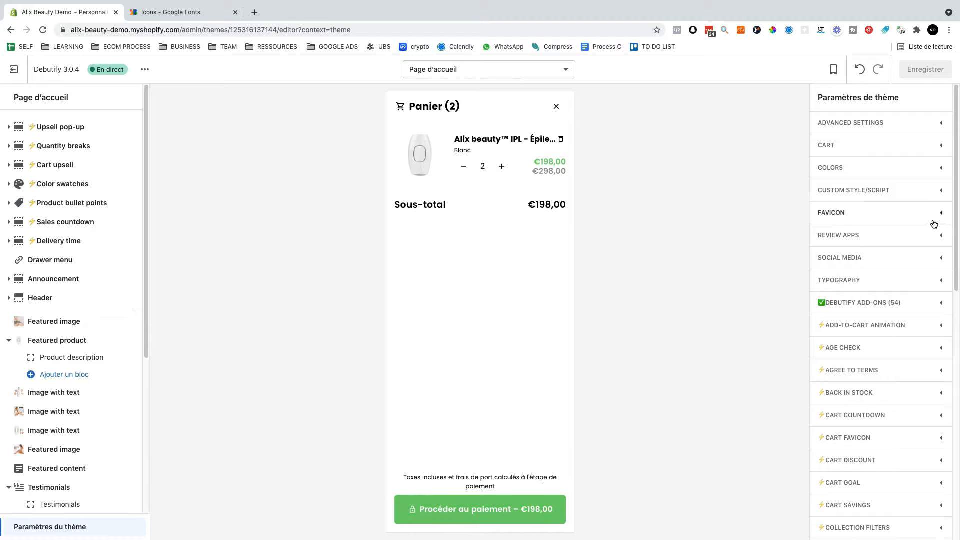
- Examine the theme's Colors settings, including announcement, header and page colors, and look through the other theme settings categories
click(822, 169)
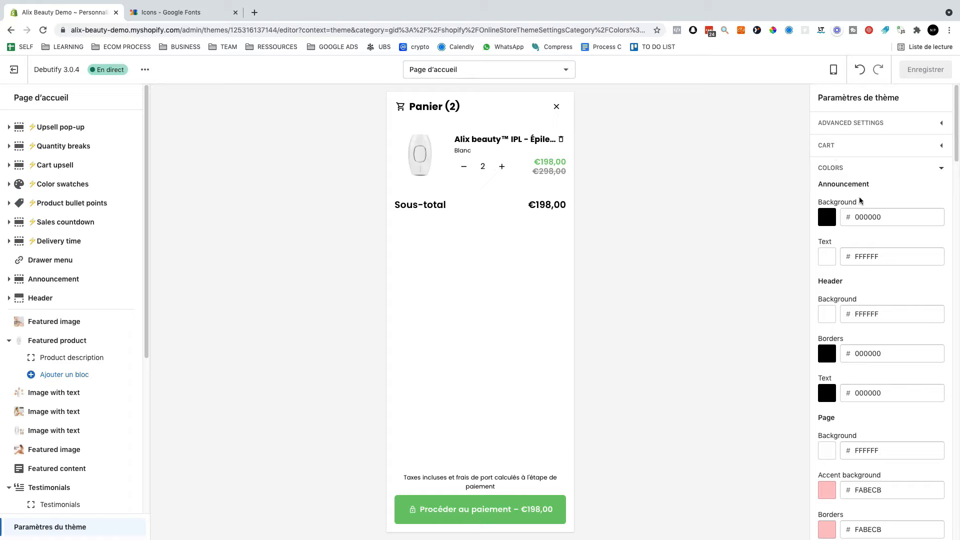
scroll(860, 361, down, 6)
scroll(854, 376, down, 13)
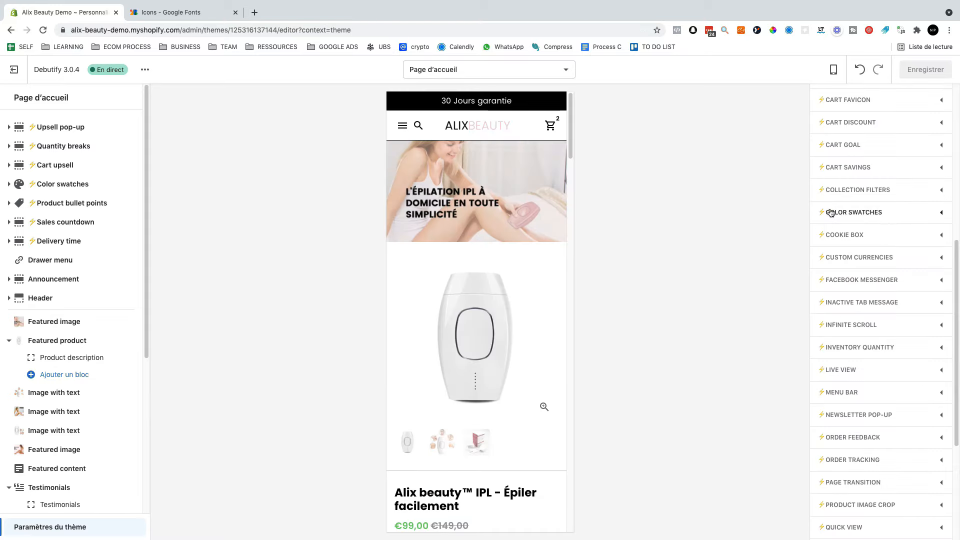
scroll(861, 149, up, 7)
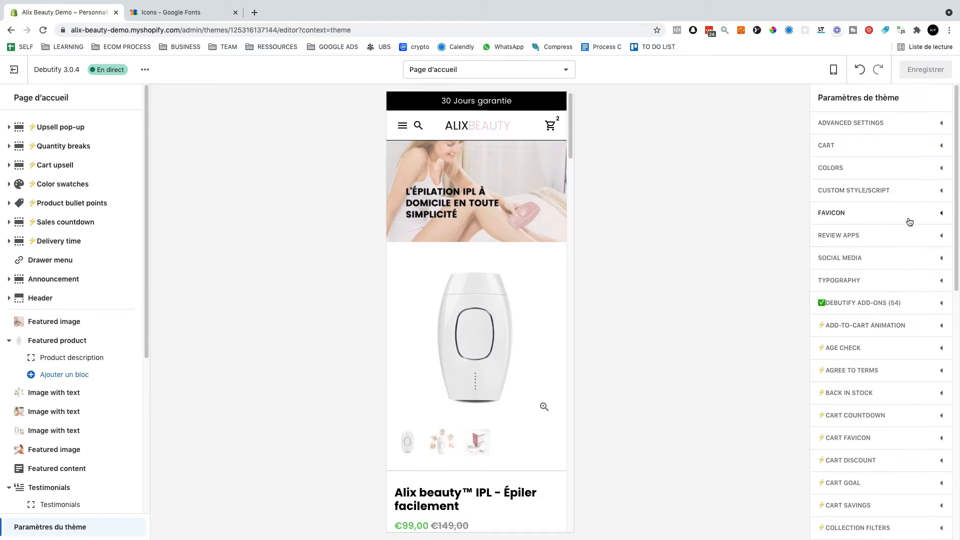
scroll(817, 431, down, 1)
scroll(817, 430, up, 2)
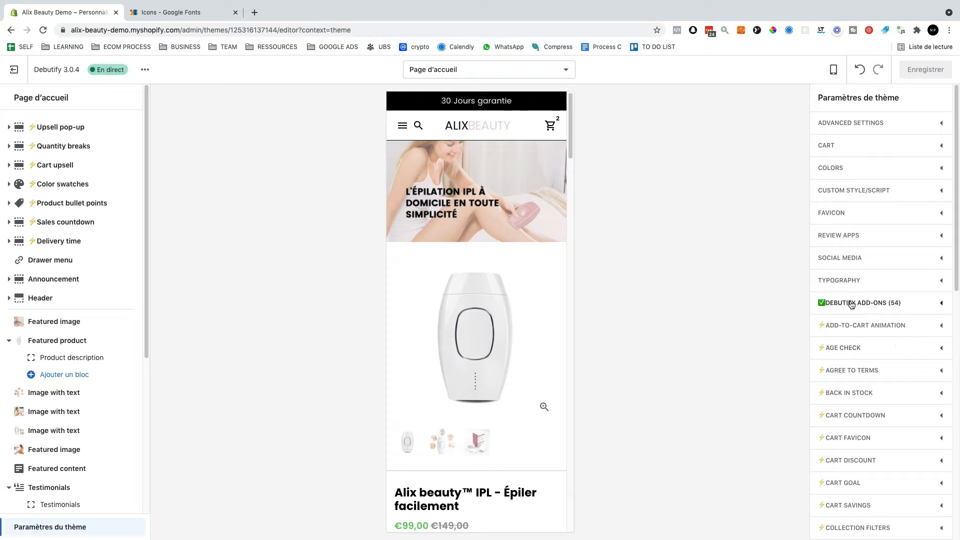
- Open the Debutify Add-ons settings and examine the paid plan requirements and the add-ons that can be activated
click(886, 303)
scroll(895, 319, down, 7)
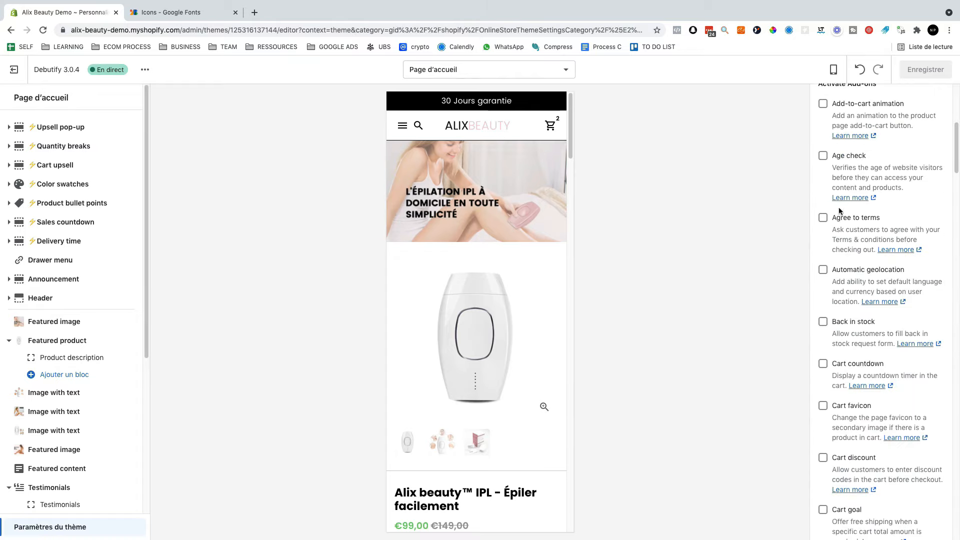
scroll(855, 453, down, 12)
scroll(853, 458, up, 18)
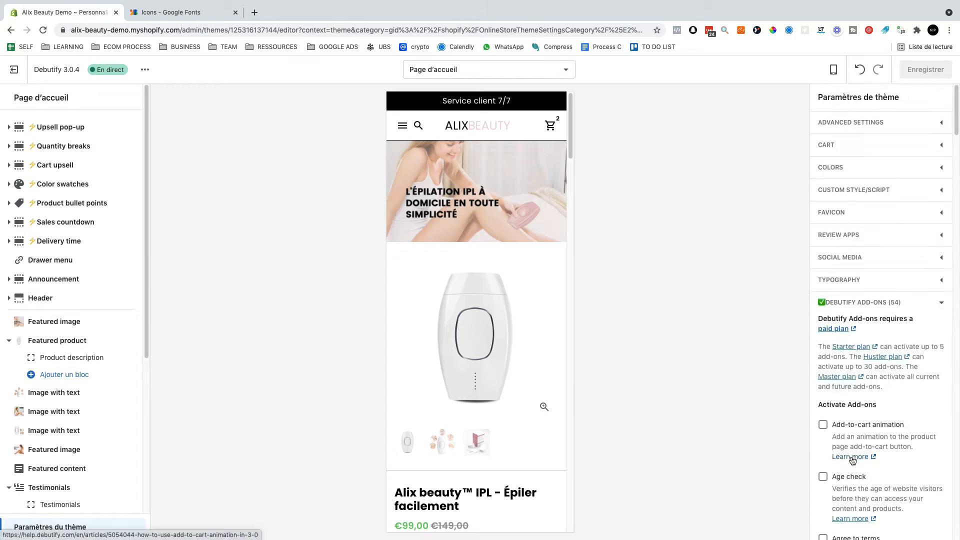
scroll(853, 450, down, 6)
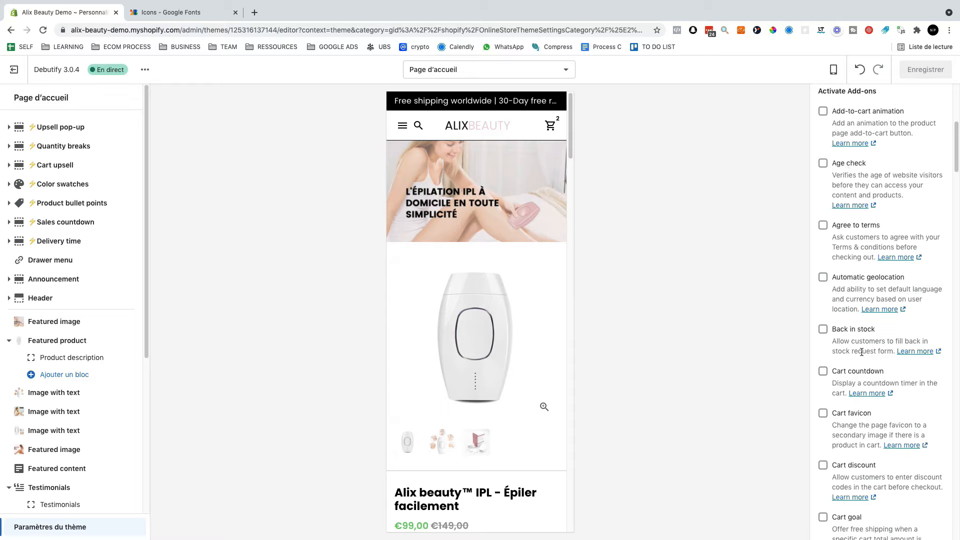
- Examine the rest of the Debutify add-ons, such as Infinite scroll, Inventory quantity and Shop protect, and collapse the list
scroll(861, 352, down, 1)
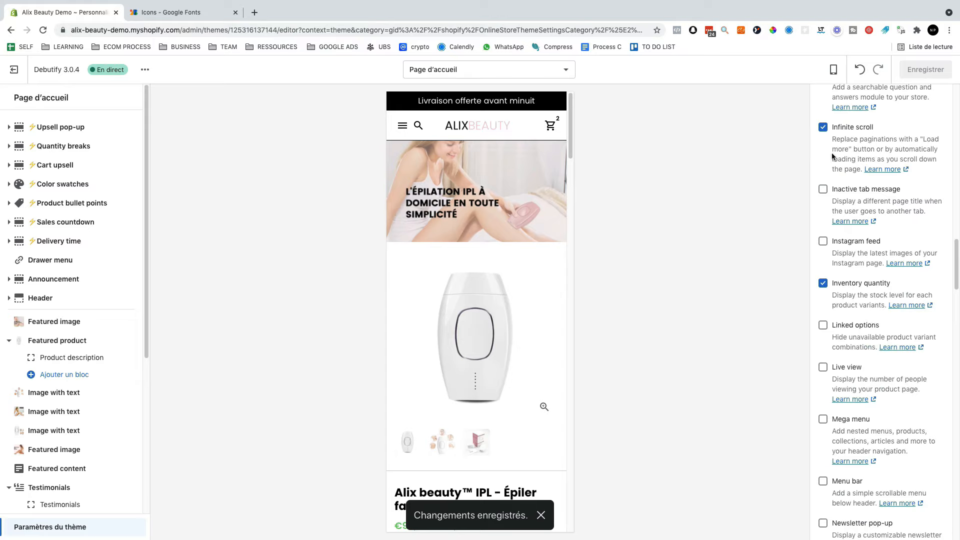
scroll(850, 337, down, 7)
scroll(880, 392, up, 7)
scroll(849, 365, up, 4)
scroll(850, 280, down, 12)
scroll(920, 392, down, 6)
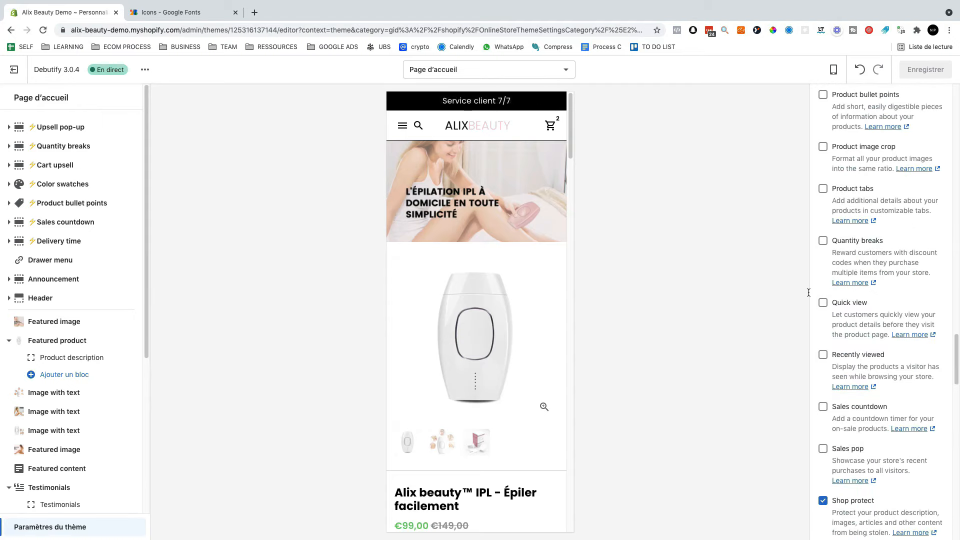
scroll(850, 364, up, 20)
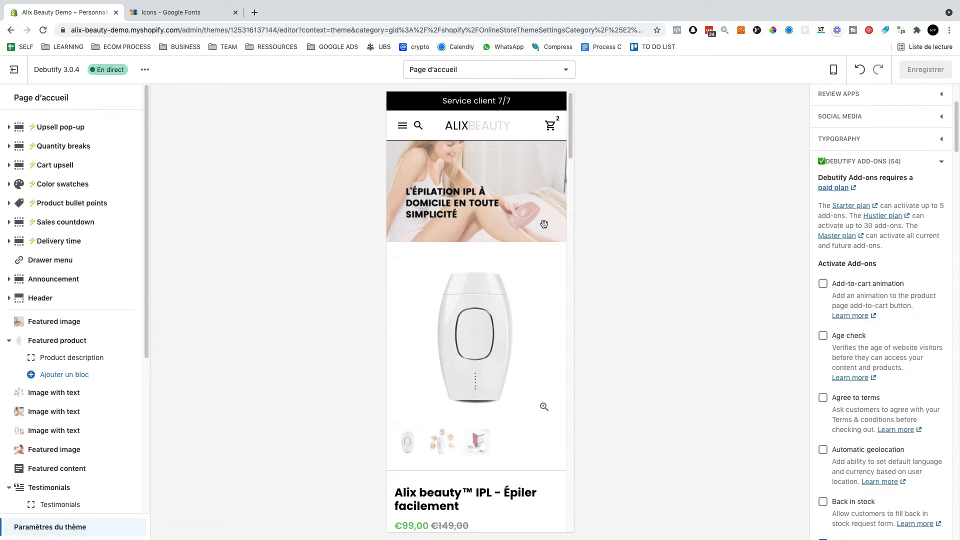
scroll(850, 235, up, 2)
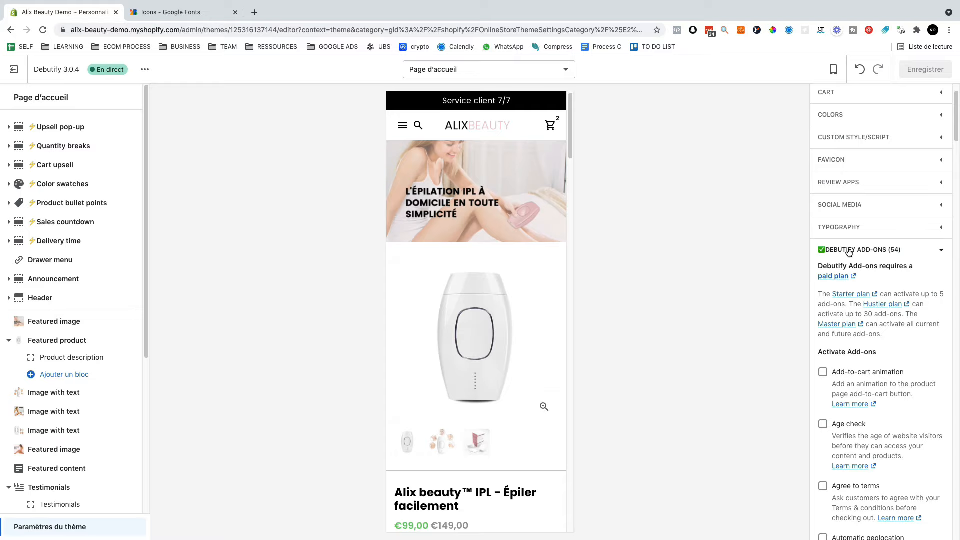
click(926, 252)
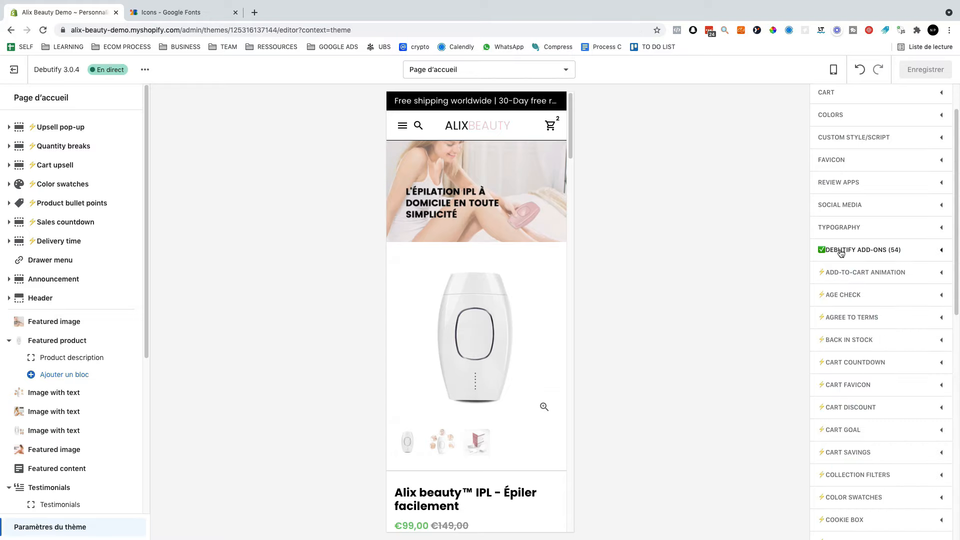
- Enable showing random quantities in the Inventory quantity add-on's settings
click(841, 253)
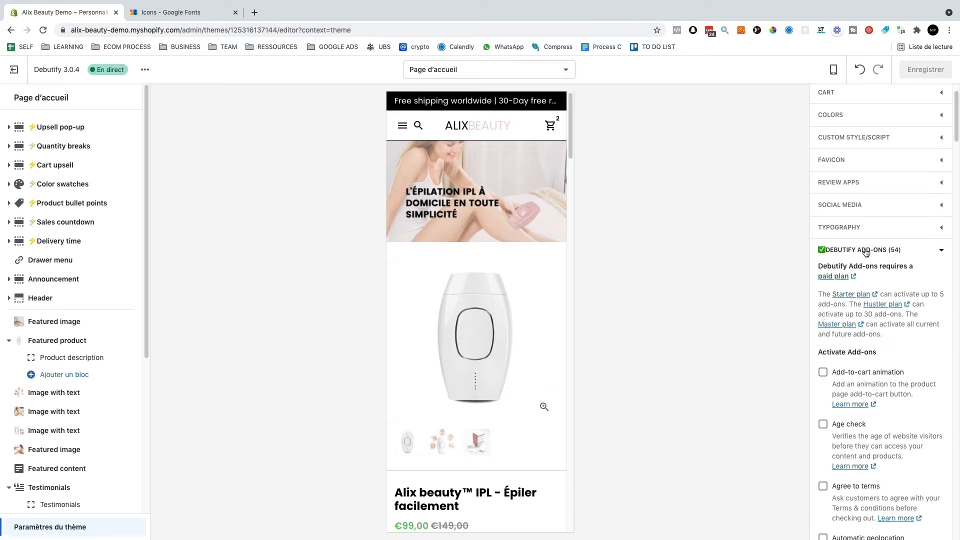
click(938, 251)
scroll(908, 248, down, 4)
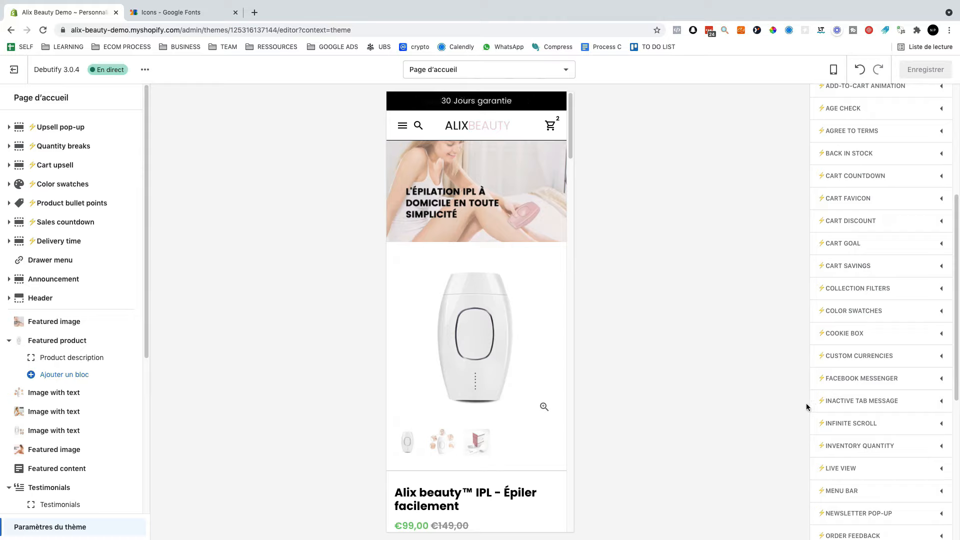
click(861, 453)
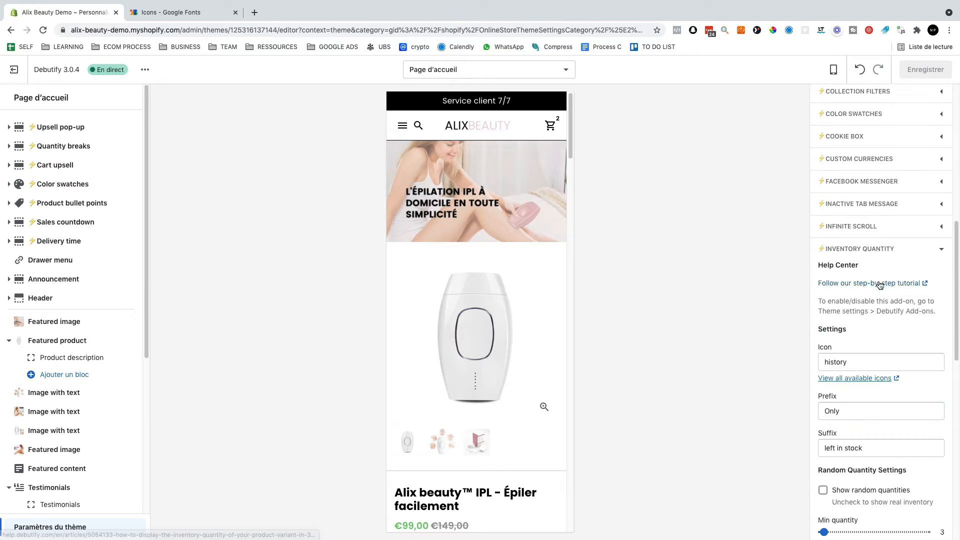
scroll(879, 284, down, 6)
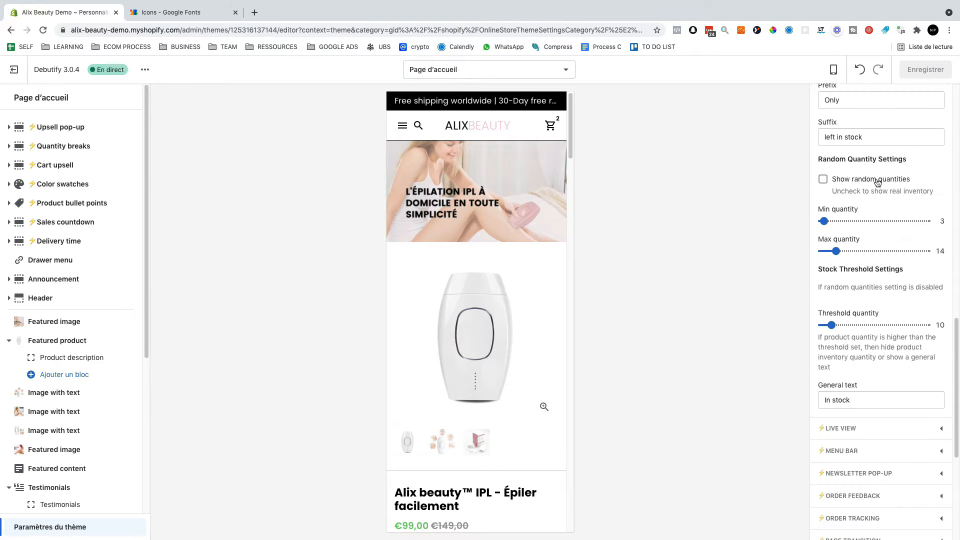
click(822, 180)
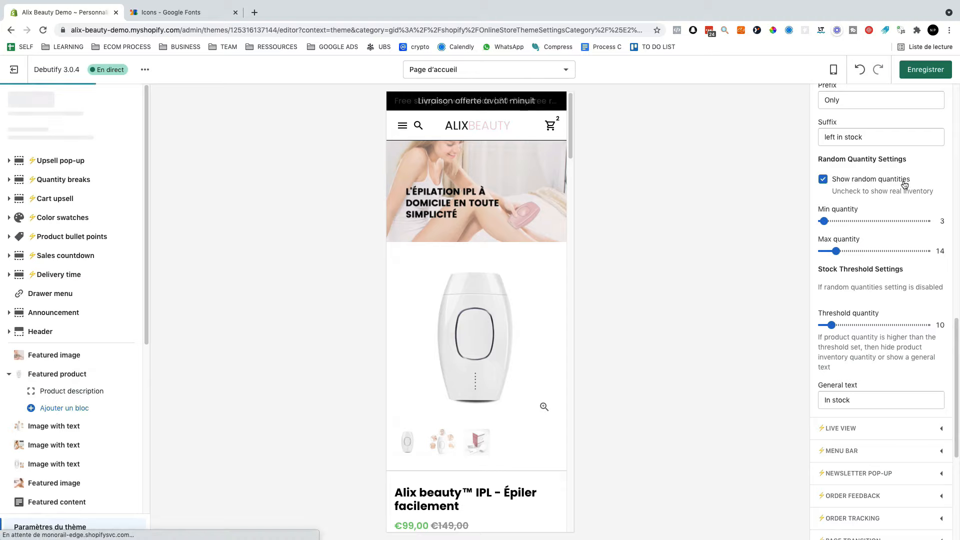
- Check the stock message on the previewed product, open the Cart countdown settings and save the theme changes
scroll(850, 180, down, 4)
scroll(435, 488, down, 5)
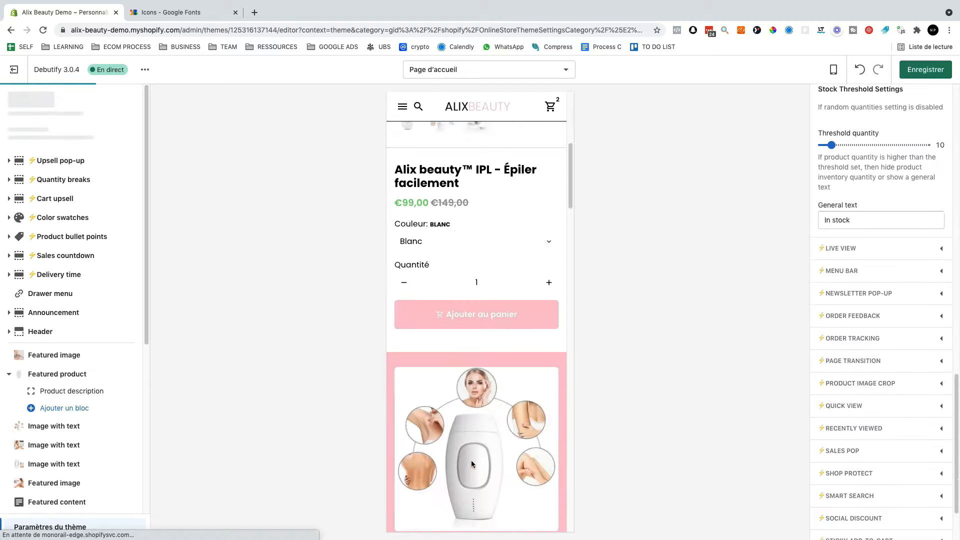
scroll(443, 362, down, 2)
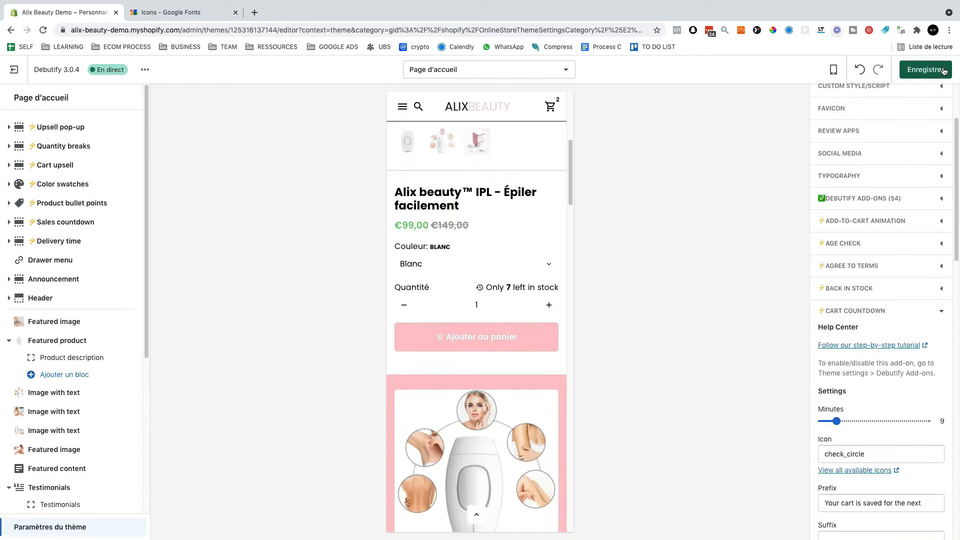
click(943, 69)
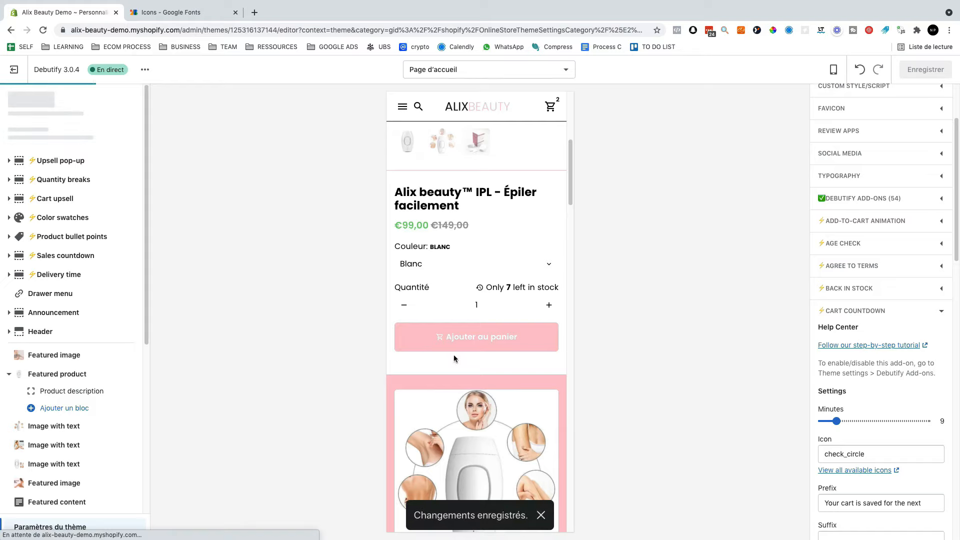
- Add another Alix beauty IPL in Blanc to the cart, examine the cart countdown message and close the cart
click(450, 337)
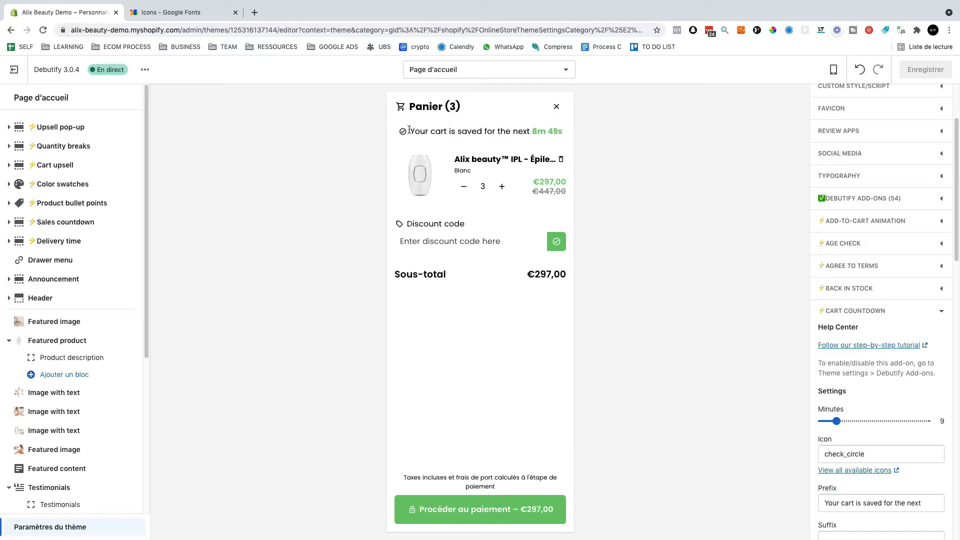
drag(410, 130, 493, 138)
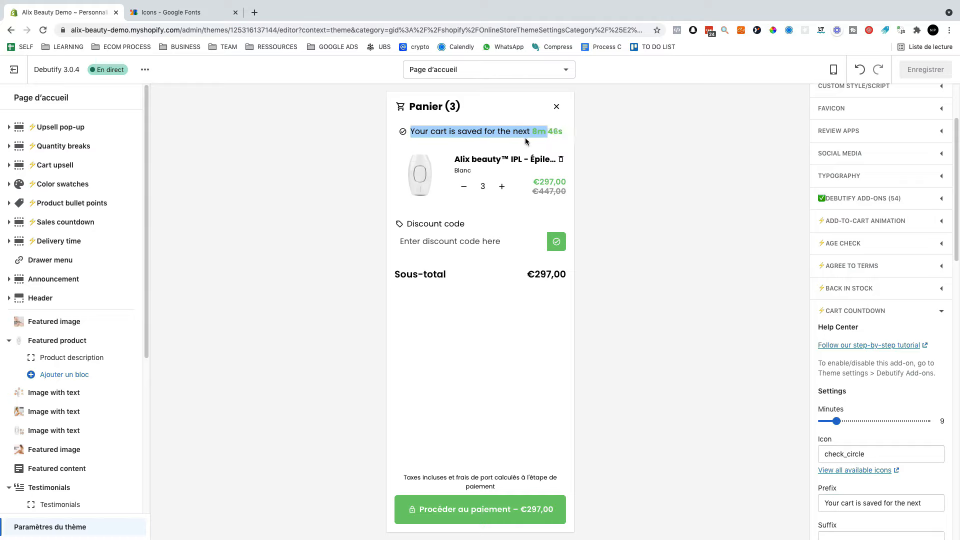
click(505, 333)
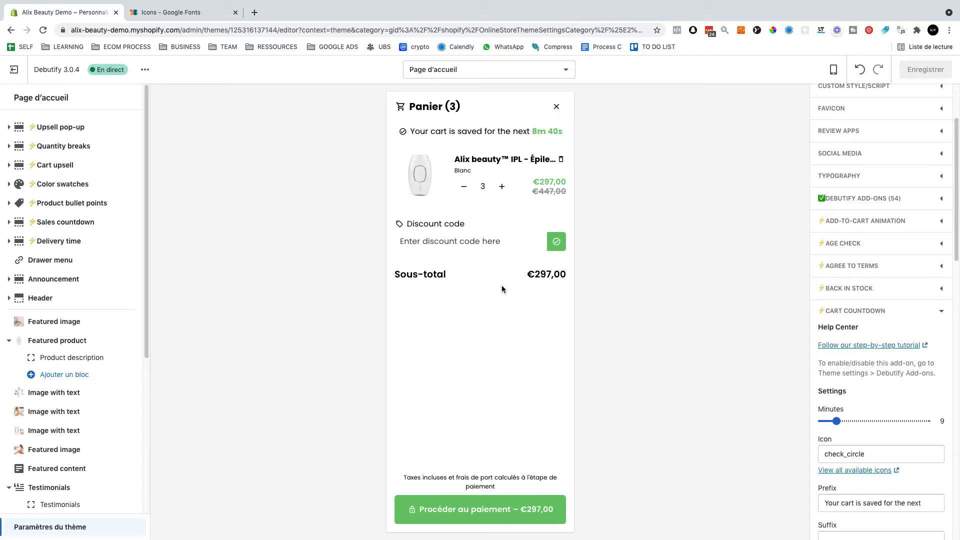
click(556, 107)
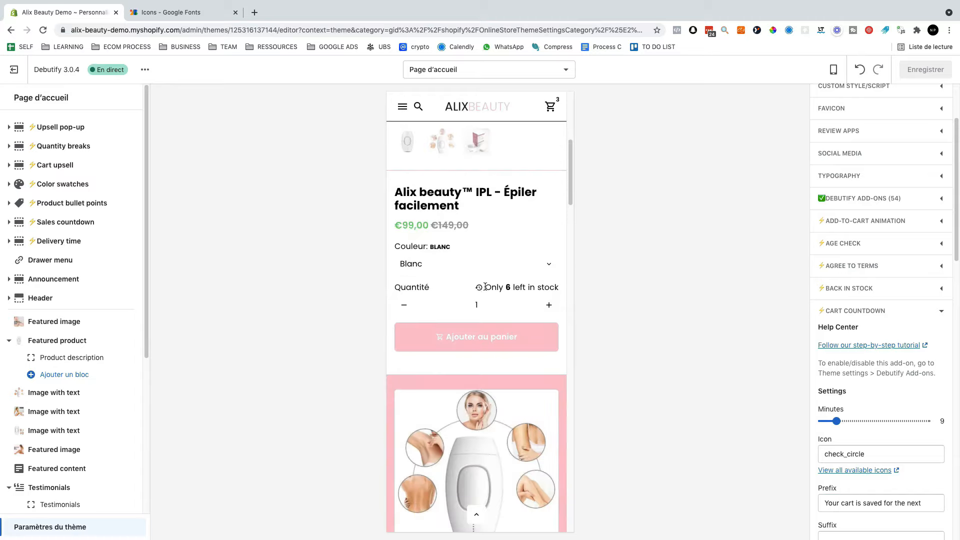
- Examine the remaining-stock message beside the product quantity, collapse the Cart countdown settings and look through the add-on list
drag(484, 287, 541, 288)
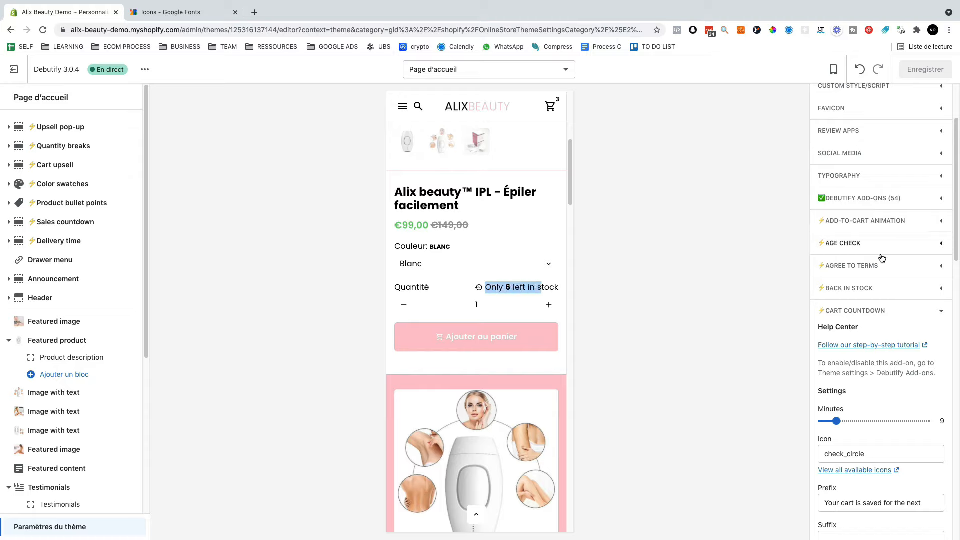
click(872, 311)
scroll(849, 425, down, 3)
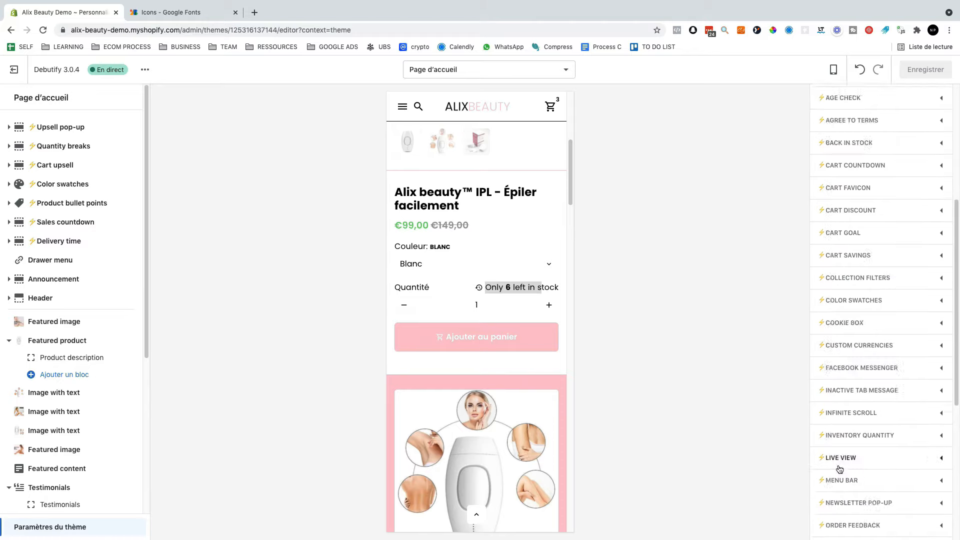
scroll(845, 450, down, 1)
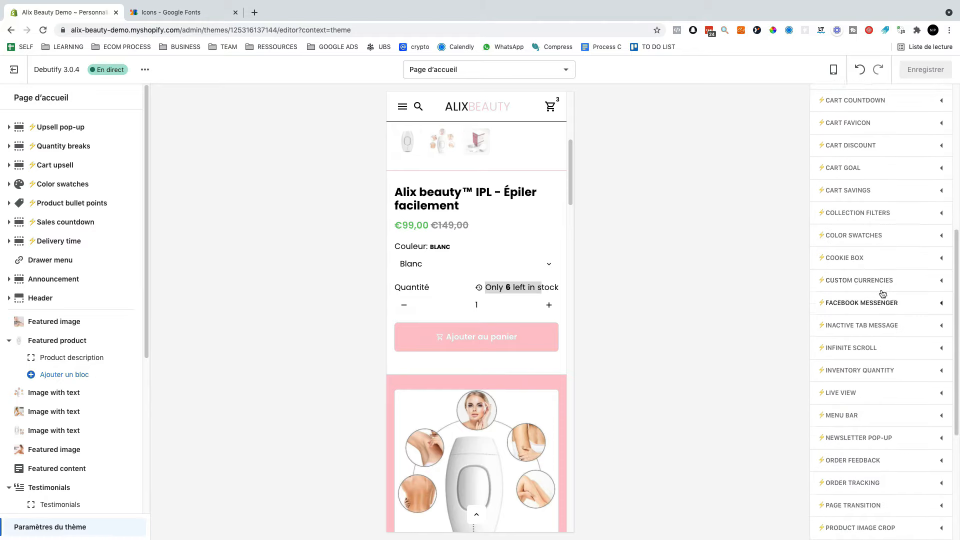
scroll(884, 287, up, 2)
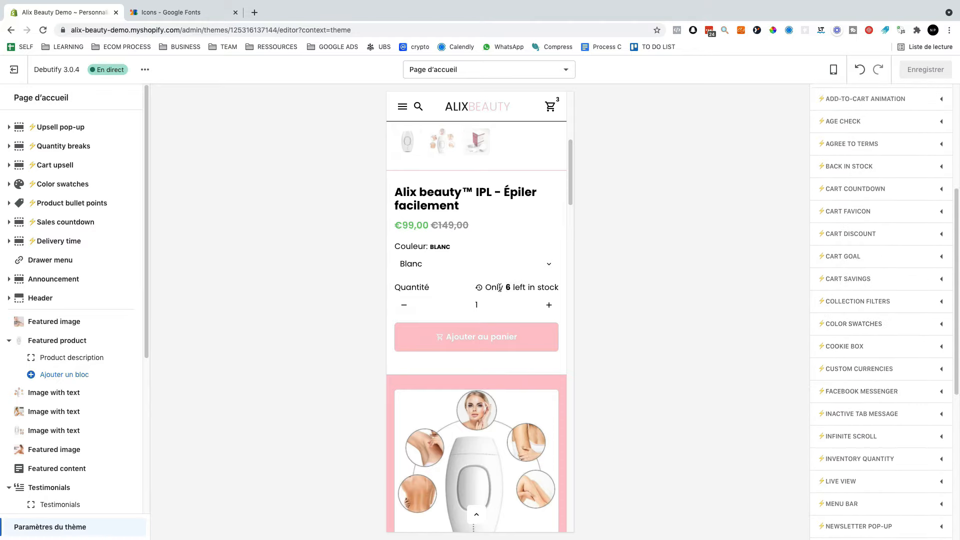
drag(485, 287, 571, 292)
click(546, 284)
- Switch the theme preview to the desktop view and look down the homepage
click(833, 69)
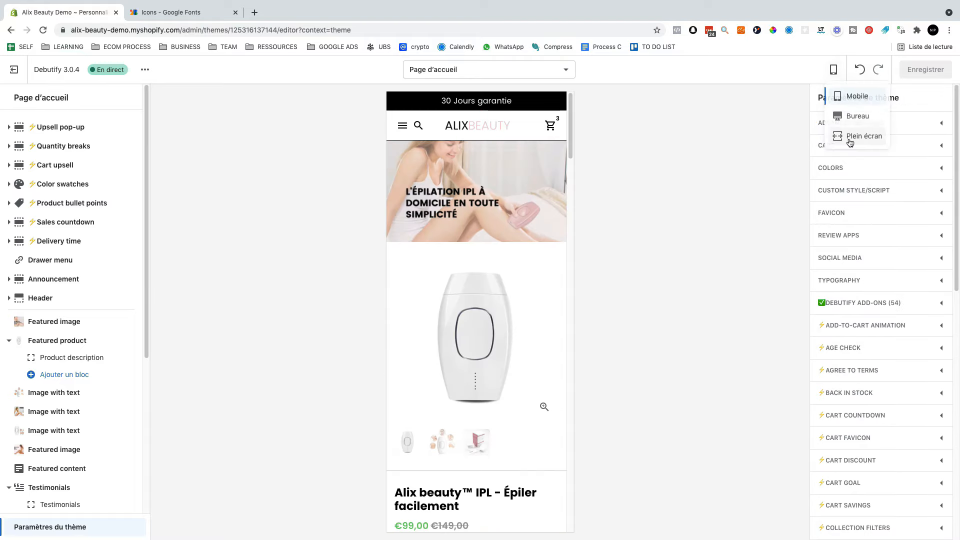
click(857, 116)
scroll(505, 325, down, 10)
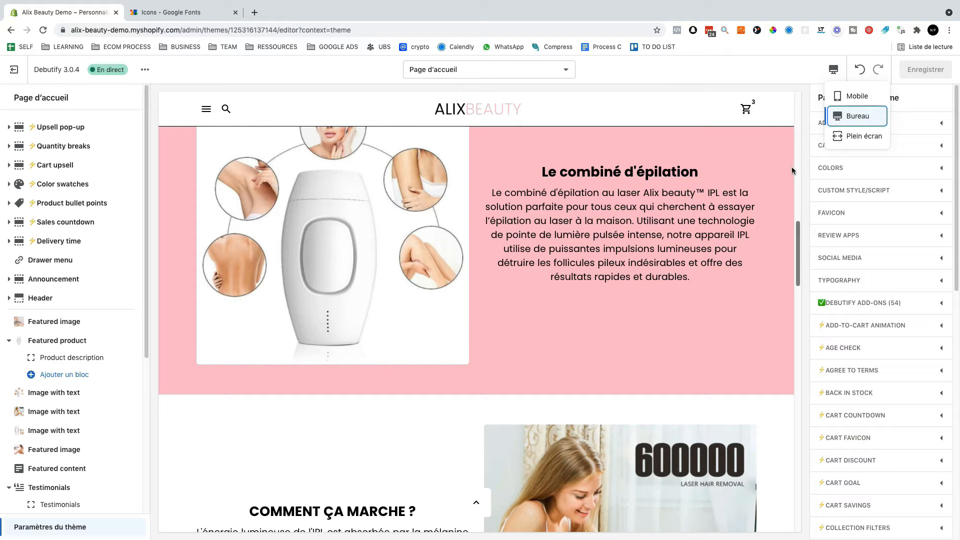
click(757, 162)
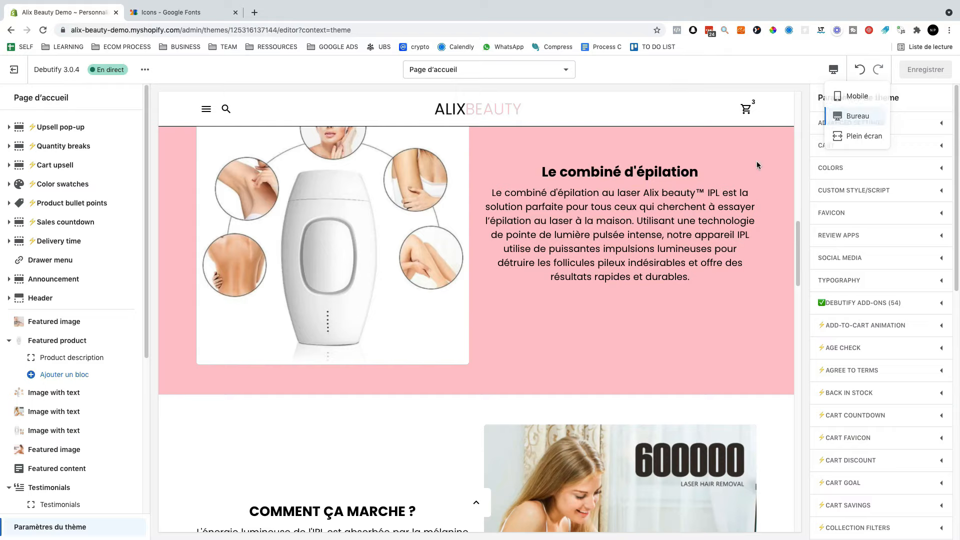
- Examine the Colors and Typography settings, including the heading font selection, and look through the remaining theme settings categories
click(836, 176)
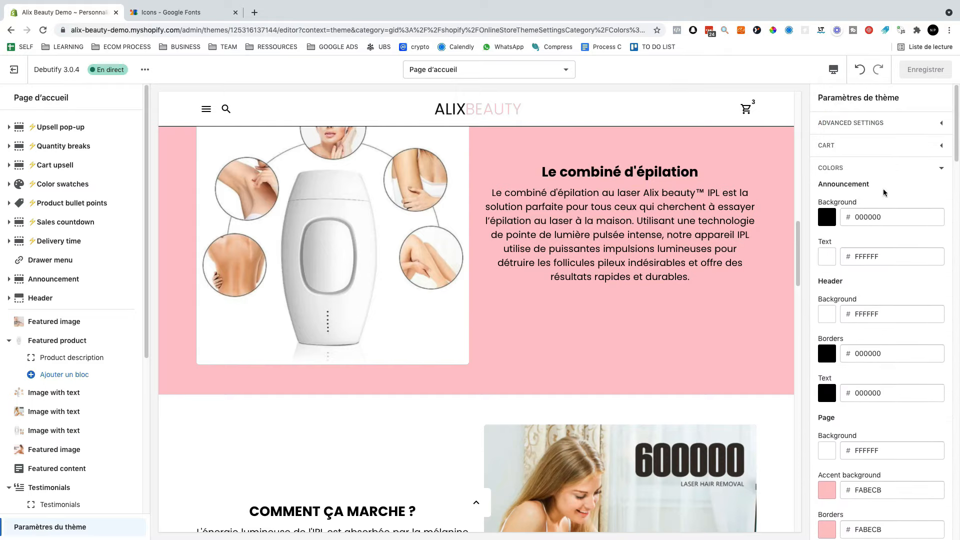
click(885, 168)
scroll(850, 200, down, 2)
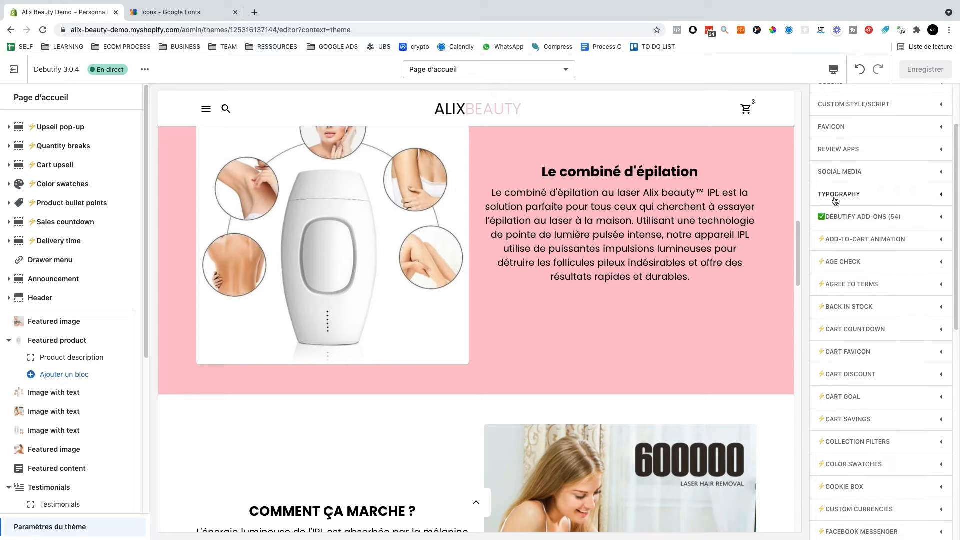
click(832, 195)
scroll(850, 225, down, 2)
mouse_move(883, 252)
mouse_down()
mouse_move(856, 254)
mouse_move(877, 253)
mouse_up()
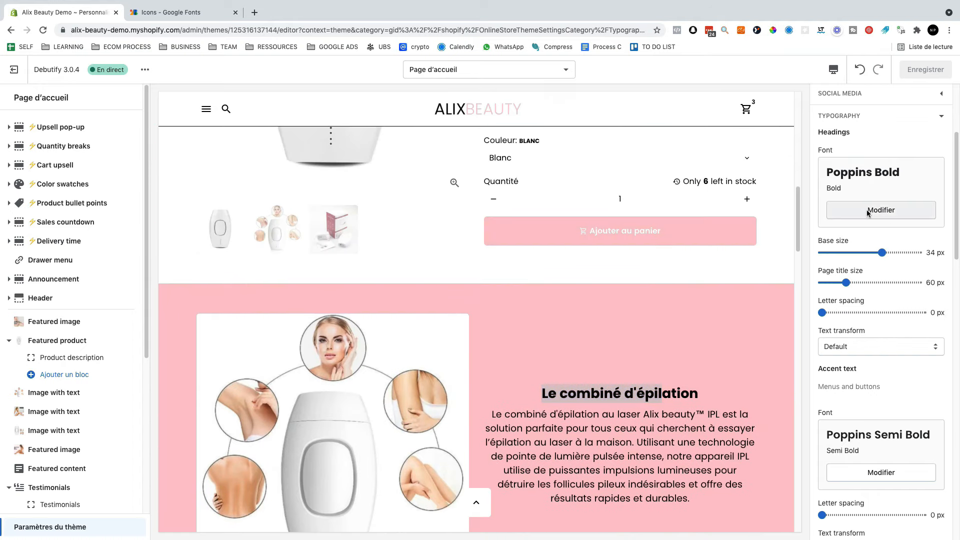
click(881, 211)
scroll(884, 299, down, 6)
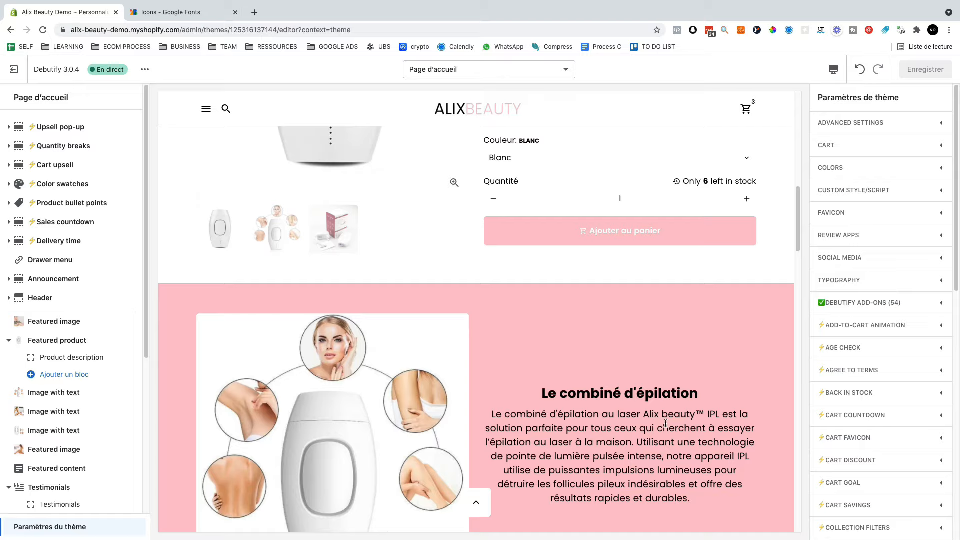
scroll(867, 309, down, 3)
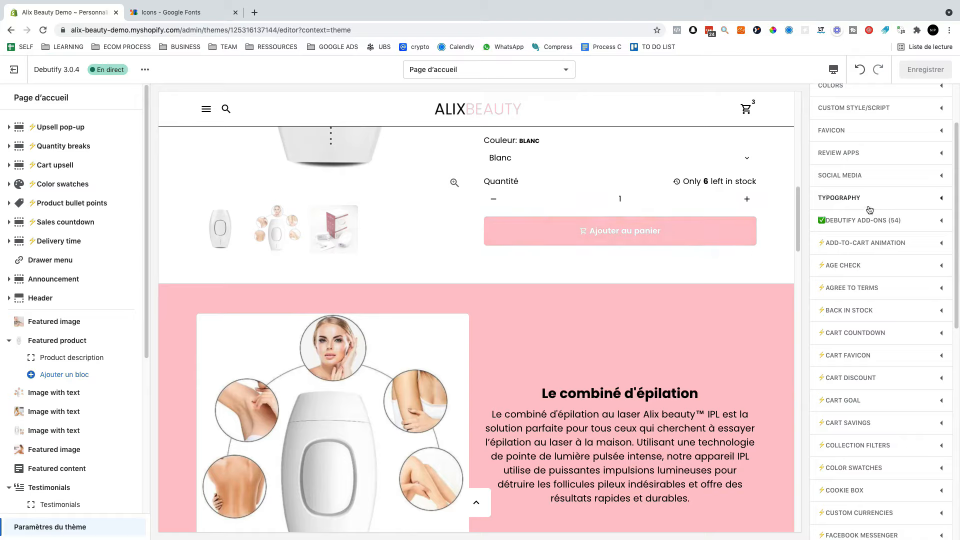
scroll(867, 206, up, 4)
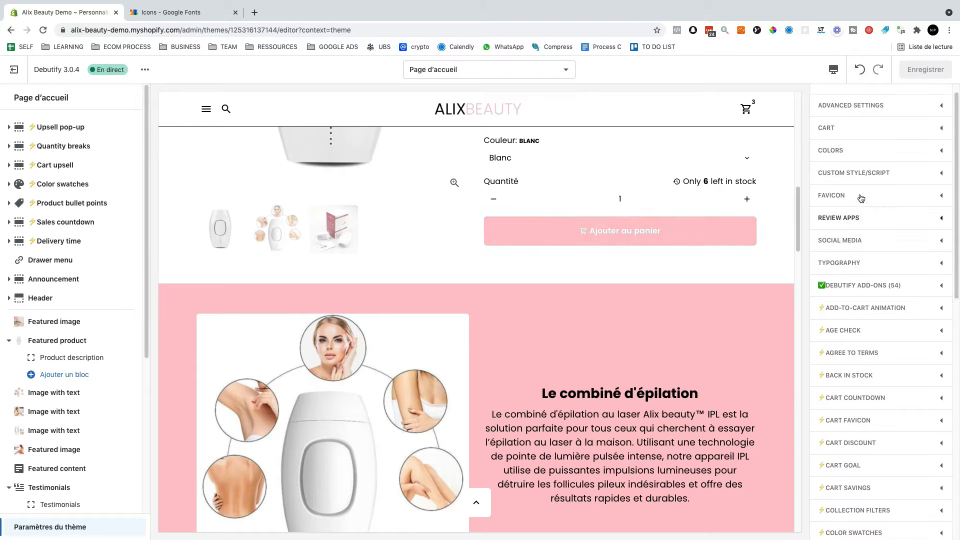
scroll(887, 300, down, 11)
scroll(886, 300, down, 5)
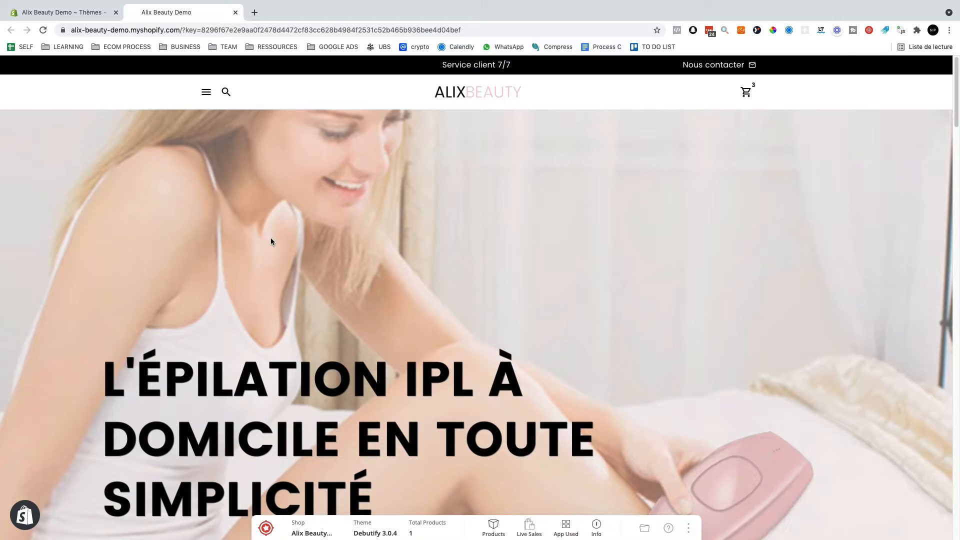
- Check the navigation menu on the store's theme preview and review the homepage sections from the banner down
click(204, 93)
click(129, 73)
scroll(412, 240, down, 8)
scroll(437, 236, down, 15)
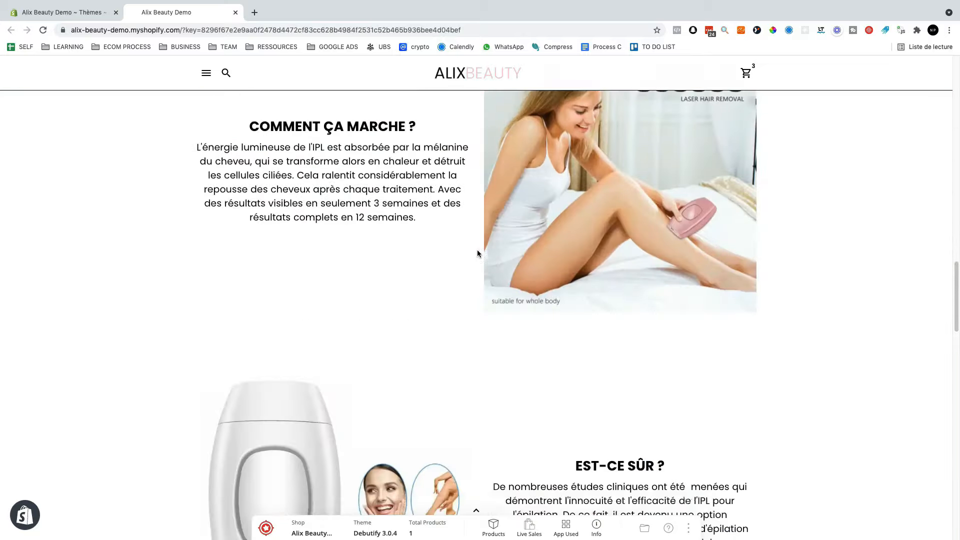
scroll(477, 255, down, 15)
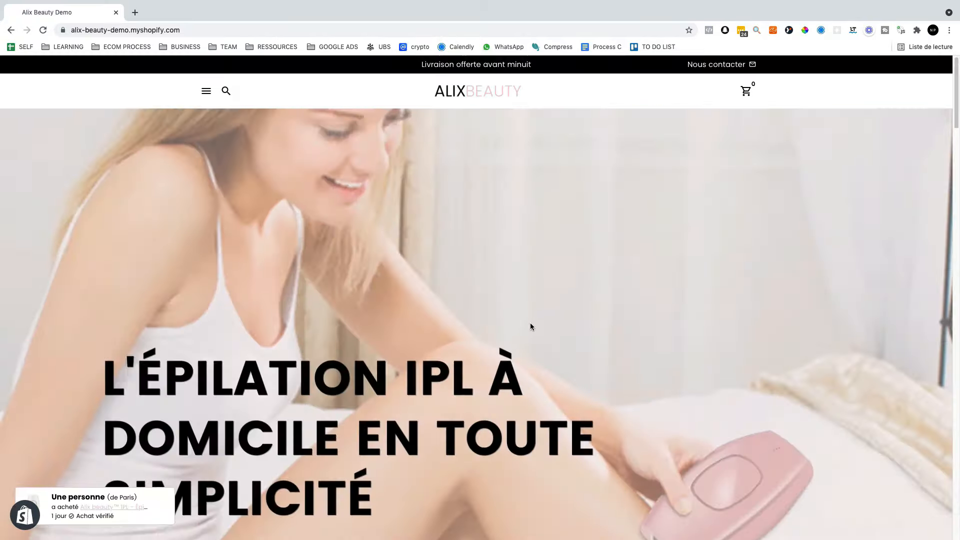
- Review the finished storefront homepage, including the product offer and the image-with-text sections
scroll(530, 322, down, 7)
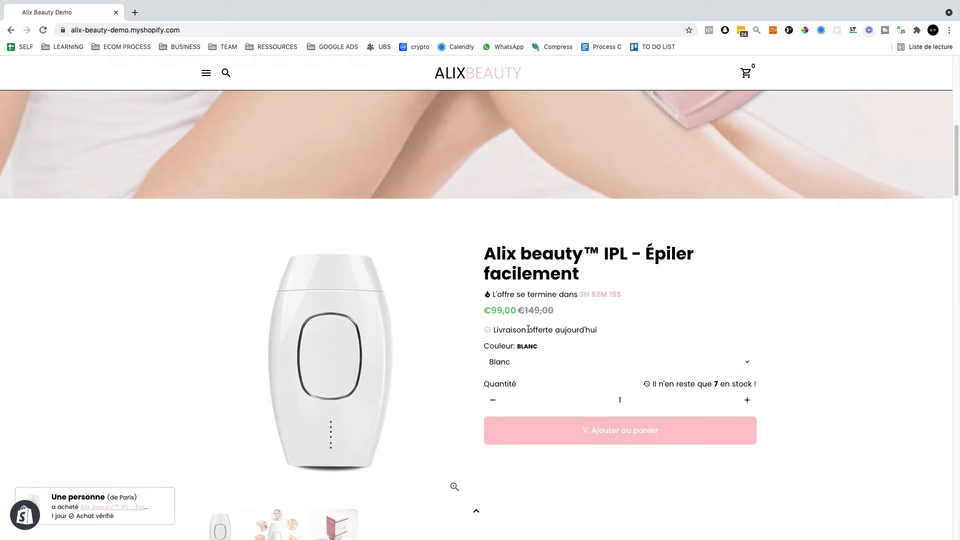
scroll(530, 330, down, 8)
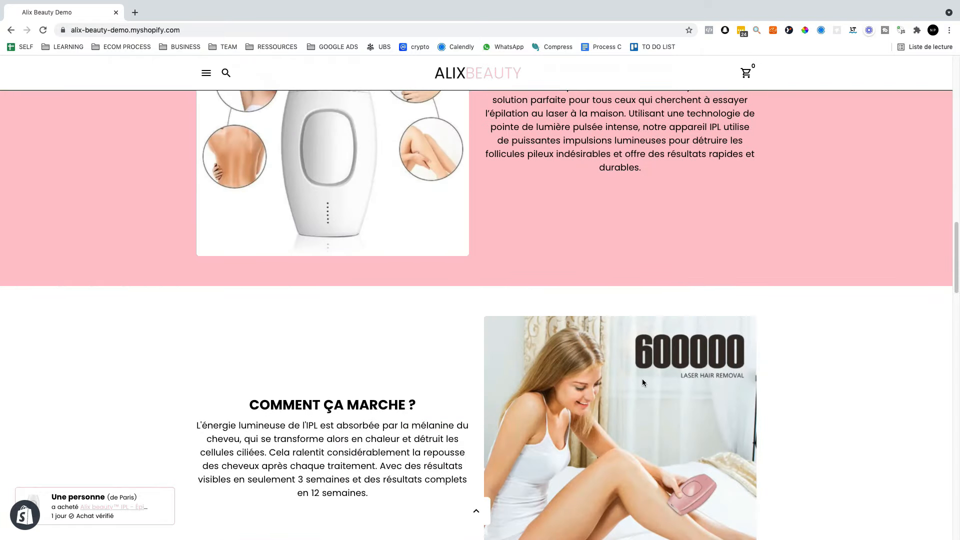
scroll(659, 373, down, 13)
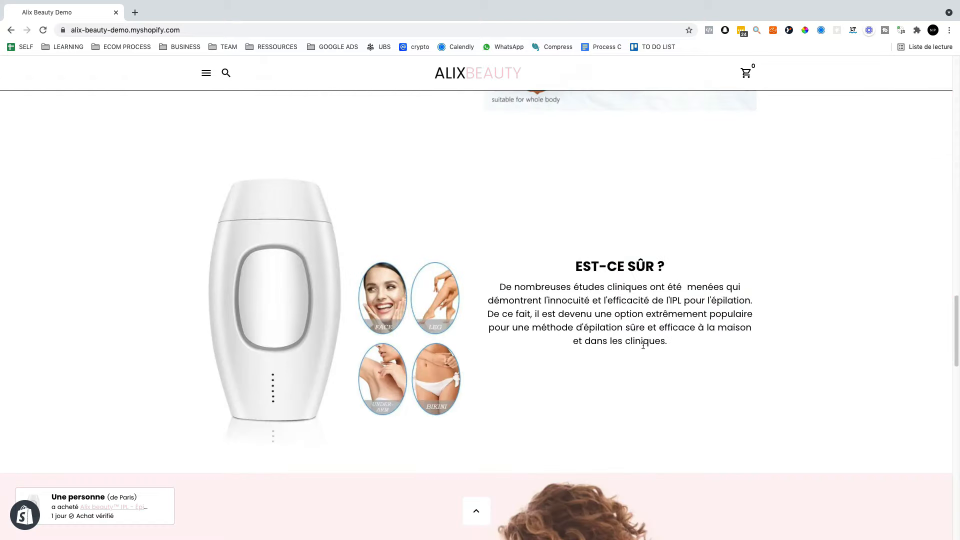
scroll(631, 334, up, 6)
scroll(623, 346, up, 1)
scroll(668, 347, up, 5)
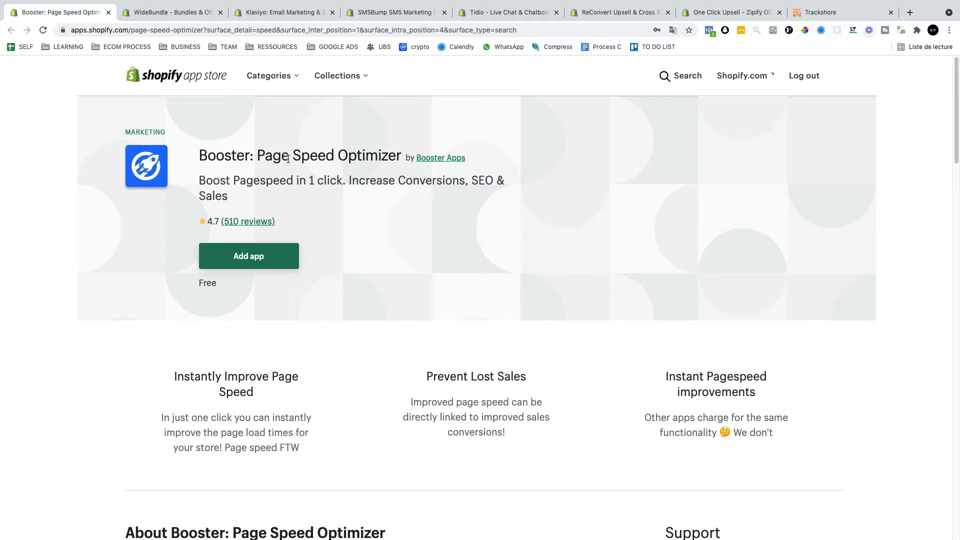
- Open the WideBundle - Bundles & Offers listing in the Shopify App Store and examine its features
click(155, 12)
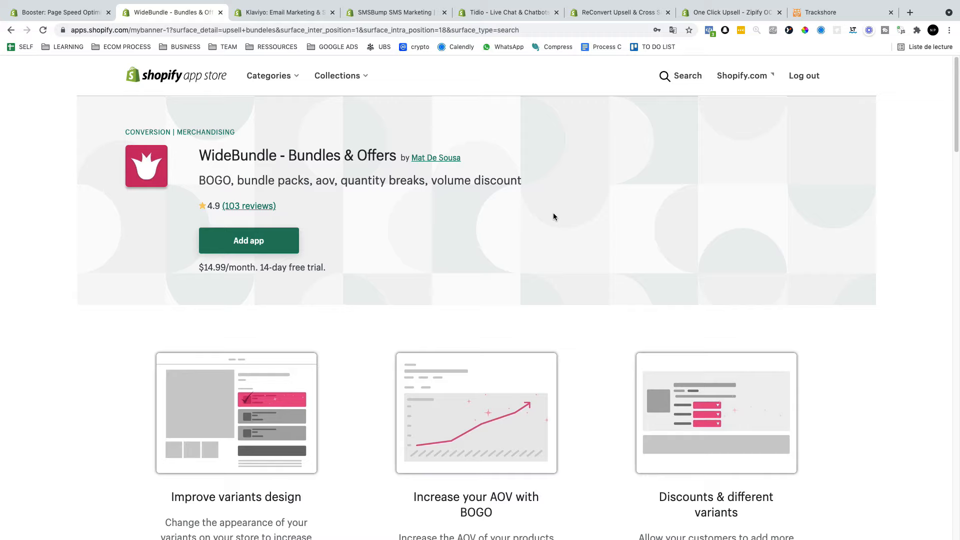
scroll(552, 216, down, 7)
scroll(337, 172, up, 3)
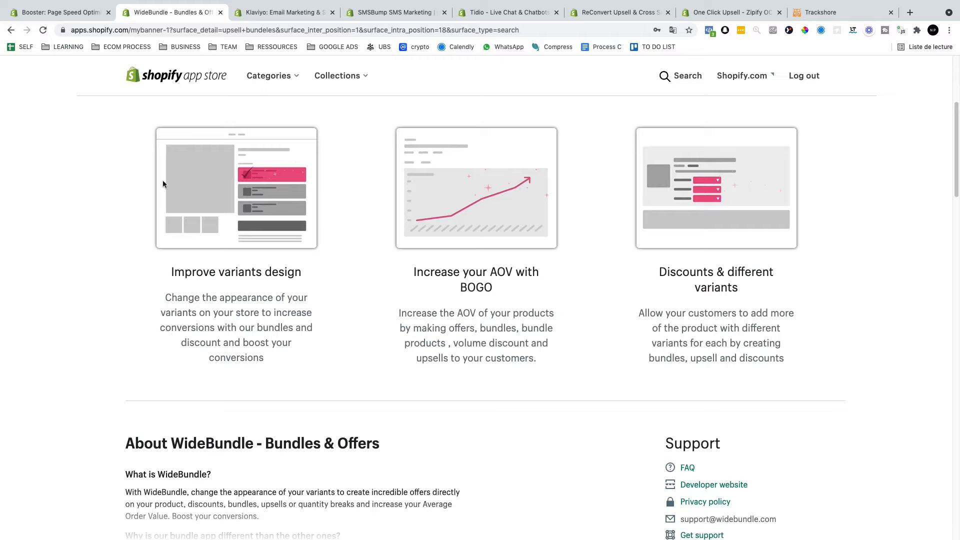
scroll(296, 214, up, 5)
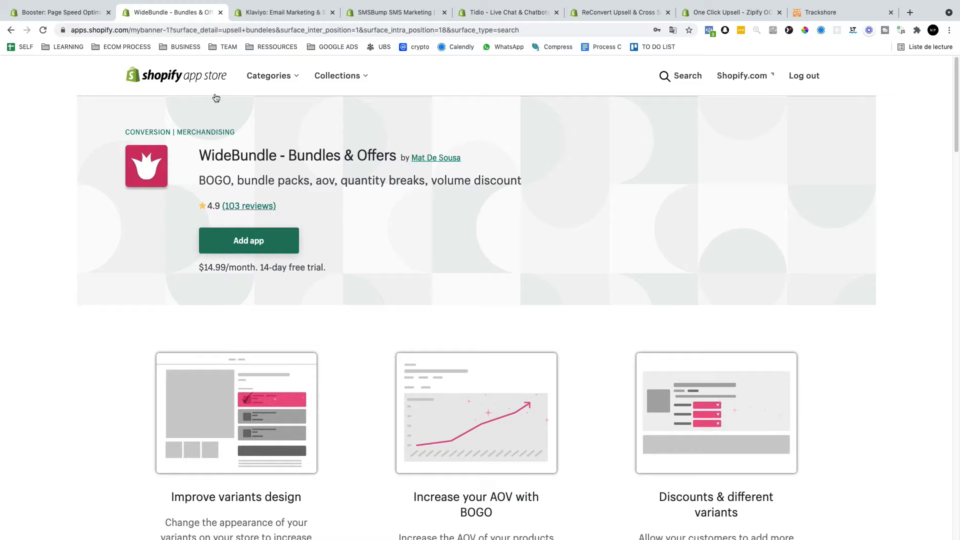
- Bring up the Klaviyo: Email Marketing & SMS listing and review its name, tagline and pricing
click(289, 13)
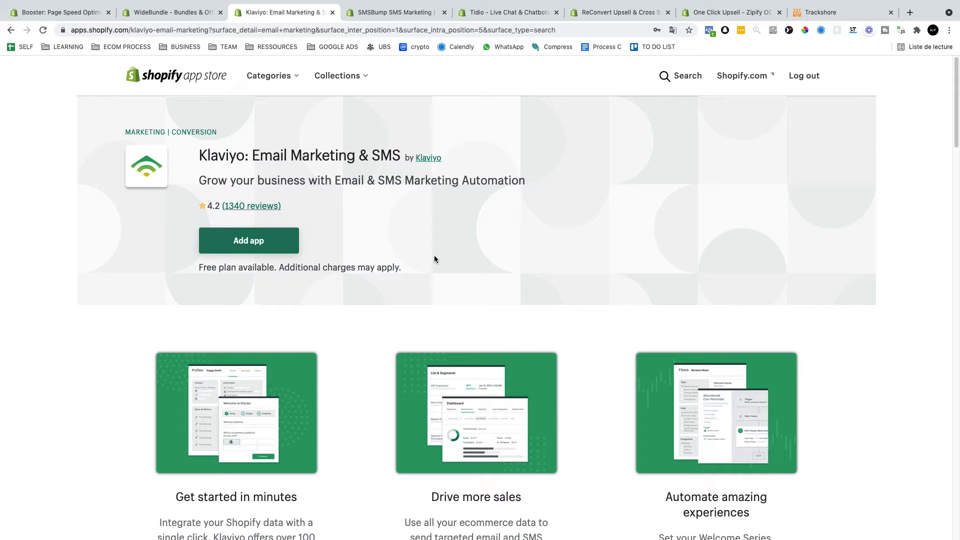
drag(199, 152, 329, 155)
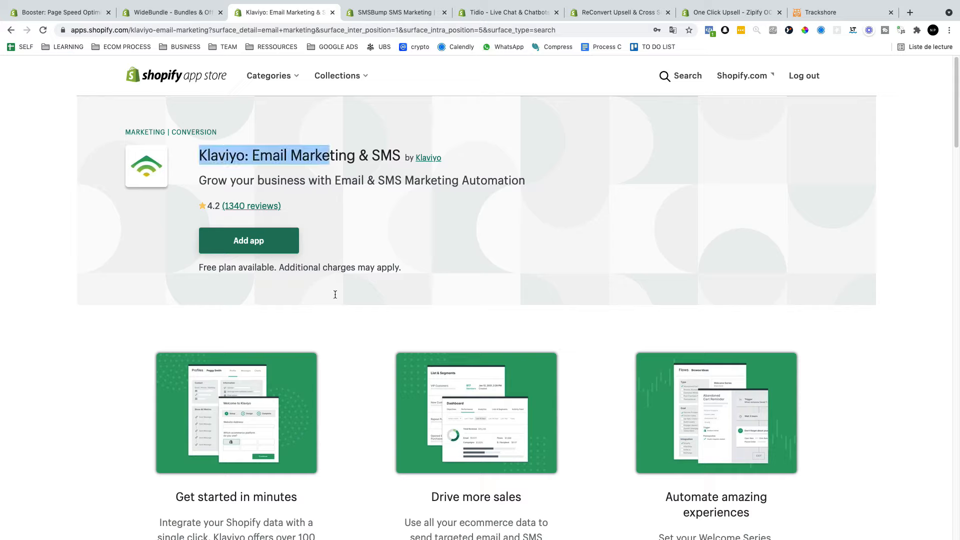
click(459, 239)
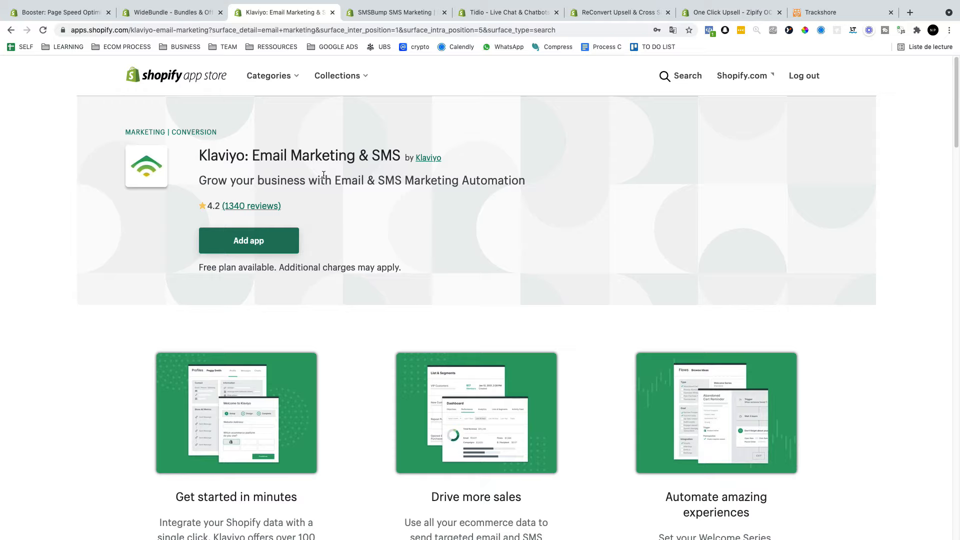
drag(199, 153, 372, 146)
double_click(245, 156)
- Review the SMSBump SMS Marketing listing and the Tidio - Live Chat & Chatbots listing
click(385, 13)
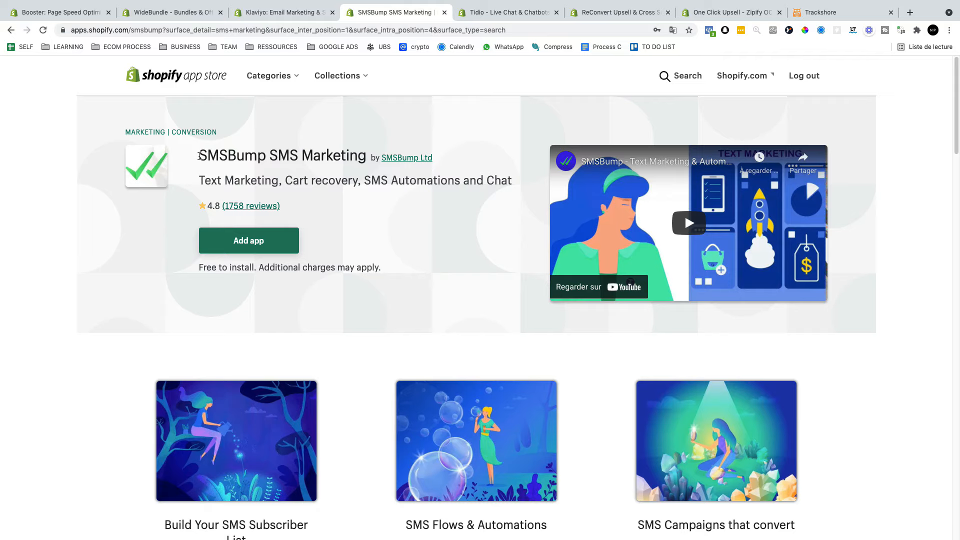
drag(386, 268, 342, 159)
click(341, 159)
key(ctrl+Tab)
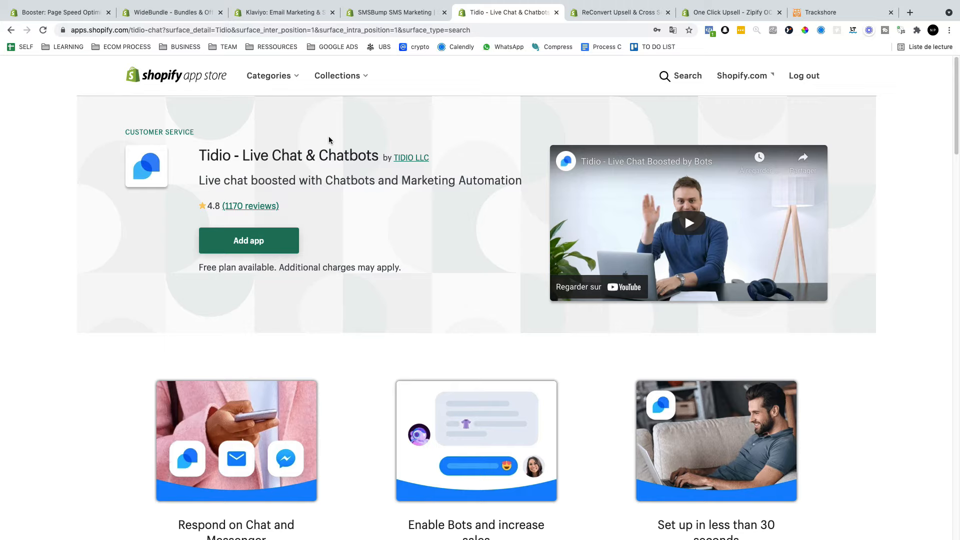
drag(242, 156, 297, 155)
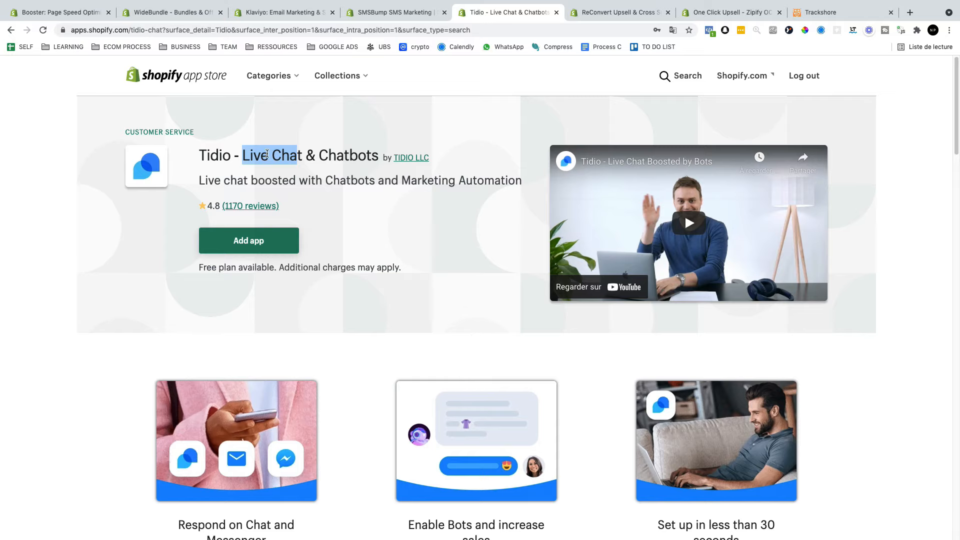
- Review the ReConvert Upsell & Cross Sell listing and the One Click Upsell - Zipify OCU listing
key(ctrl+Tab)
drag(196, 156, 249, 155)
click(367, 208)
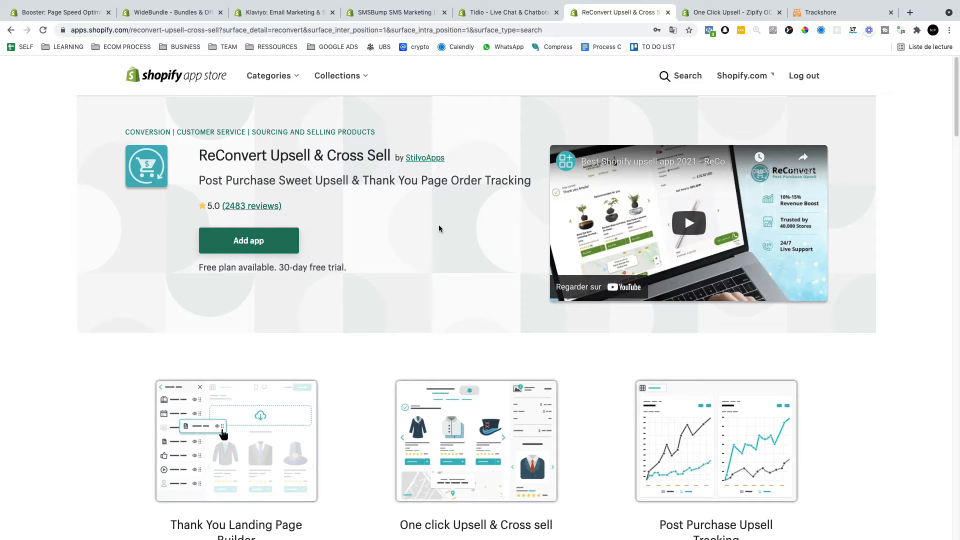
key(ctrl+Tab)
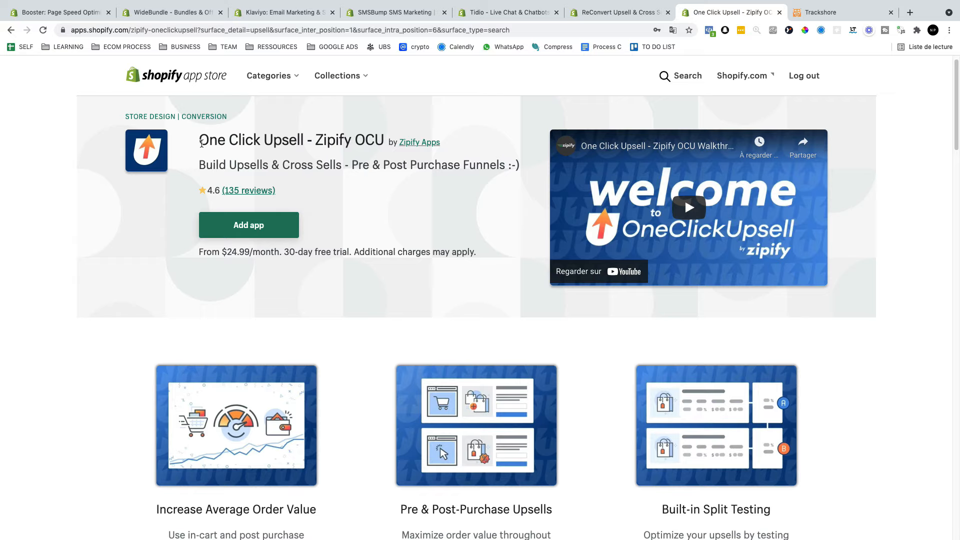
drag(197, 143, 344, 142)
click(440, 197)
- Look through the Trackshore site, examining its Shopify-to-PayPal tracking sync and the features in its Basic pricing plan
key(ctrl+Tab)
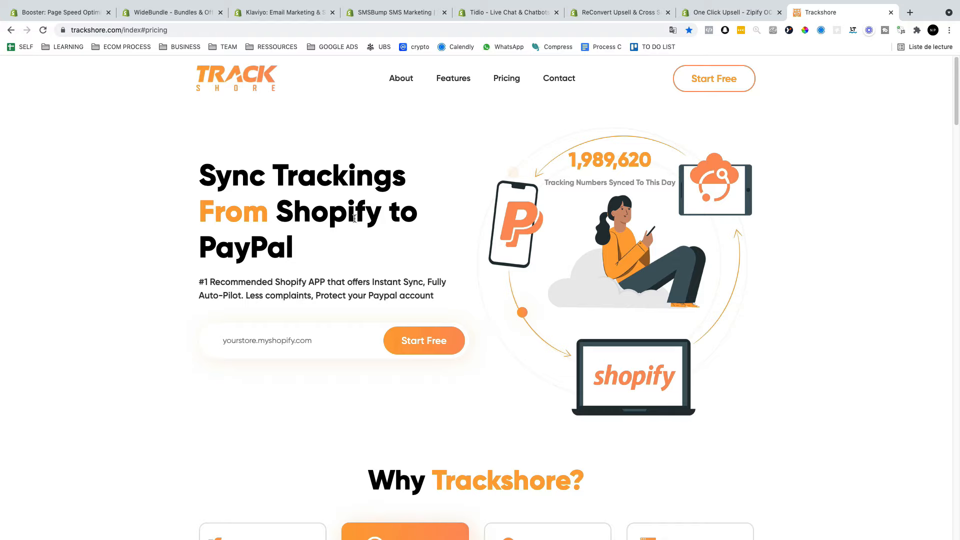
double_click(210, 243)
click(396, 267)
scroll(350, 270, down, 15)
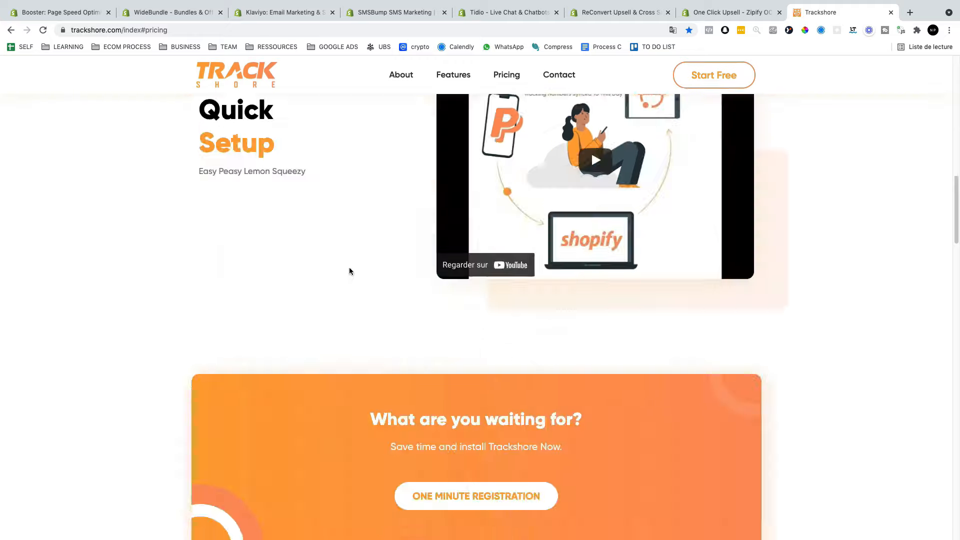
scroll(506, 321, down, 10)
scroll(510, 317, up, 8)
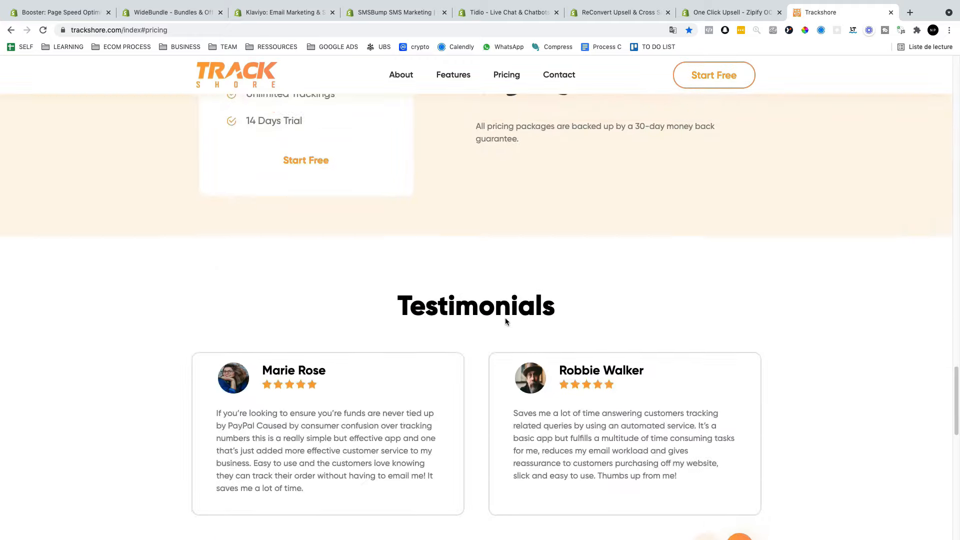
scroll(327, 405, down, 1)
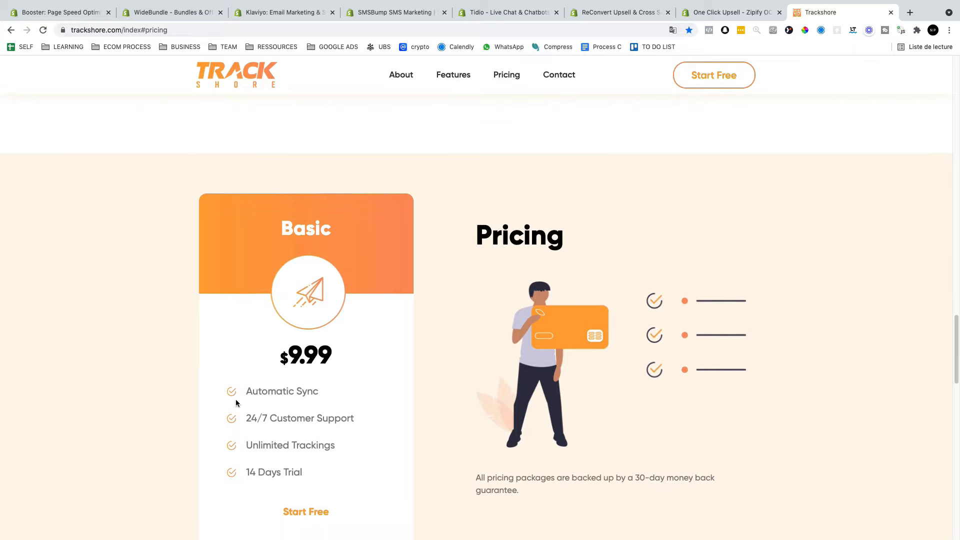
drag(237, 381, 364, 389)
scroll(465, 375, up, 1)
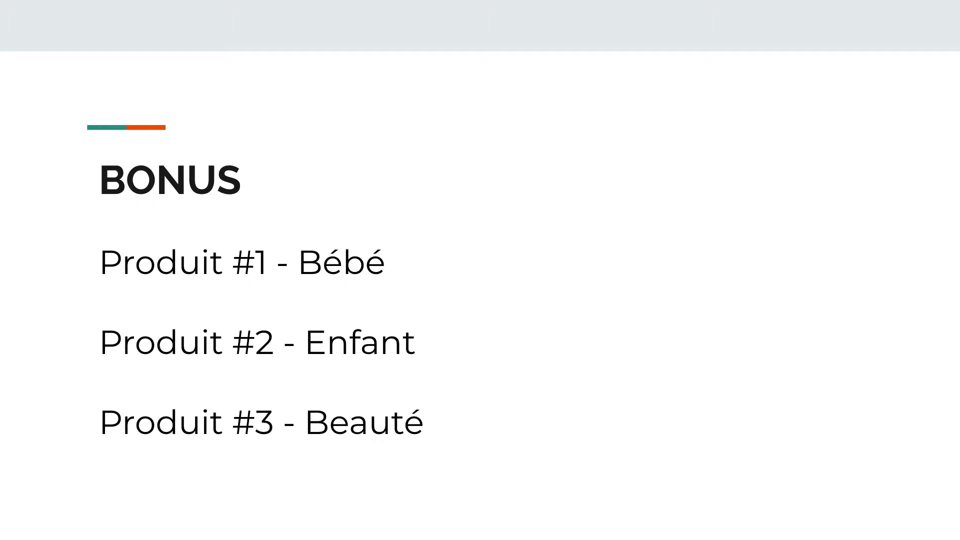
- Open the Facebook ad for product #1, Cactus Perroquet, from the bonus slides and examine its reactions, comments and shares
key(Right)
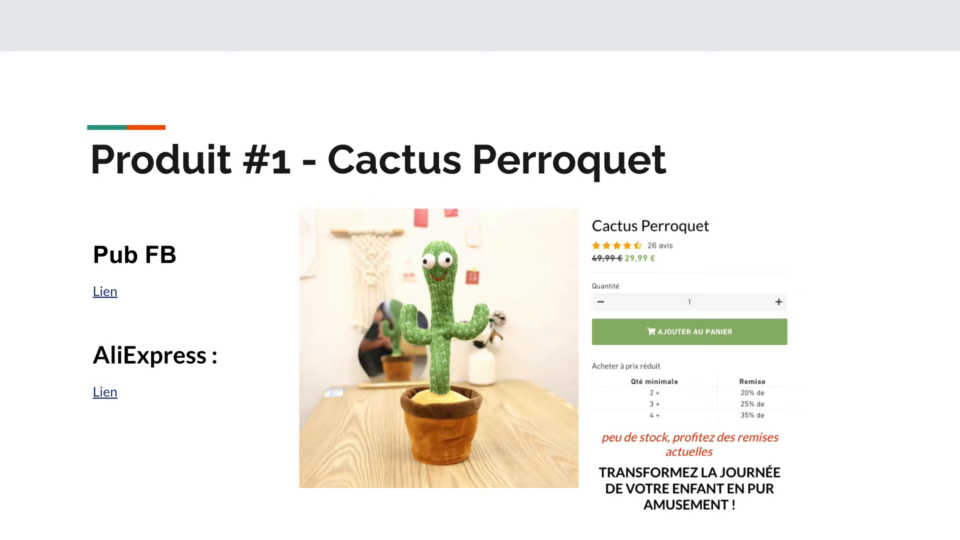
click(105, 292)
scroll(476, 300, down, 2)
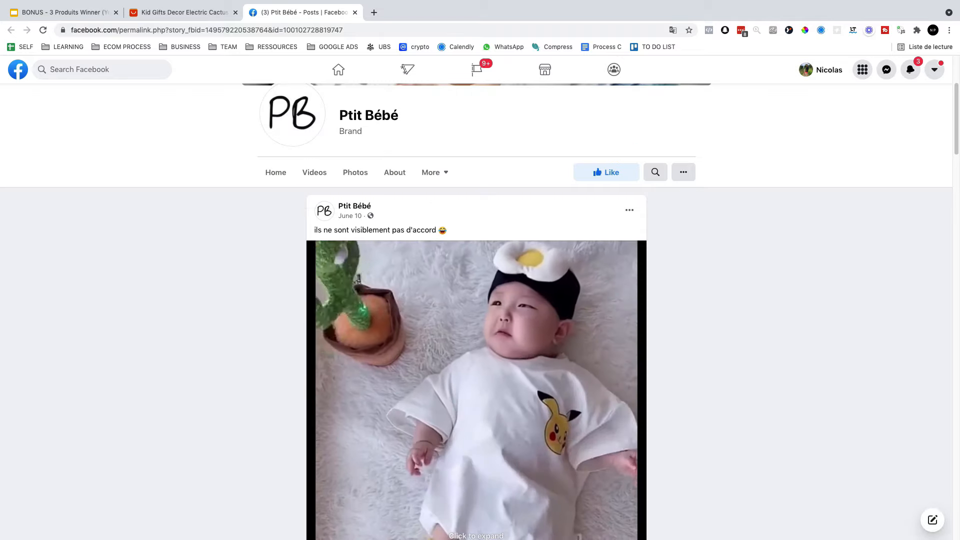
scroll(476, 300, down, 3)
scroll(542, 380, down, 4)
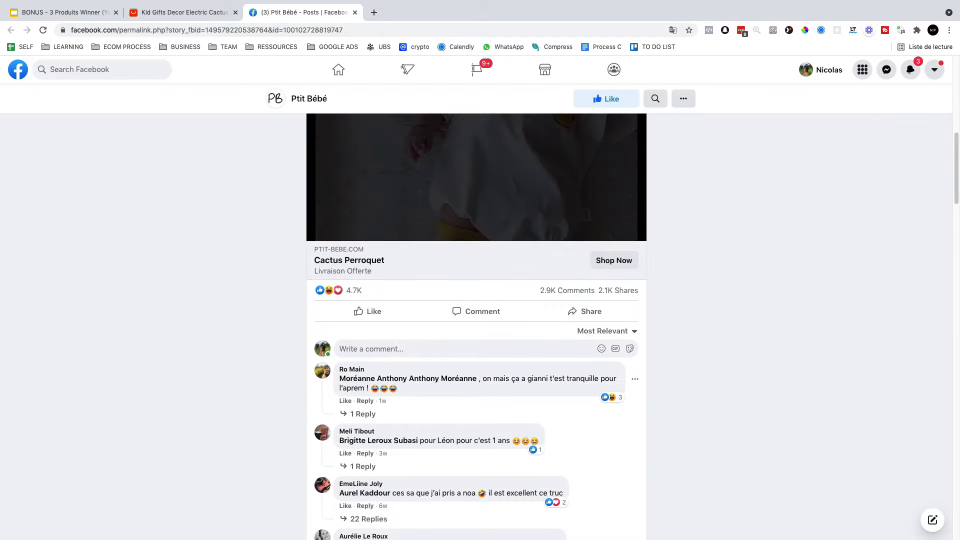
scroll(542, 380, down, 1)
scroll(354, 200, down, 1)
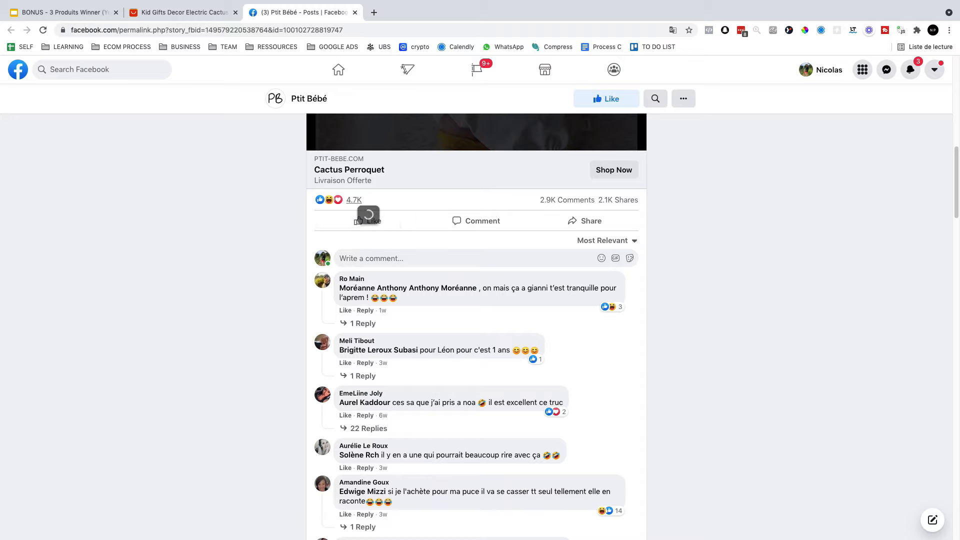
mouse_move(354, 200)
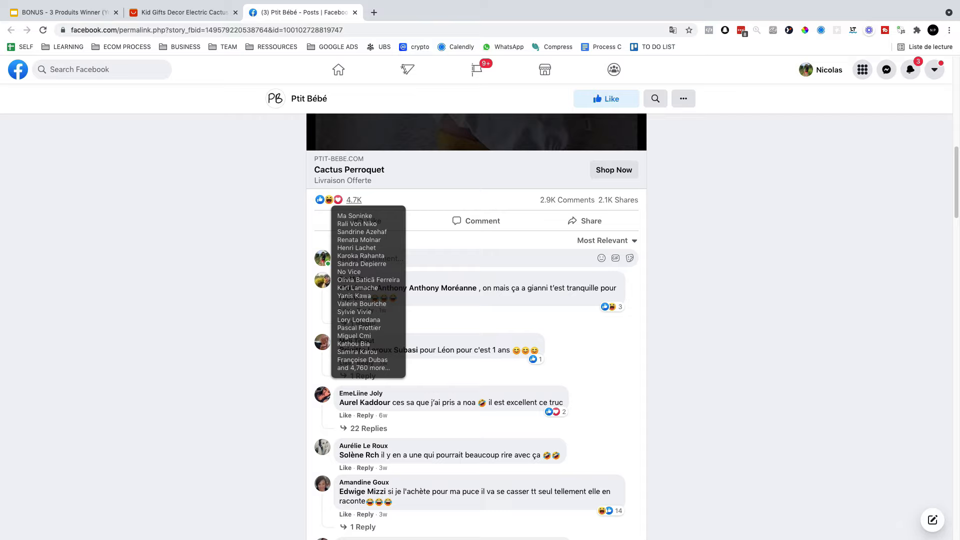
mouse_move(617, 200)
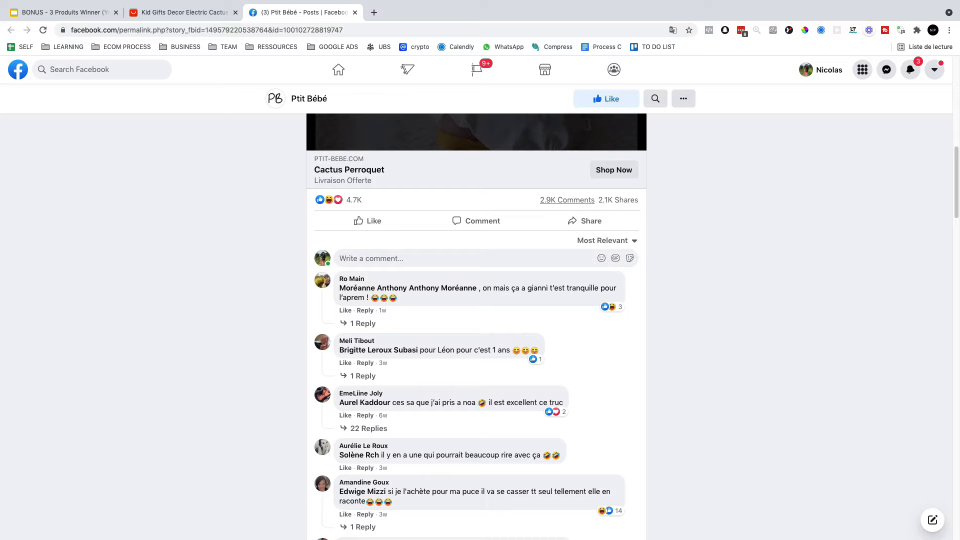
scroll(362, 324, down, 4)
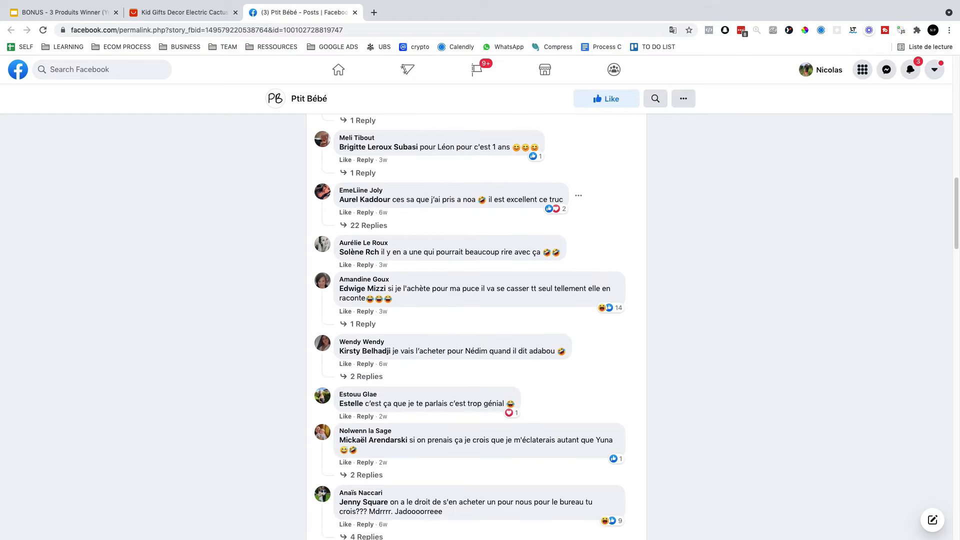
scroll(362, 324, up, 6)
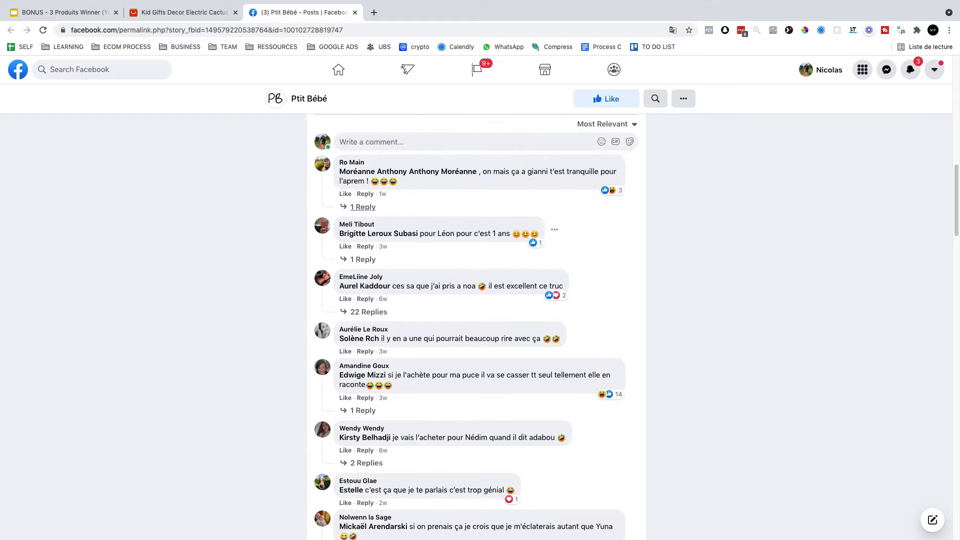
- Sort the Cactus Perroquet ad's comments by Newest, load more of them and read through the recent ones
click(605, 340)
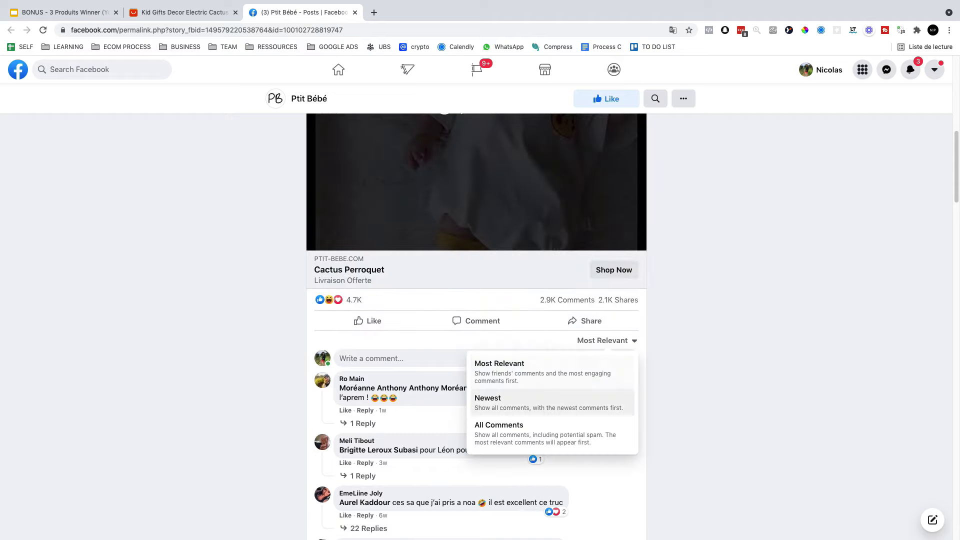
click(488, 396)
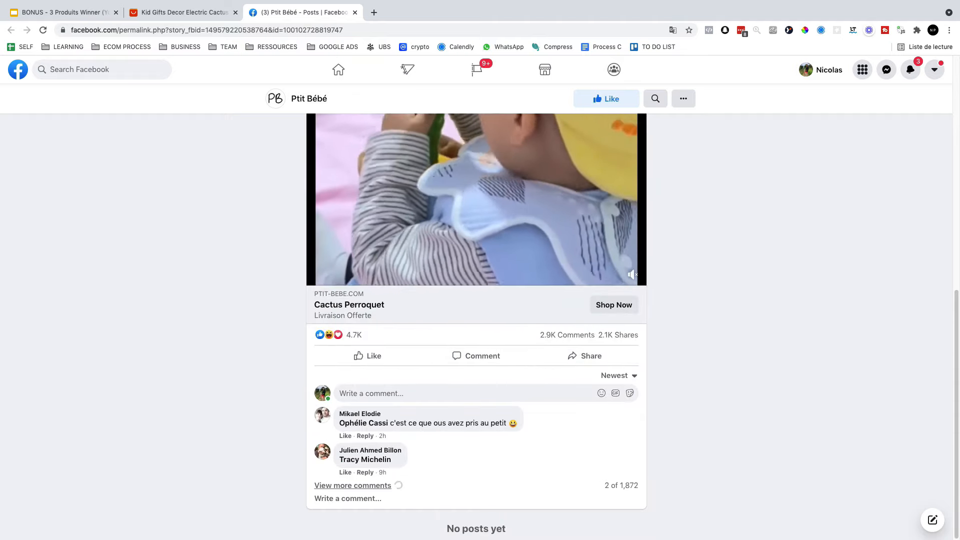
click(352, 485)
scroll(476, 325, down, 10)
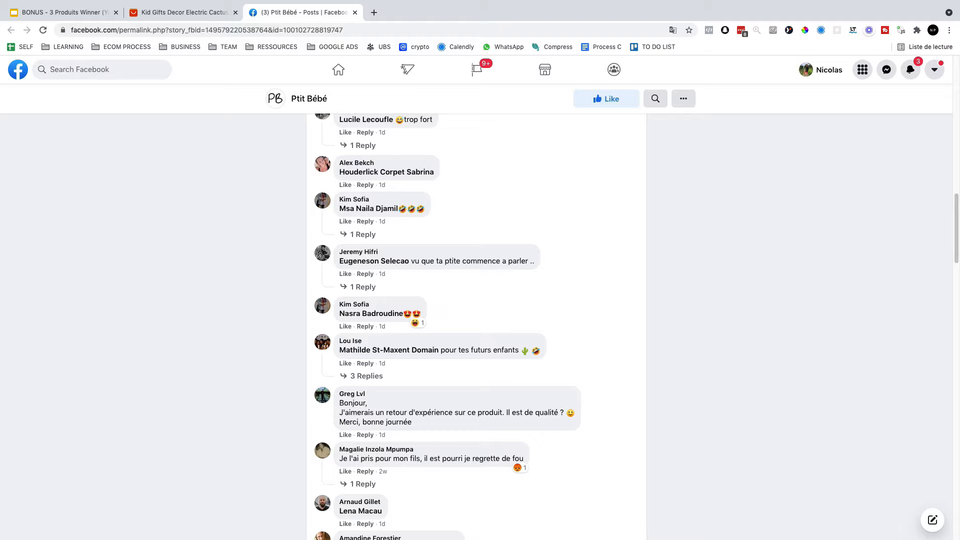
scroll(500, 259, down, 5)
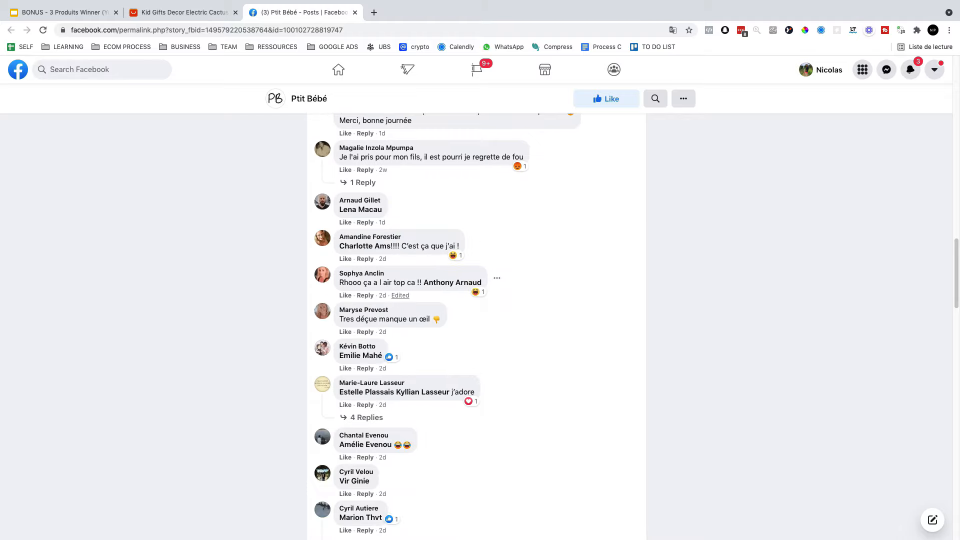
scroll(500, 260, down, 5)
scroll(375, 310, up, 10)
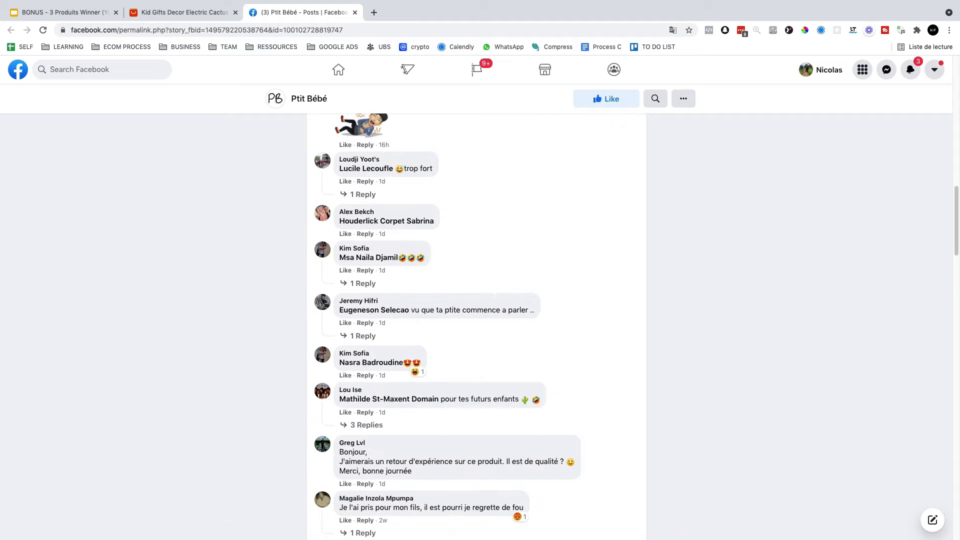
scroll(476, 320, up, 15)
scroll(476, 320, down, 4)
- Open the Ptit Bébé shop's product page from the ad and review its description, price and quantity discounts
click(614, 485)
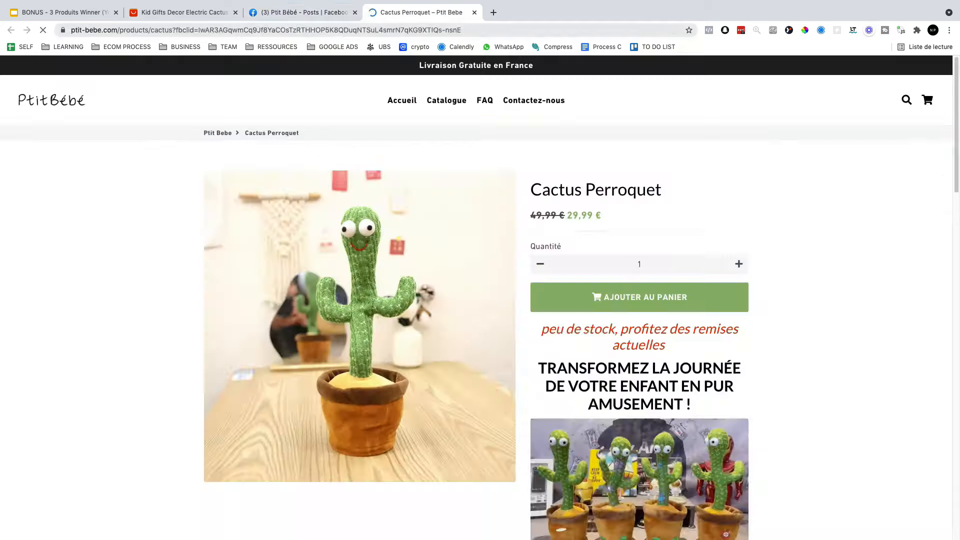
scroll(476, 320, down, 12)
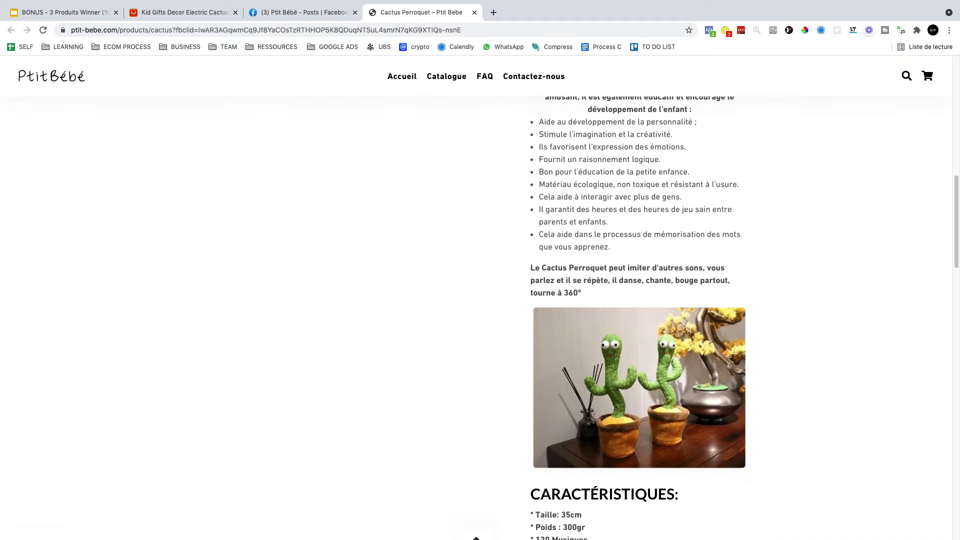
scroll(476, 320, up, 9)
scroll(477, 320, up, 3)
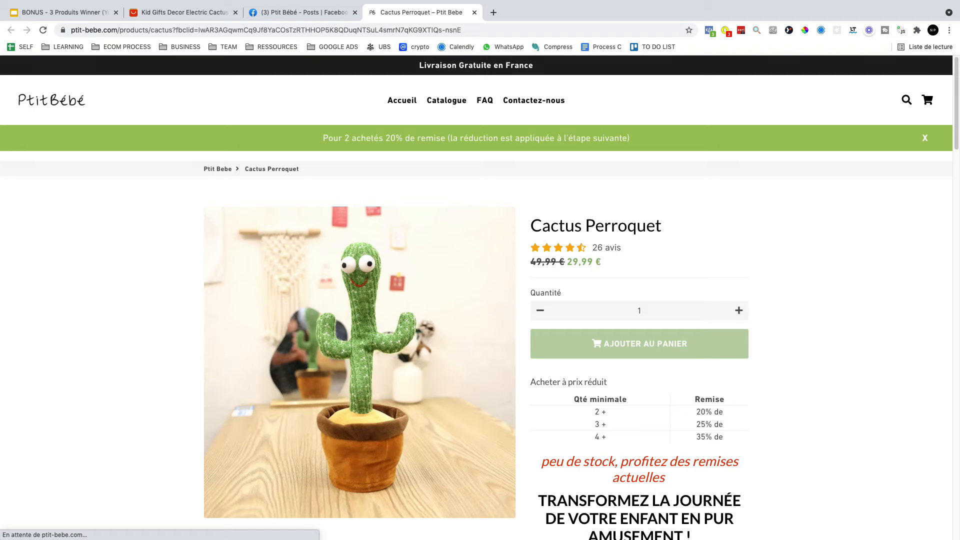
- Check the dancing cactus listing on AliExpress by selecting the second, third and first color variants in turn
click(184, 12)
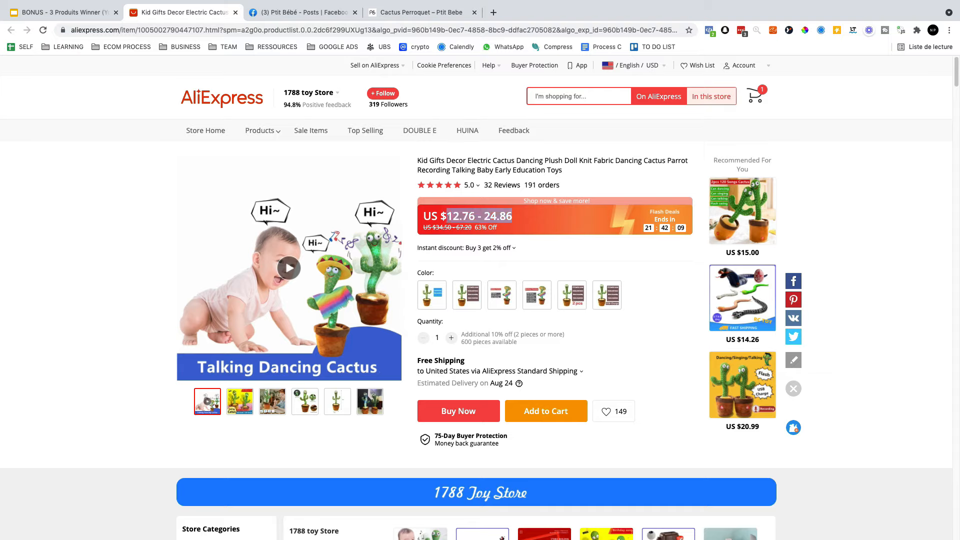
click(467, 294)
click(502, 295)
click(431, 295)
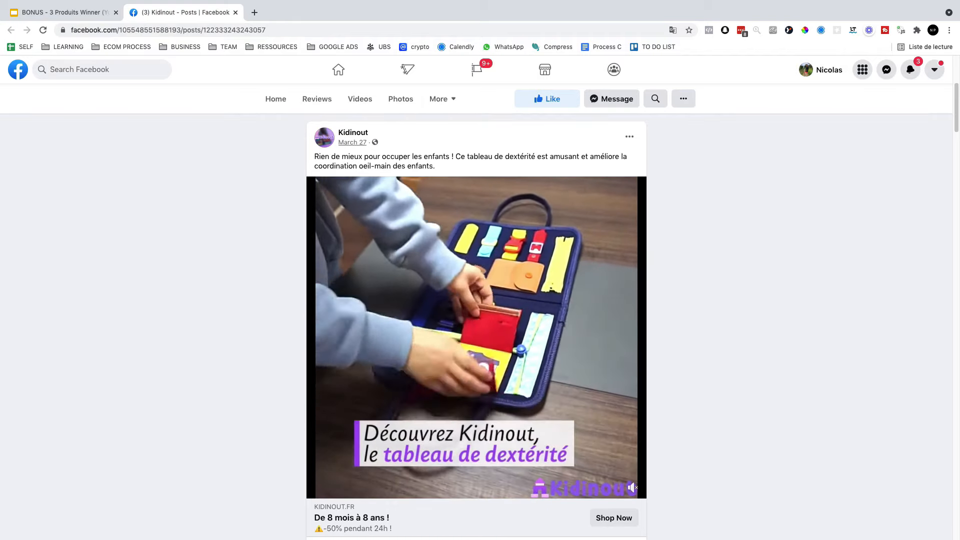
- Examine the Kidinout dexterity board ad on Facebook, including its video, reactions and customer comments
scroll(476, 325, up, 3)
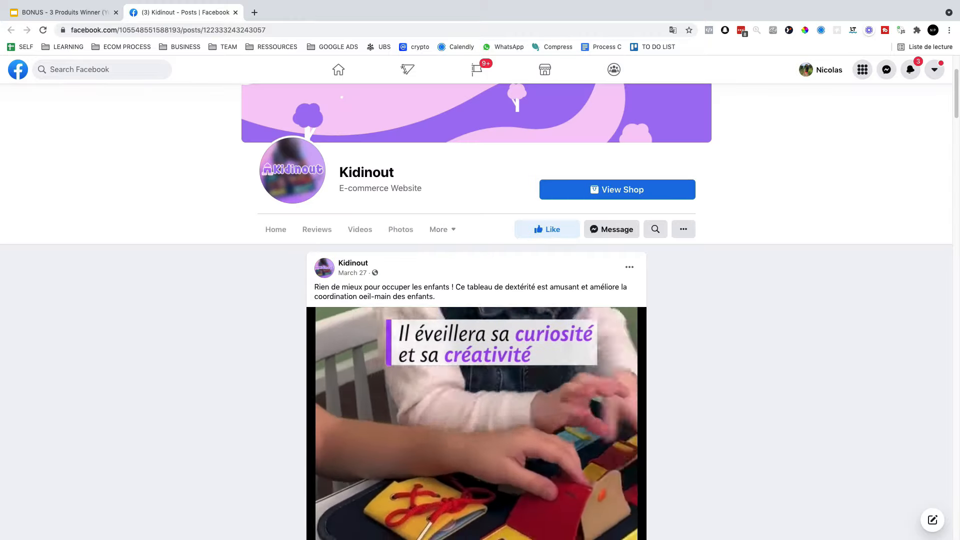
scroll(476, 324, down, 4)
scroll(475, 325, up, 3)
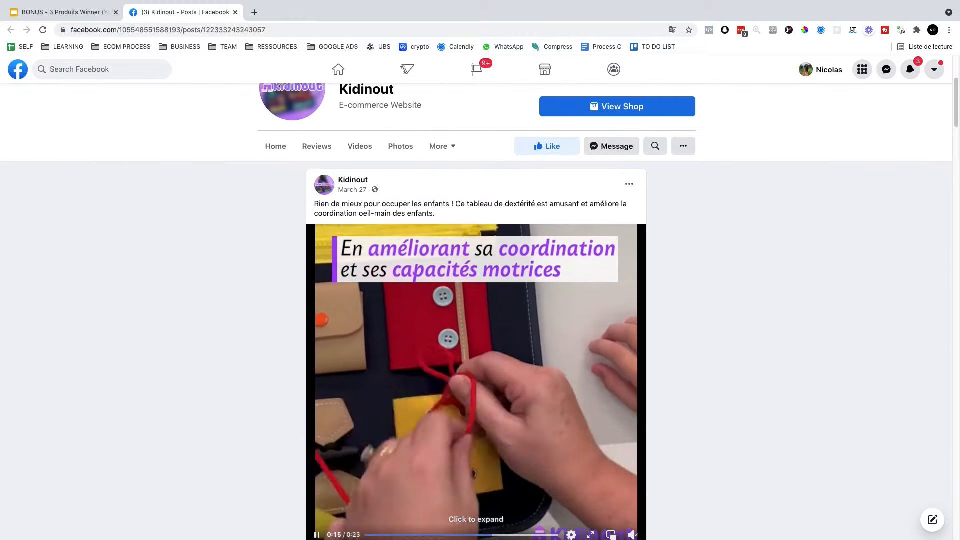
scroll(476, 325, down, 6)
mouse_move(344, 285)
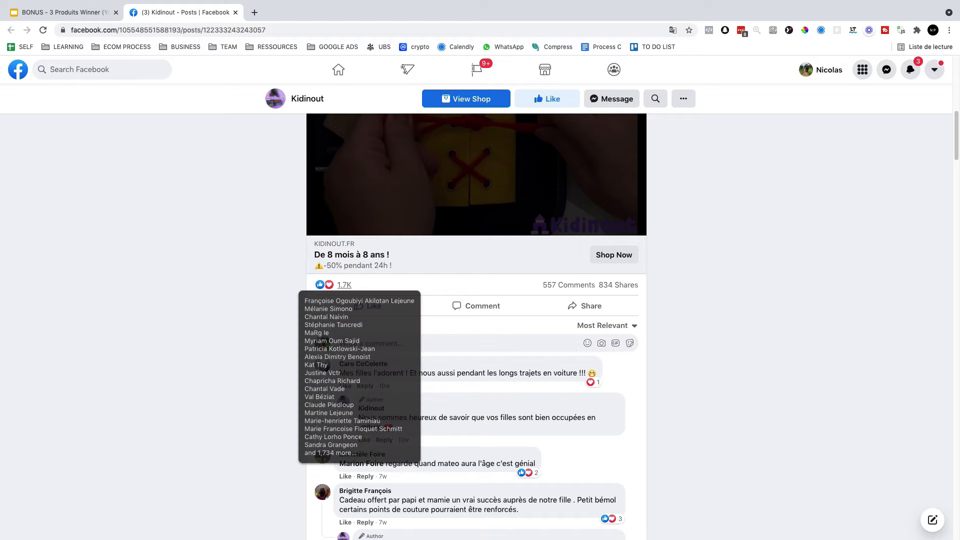
scroll(344, 285, down, 3)
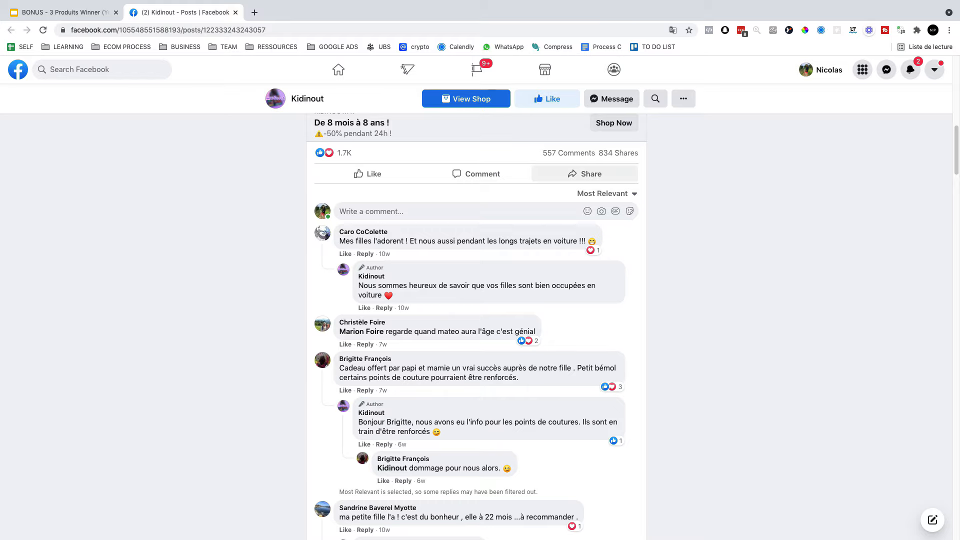
- Sort the Kidinout ad's comments by Newest and read through the recent customer comments
click(604, 192)
click(487, 248)
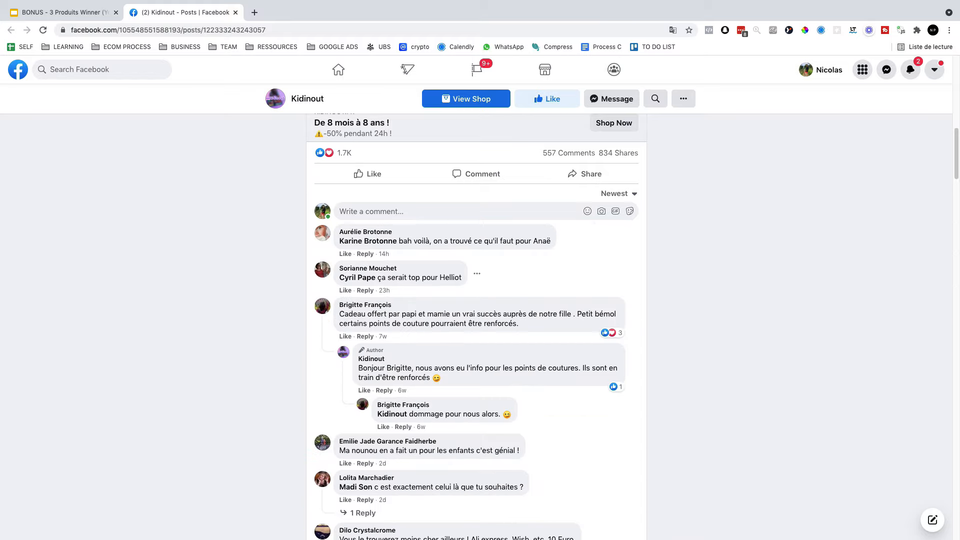
scroll(476, 325, down, 3)
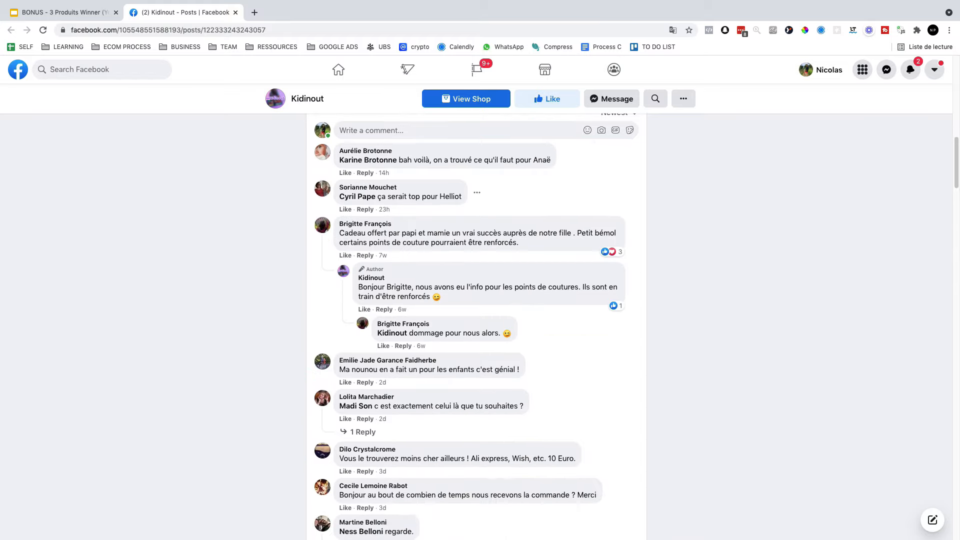
scroll(382, 155, down, 5)
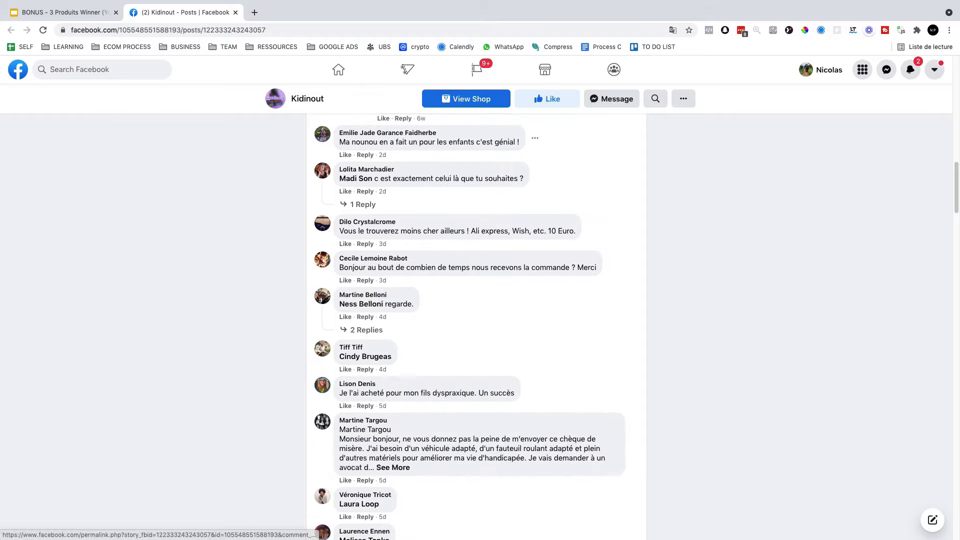
scroll(400, 300, up, 10)
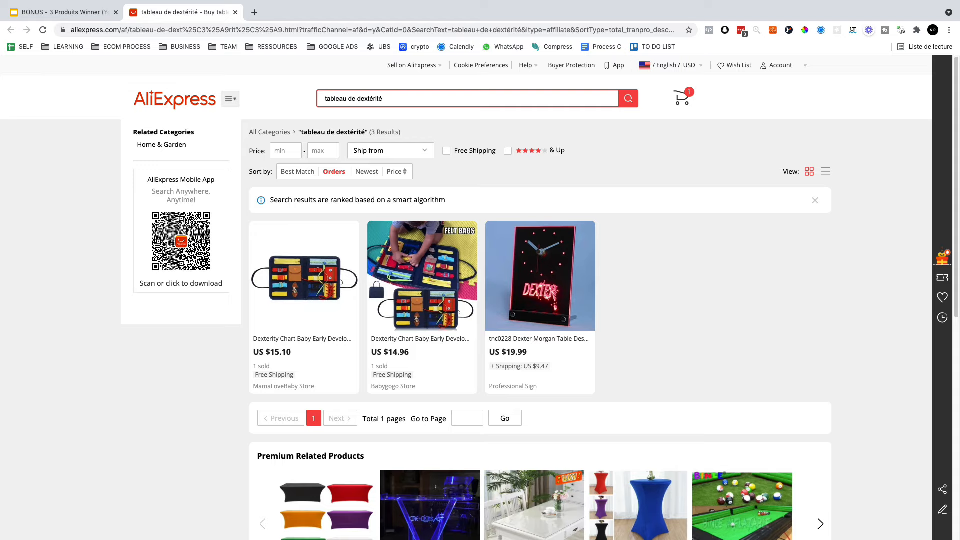
- Look over the AliExpress search results for "tableau de dextérité", including the related products
scroll(540, 300, down, 4)
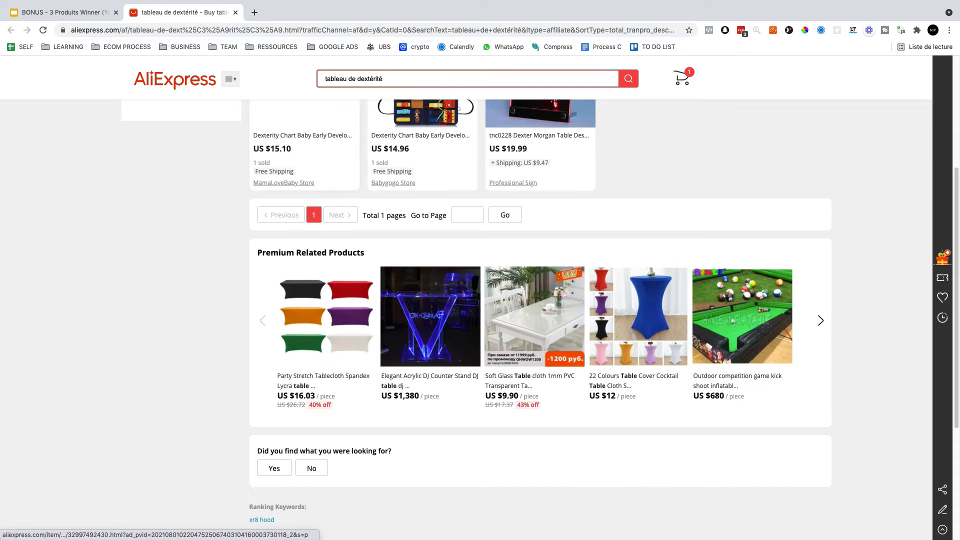
scroll(540, 300, up, 2)
scroll(540, 320, up, 1)
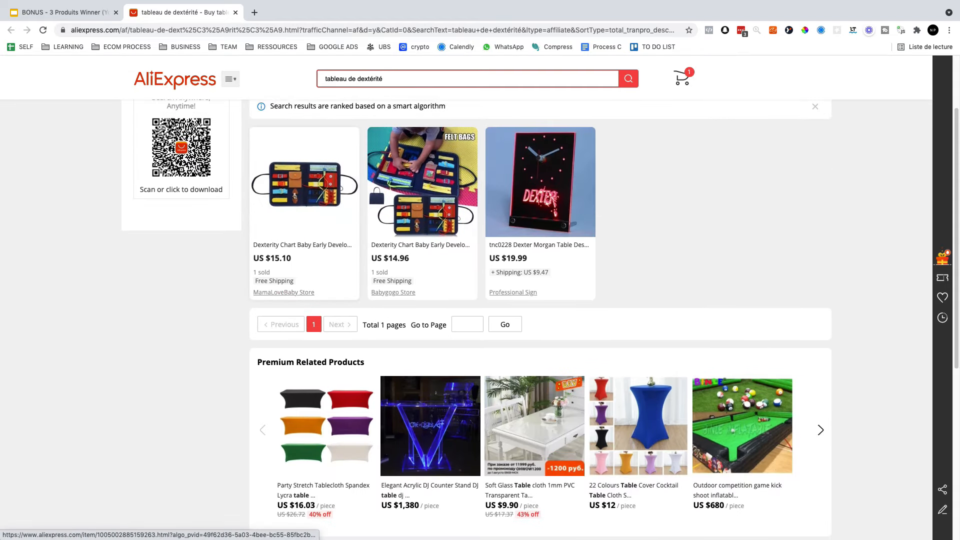
scroll(540, 319, up, 1)
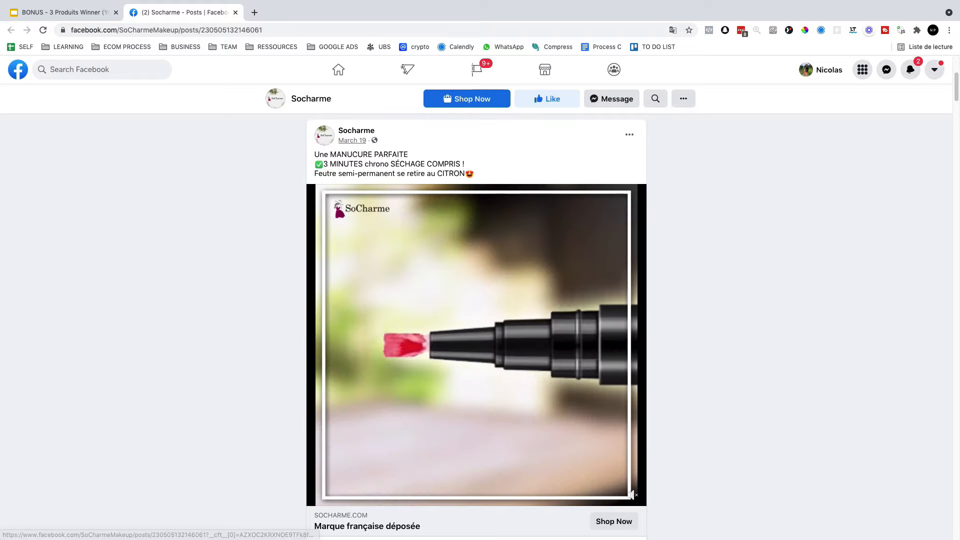
- Examine the Socharme semi-permanent nail pen ad on Facebook, including its video, reactions and most relevant comments
scroll(367, 248, down, 6)
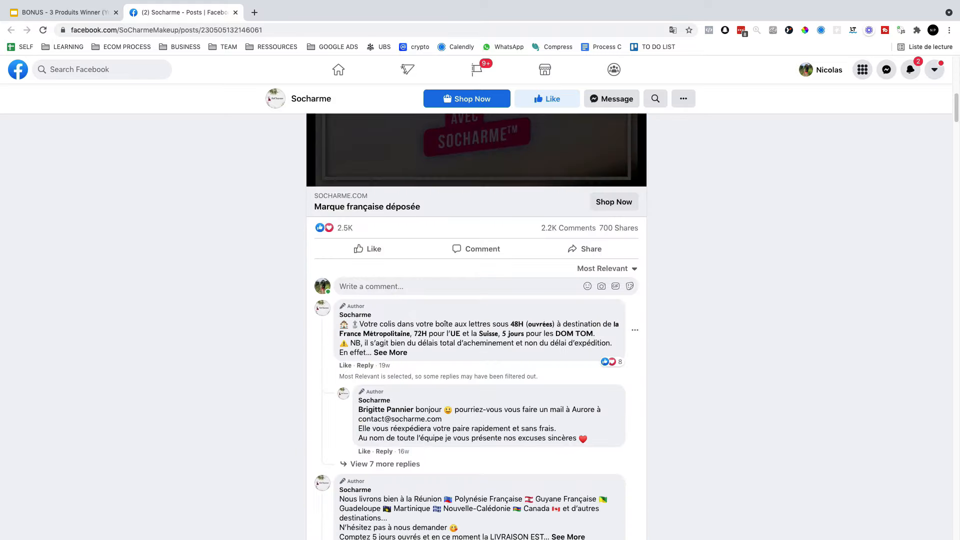
scroll(367, 248, up, 2)
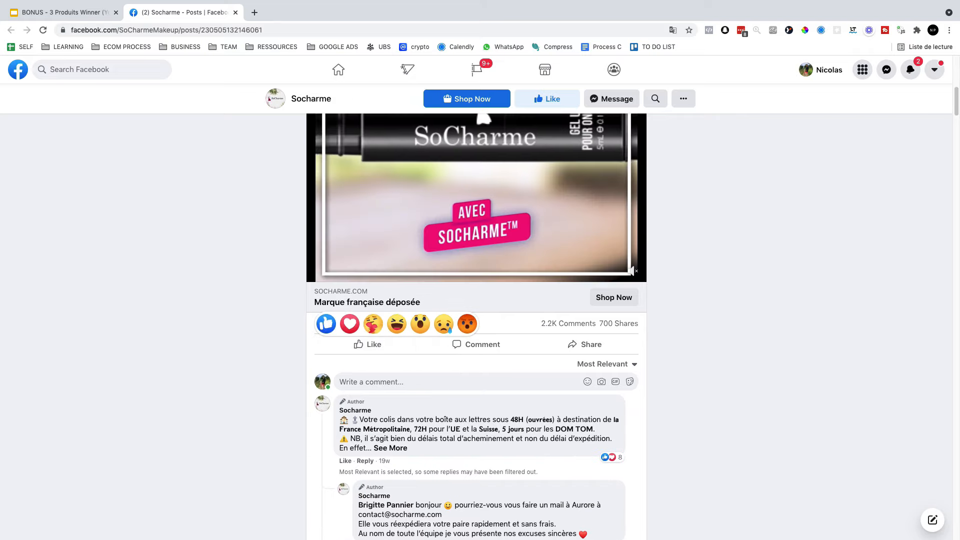
mouse_move(345, 323)
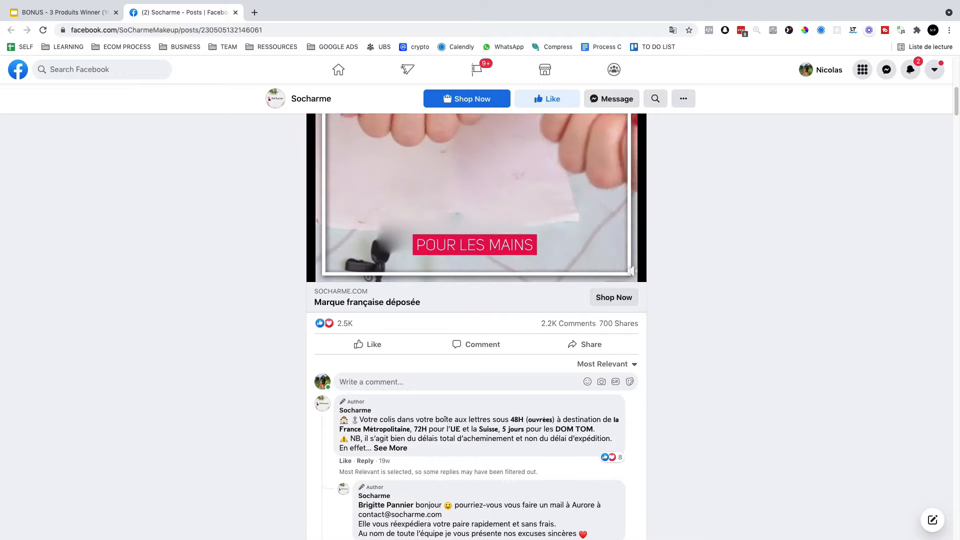
- Sort the Socharme ad's comments by Newest, load more of them twice and read through the recent ones
click(606, 364)
click(499, 425)
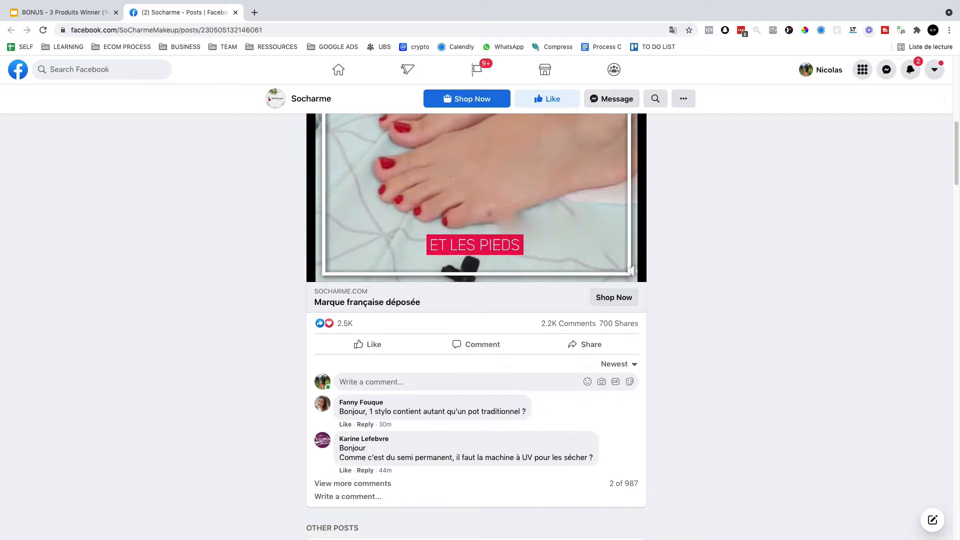
scroll(499, 425, down, 10)
scroll(476, 325, up, 2)
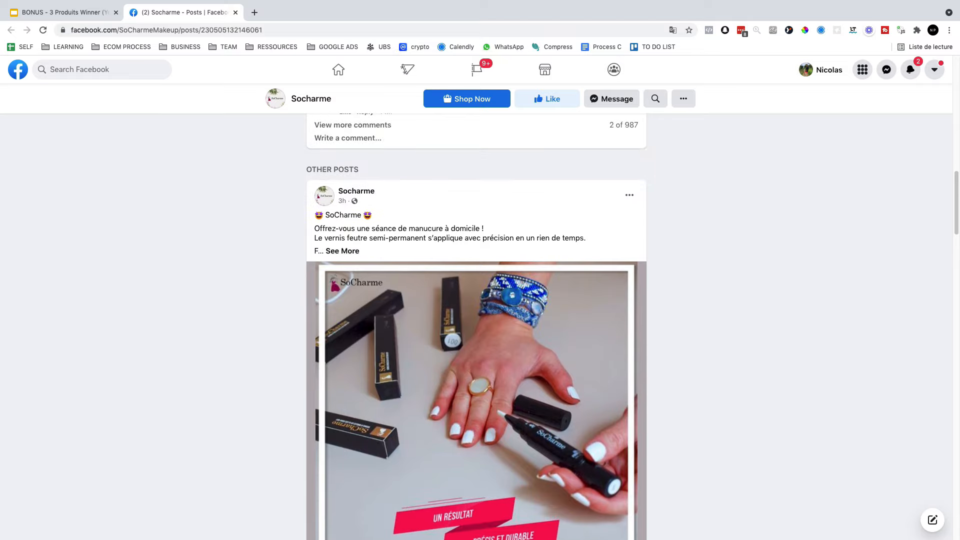
scroll(476, 325, up, 5)
click(352, 319)
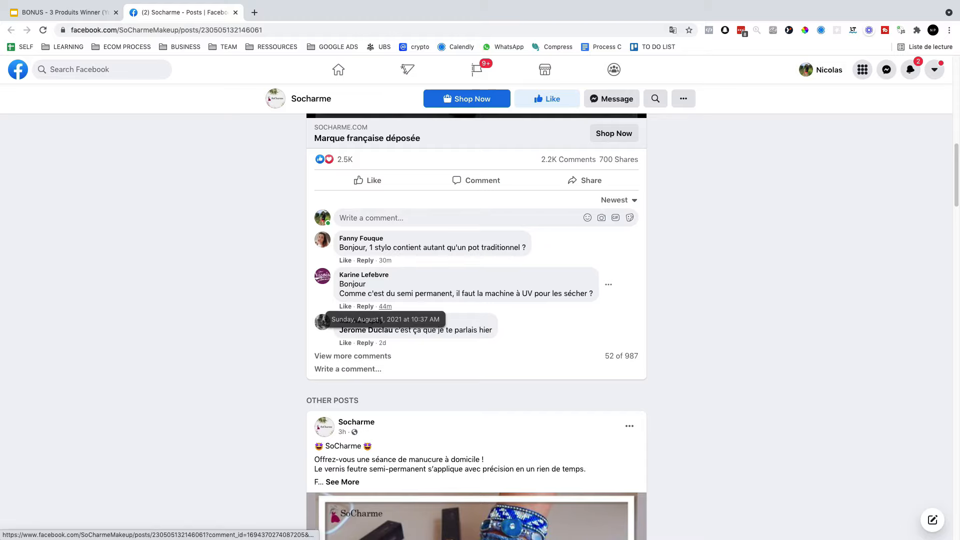
click(353, 355)
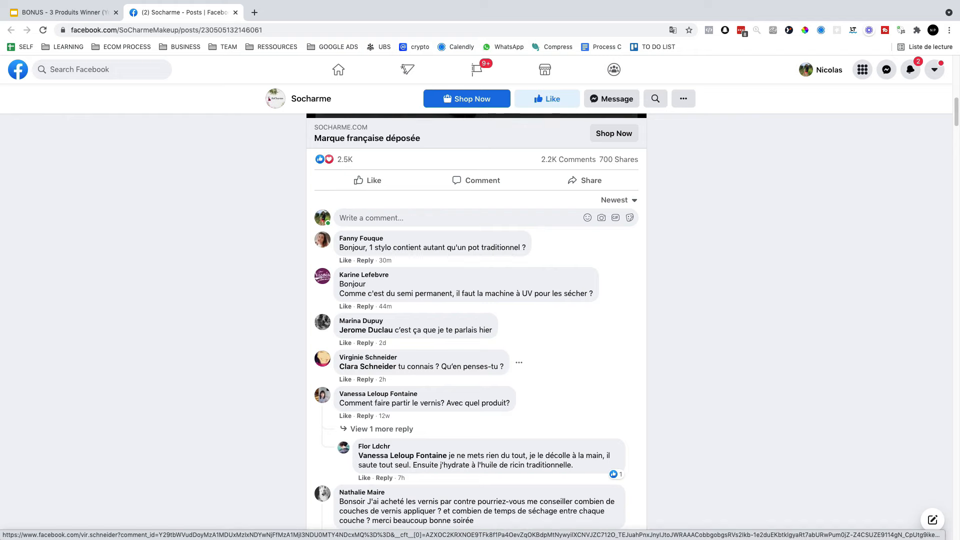
scroll(475, 320, down, 5)
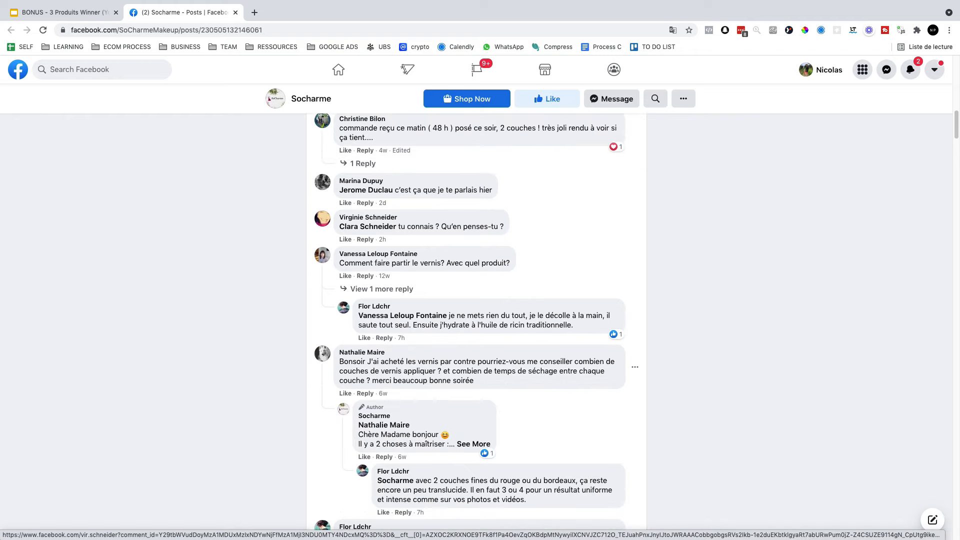
scroll(475, 320, up, 7)
scroll(475, 320, up, 3)
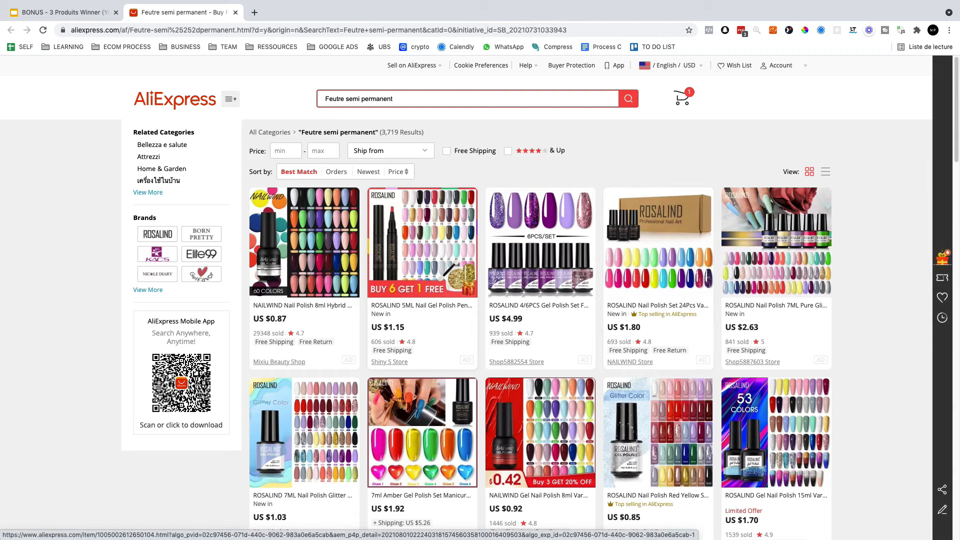
- Browse the AliExpress search results for "Feutre semi permanent" and compare the nail polish listings
scroll(540, 320, down, 5)
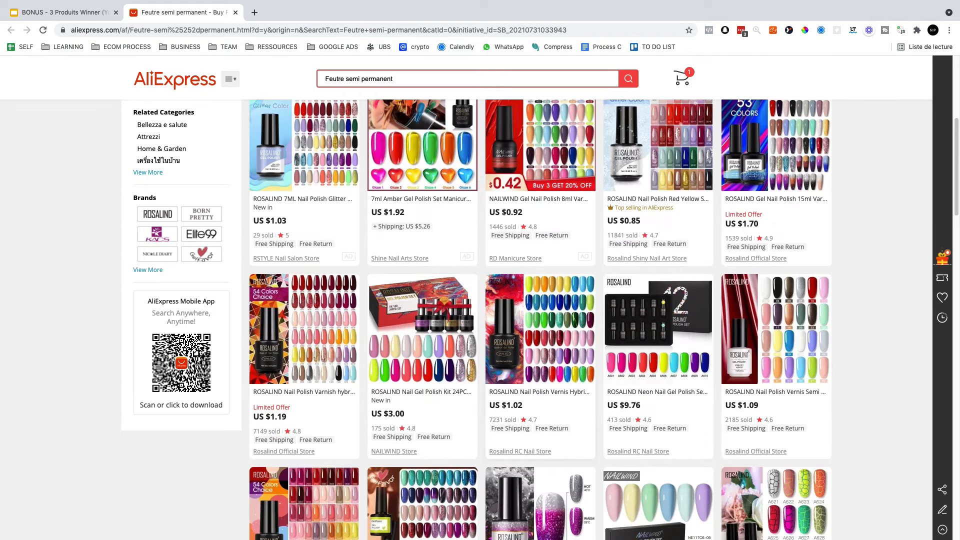
scroll(539, 320, down, 4)
scroll(540, 320, up, 8)
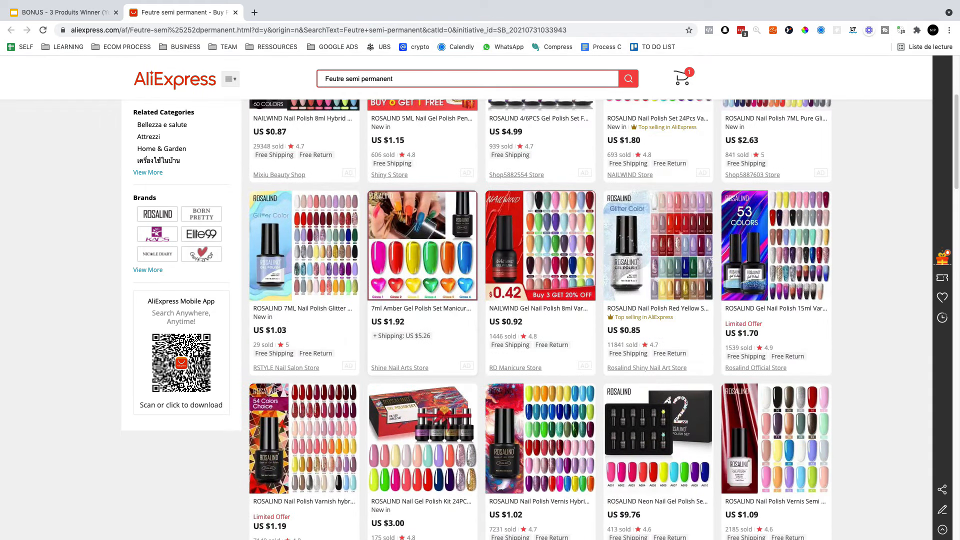
scroll(539, 320, up, 5)
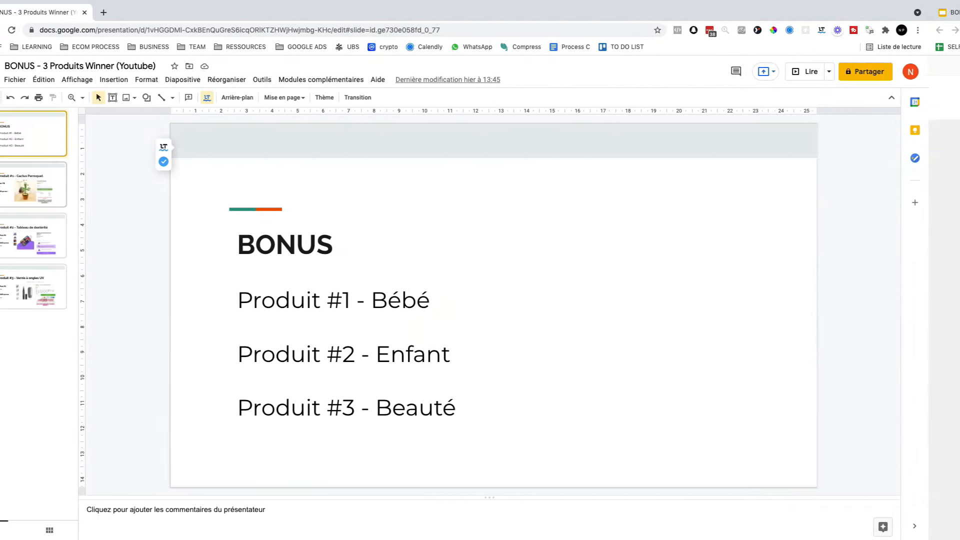
- Switch to the BONUS presentation in Google Slides, page through its three product slides and return to the BONUS overview slide
click(59, 184)
key(Down)
key(Down)
key(Up)
key(Up)
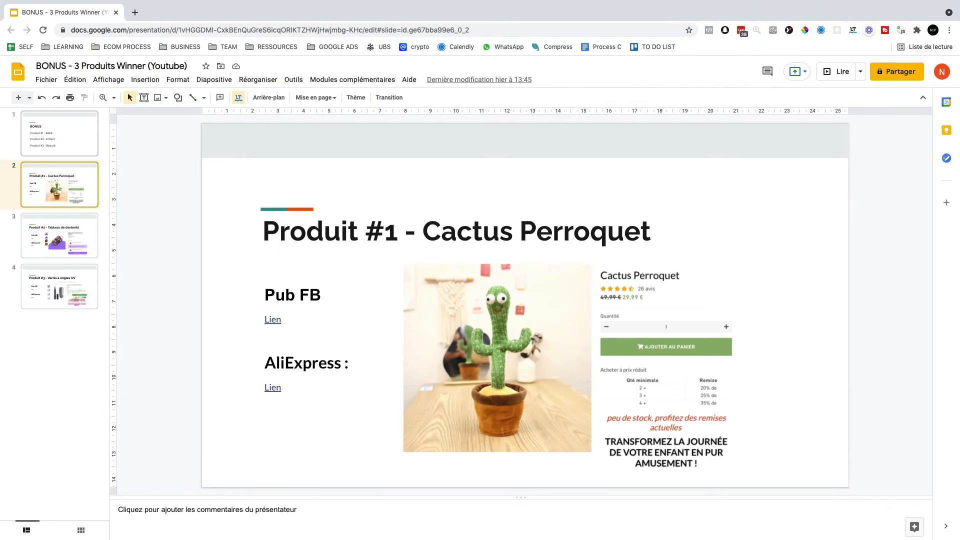
key(Up)
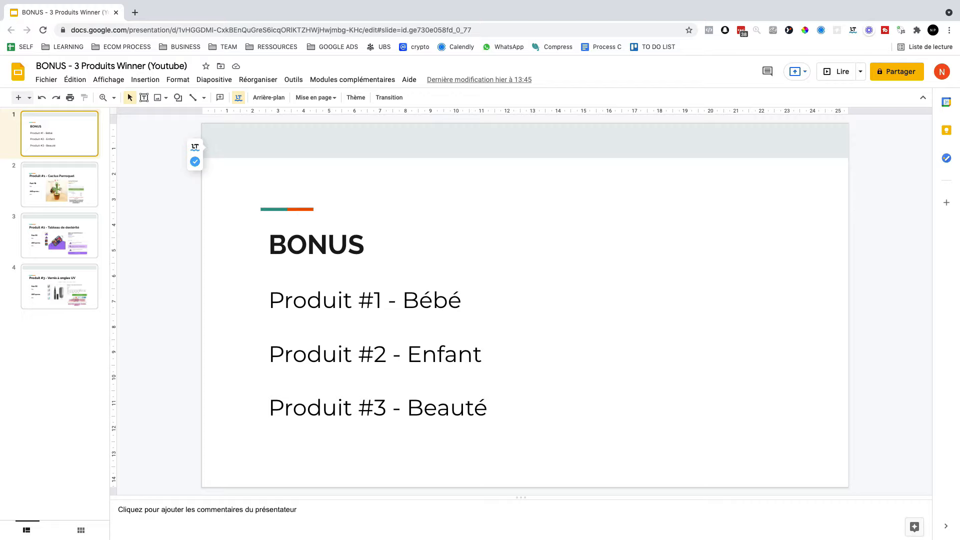
key(Down)
key(Down)
key(Down)
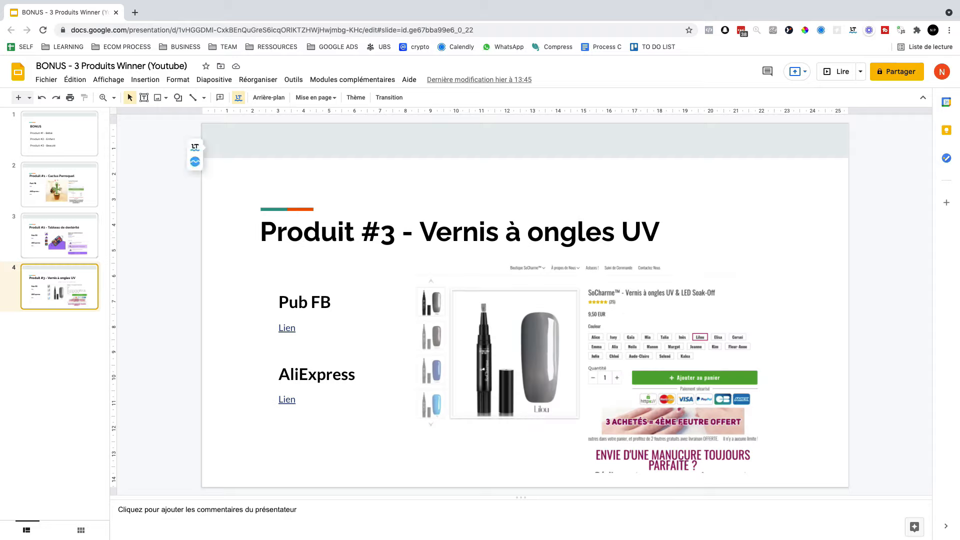
key(Up)
key(Up)
key(Up)
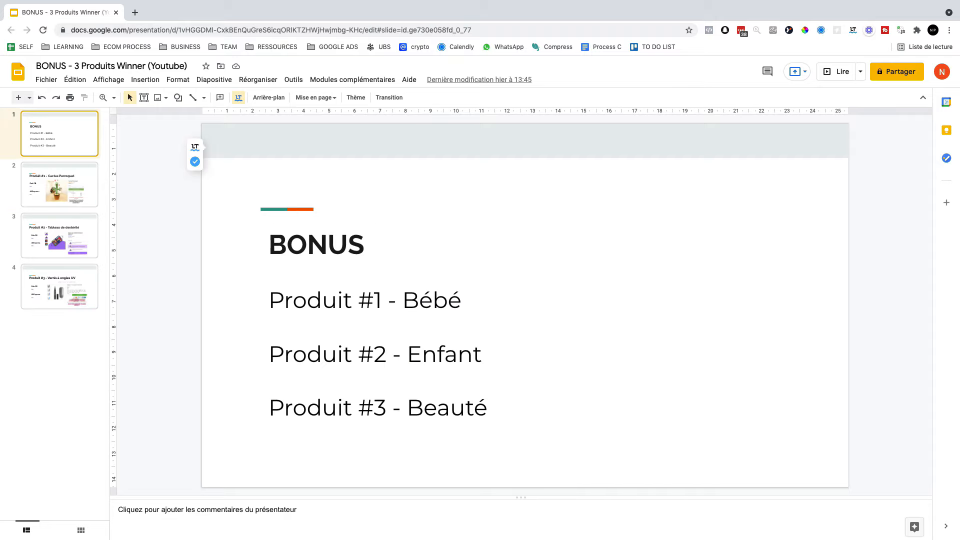